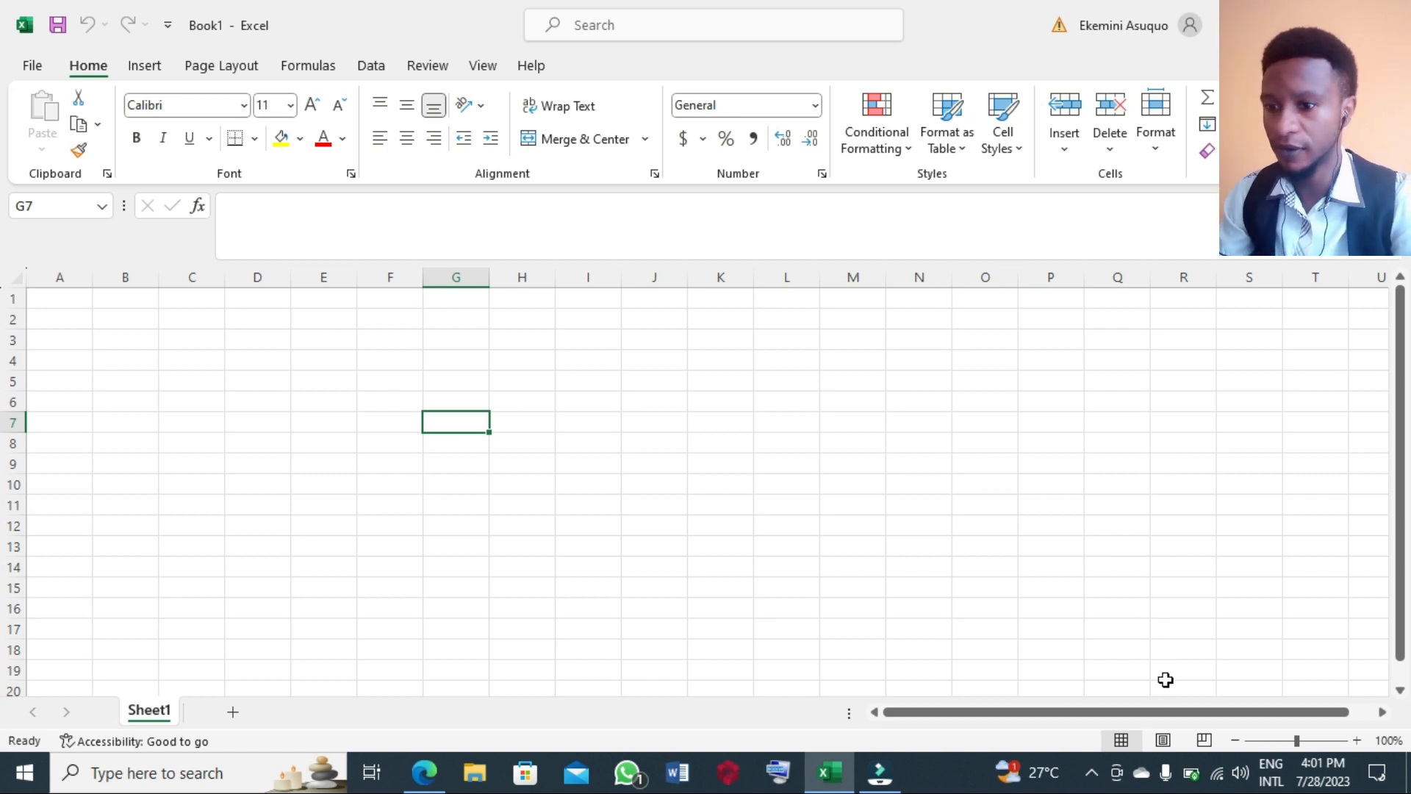
Switch the blank worksheet to Page Layout view after trying Page Break Preview and Normal view
{"action": "left_click", "coordinate": [1204, 739]}
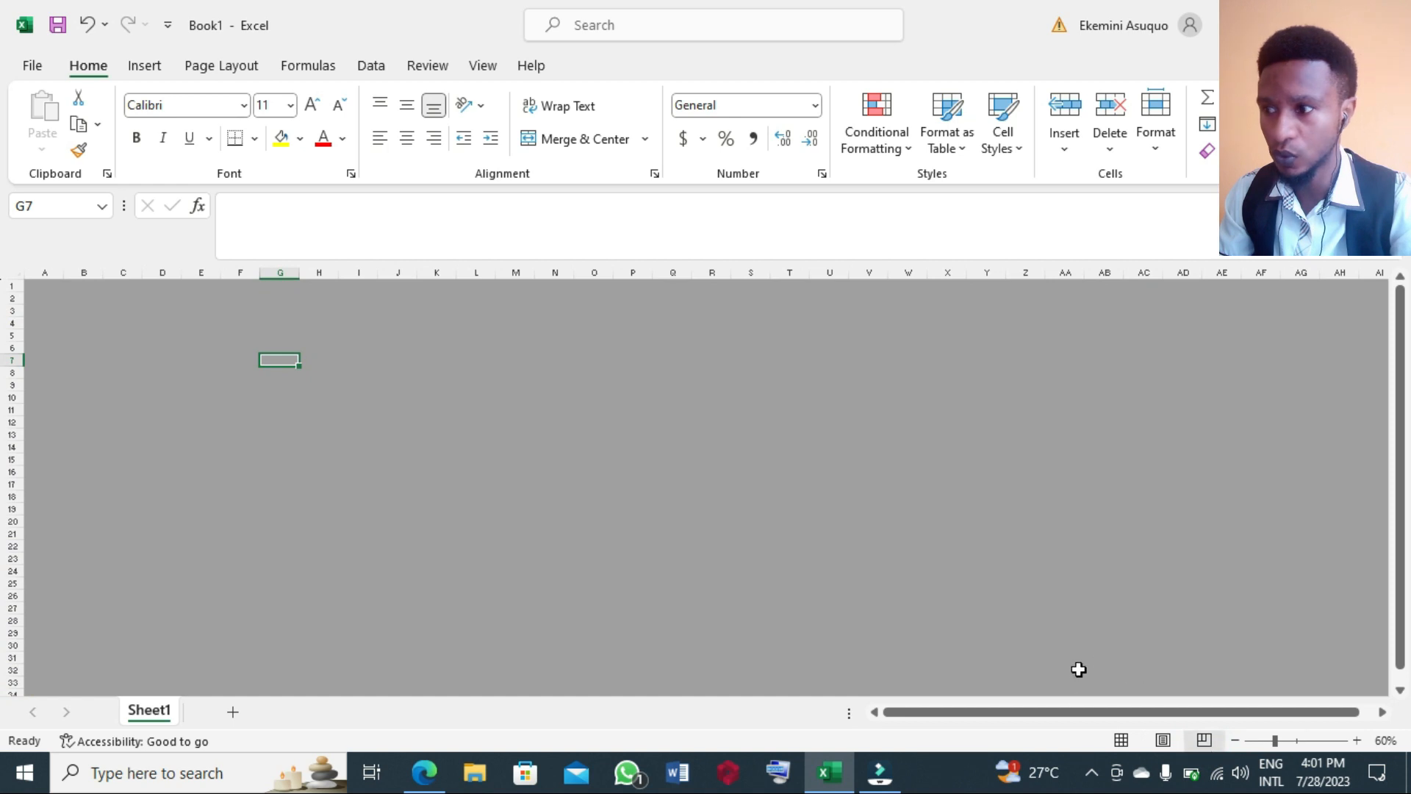
{"action": "left_click", "coordinate": [1123, 739]}
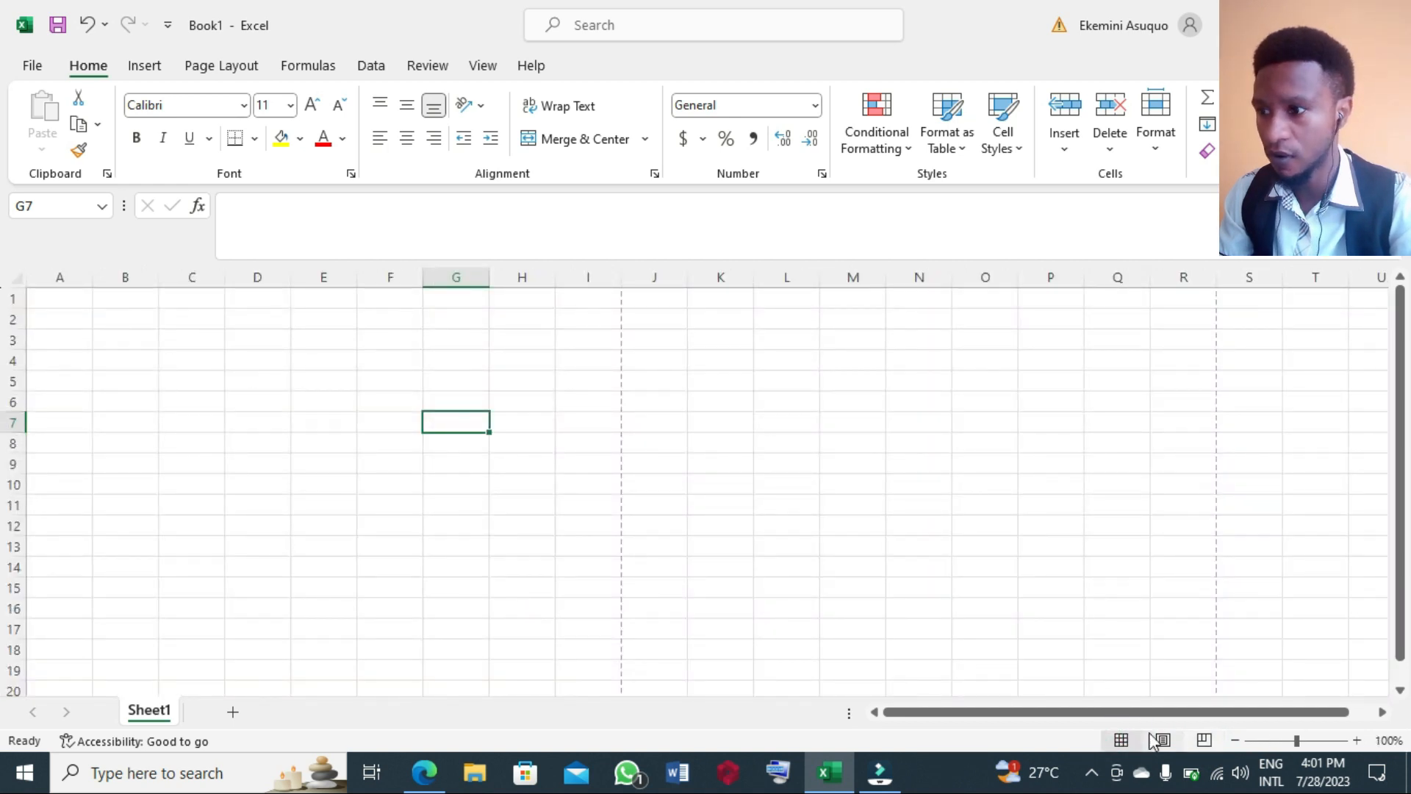
{"action": "left_click", "coordinate": [1162, 740]}
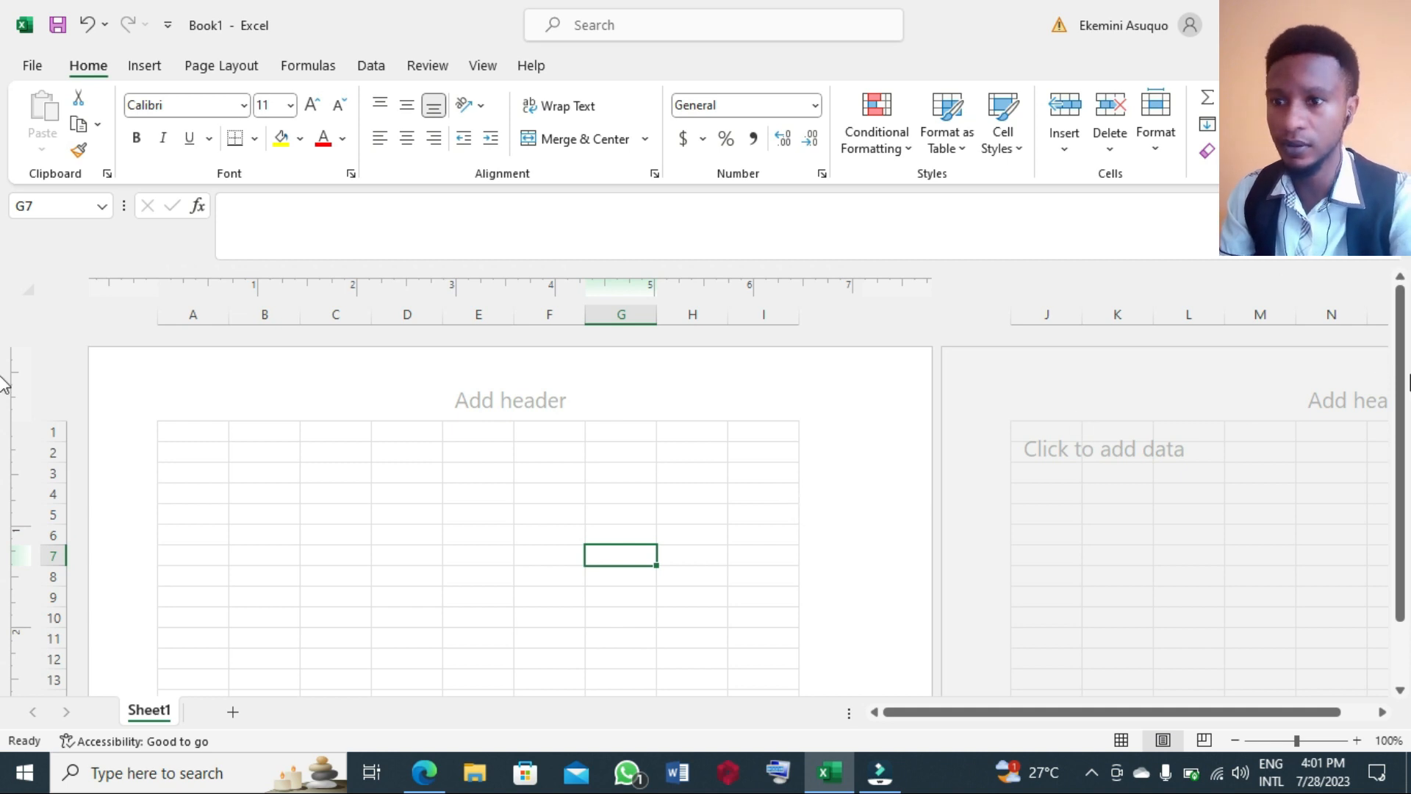
{"action": "mouse_move", "coordinate": [1407, 383]}
{"action": "left_mouse_down"}
{"action": "mouse_move", "coordinate": [1405, 474]}
{"action": "mouse_move", "coordinate": [1402, 364]}
{"action": "left_mouse_up"}
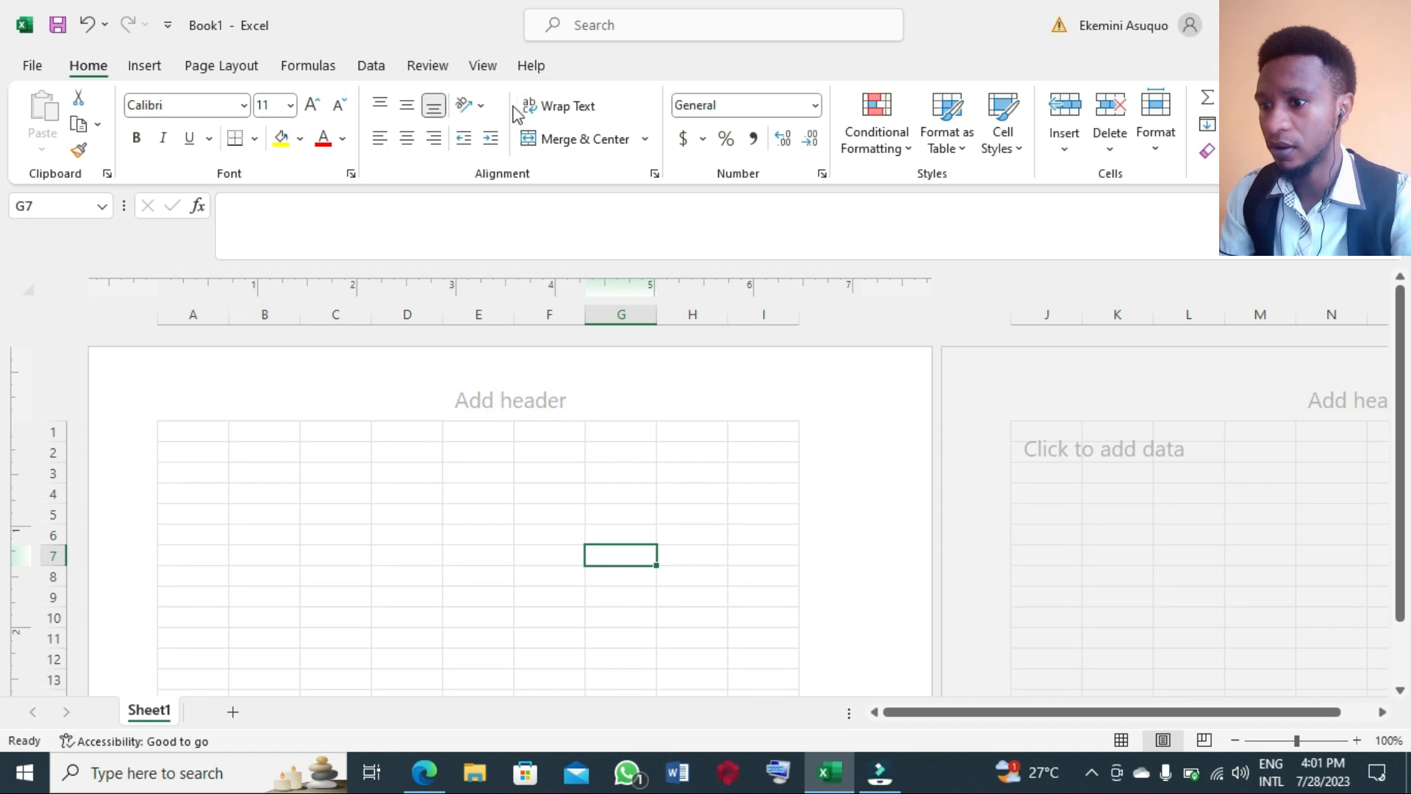
Set the worksheet's paper size to A4 and its orientation to Portrait
{"action": "left_click", "coordinate": [234, 64]}
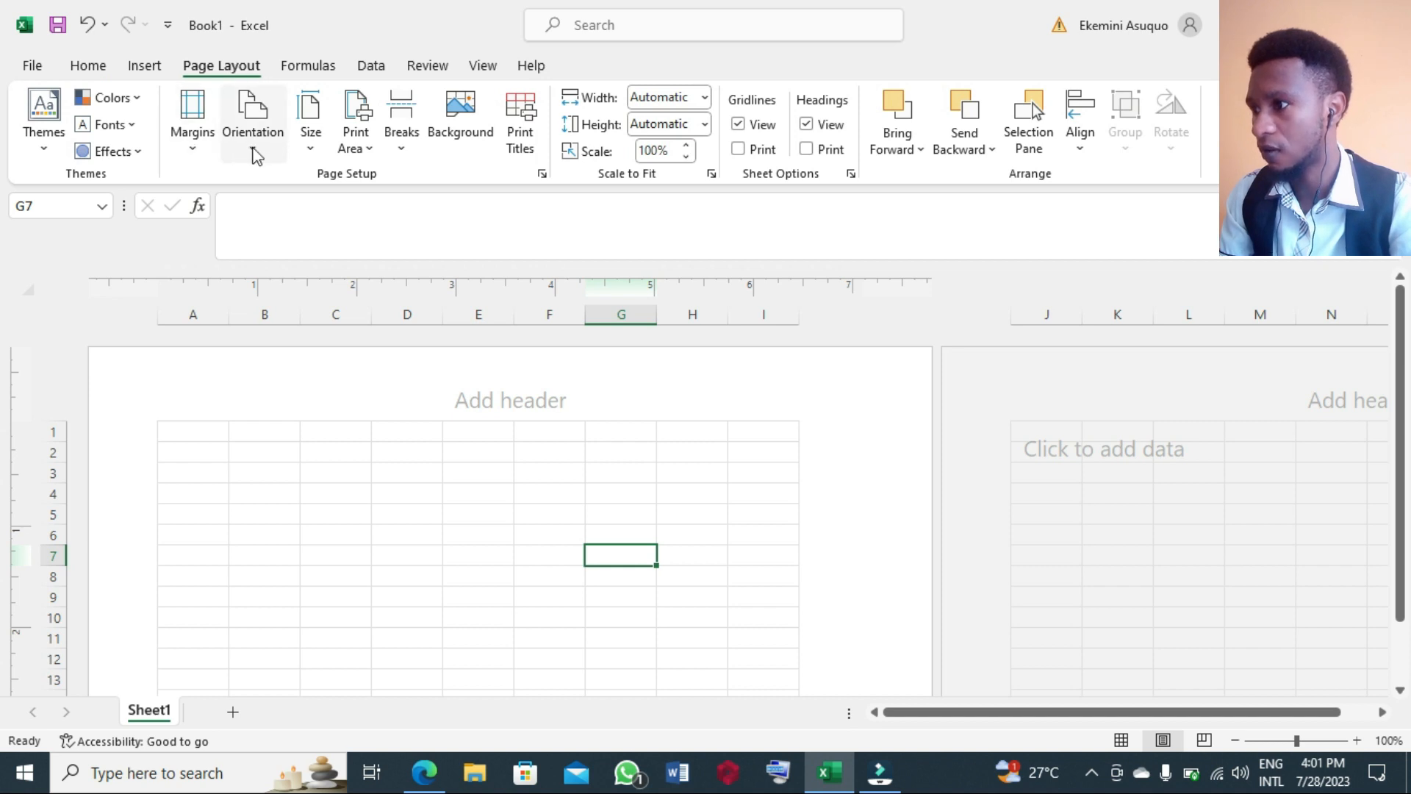
{"action": "left_click", "coordinate": [310, 145]}
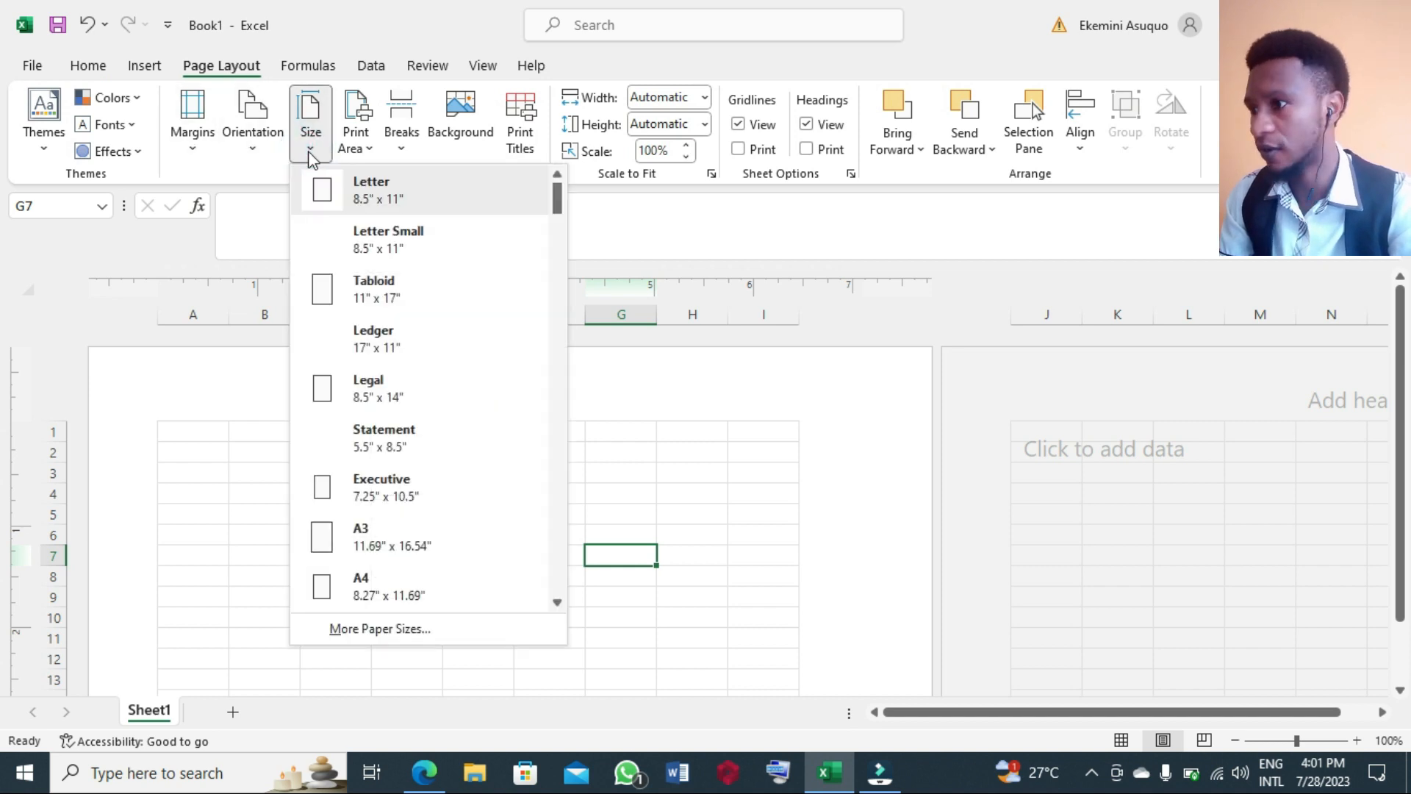
{"action": "left_click", "coordinate": [369, 584]}
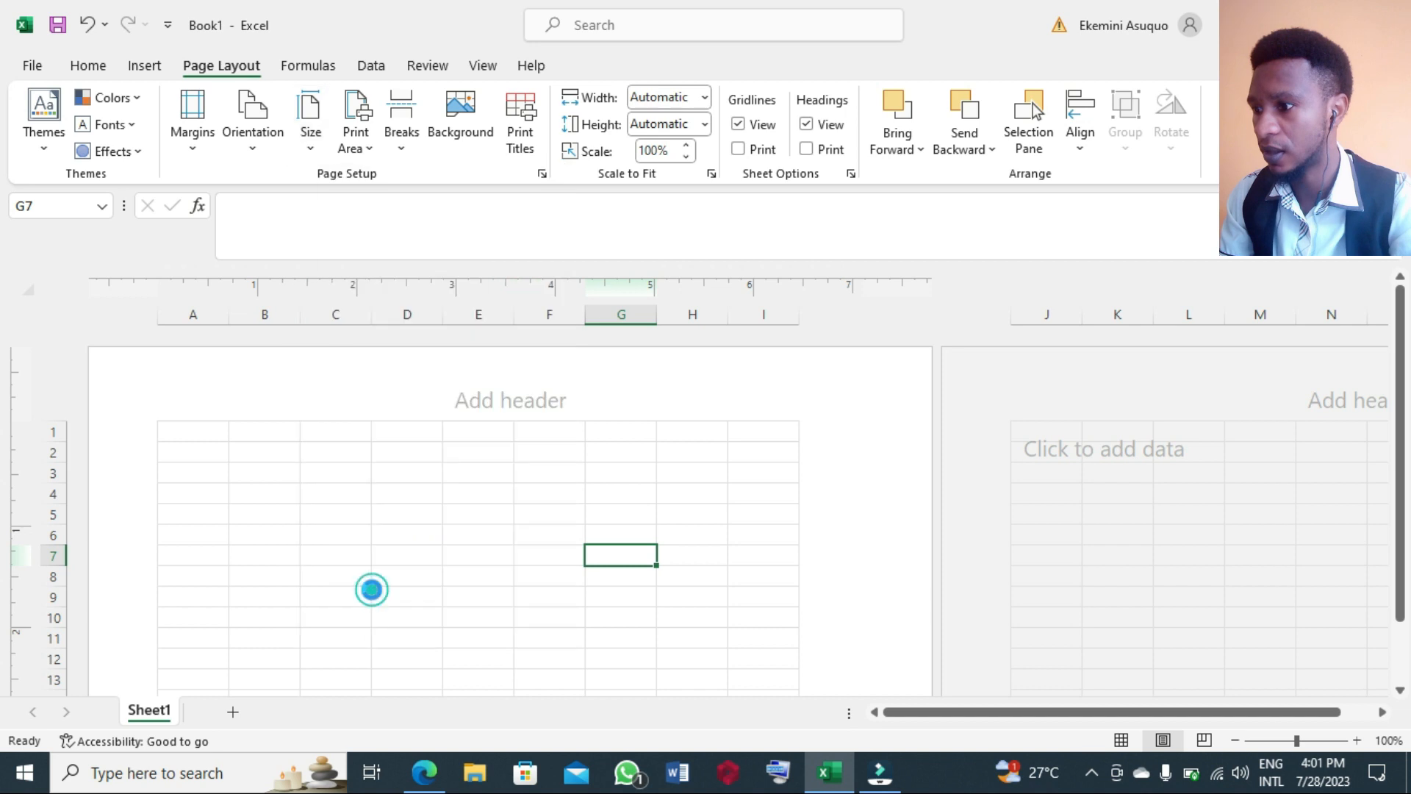
{"action": "left_click", "coordinate": [259, 152]}
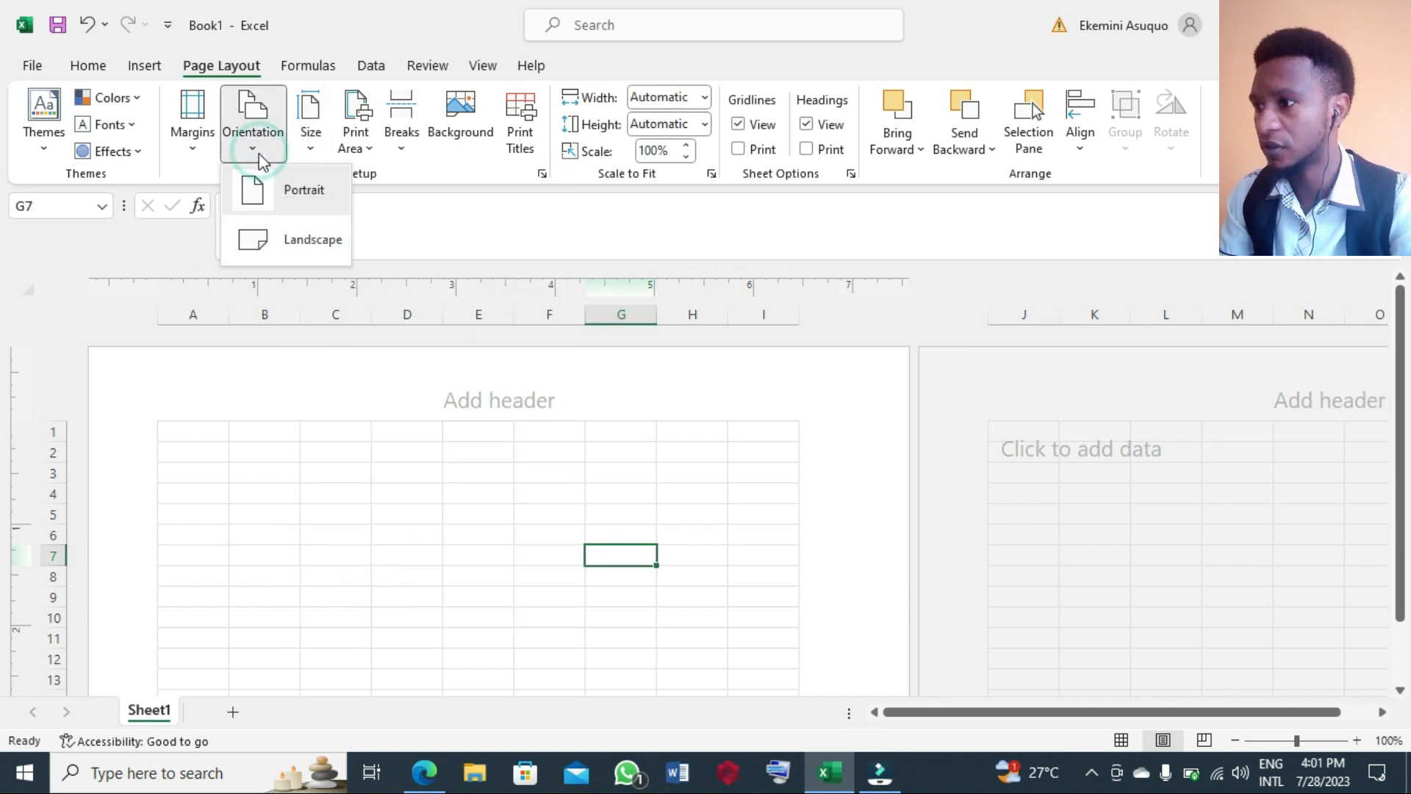
{"action": "left_click", "coordinate": [272, 190]}
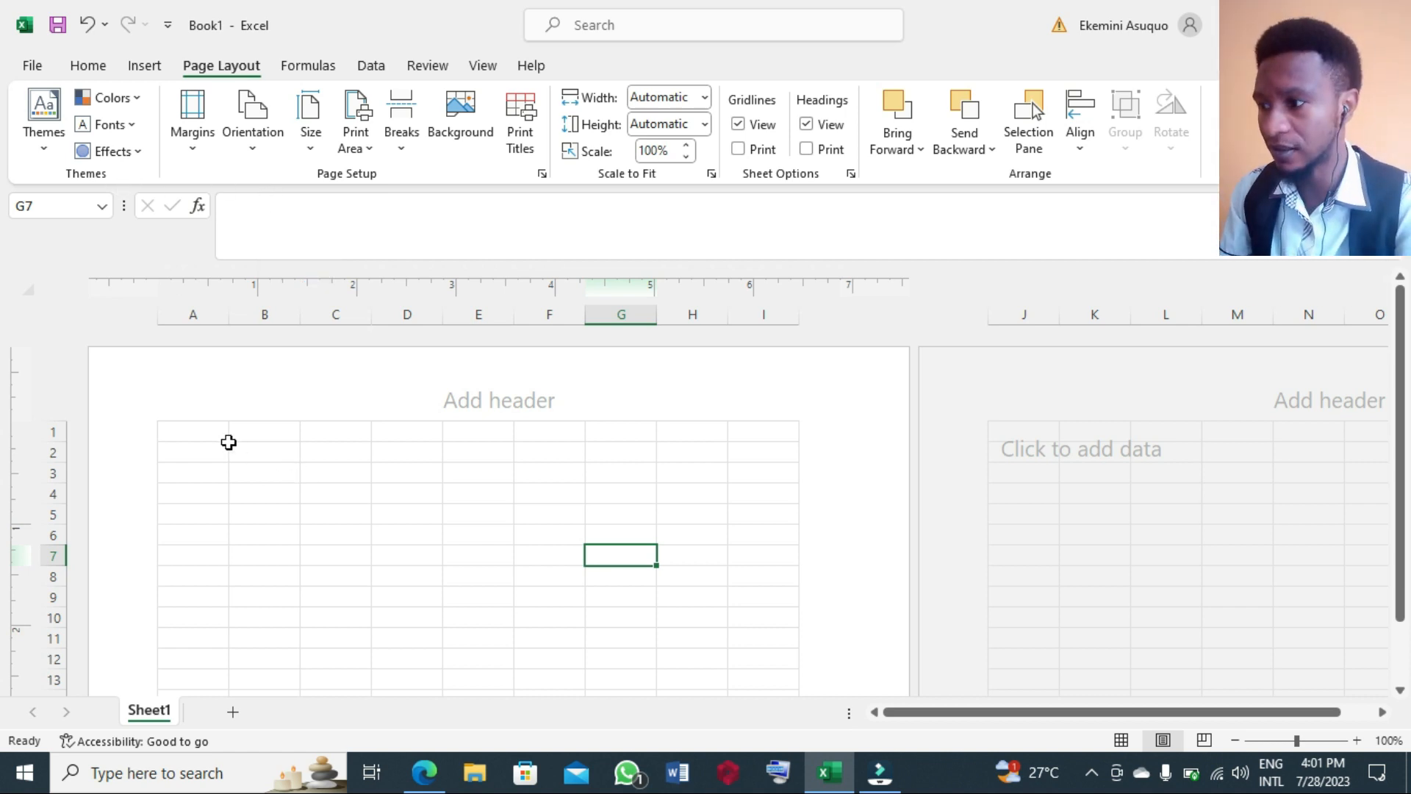
Merge and center cells A1 to I1 and set the merged cell's font size to 12
{"action": "left_click_drag", "start_coordinate": [219, 435], "coordinate": [791, 439]}
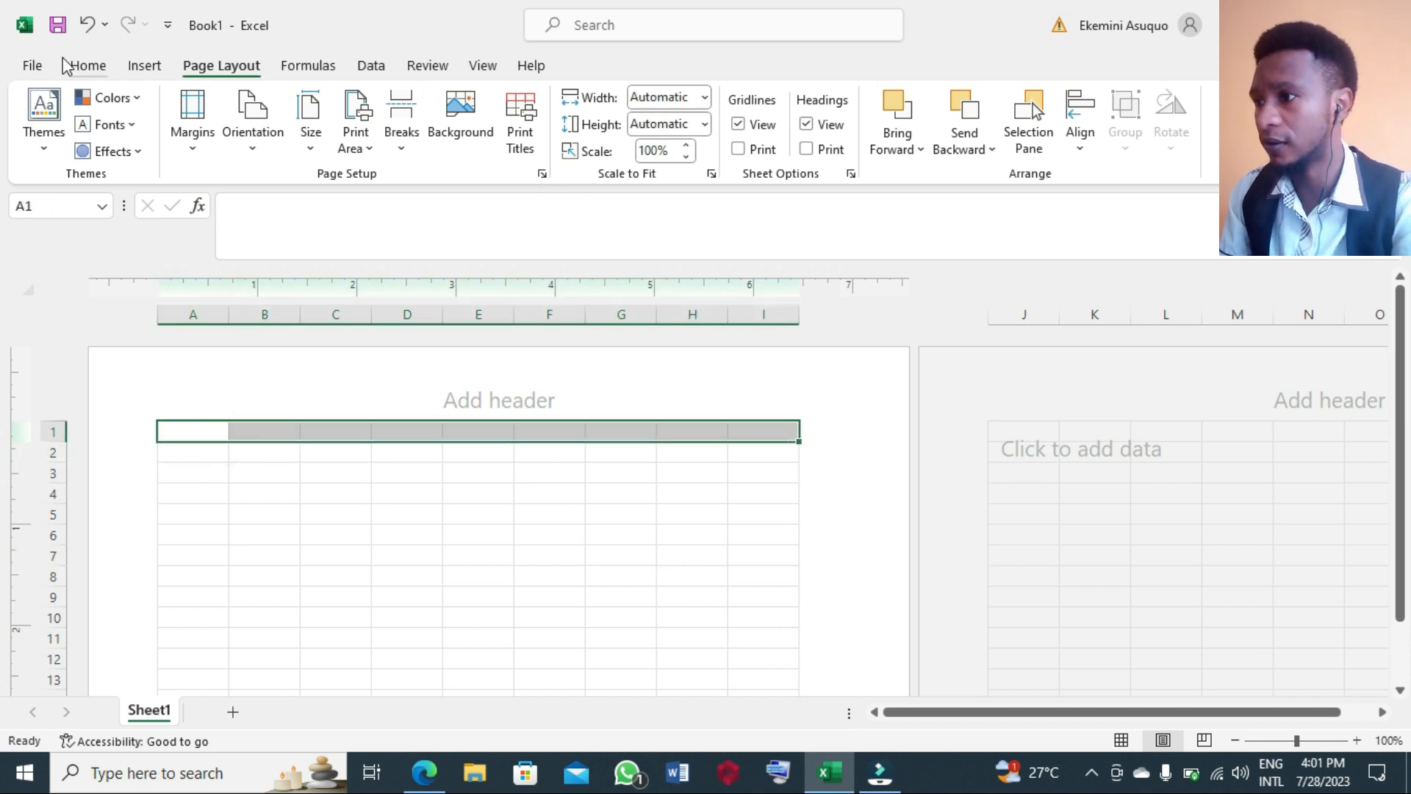
{"action": "left_click", "coordinate": [50, 66]}
{"action": "left_click", "coordinate": [26, 68]}
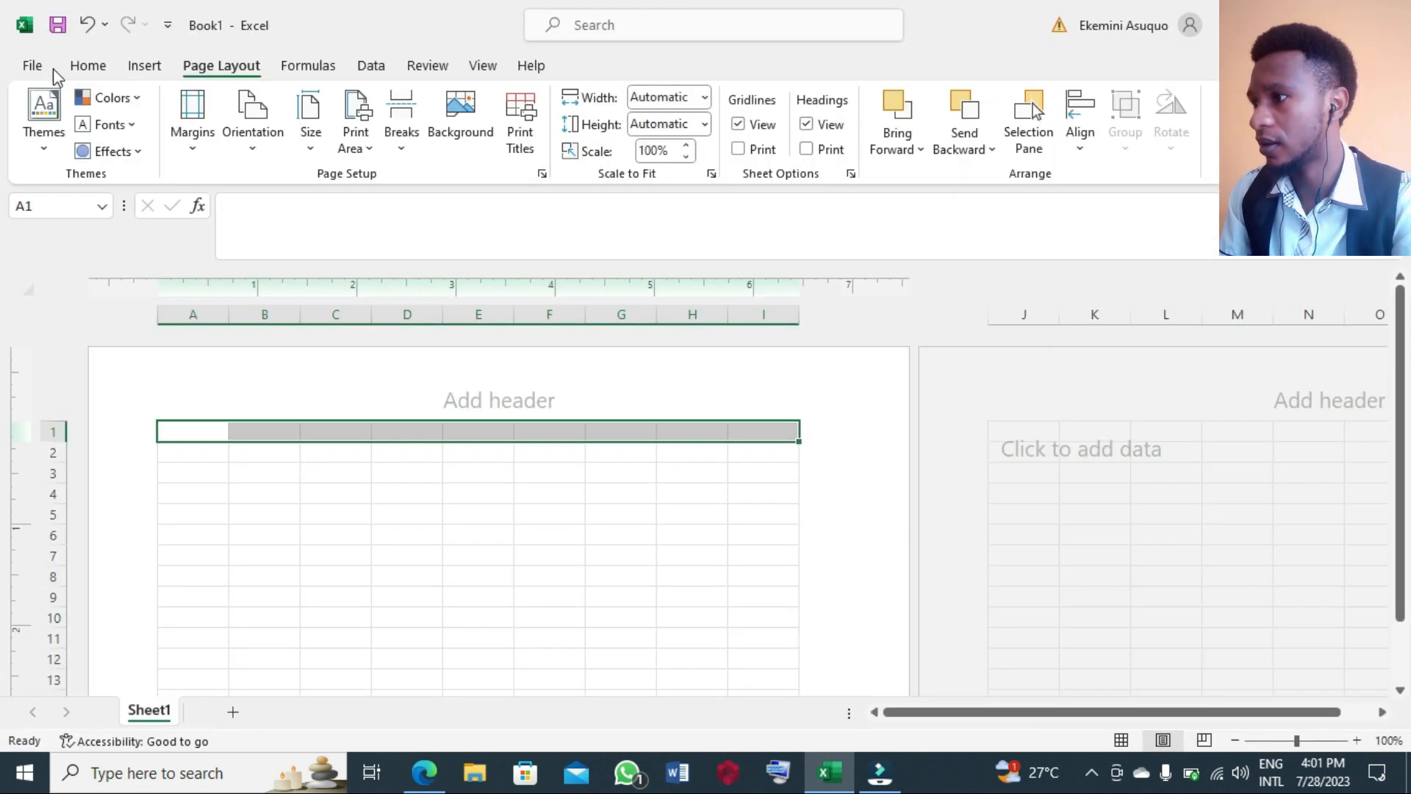
{"action": "left_click", "coordinate": [88, 67]}
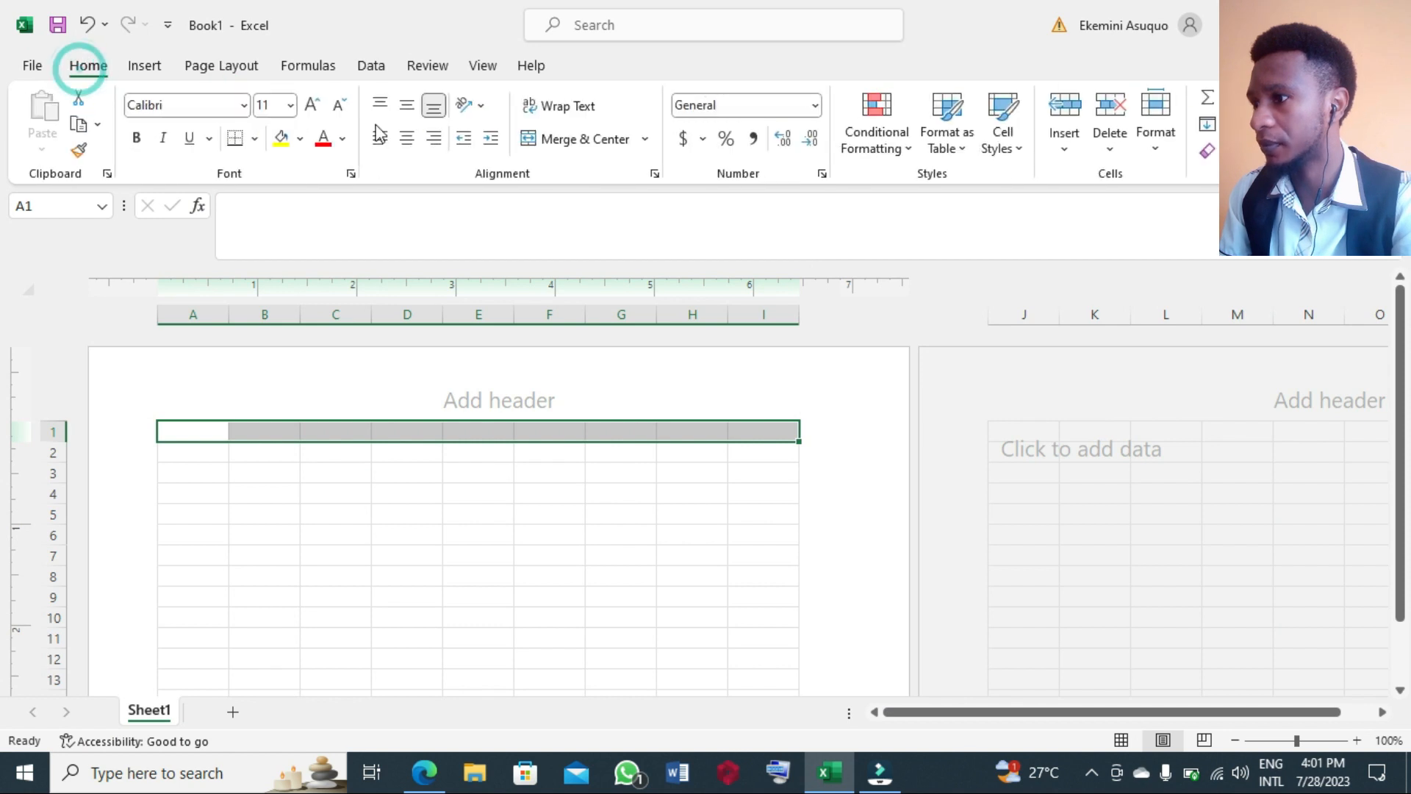
{"action": "left_click", "coordinate": [570, 140]}
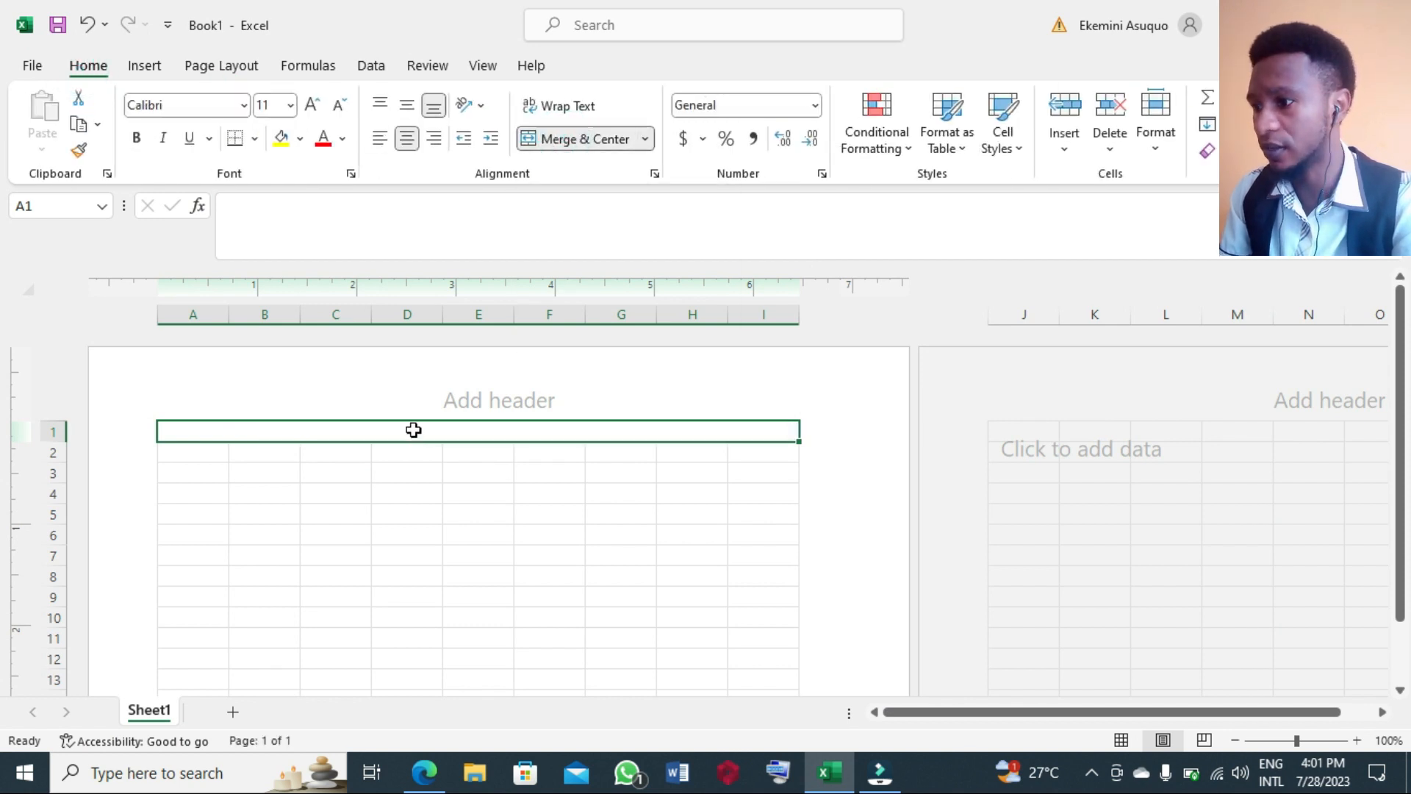
{"action": "left_click", "coordinate": [289, 106]}
{"action": "left_click", "coordinate": [270, 223]}
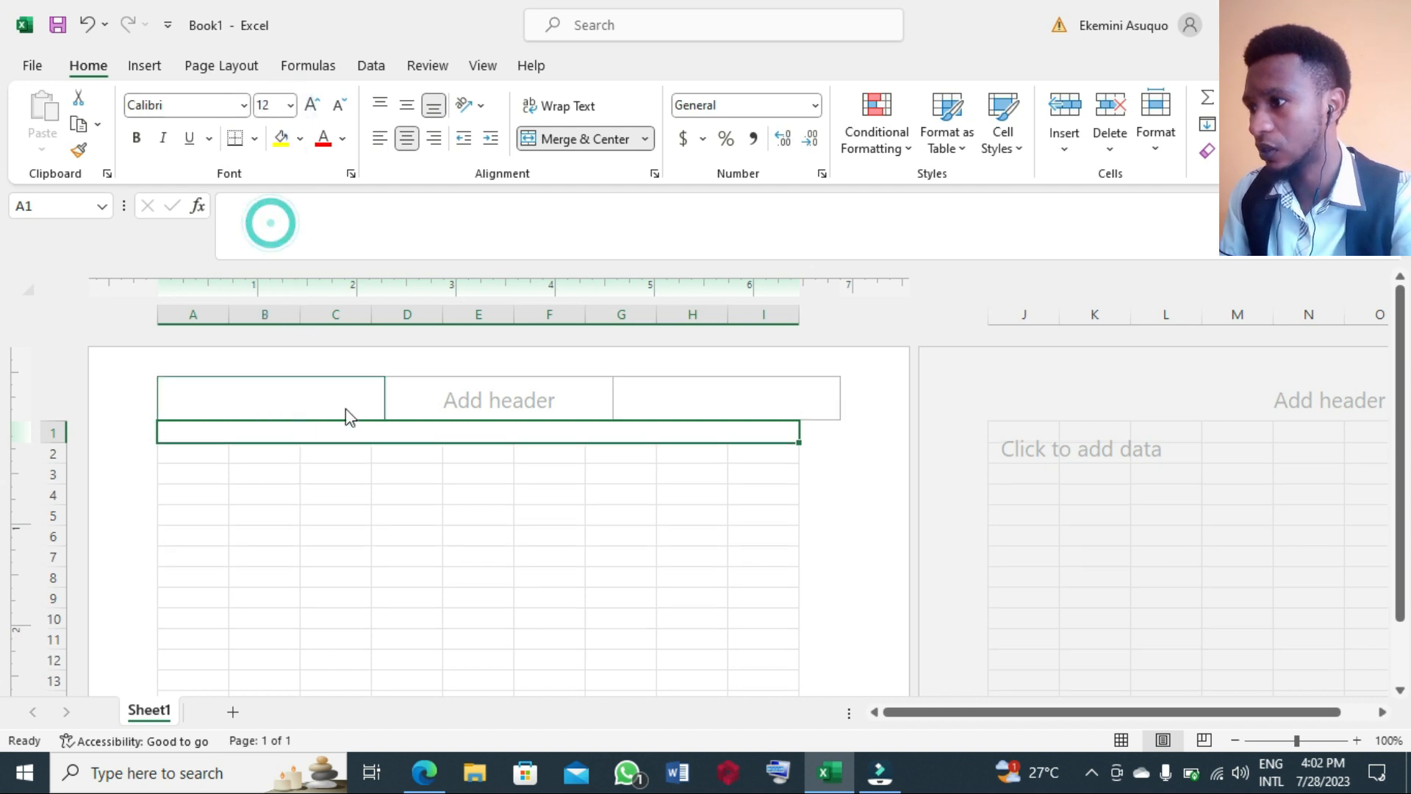
Enter the heading "MAHARISHI MARKANDESWAR (DEEMED TO BE) UNIVERSITY, MULLANA, AMBALA" in the merged cell in row 1
{"action": "double_click", "coordinate": [346, 434]}
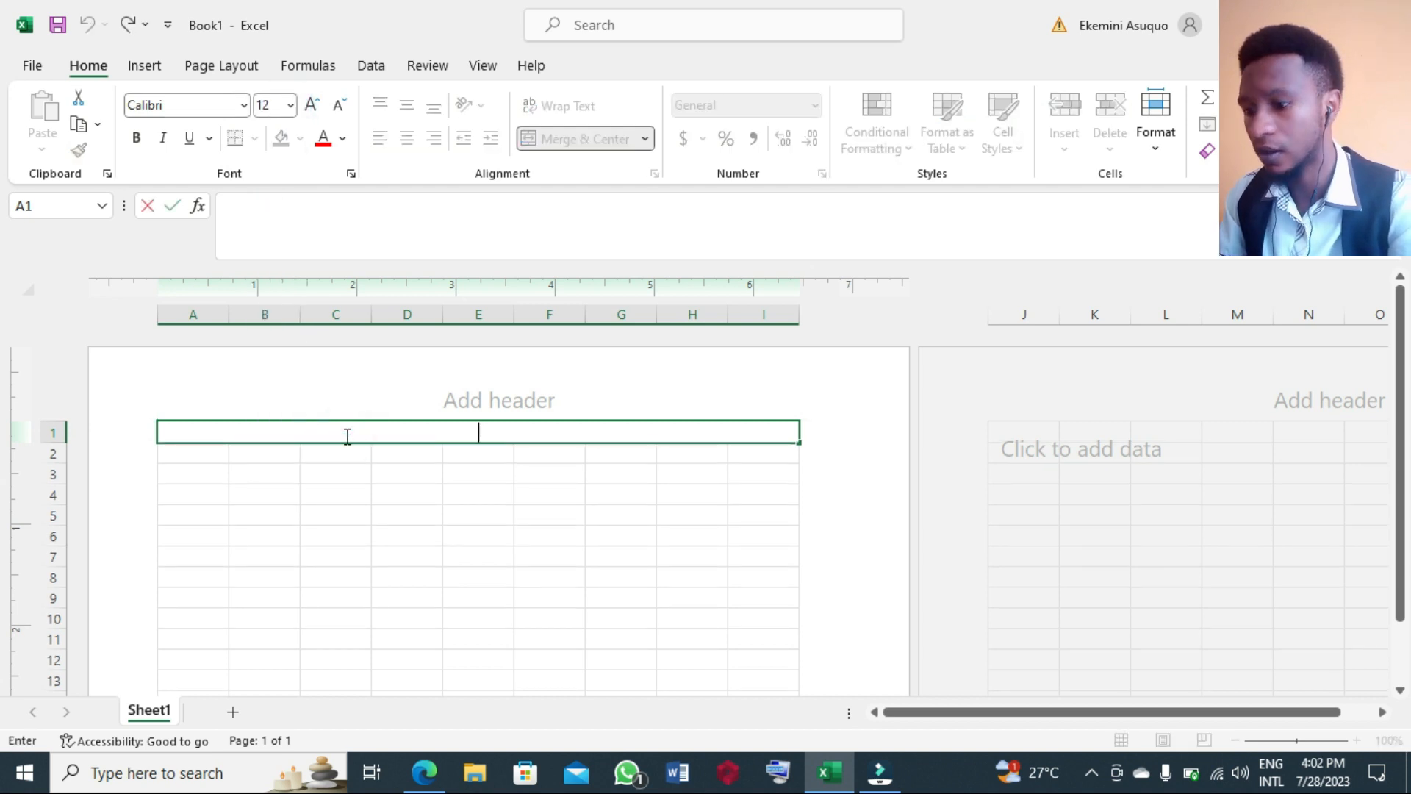
{"action": "type", "text": "MAHARISDH"}
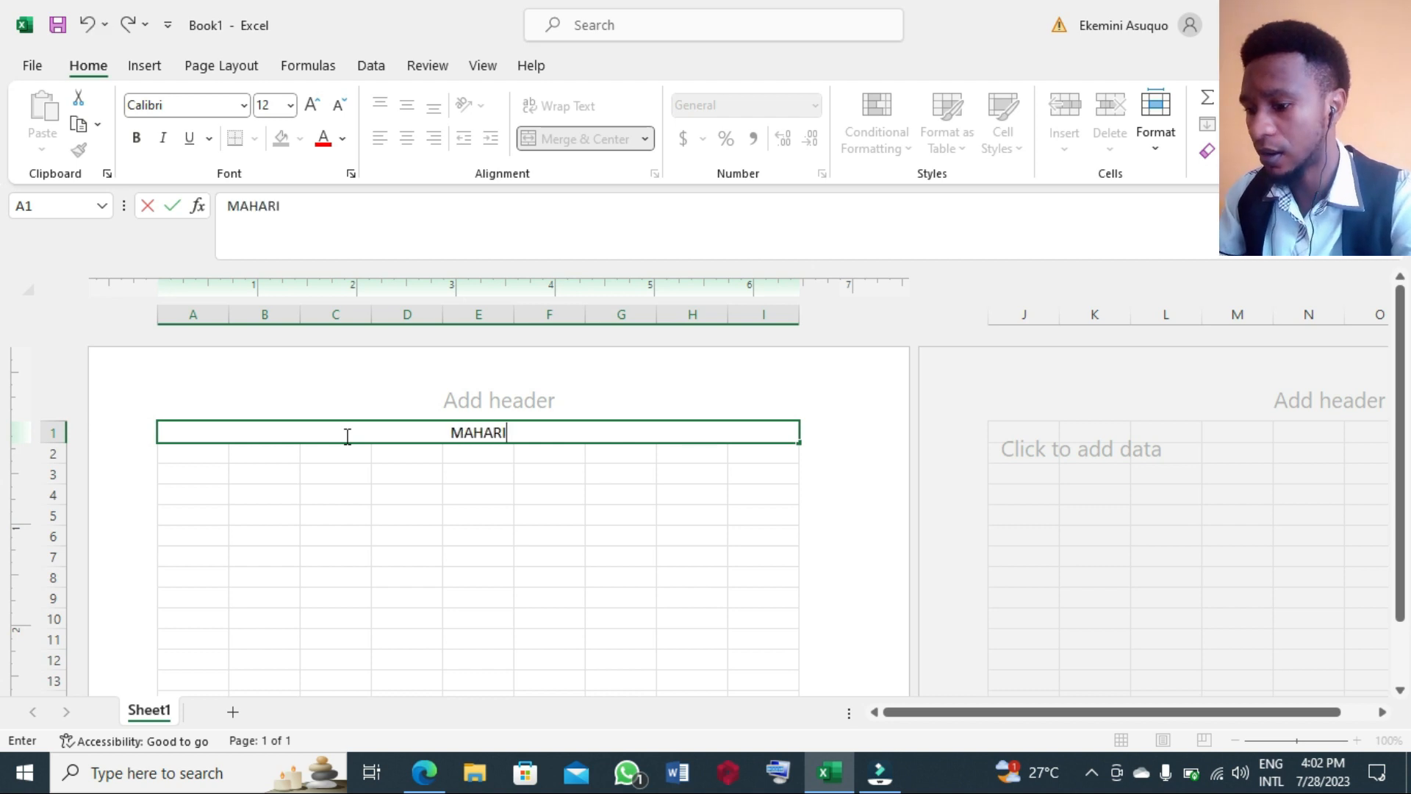
{"action": "key", "text": "BackSpace"}
{"action": "key", "text": "BackSpace"}
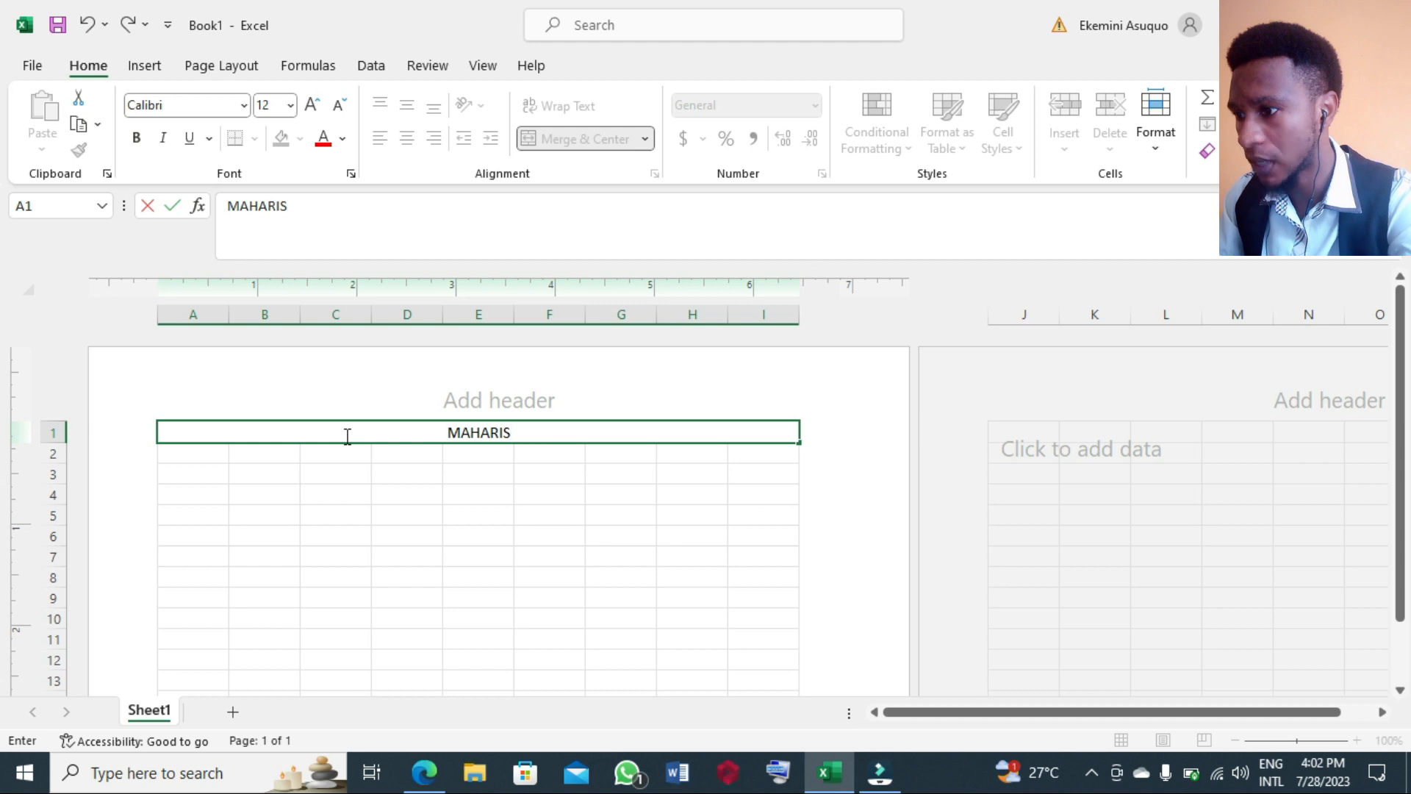
{"action": "type", "text": "HI mA"}
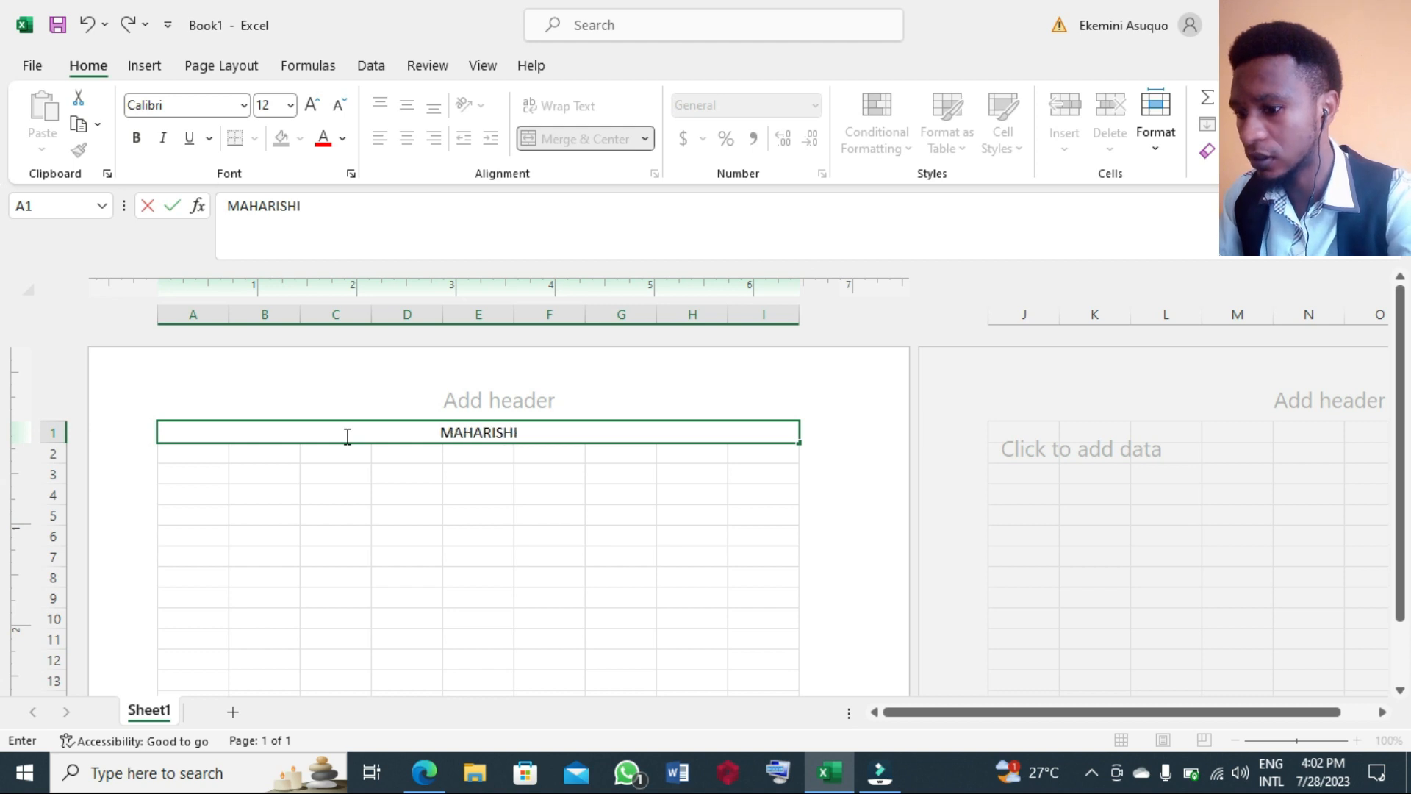
{"action": "key", "text": "BackSpace"}
{"action": "key", "text": "BackSpace"}
{"action": "type", "text": "MARKANDESWAR"}
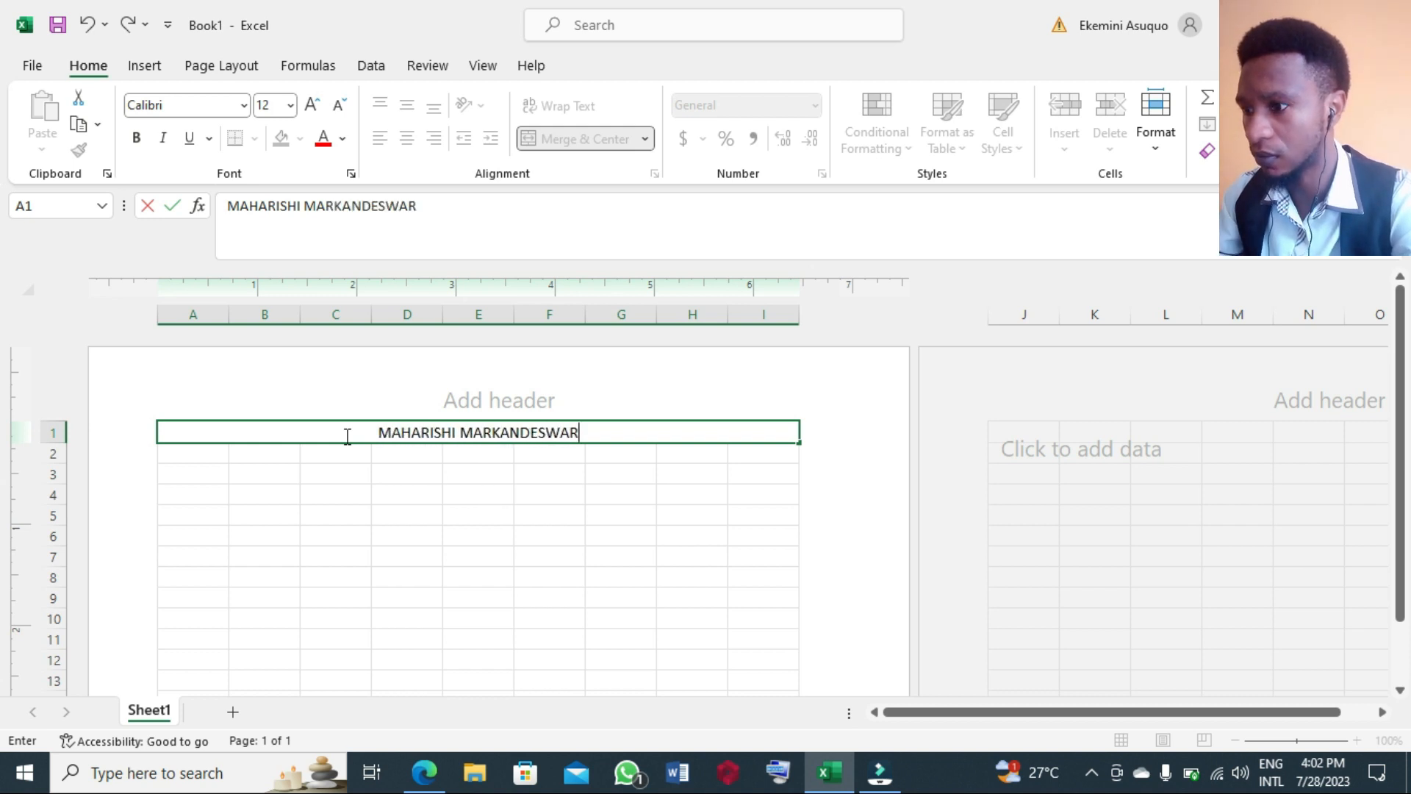
{"action": "type", "text": " (DEEMED"}
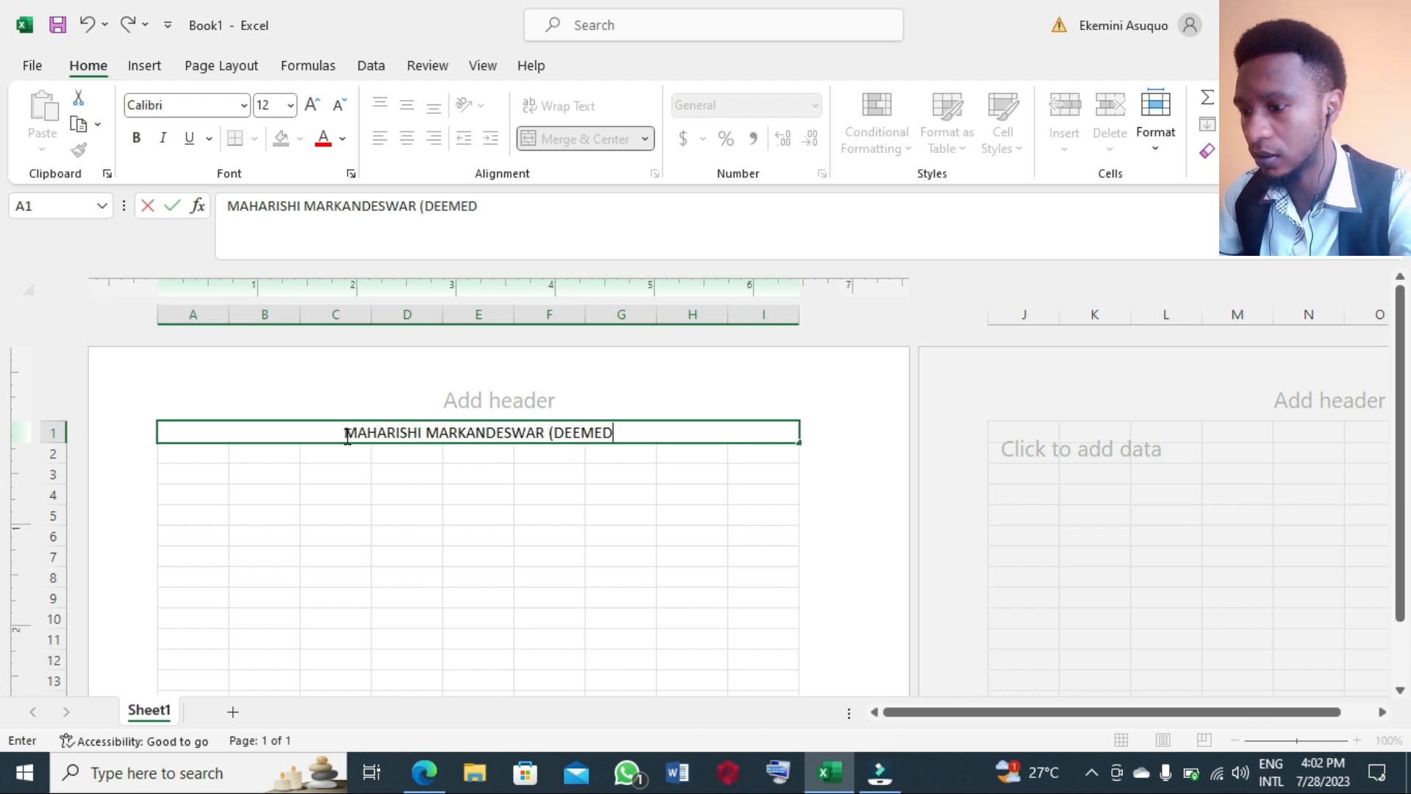
{"action": "type", "text": " TO"}
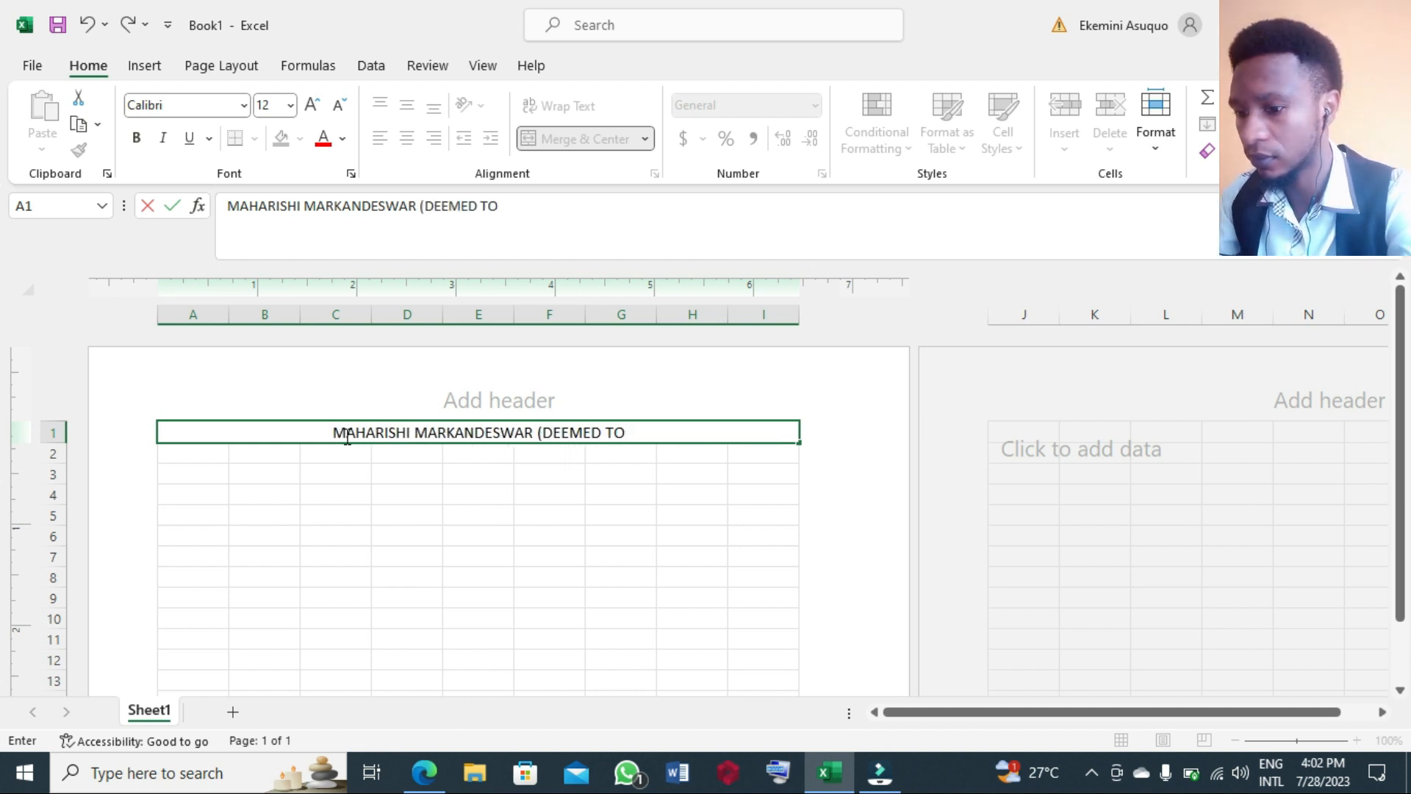
{"action": "type", "text": " BE0"}
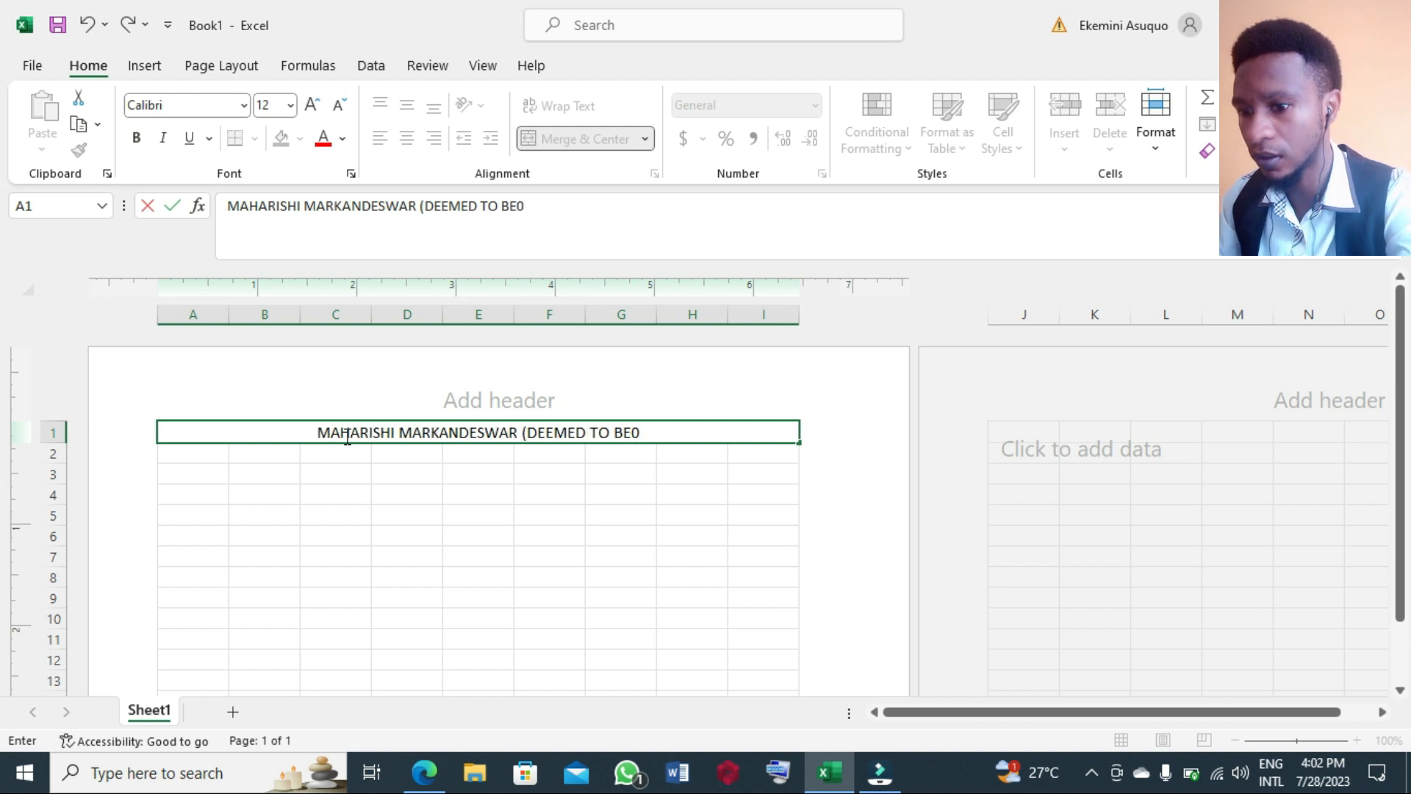
{"action": "key", "text": "BackSpace"}
{"action": "type", "text": "0"}
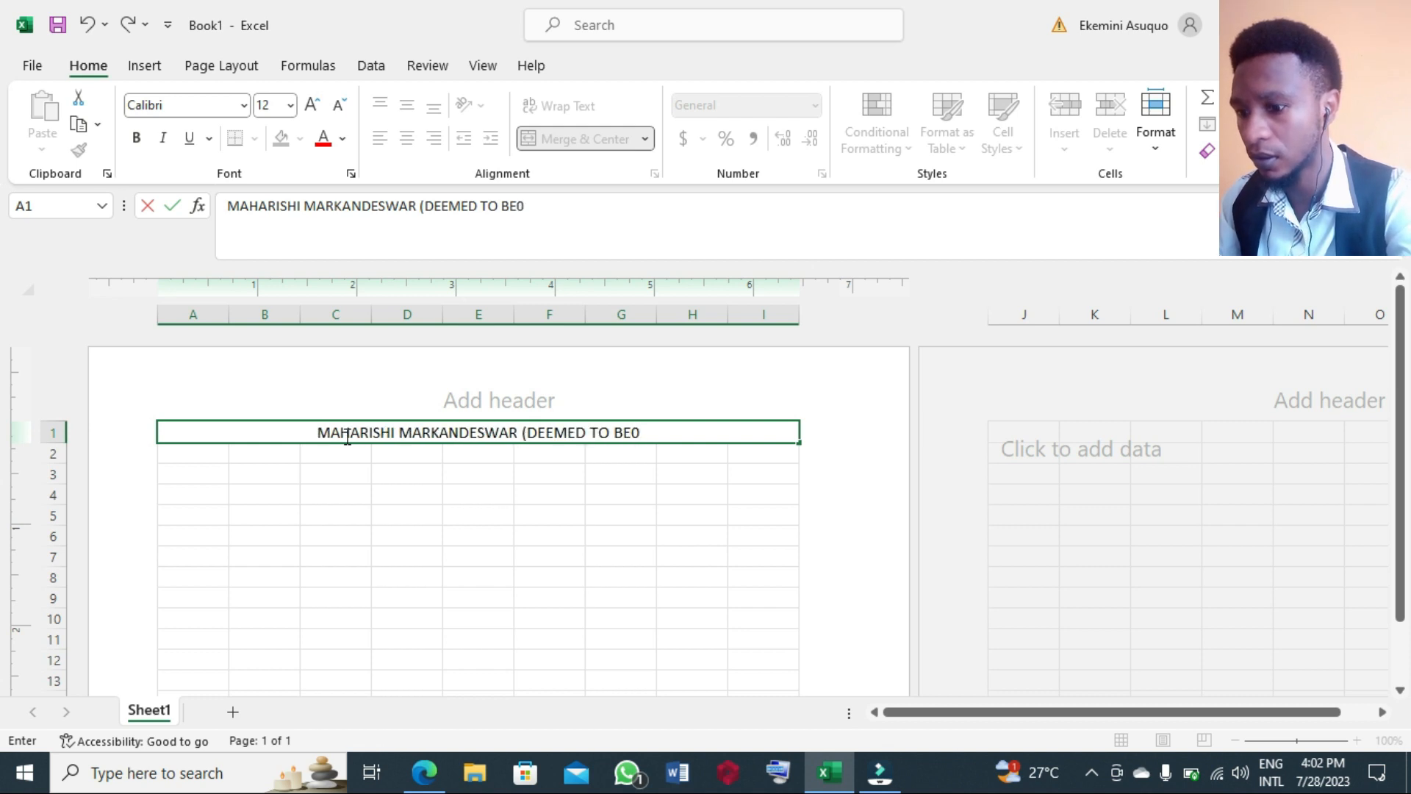
{"action": "key", "text": "BackSpace"}
{"action": "type", "text": ") UNIVERSITY"}
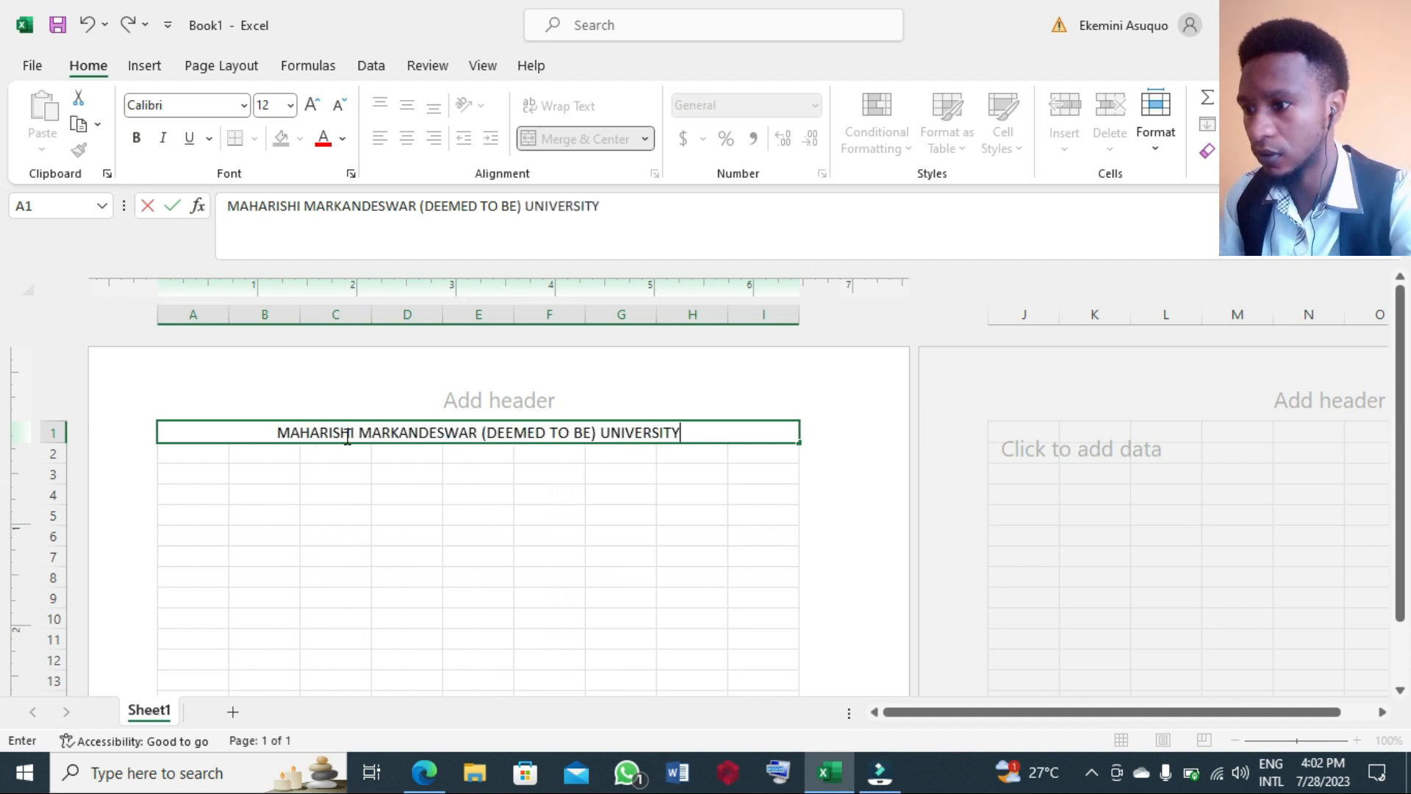
{"action": "type", "text": "."}
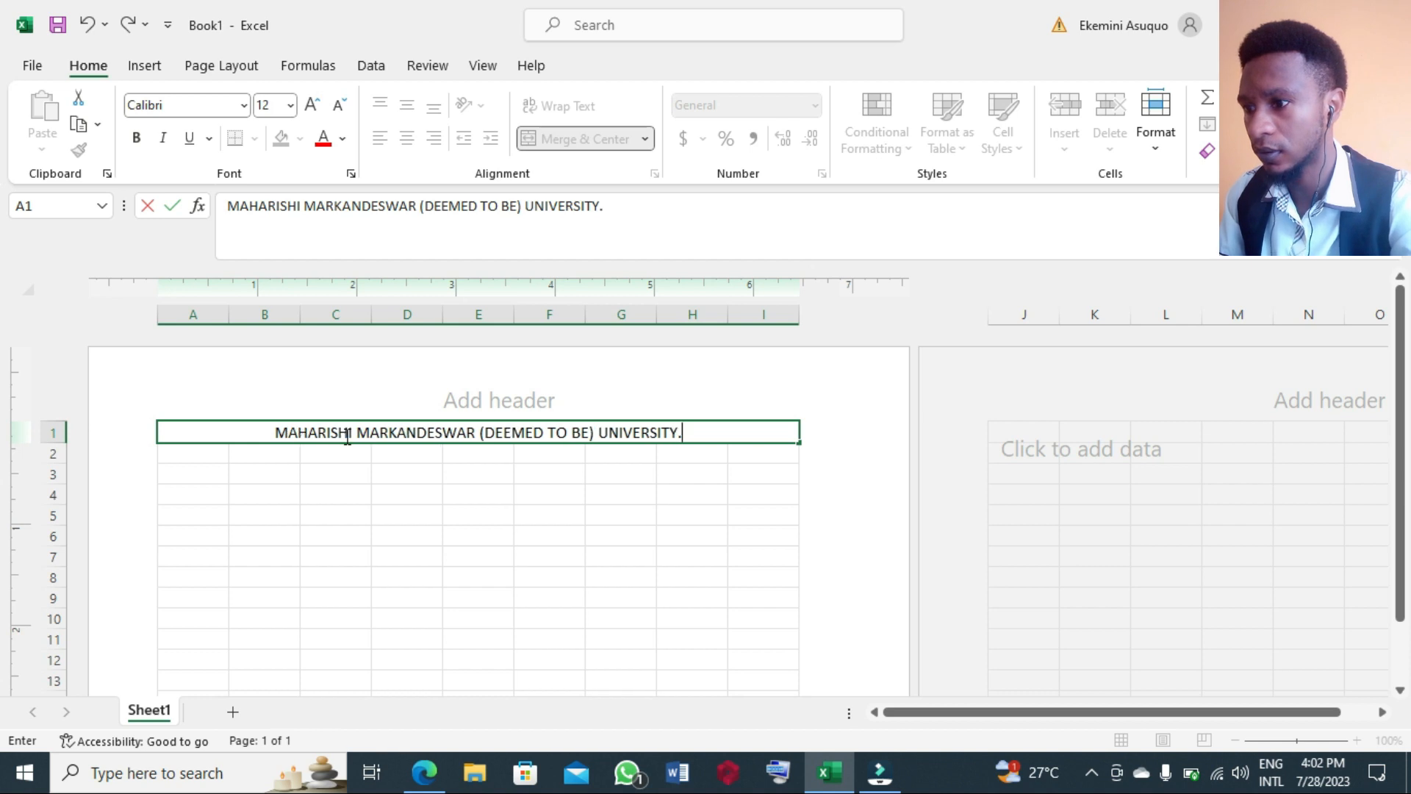
{"action": "key", "text": "BackSpace"}
{"action": "type", "text": ","}
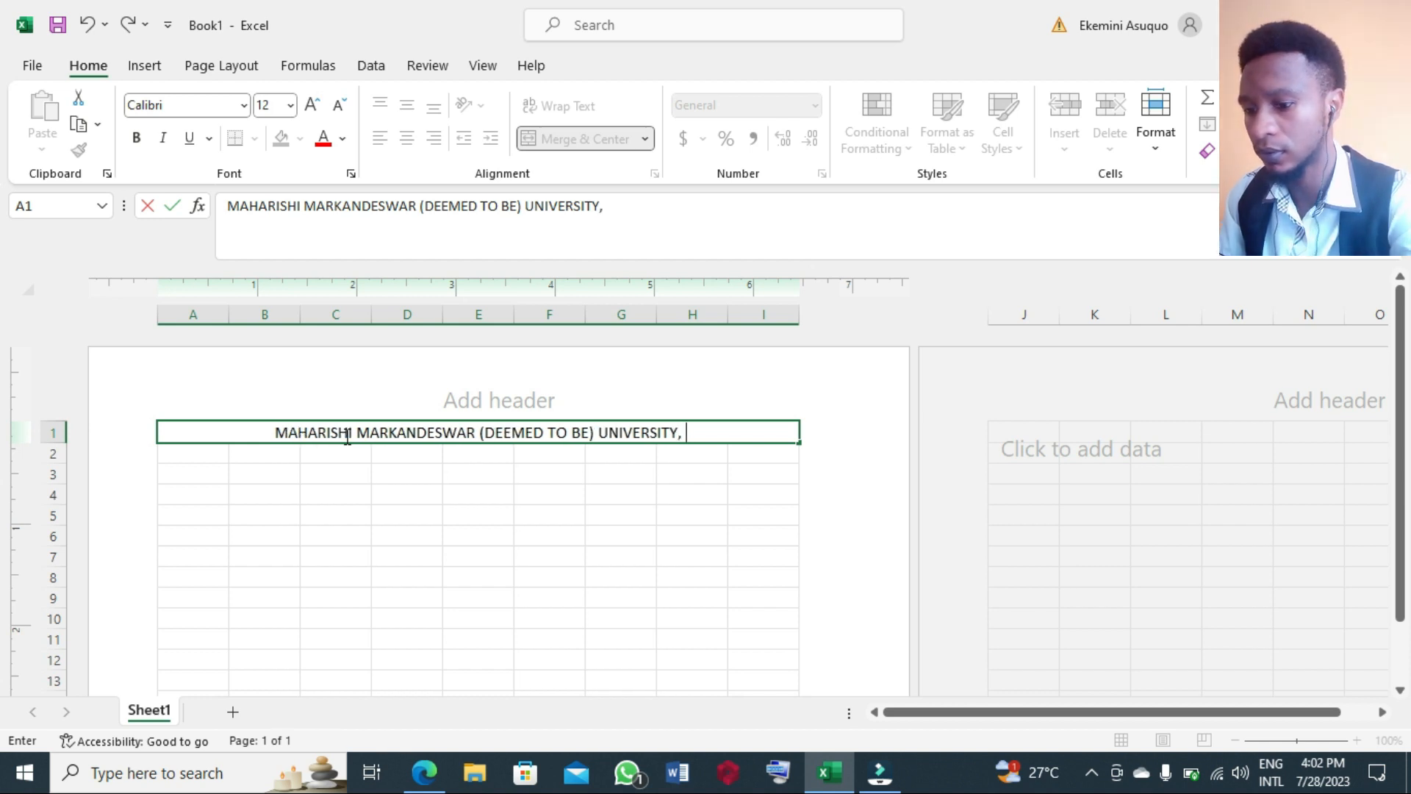
{"action": "type", "text": " MULLAN"}
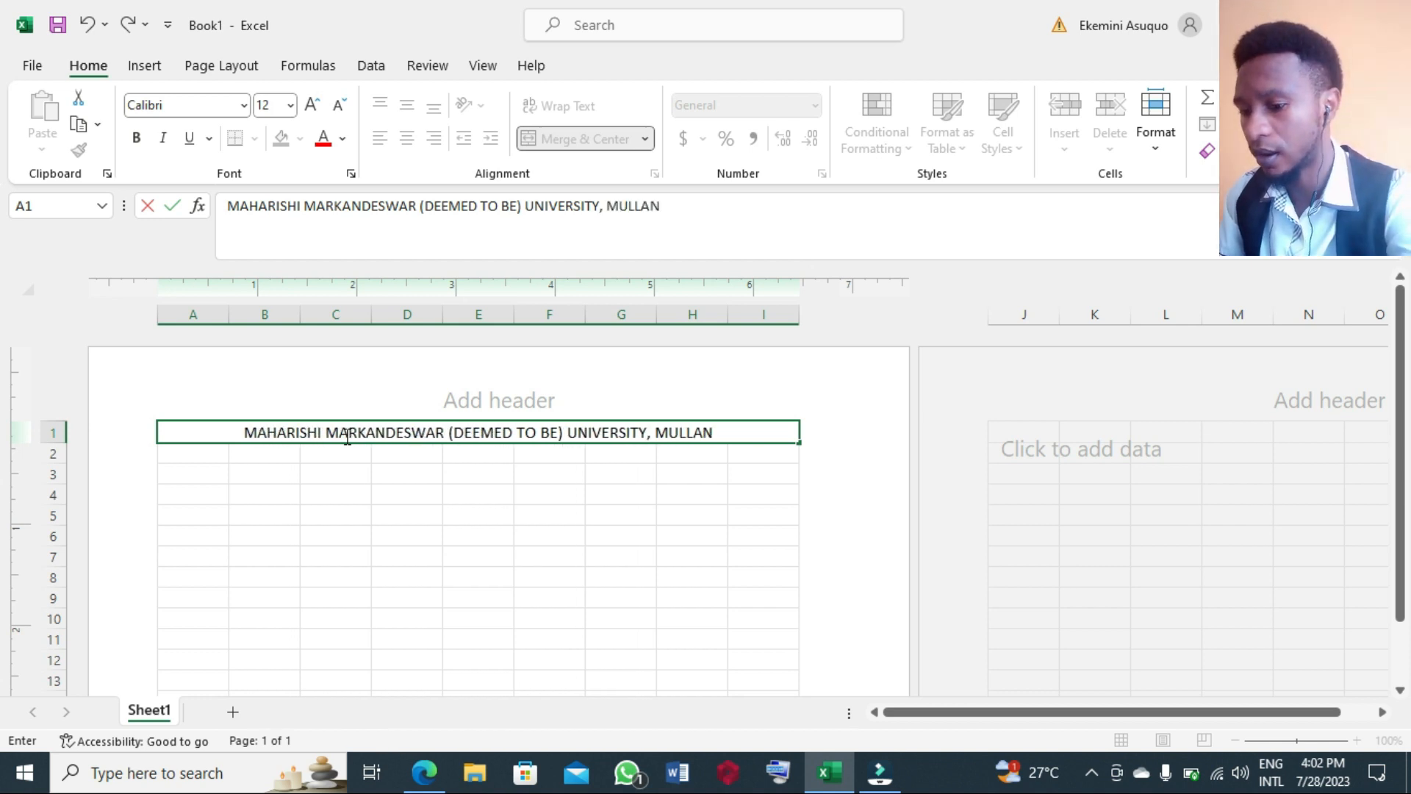
{"action": "type", "text": "A, AMBALA"}
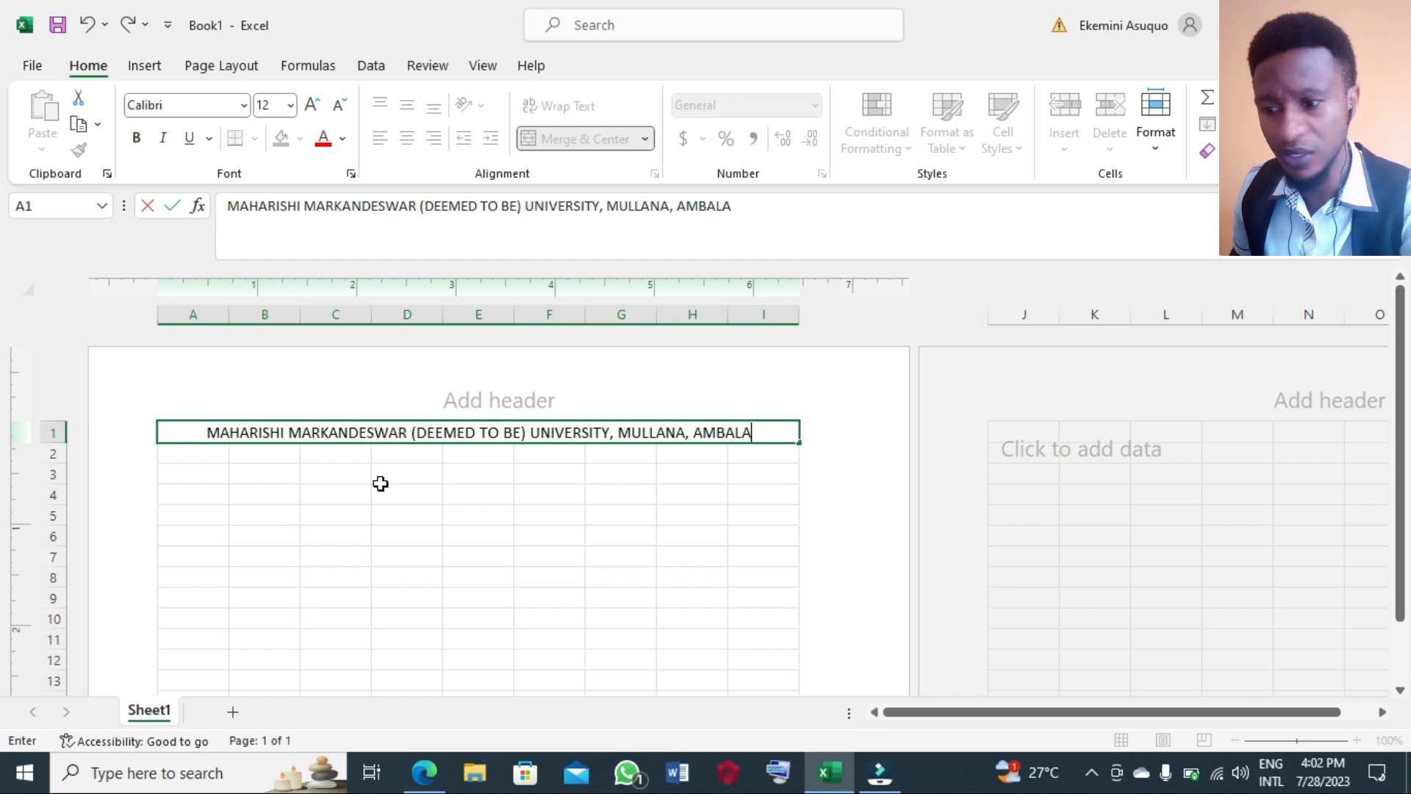
Enter the label "COURSE TITLE:" in uppercase in cell A3
{"action": "left_click", "coordinate": [198, 467]}
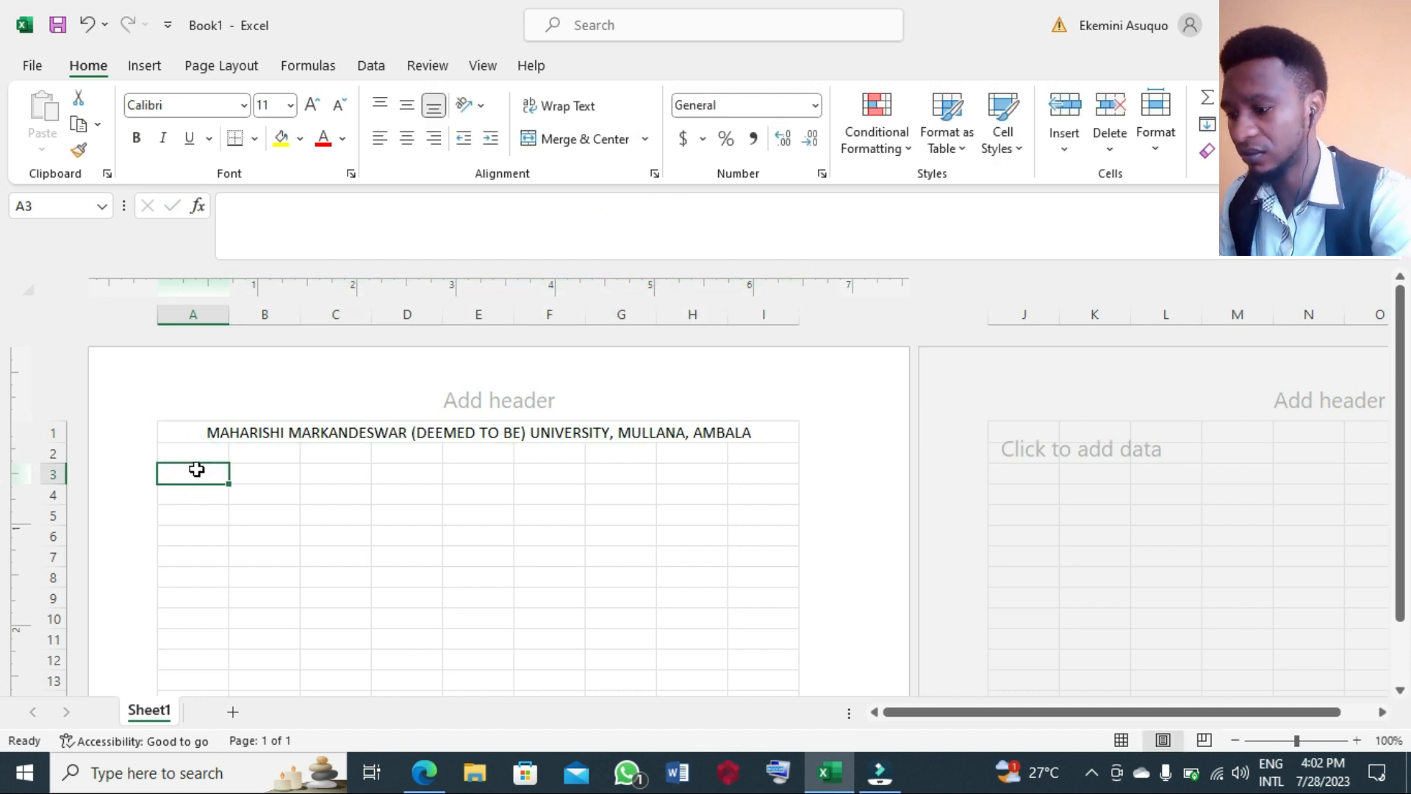
{"action": "type", "text": "cour"}
{"action": "key", "text": "BackSpace"}
{"action": "key", "text": "BackSpace"}
{"action": "key", "text": "BackSpace"}
{"action": "key", "text": "BackSpace"}
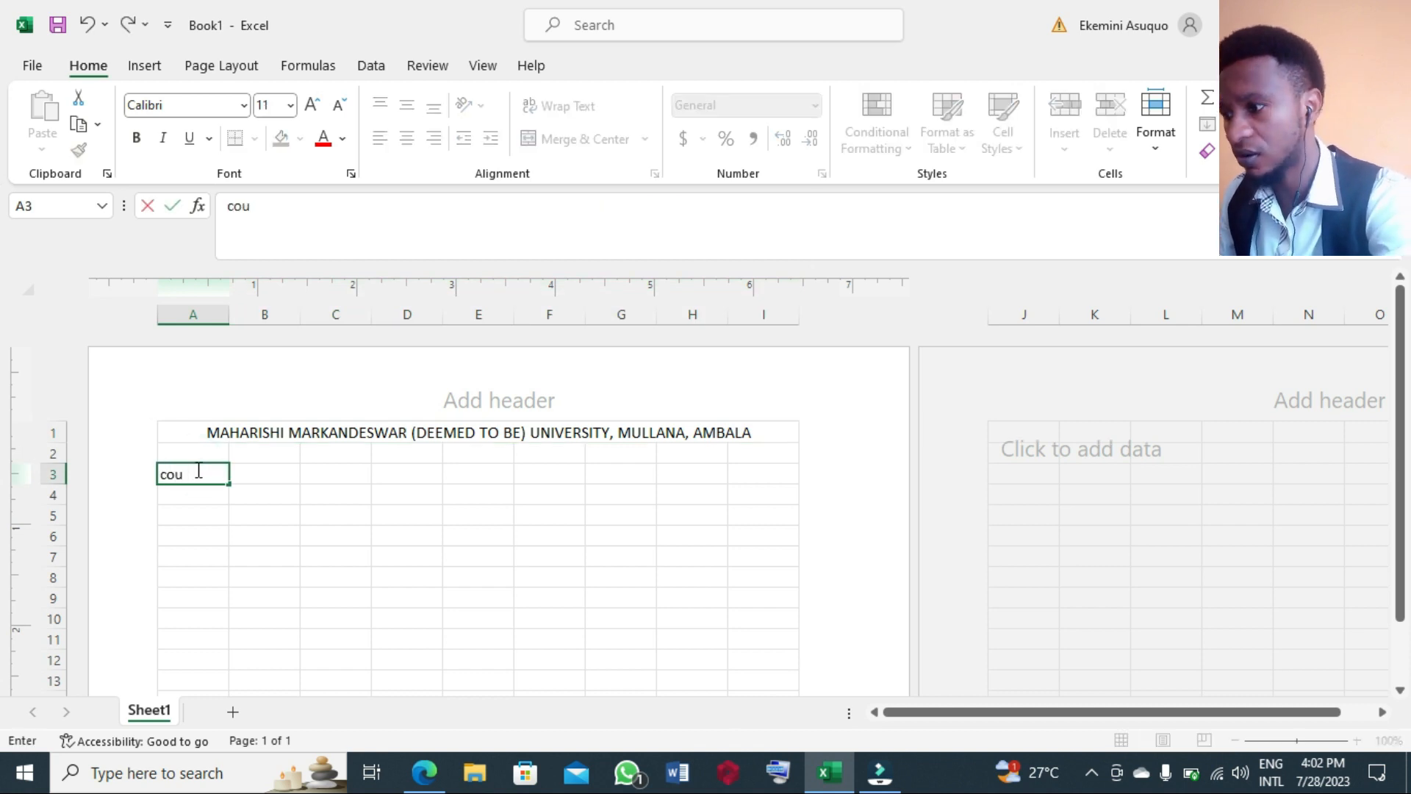
{"action": "type", "text": "COU"}
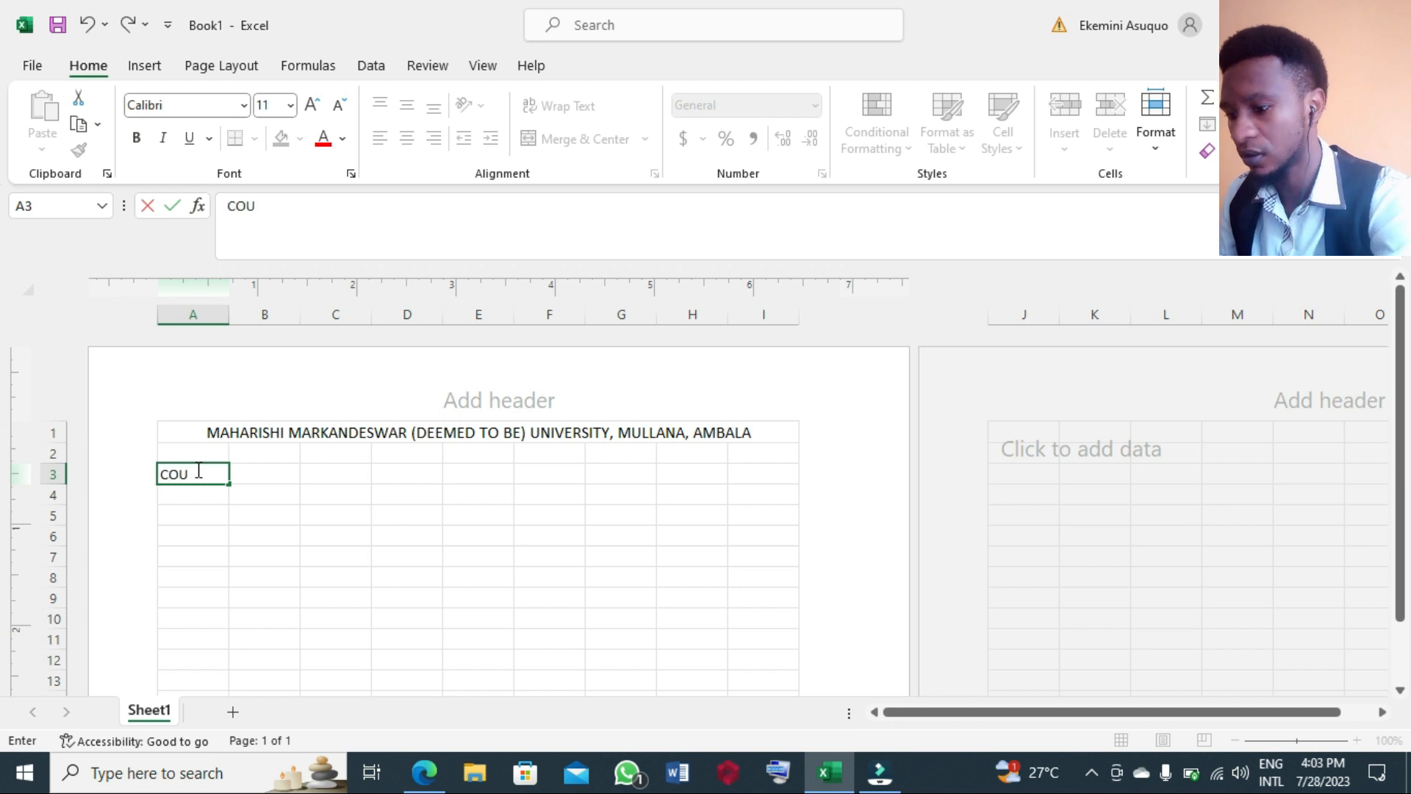
{"action": "type", "text": "RSE TITL"}
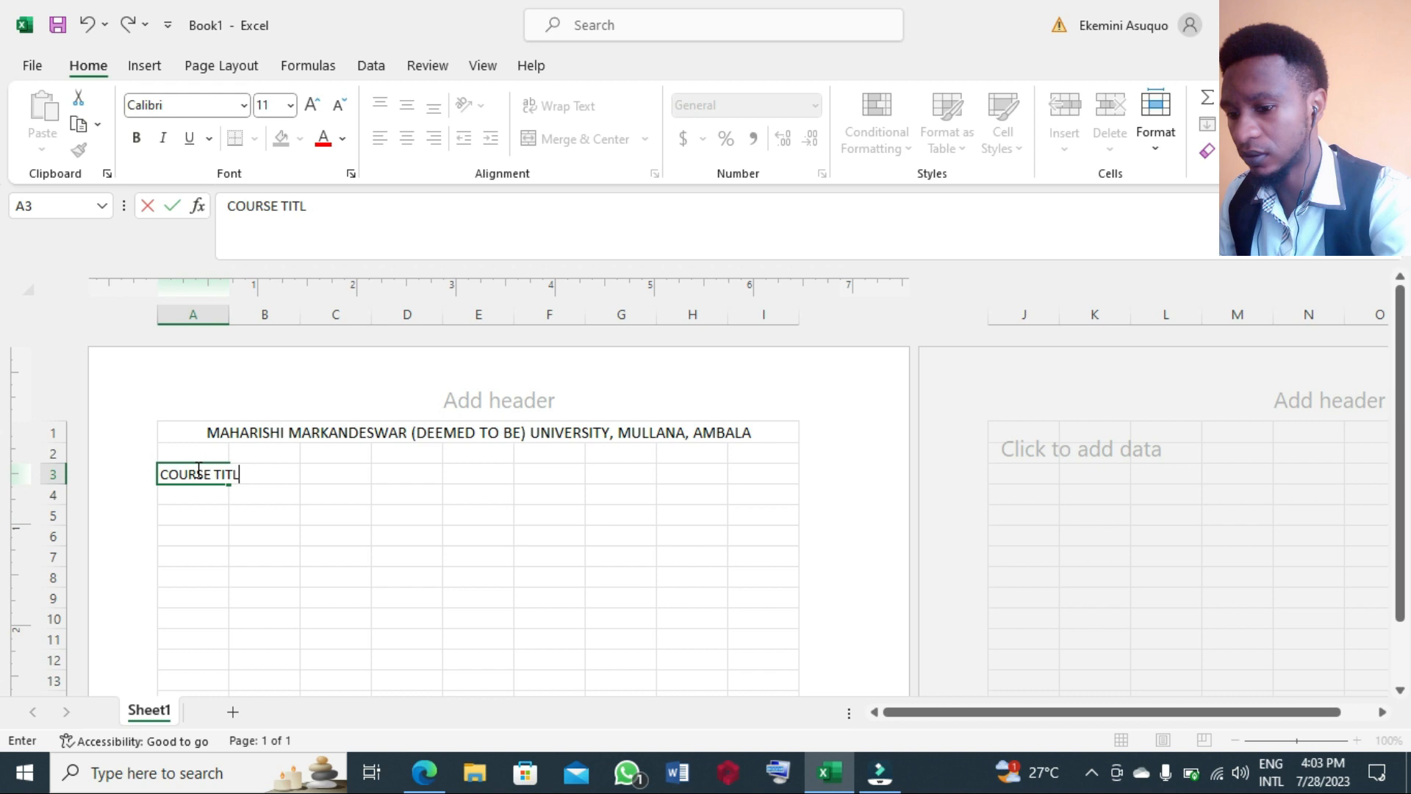
{"action": "type", "text": "E:"}
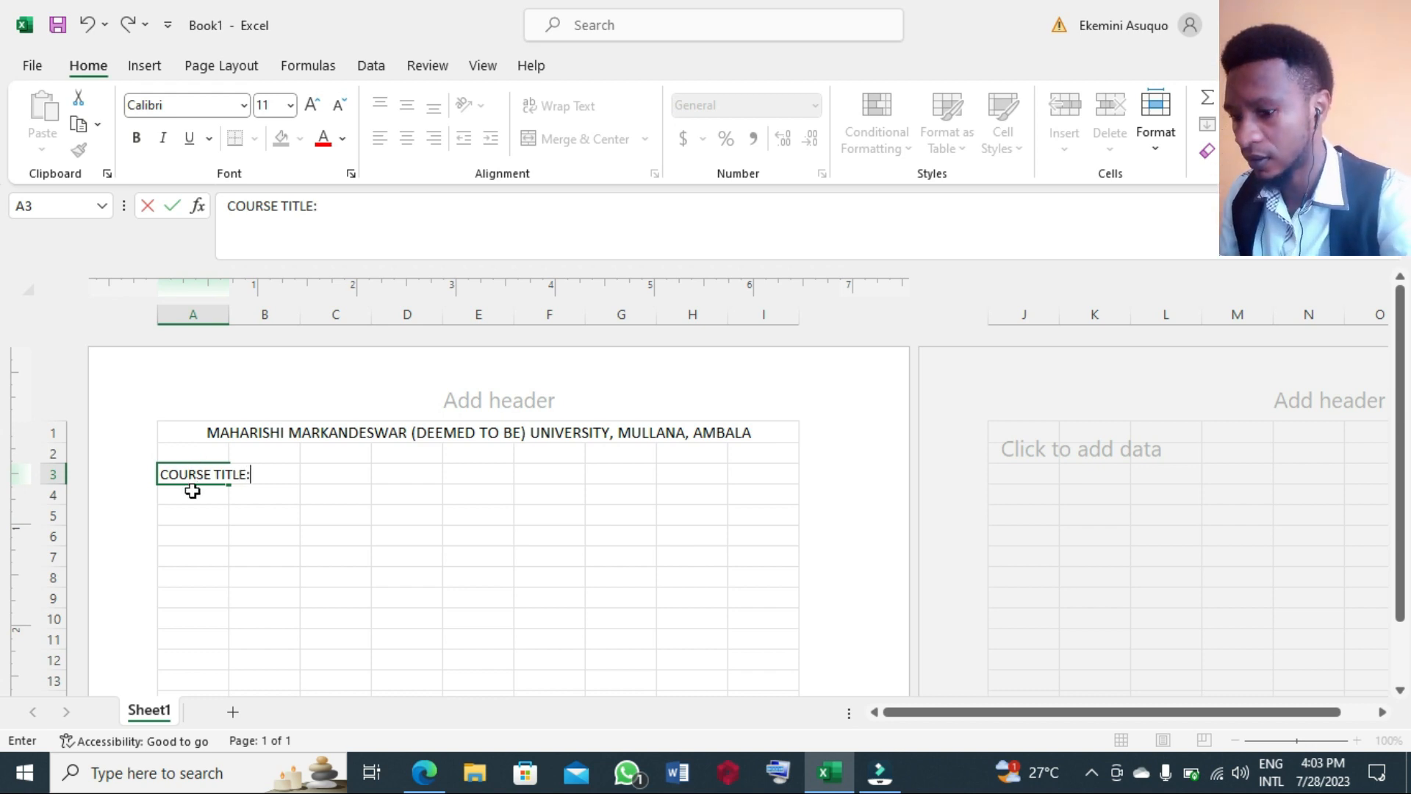
Enter the label "COURSE CODE" in cell E3 and "SESSION" in cell A4
{"action": "left_click", "coordinate": [483, 467]}
{"action": "type", "text": "COURSE CODE"}
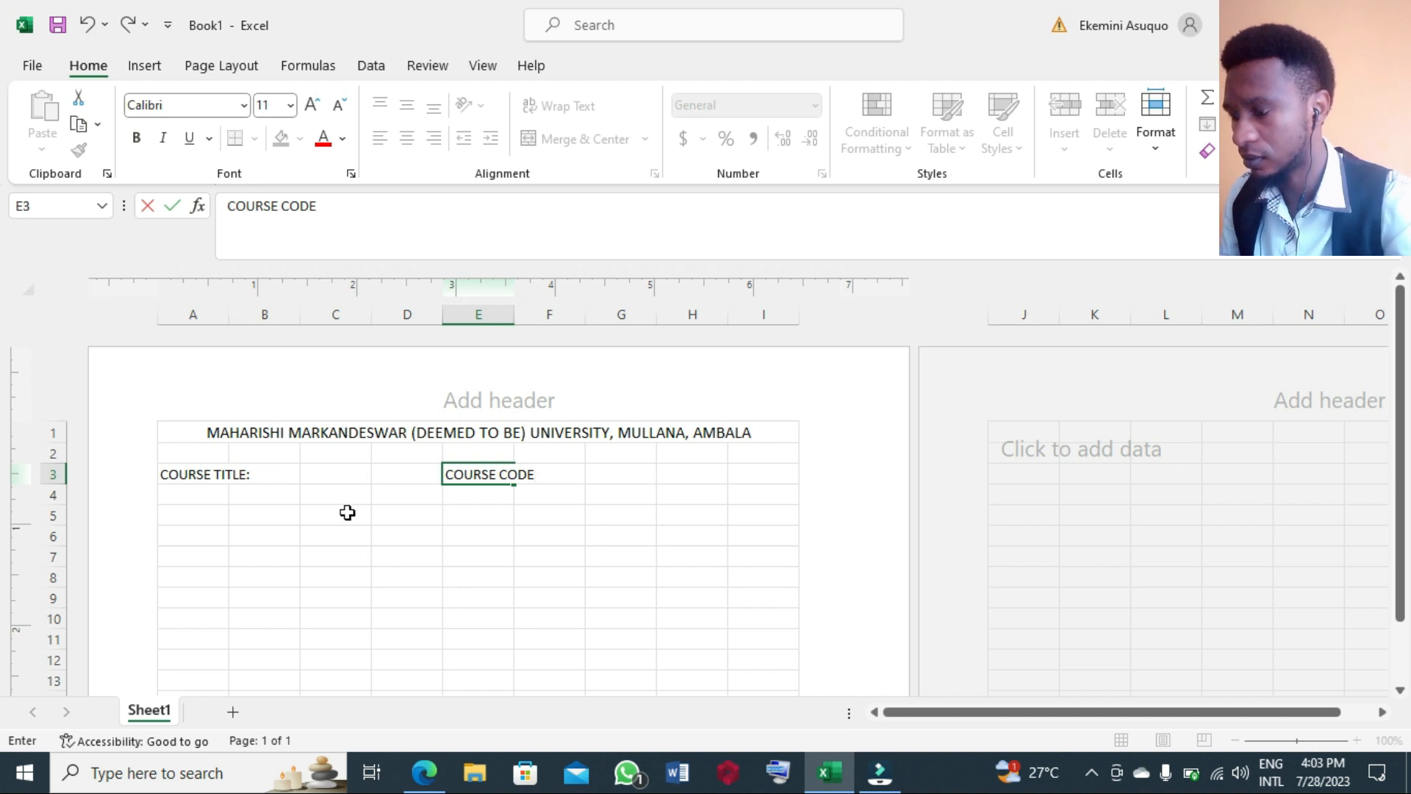
{"action": "left_click", "coordinate": [182, 501]}
{"action": "type", "text": "SESSION"}
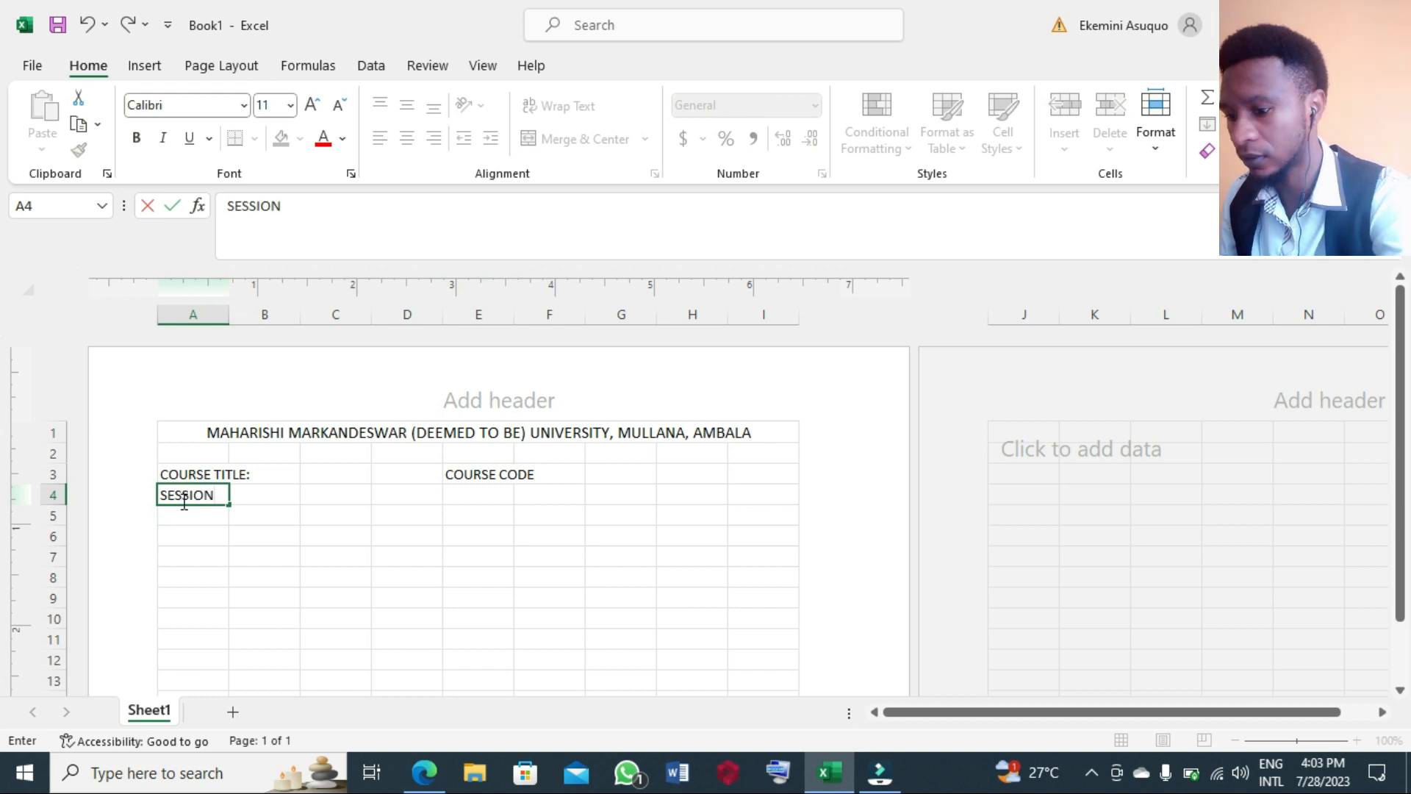
Enter the label "PROGRAMME" in cell E4
{"action": "left_click", "coordinate": [463, 495]}
{"action": "type", "text": "PROGR"}
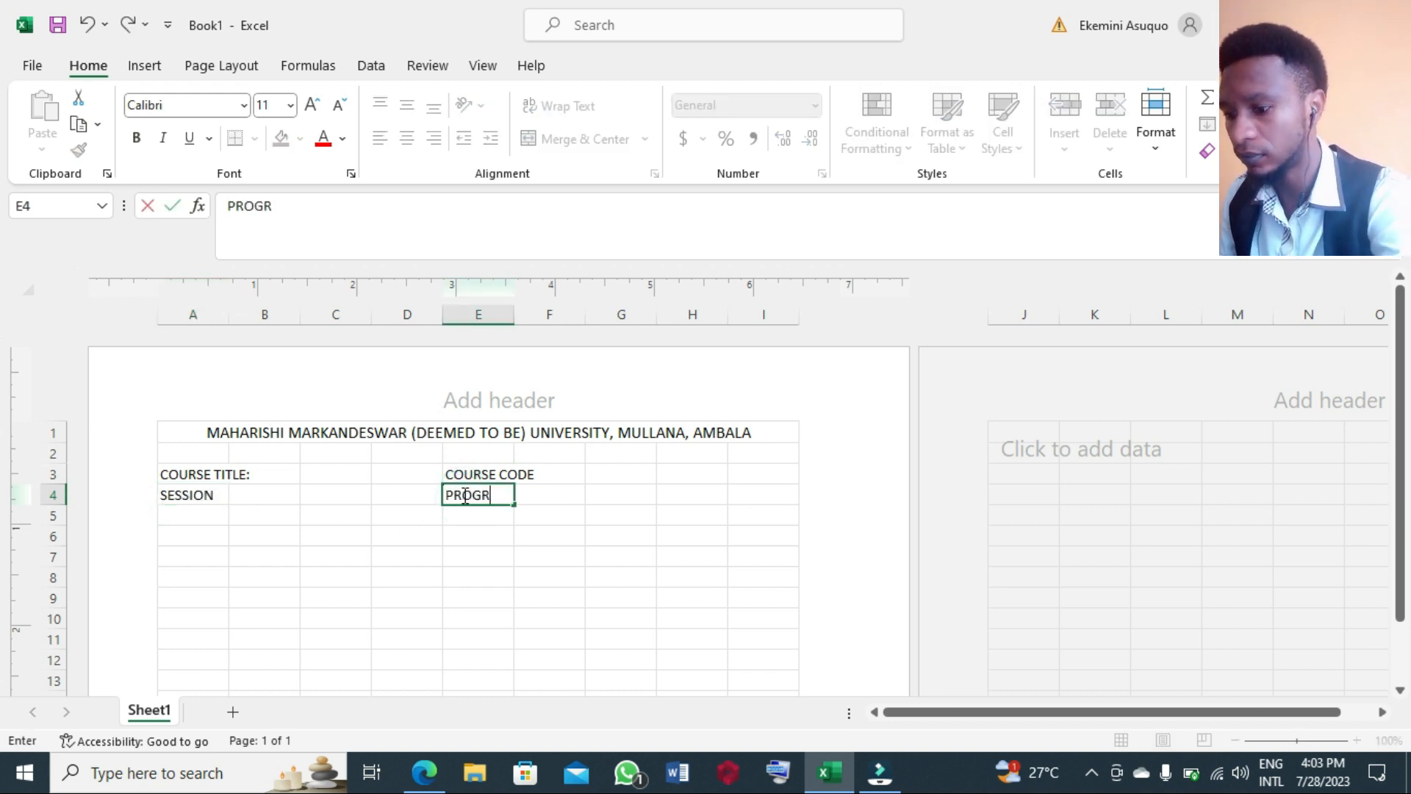
{"action": "type", "text": "AMME"}
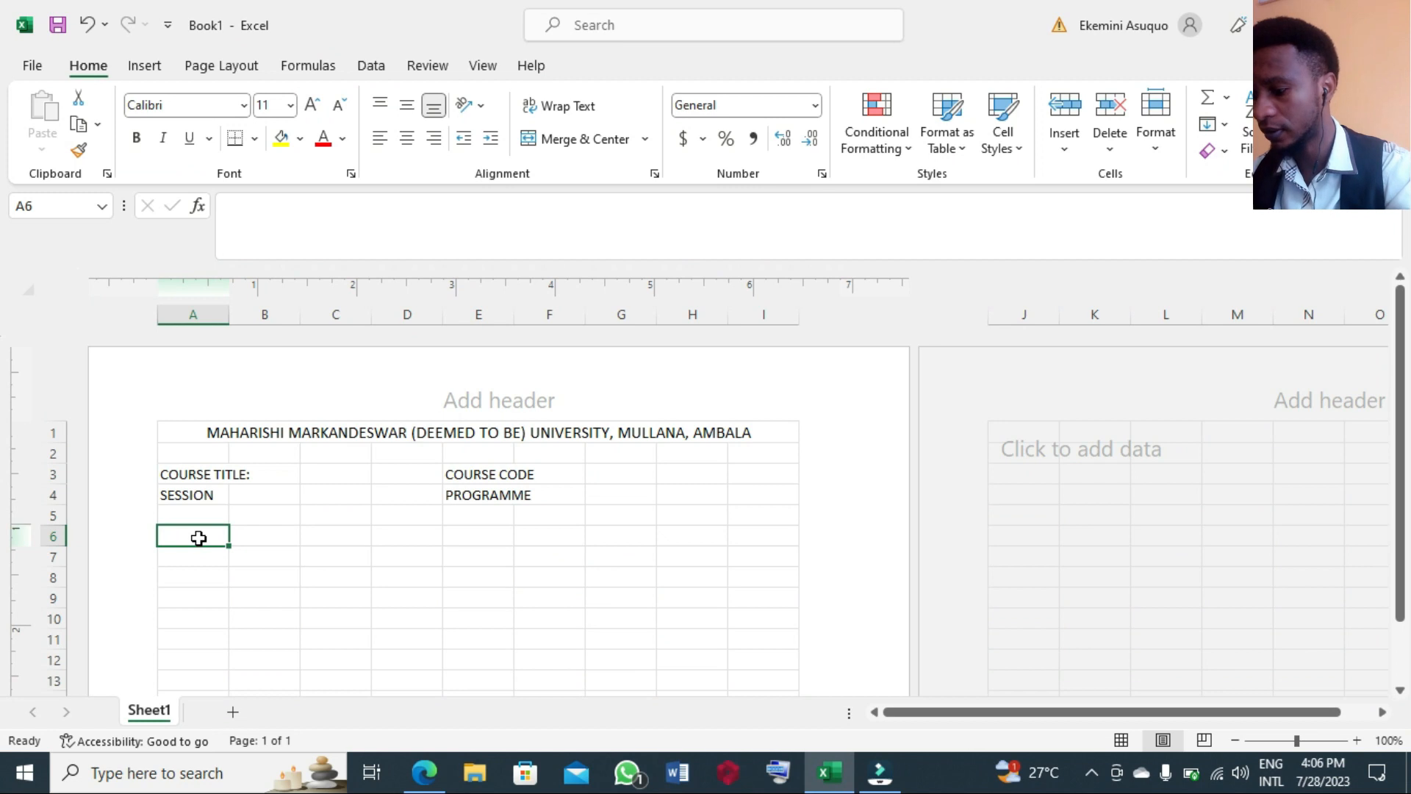
Enter the column headings "S/N", "REG. NO.", "CA" and "EXAM" in cells A6 to D6
{"action": "type", "text": "S/N"}
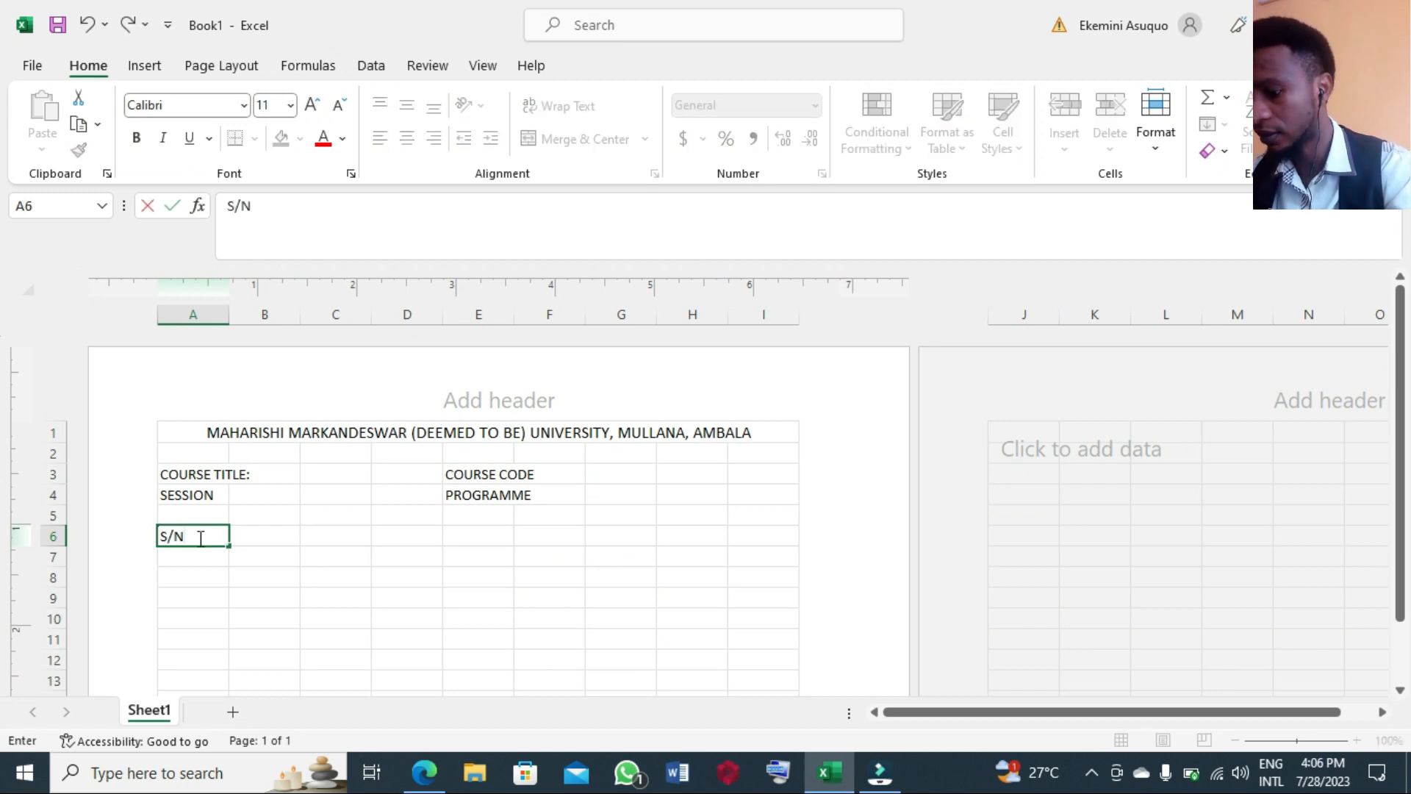
{"action": "key", "text": "Tab"}
{"action": "type", "text": "REG. NO."}
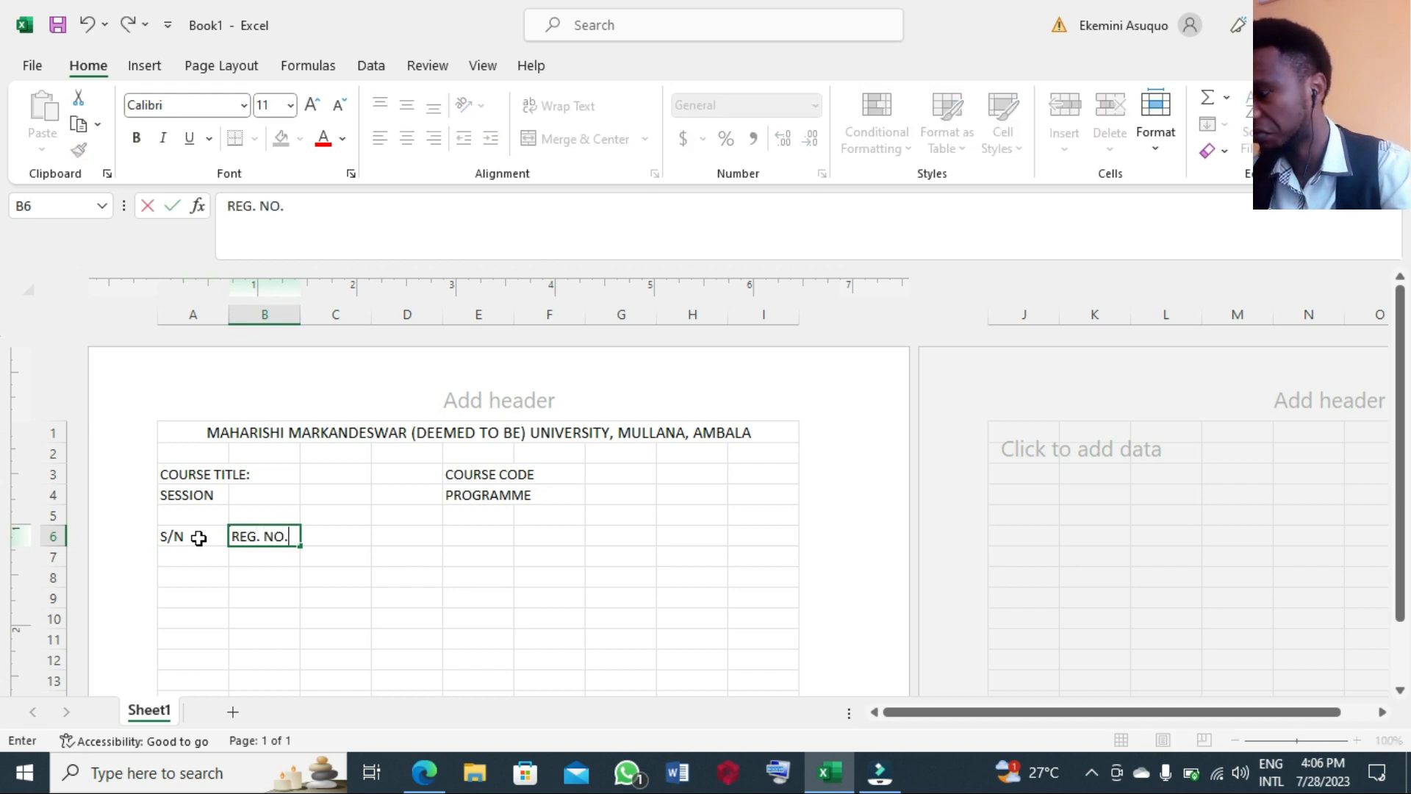
{"action": "key", "text": "Tab"}
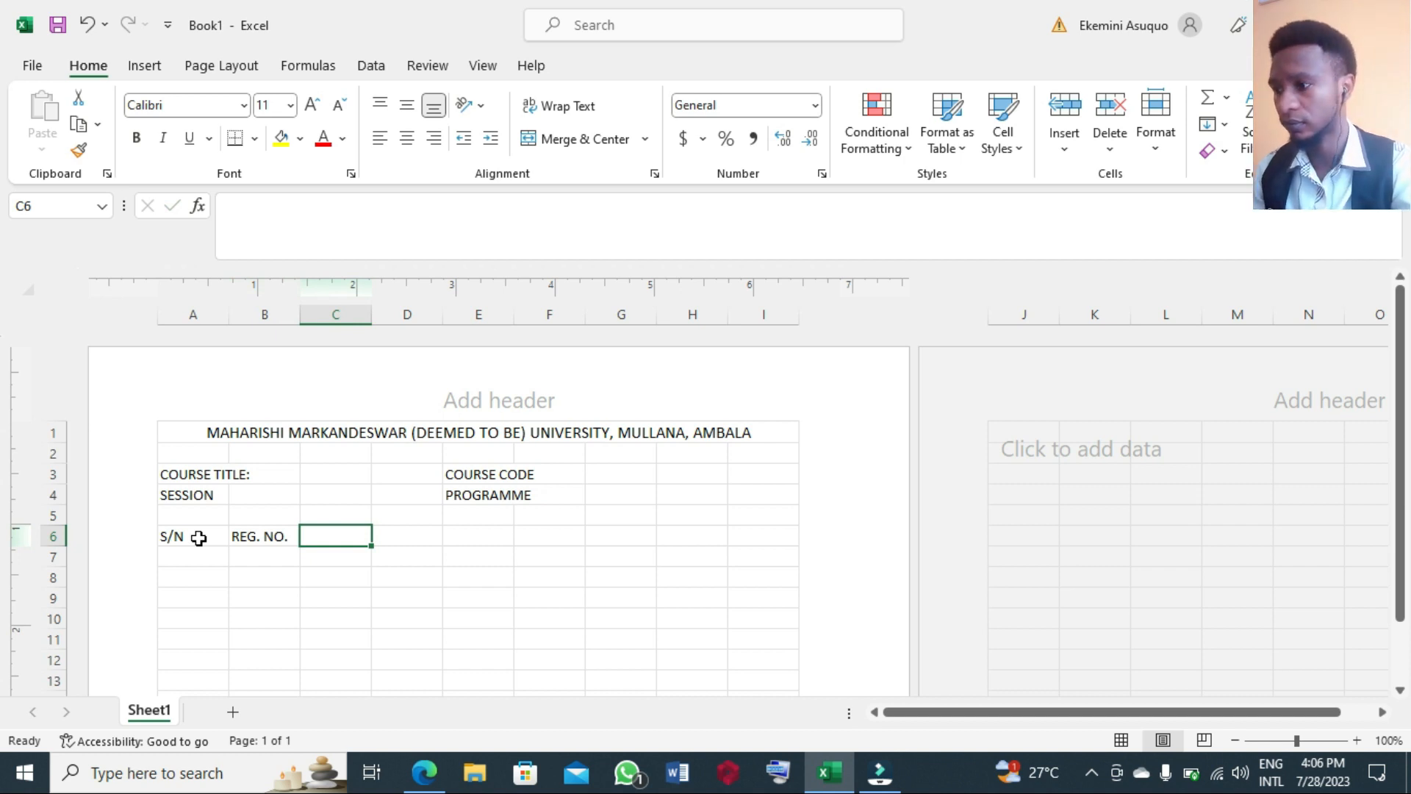
{"action": "type", "text": "CA"}
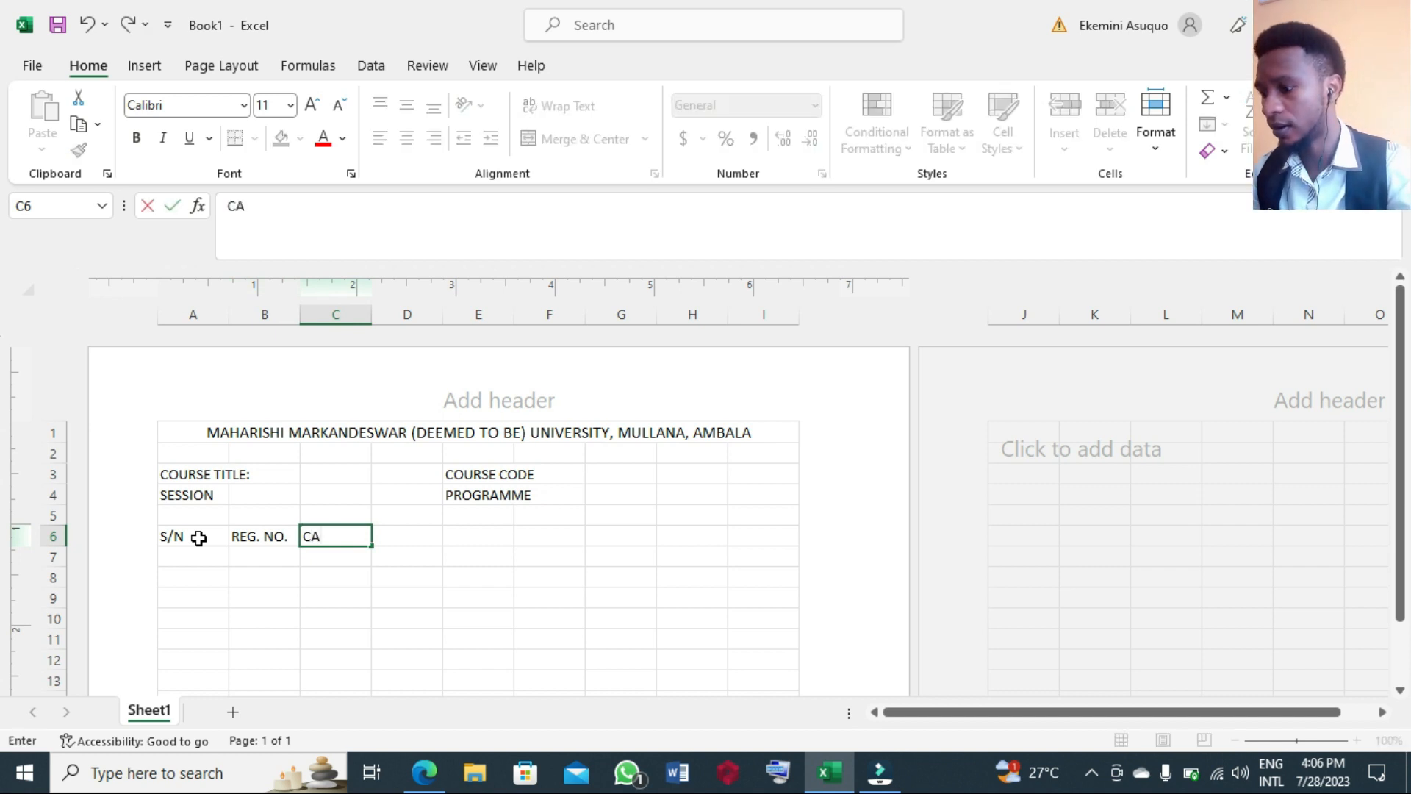
{"action": "key", "text": "Tab"}
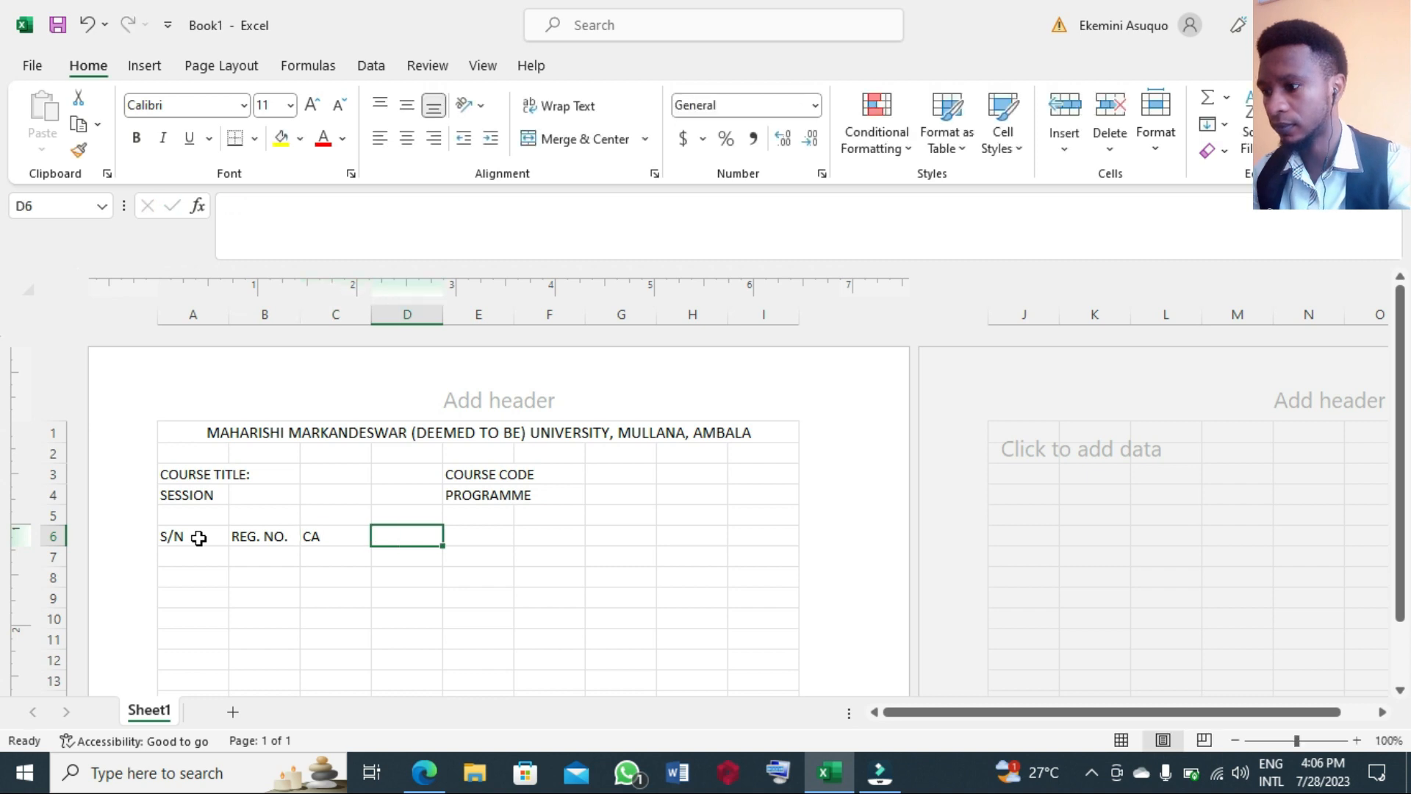
{"action": "type", "text": "EXAM"}
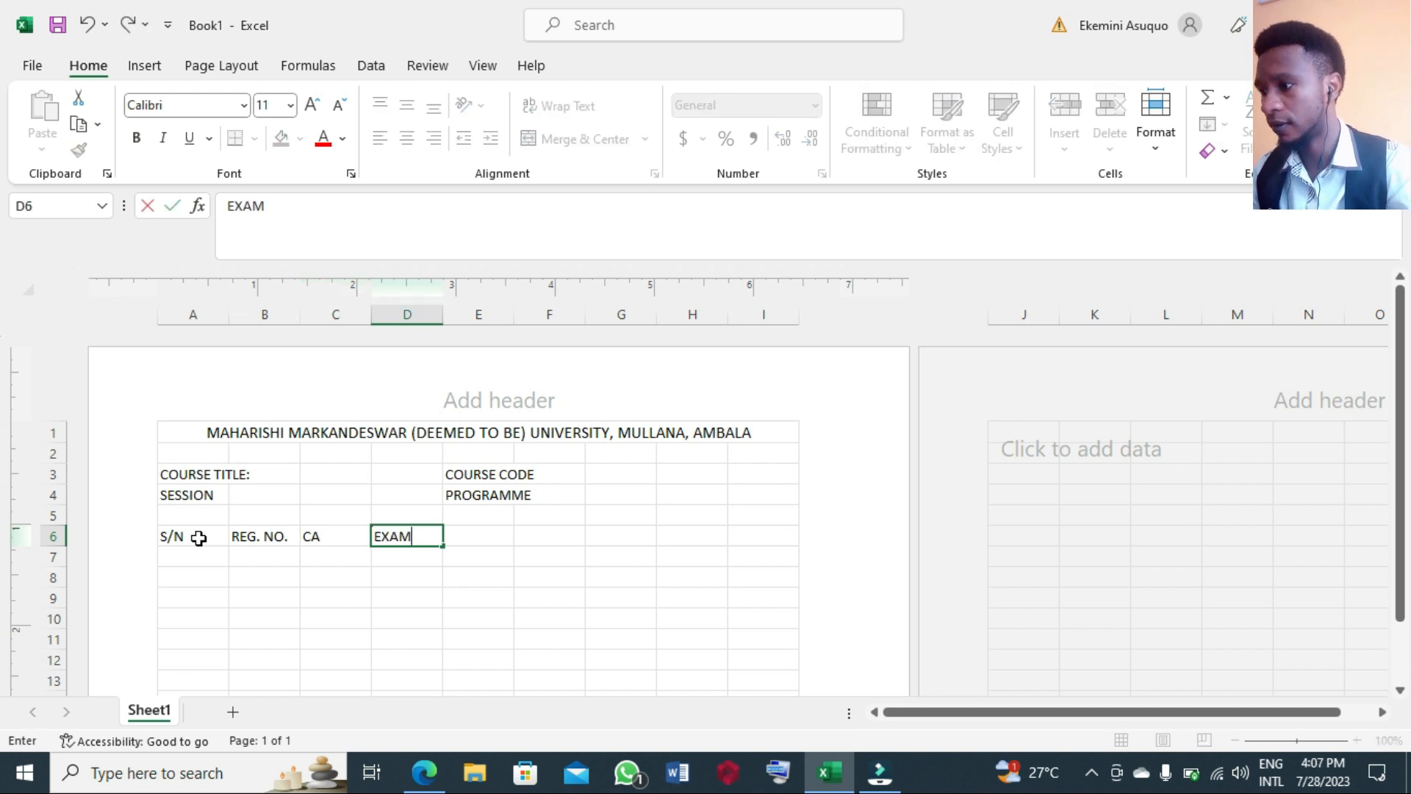
{"action": "key", "text": "Tab"}
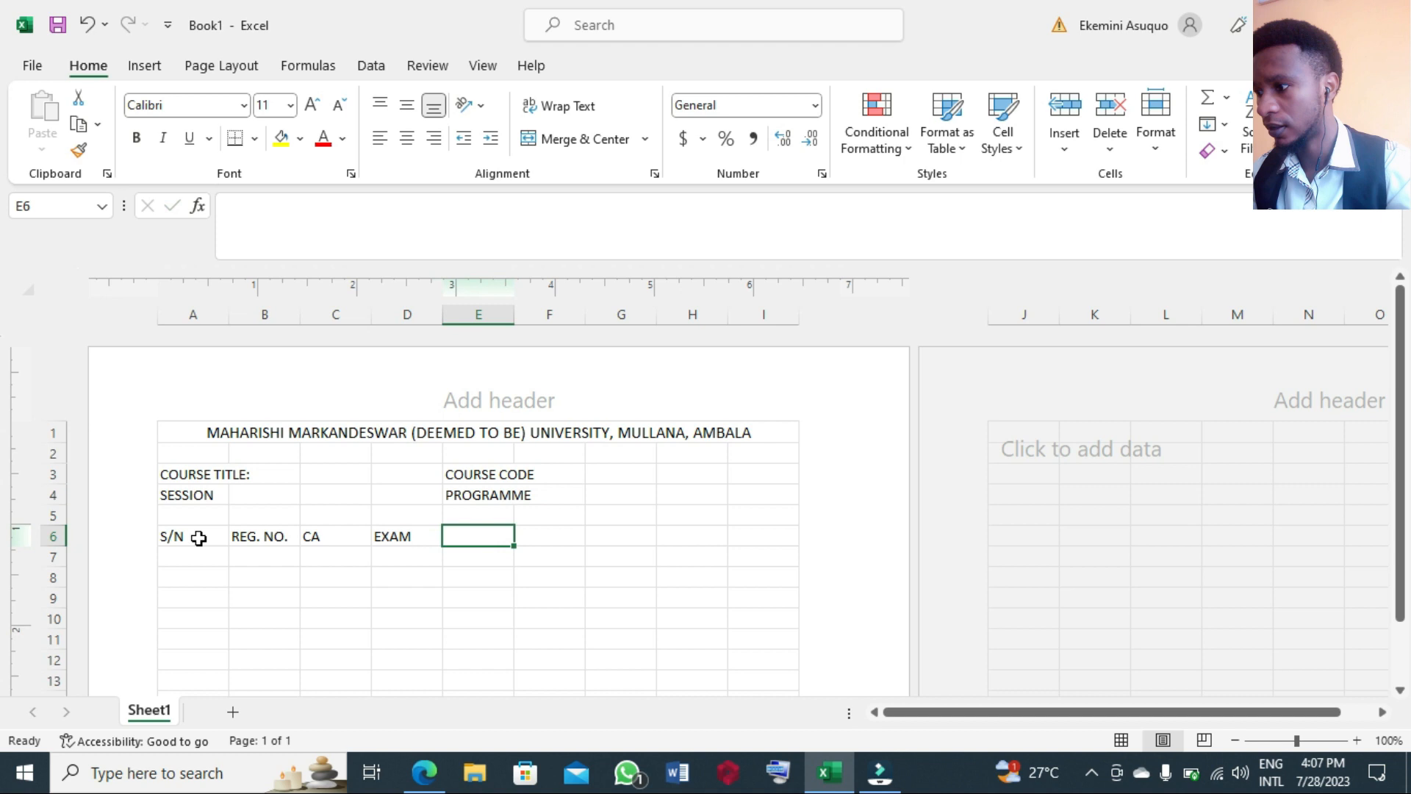
Enter the column headings "TOTAL", "GRADE" and "REAMRK" in cells E6 to G6
{"action": "type", "text": "TOTAL"}
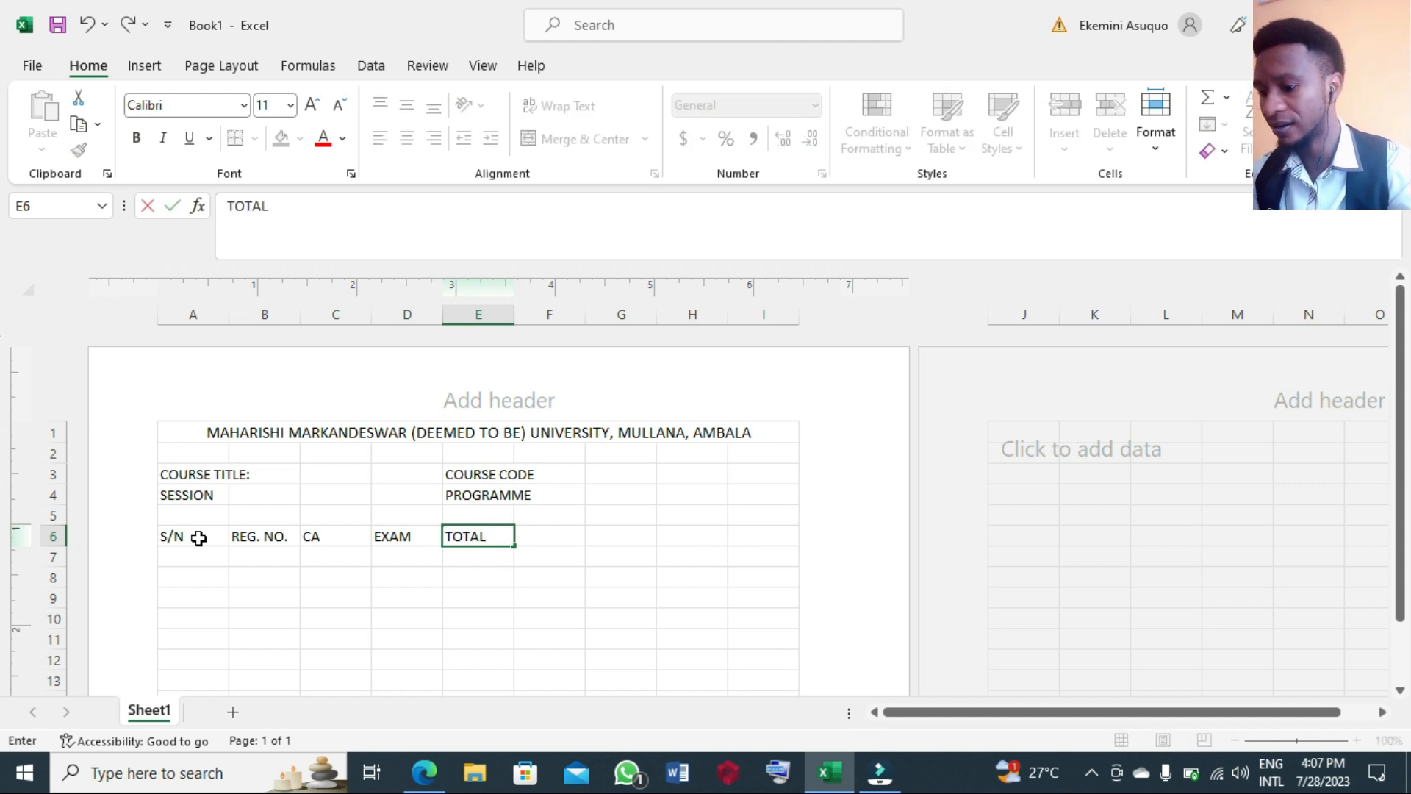
{"action": "key", "text": "Tab"}
{"action": "type", "text": "GRADE"}
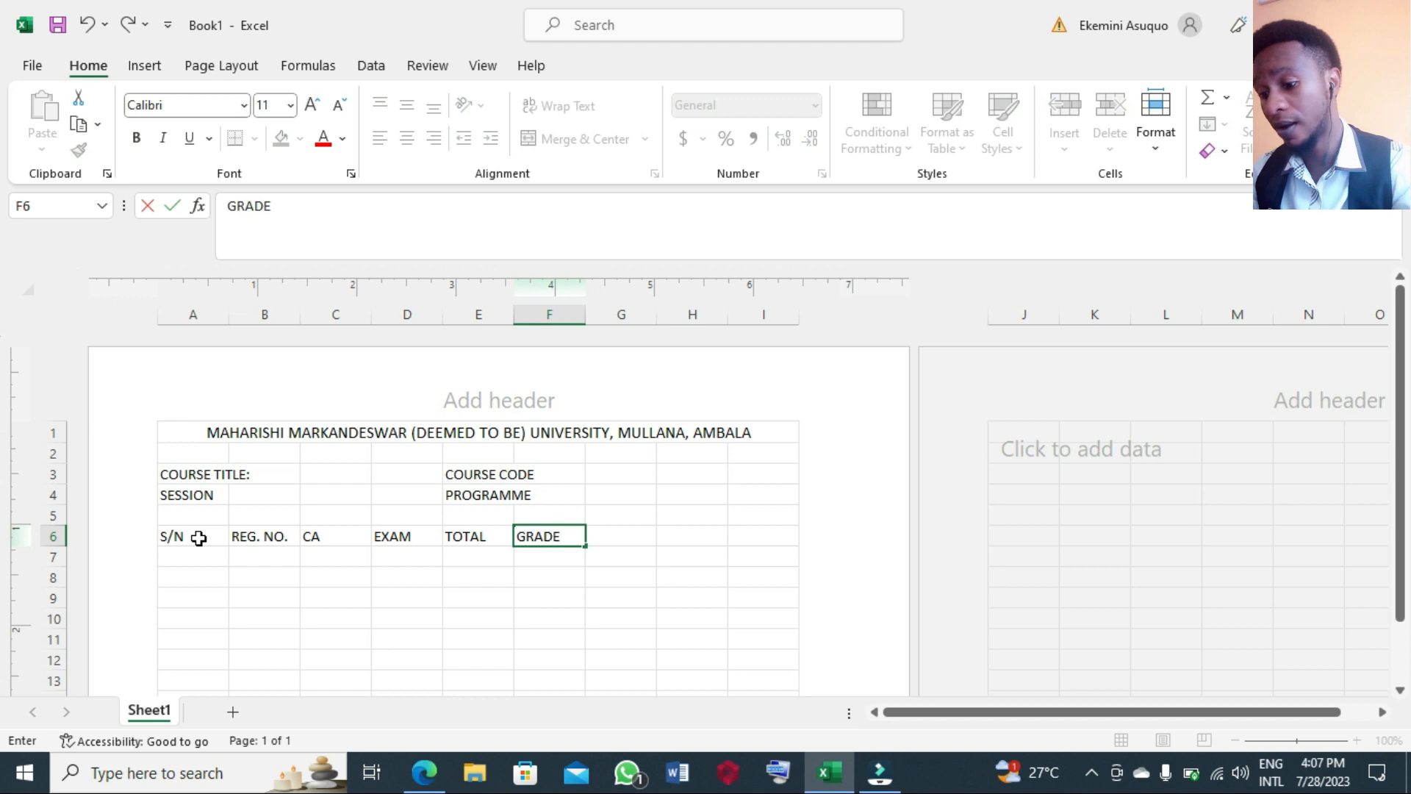
{"action": "key", "text": "Tab"}
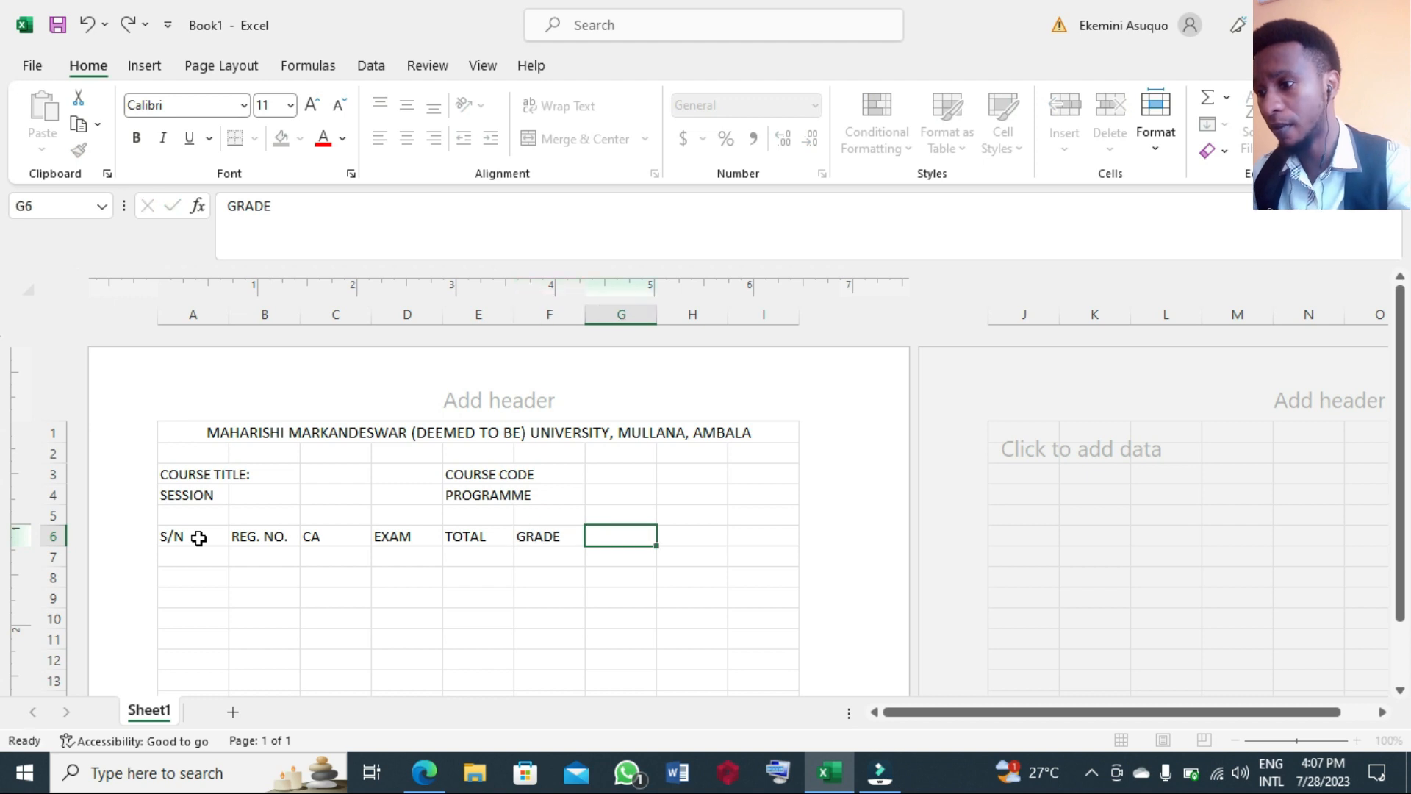
{"action": "type", "text": "REAMRK"}
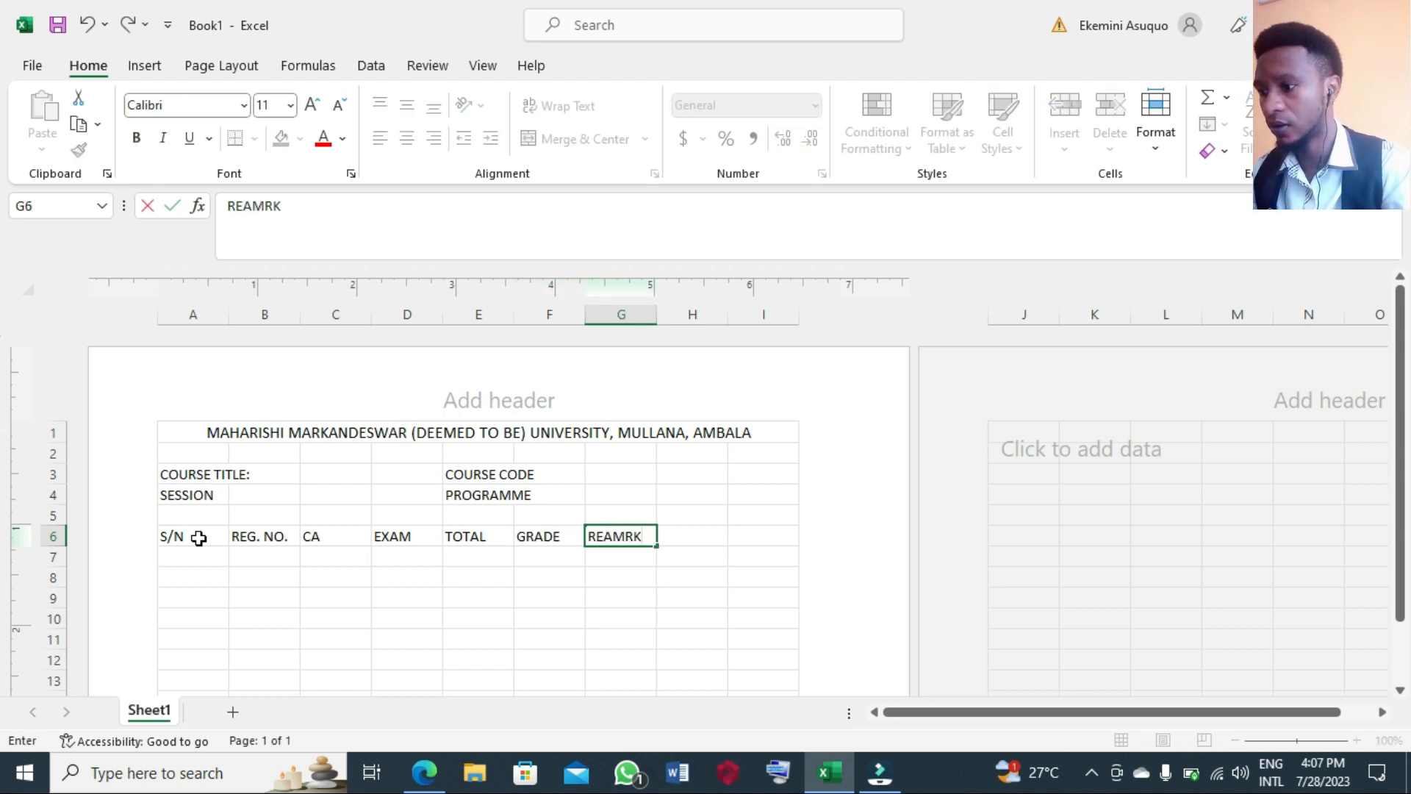
Correct the misspelled heading in cell G6 to "REMARK"
{"action": "scroll", "coordinate": [198, 538], "scroll_direction": "right", "scroll_amount": 5}
{"action": "scroll", "coordinate": [198, 538], "scroll_direction": "left", "scroll_amount": 5}
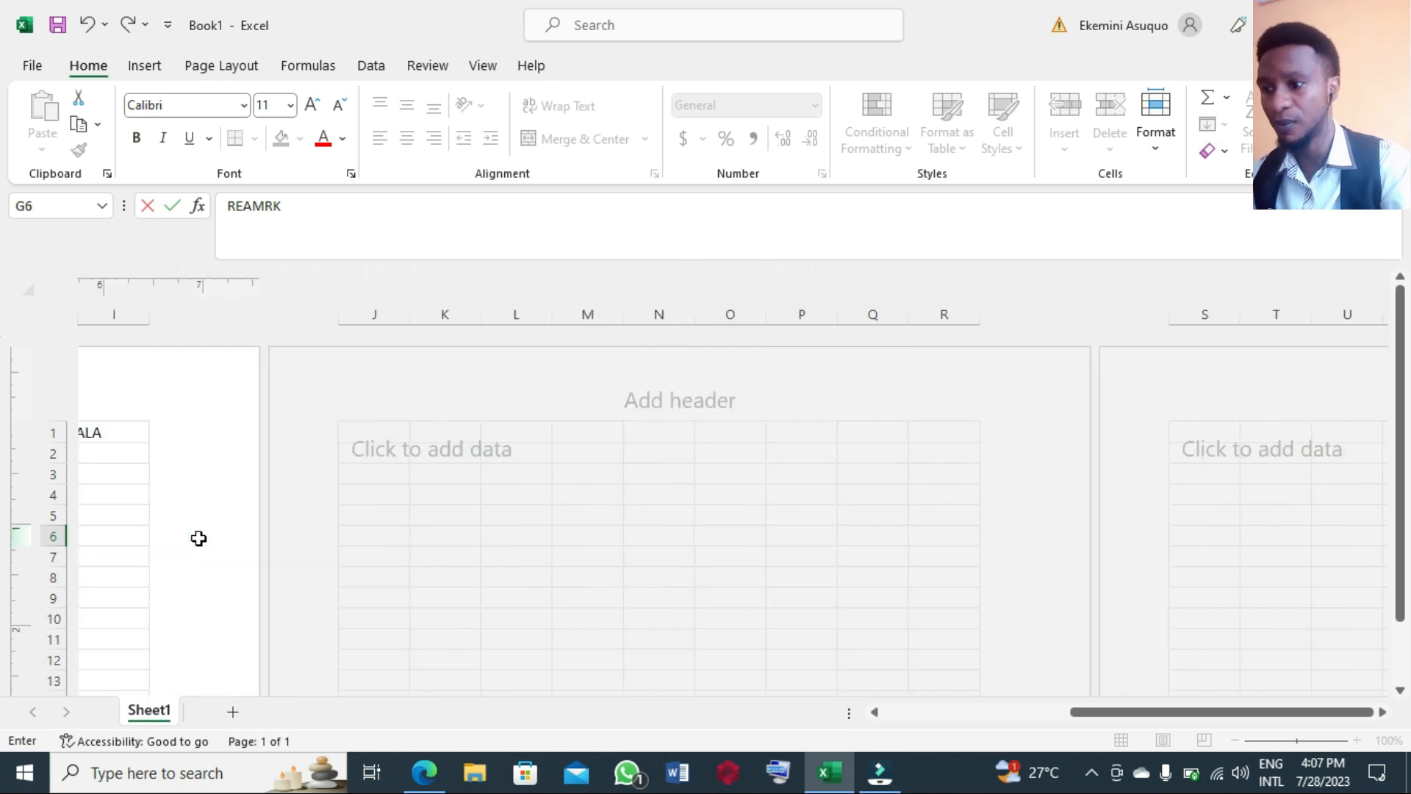
{"action": "scroll", "coordinate": [199, 538], "scroll_direction": "right", "scroll_amount": 2}
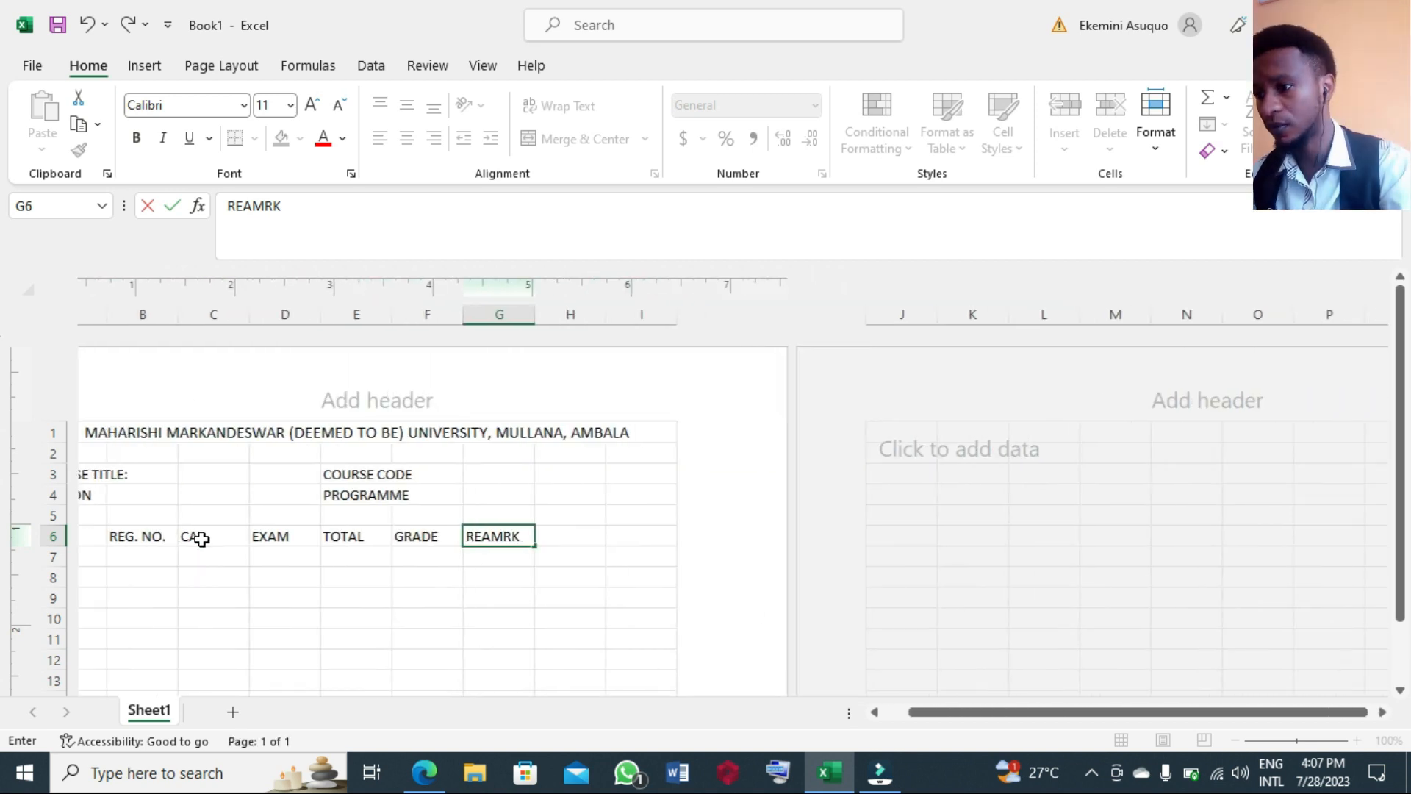
{"action": "scroll", "coordinate": [201, 538], "scroll_direction": "left", "scroll_amount": 1}
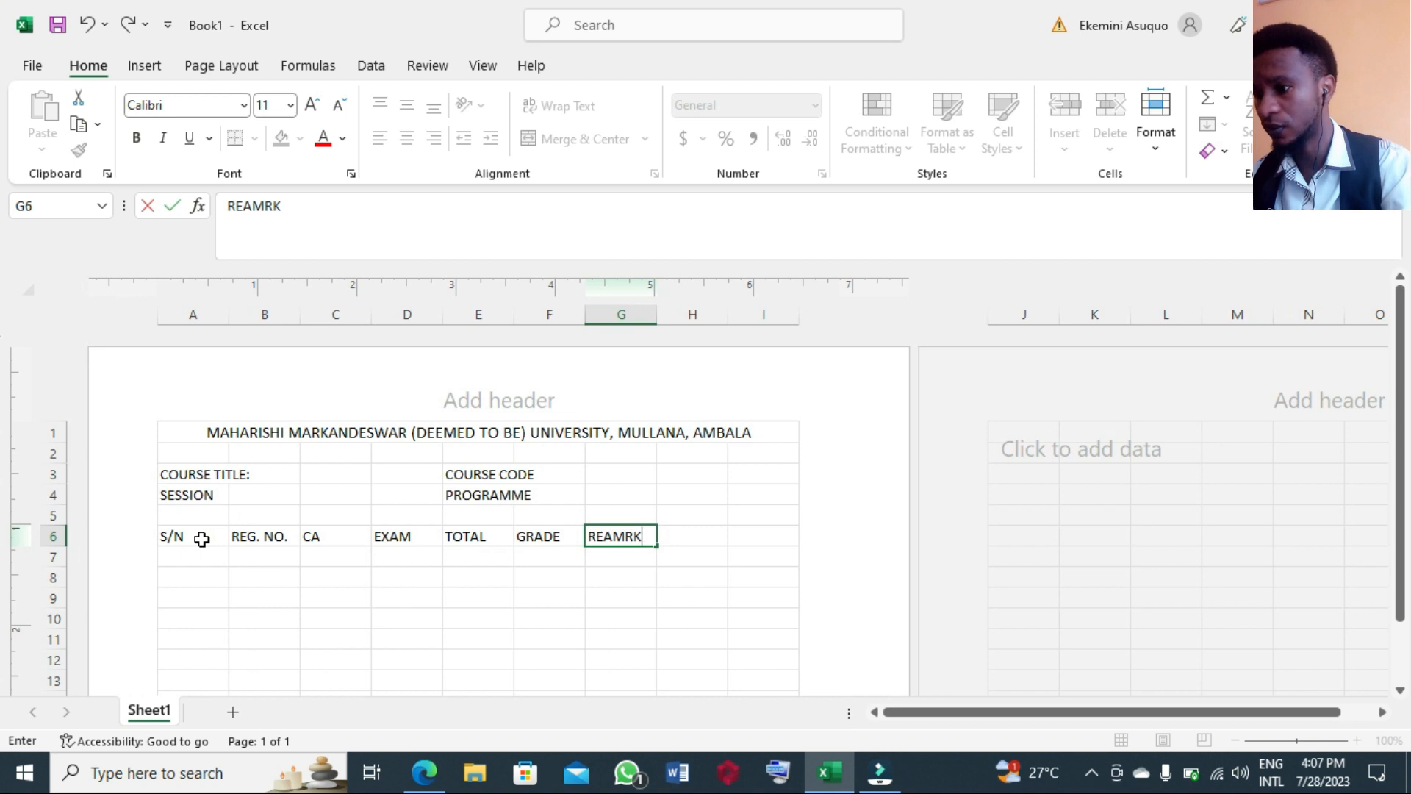
{"action": "scroll", "coordinate": [202, 539], "scroll_direction": "right", "scroll_amount": 3}
{"action": "scroll", "coordinate": [201, 539], "scroll_direction": "left", "scroll_amount": 3}
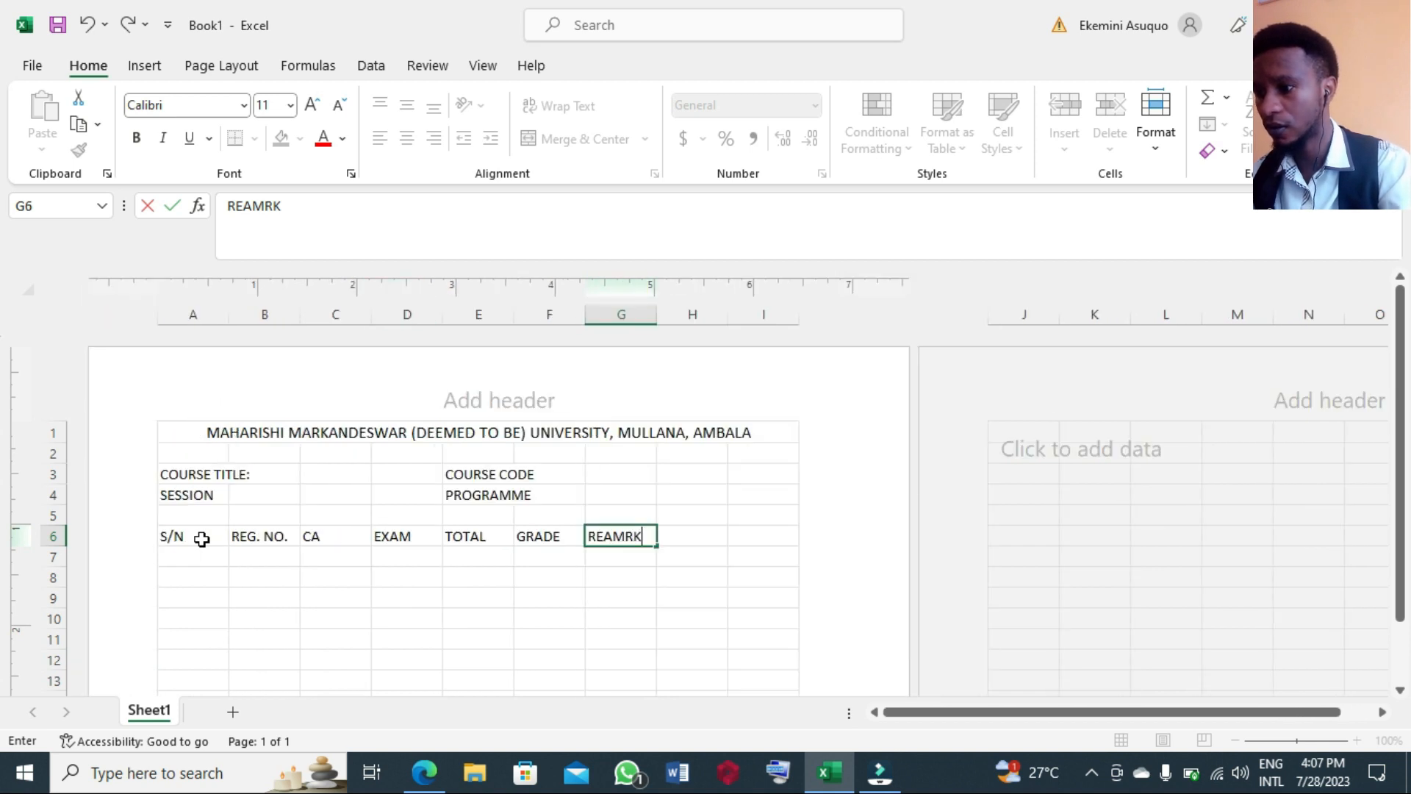
{"action": "left_click", "coordinate": [587, 544]}
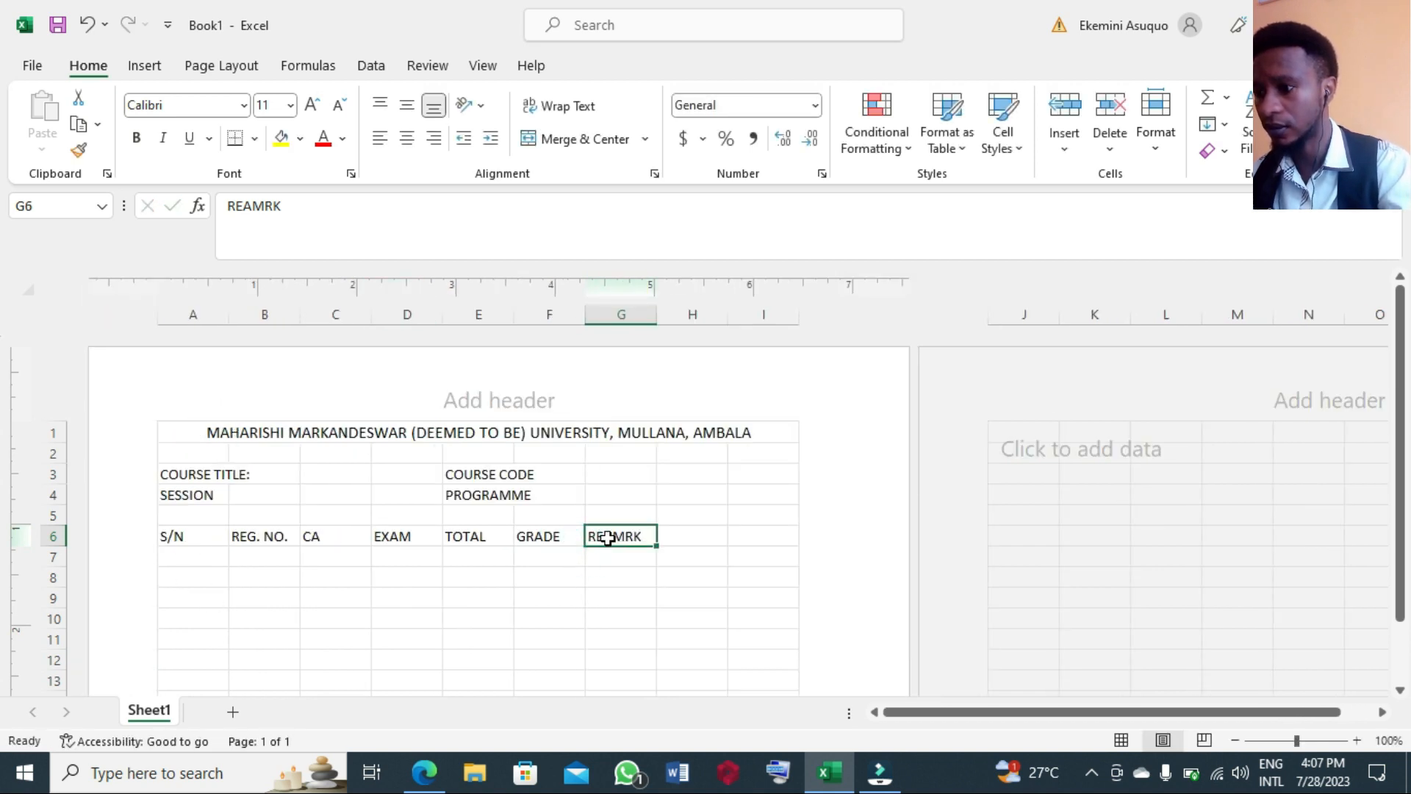
{"action": "double_click", "coordinate": [607, 538]}
{"action": "type", "text": "M"}
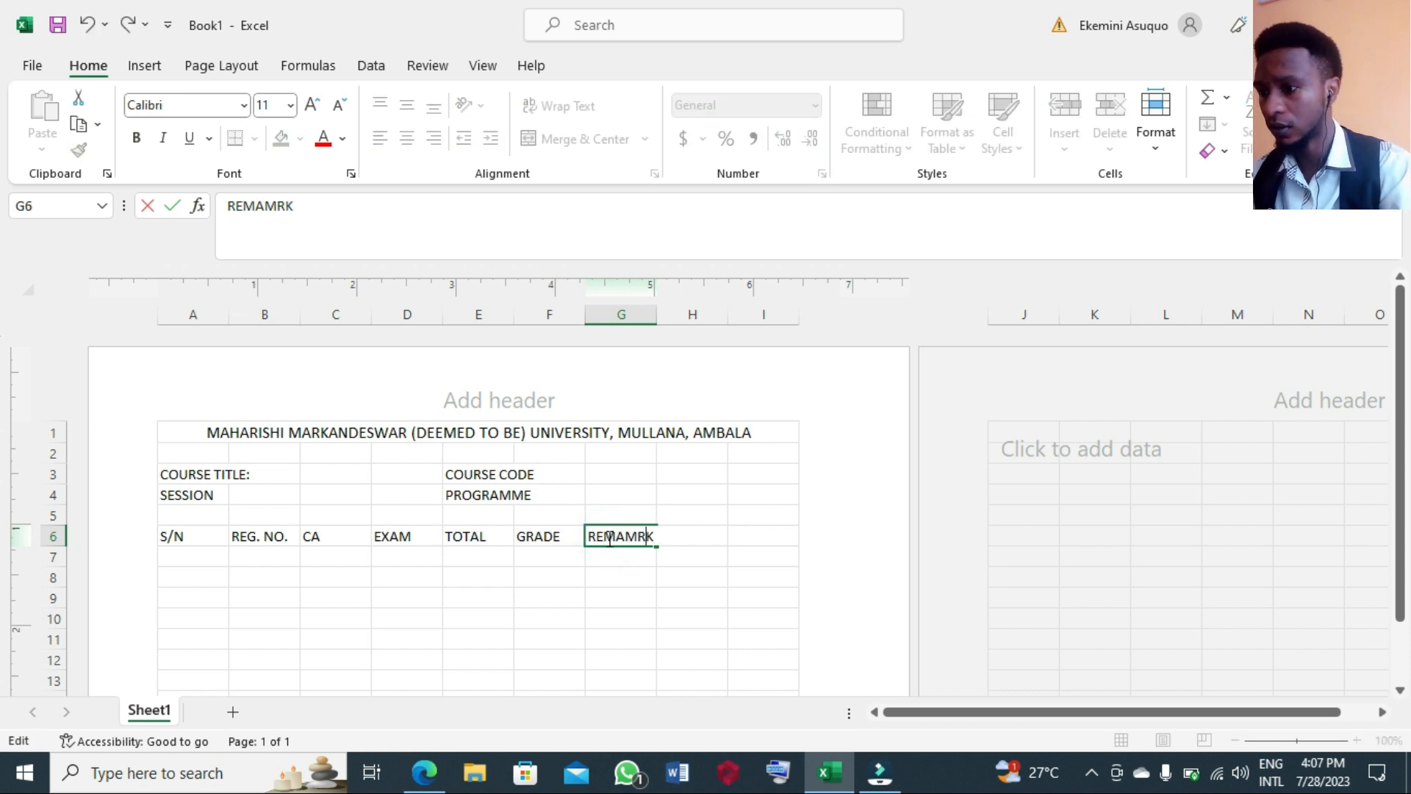
{"action": "key", "text": "BackSpace"}
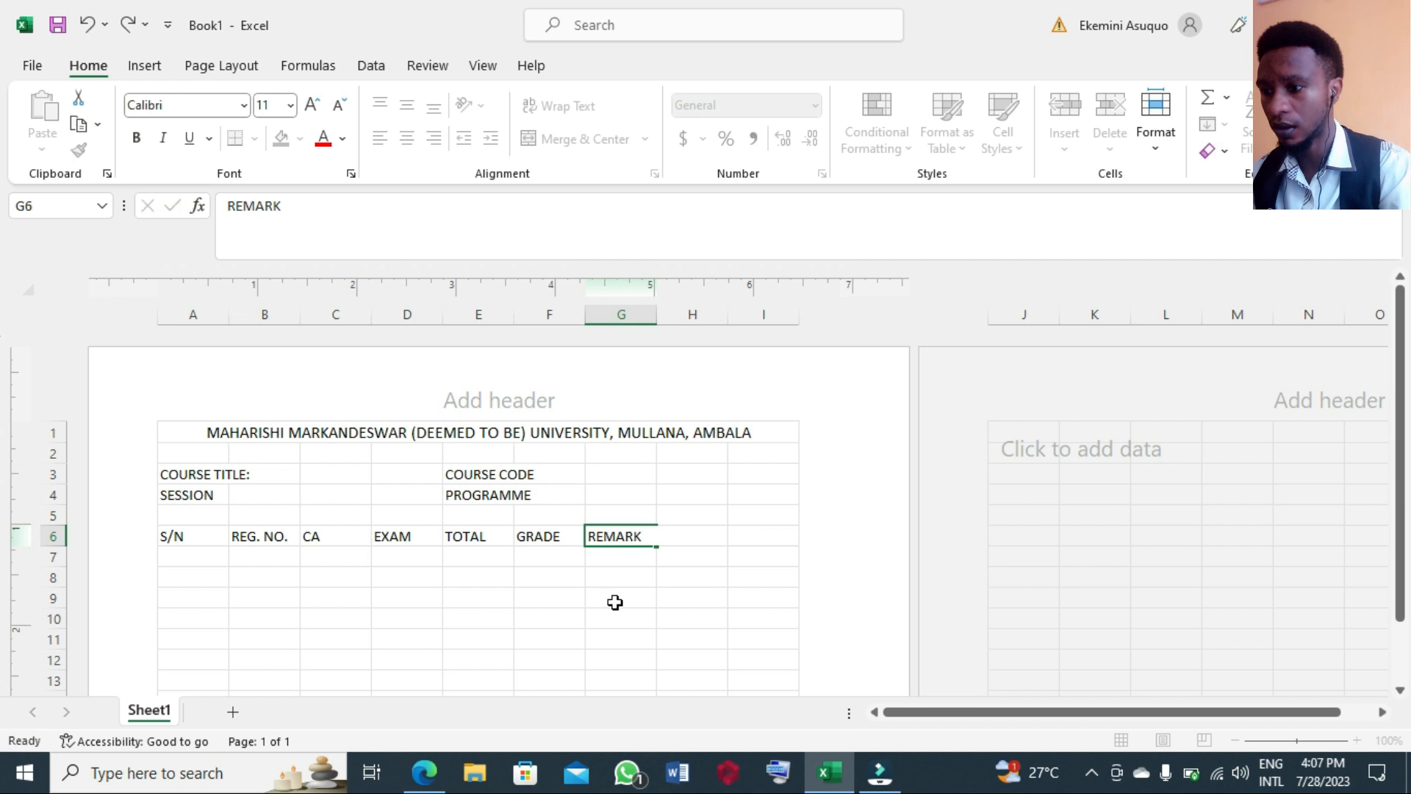
{"action": "left_click", "coordinate": [615, 598]}
Enter the serial numbers 1 and 2 in cells A7 and A8 under the S/N heading
{"action": "left_click_drag", "start_coordinate": [931, 709], "coordinate": [846, 724]}
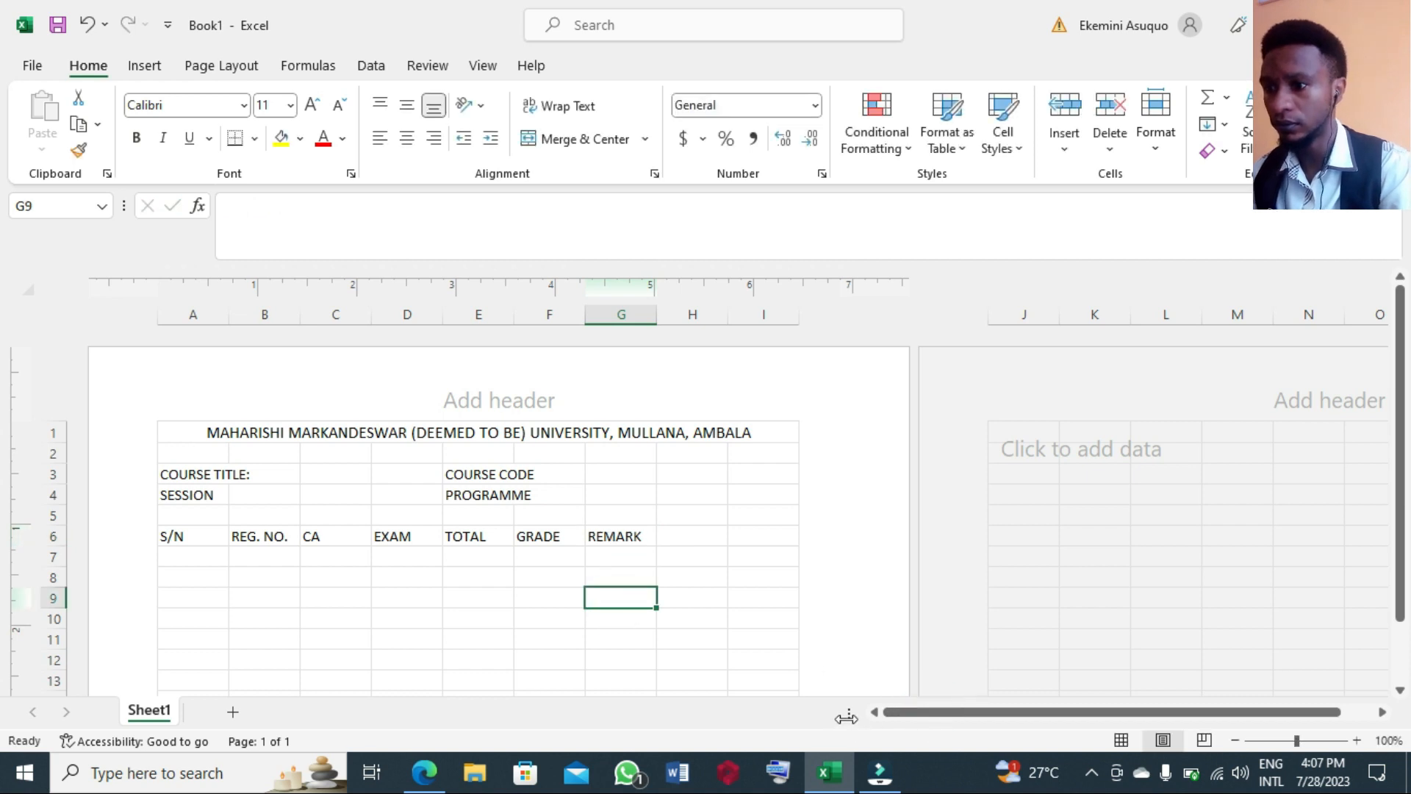
{"action": "scroll", "coordinate": [849, 559], "scroll_direction": "up", "scroll_amount": 1}
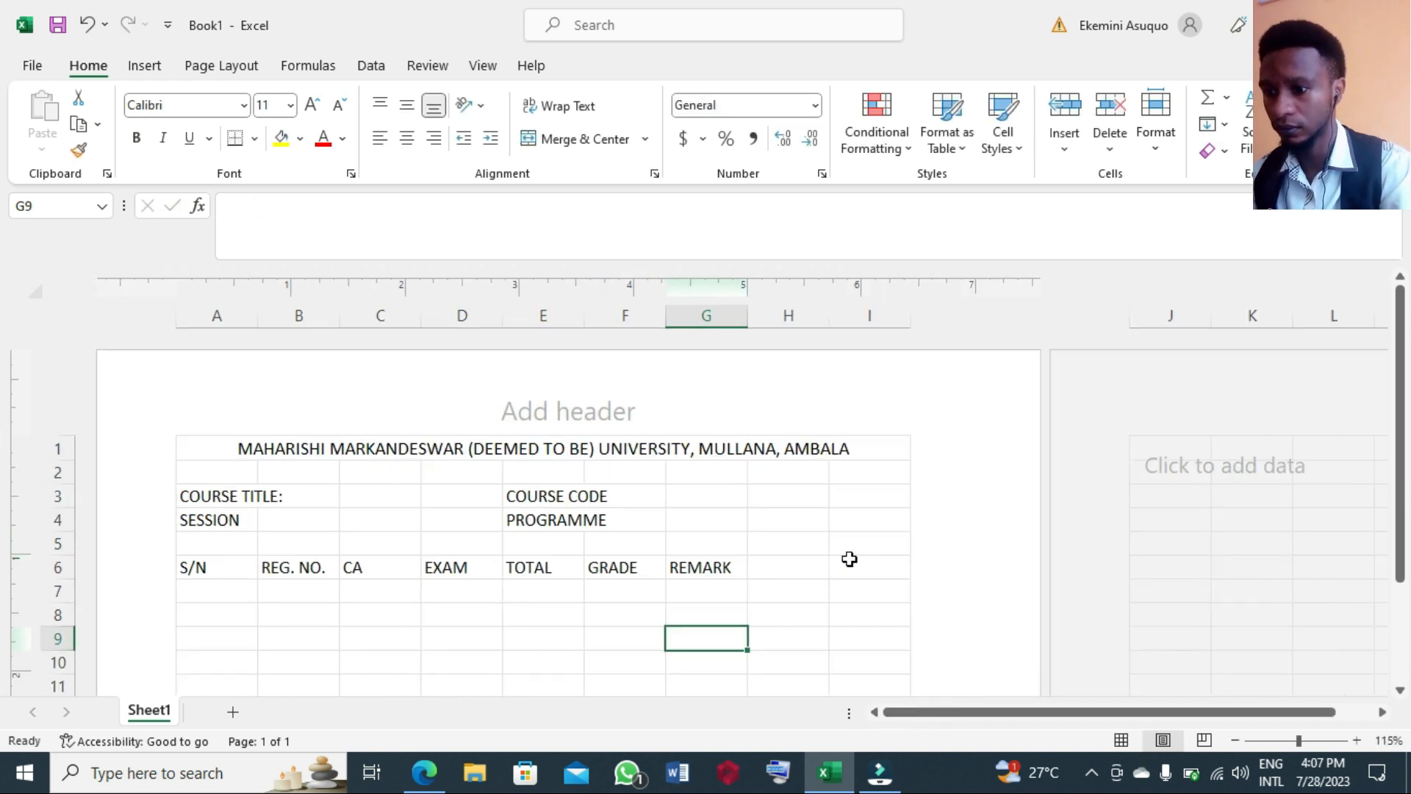
{"action": "left_click_drag", "start_coordinate": [943, 713], "coordinate": [839, 721]}
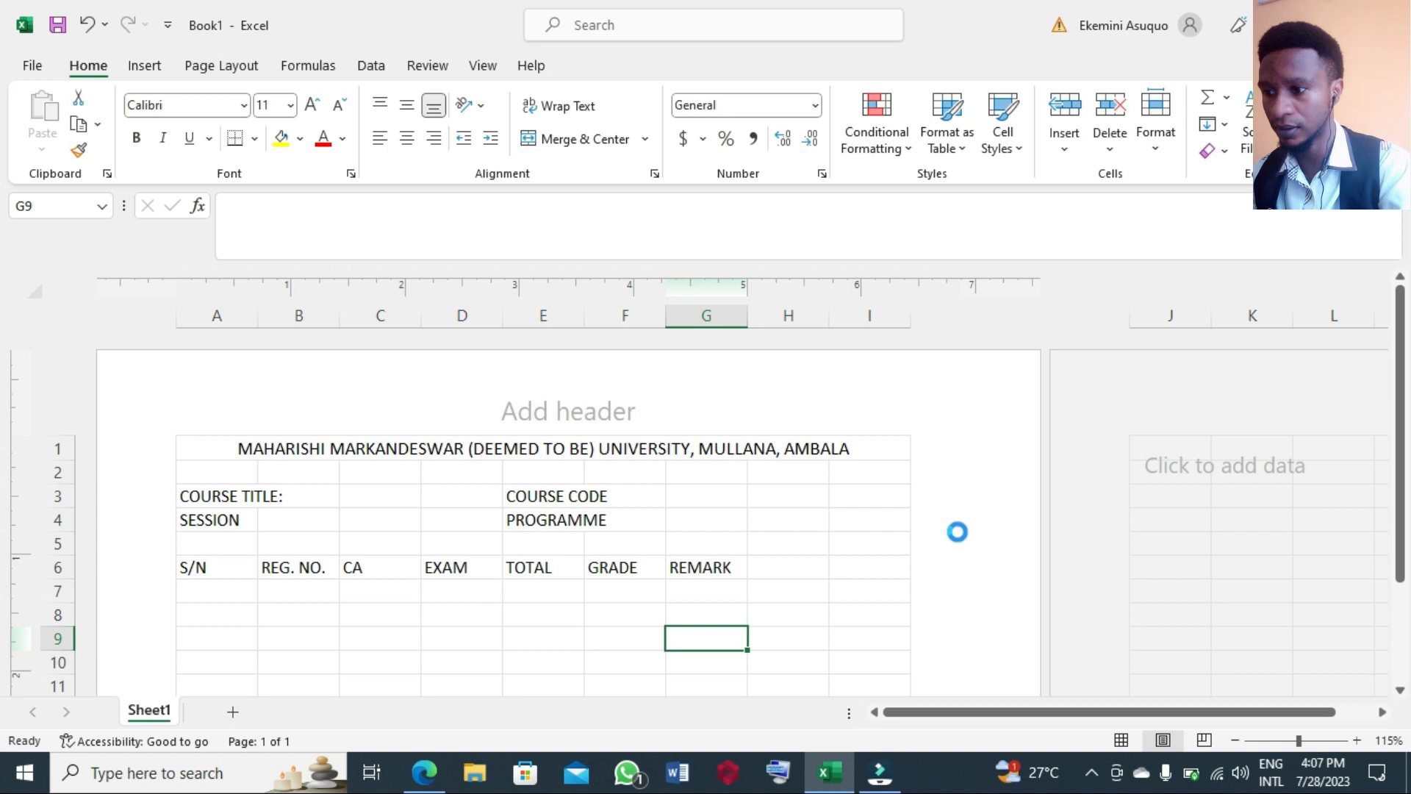
{"action": "scroll", "coordinate": [957, 529], "scroll_direction": "up", "scroll_amount": 1}
{"action": "left_click_drag", "start_coordinate": [988, 713], "coordinate": [987, 714]}
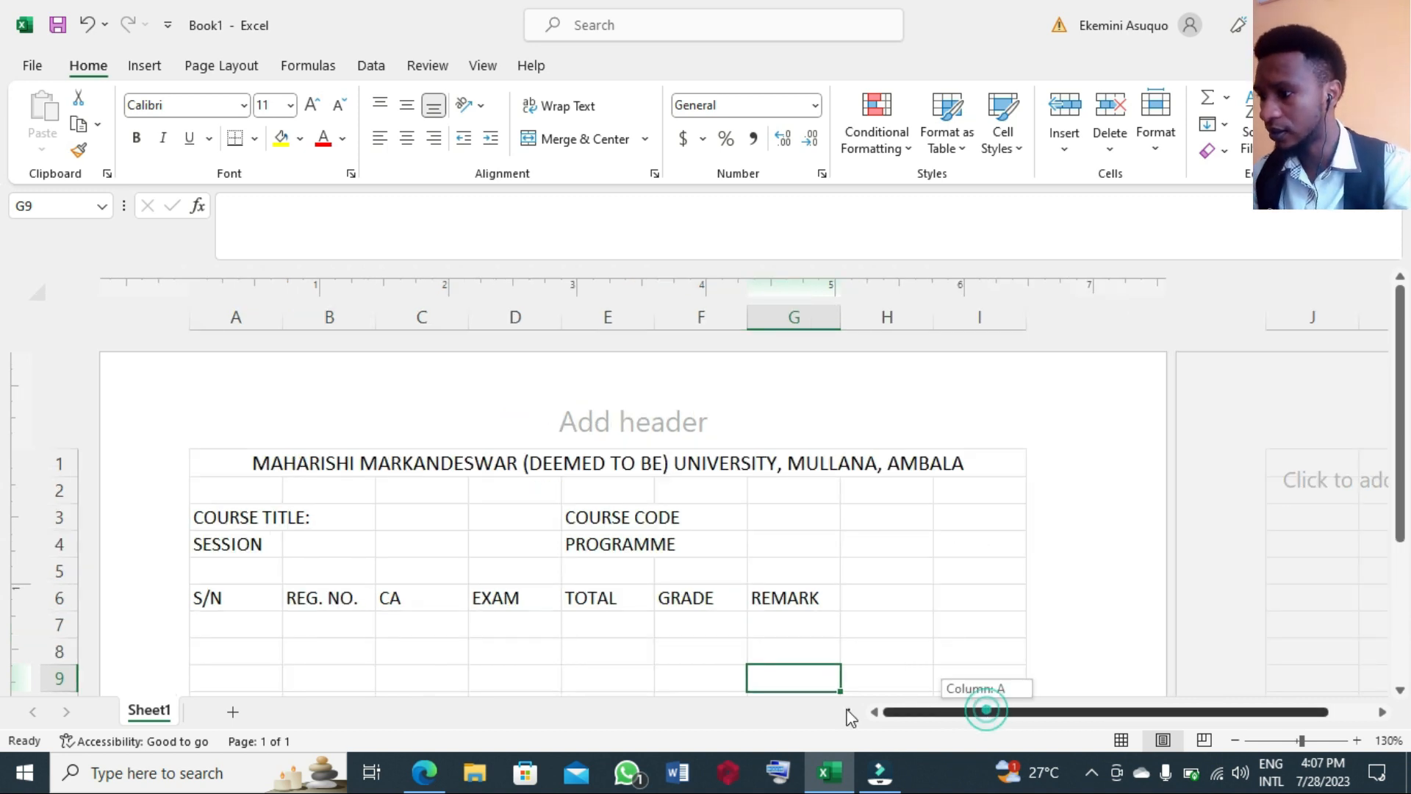
{"action": "left_click", "coordinate": [254, 632]}
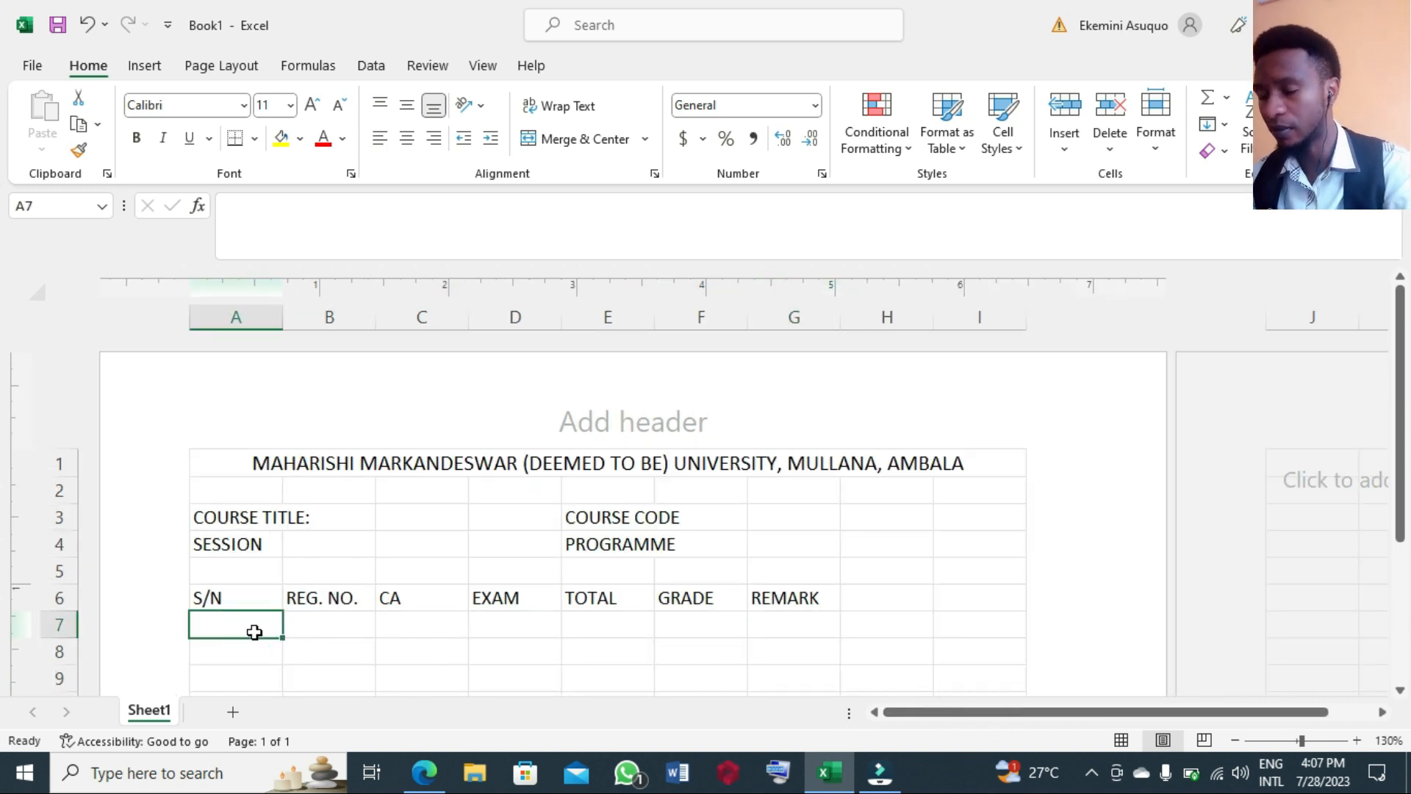
{"action": "type", "text": "1"}
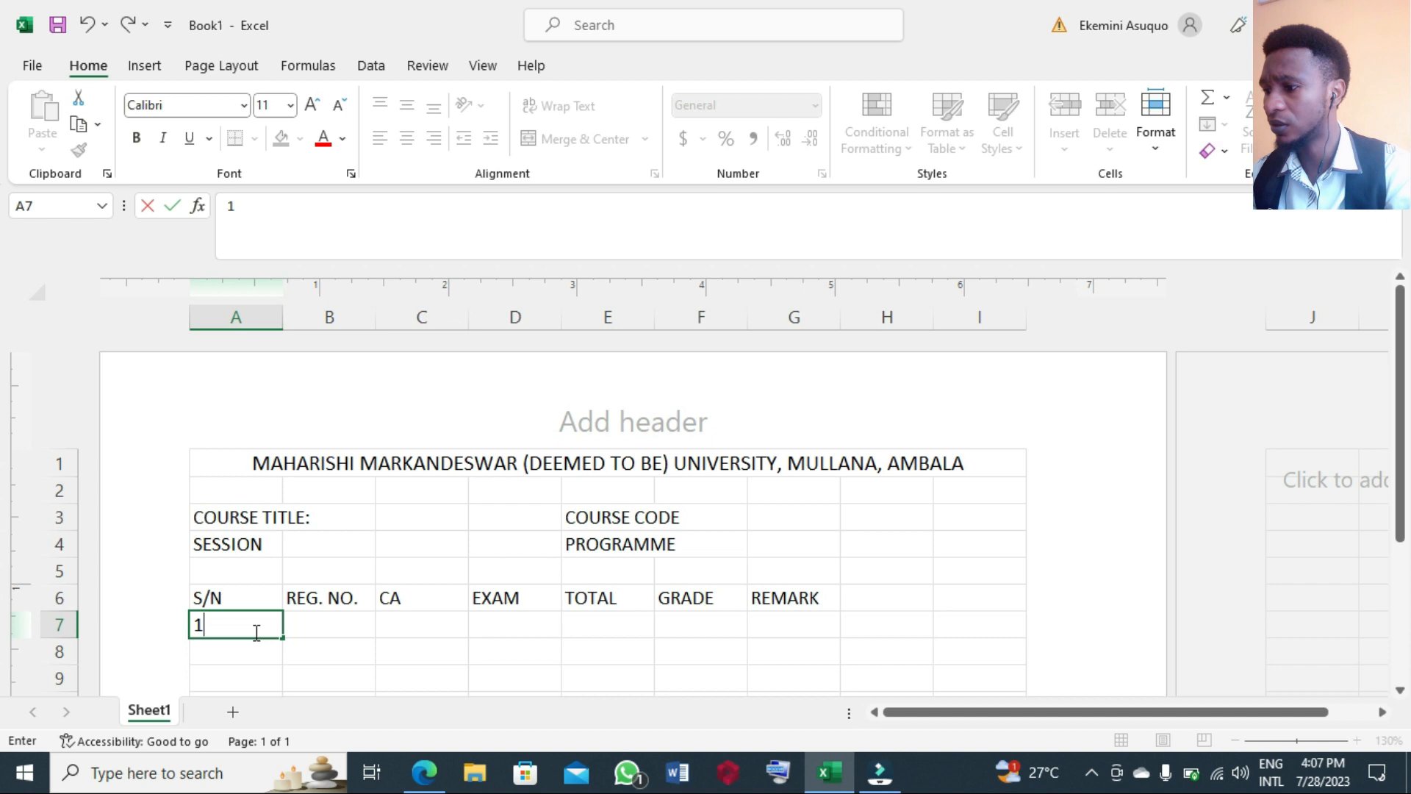
{"action": "key", "text": "Return"}
{"action": "type", "text": "2"}
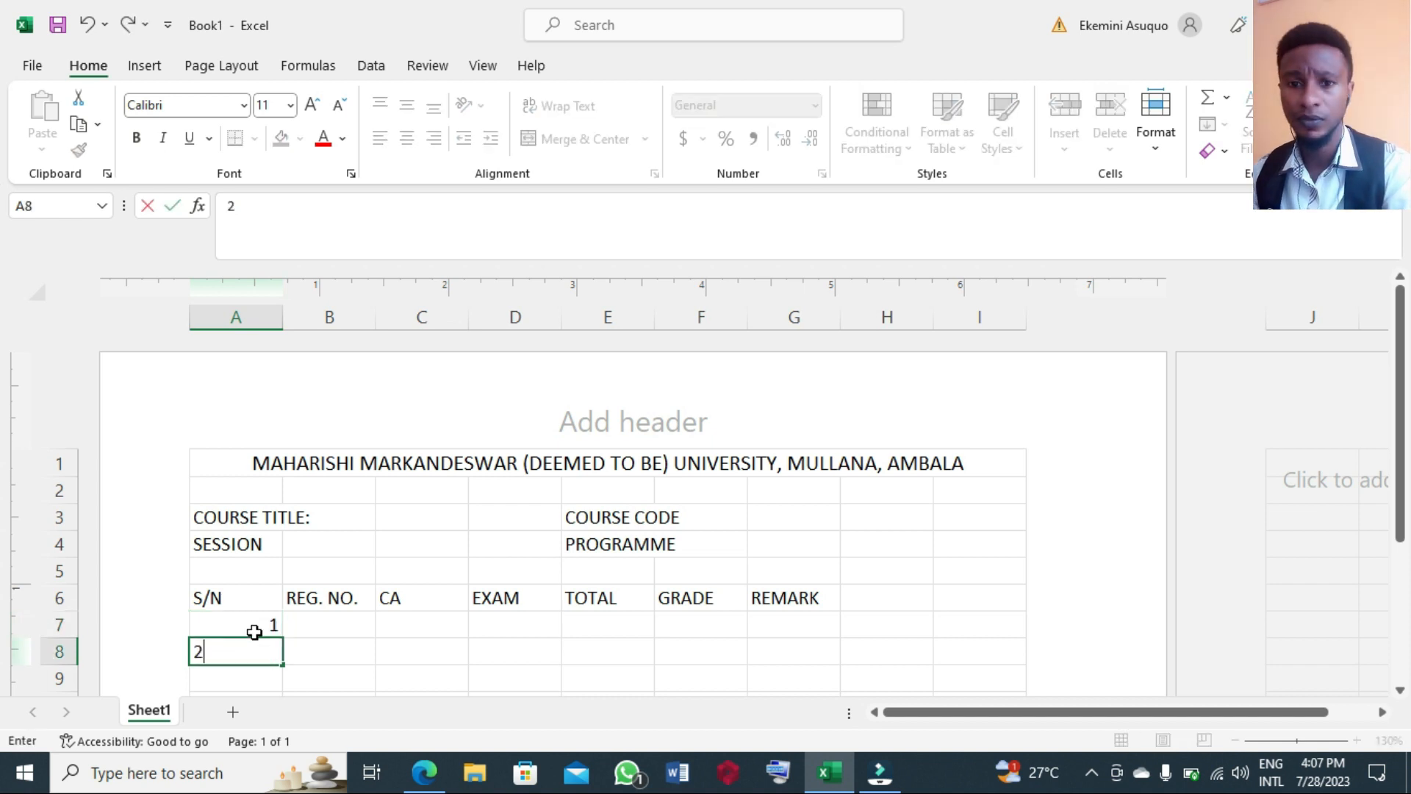
{"action": "left_click", "coordinate": [359, 681]}
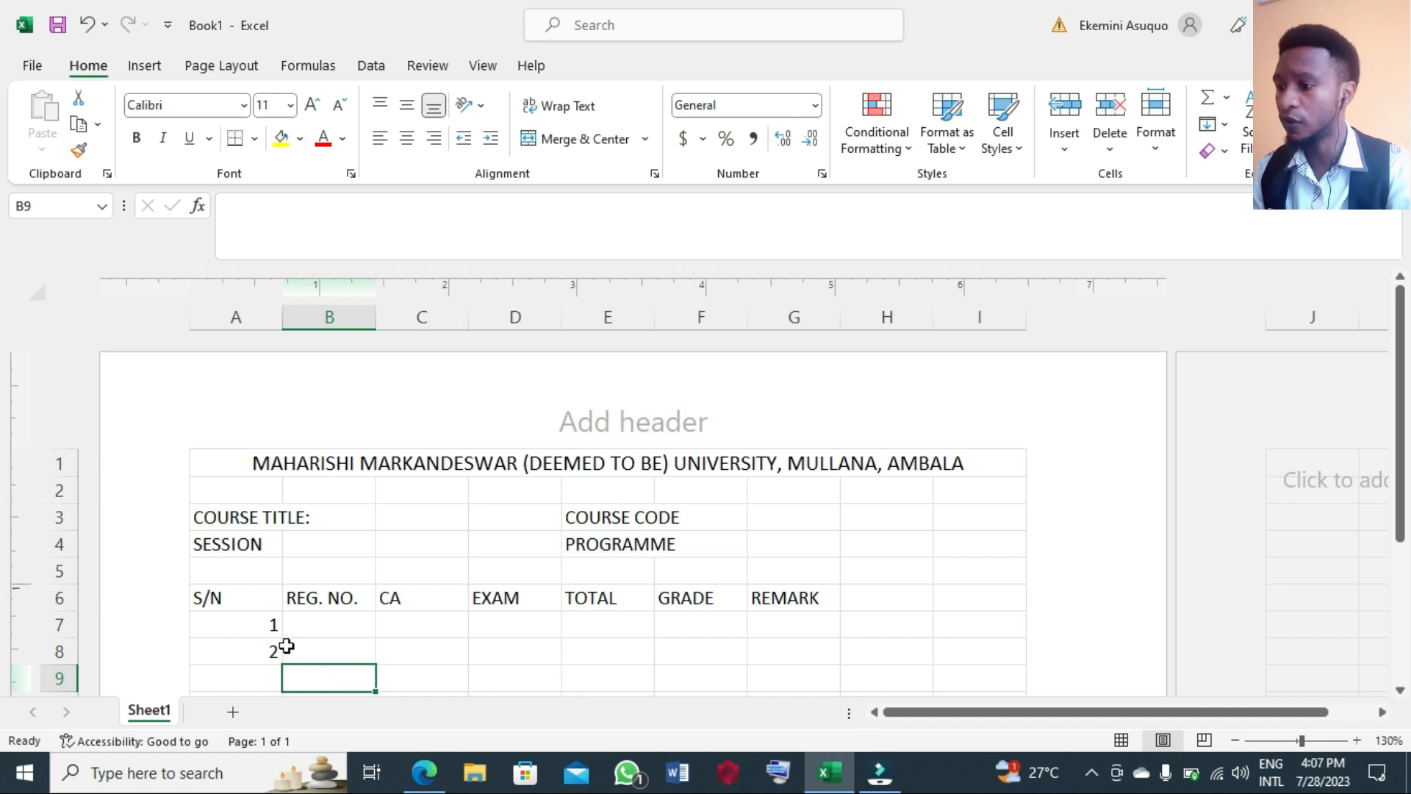
Extend the serial number series down column A to 30 in cell A36 and center the numbers
{"action": "left_click_drag", "start_coordinate": [266, 625], "coordinate": [264, 644]}
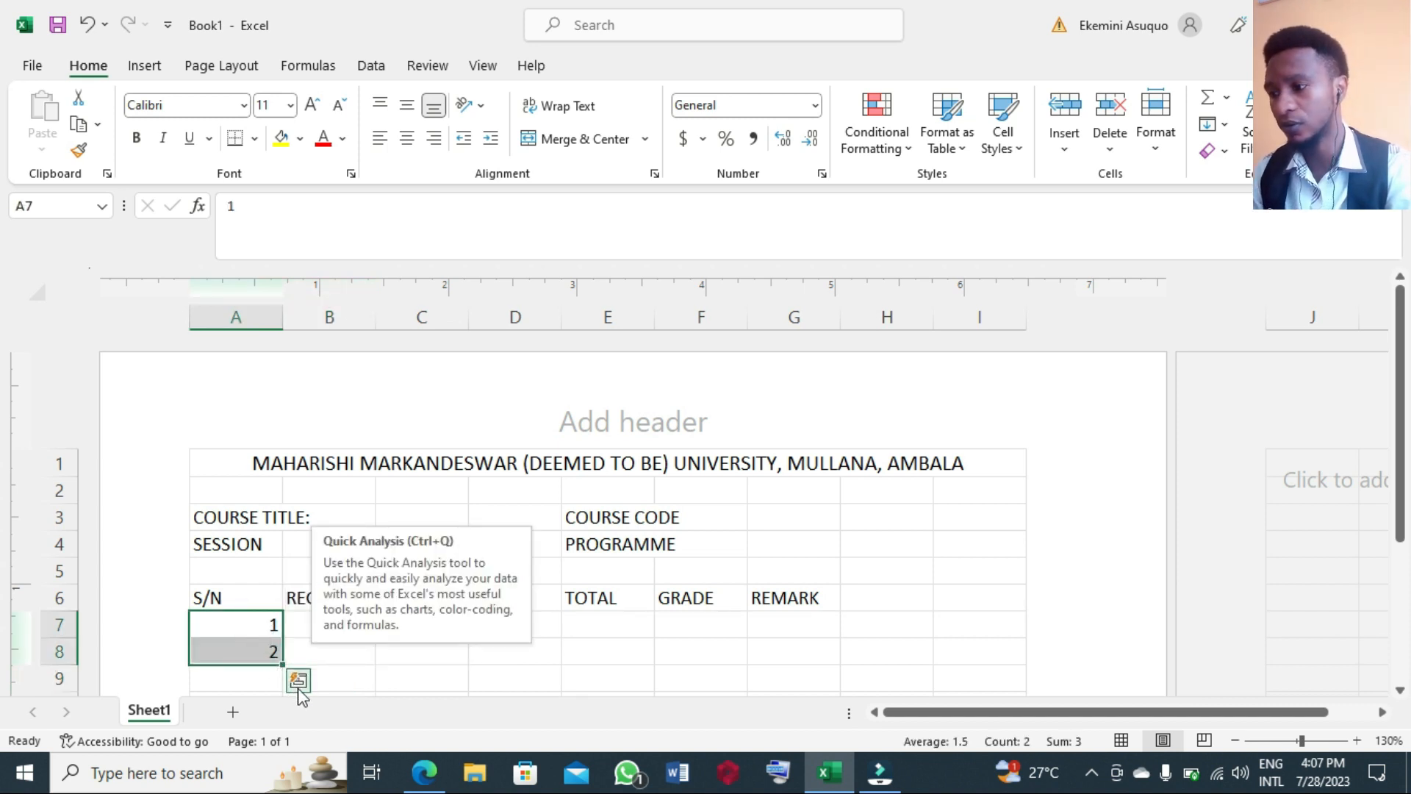
{"action": "left_click_drag", "start_coordinate": [280, 669], "coordinate": [255, 610]}
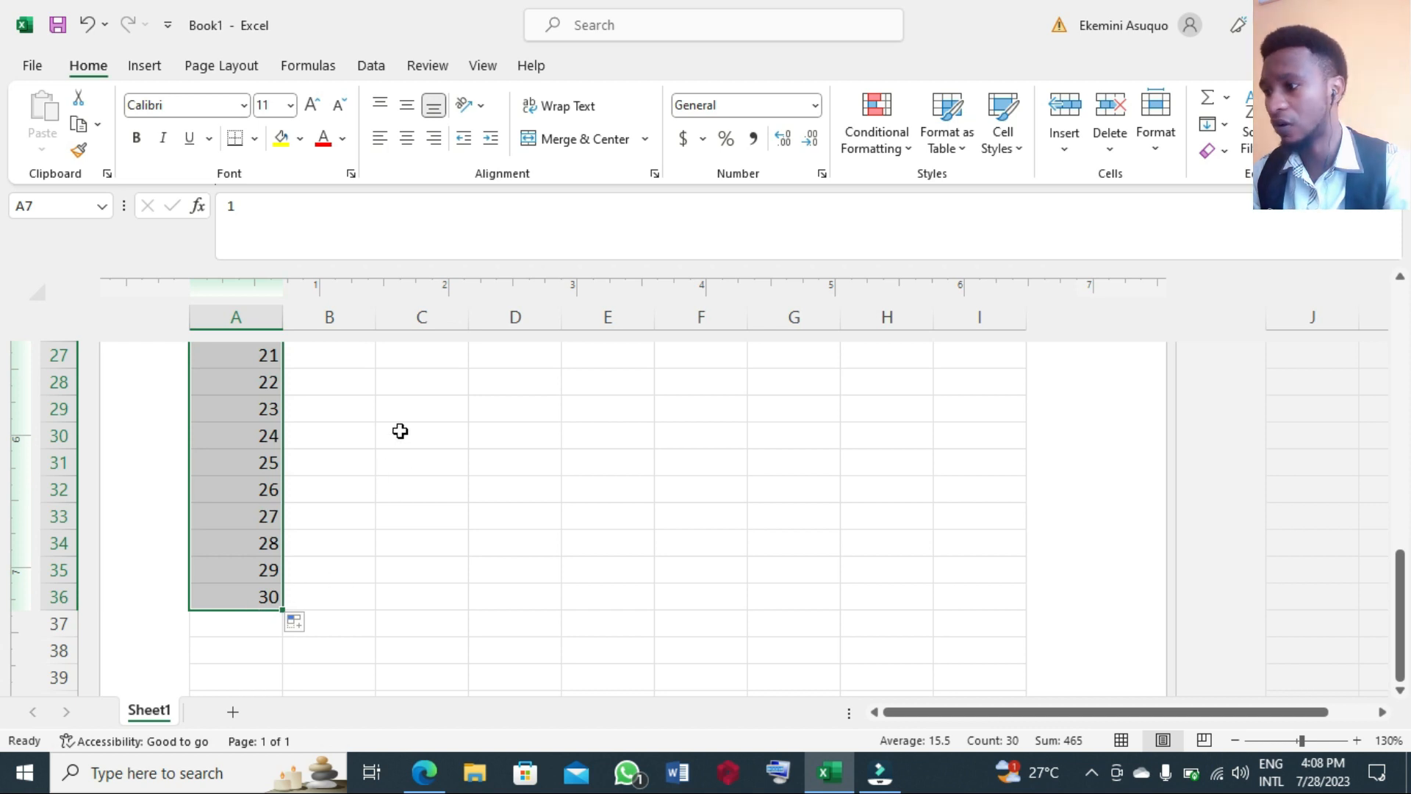
{"action": "left_click", "coordinate": [407, 143]}
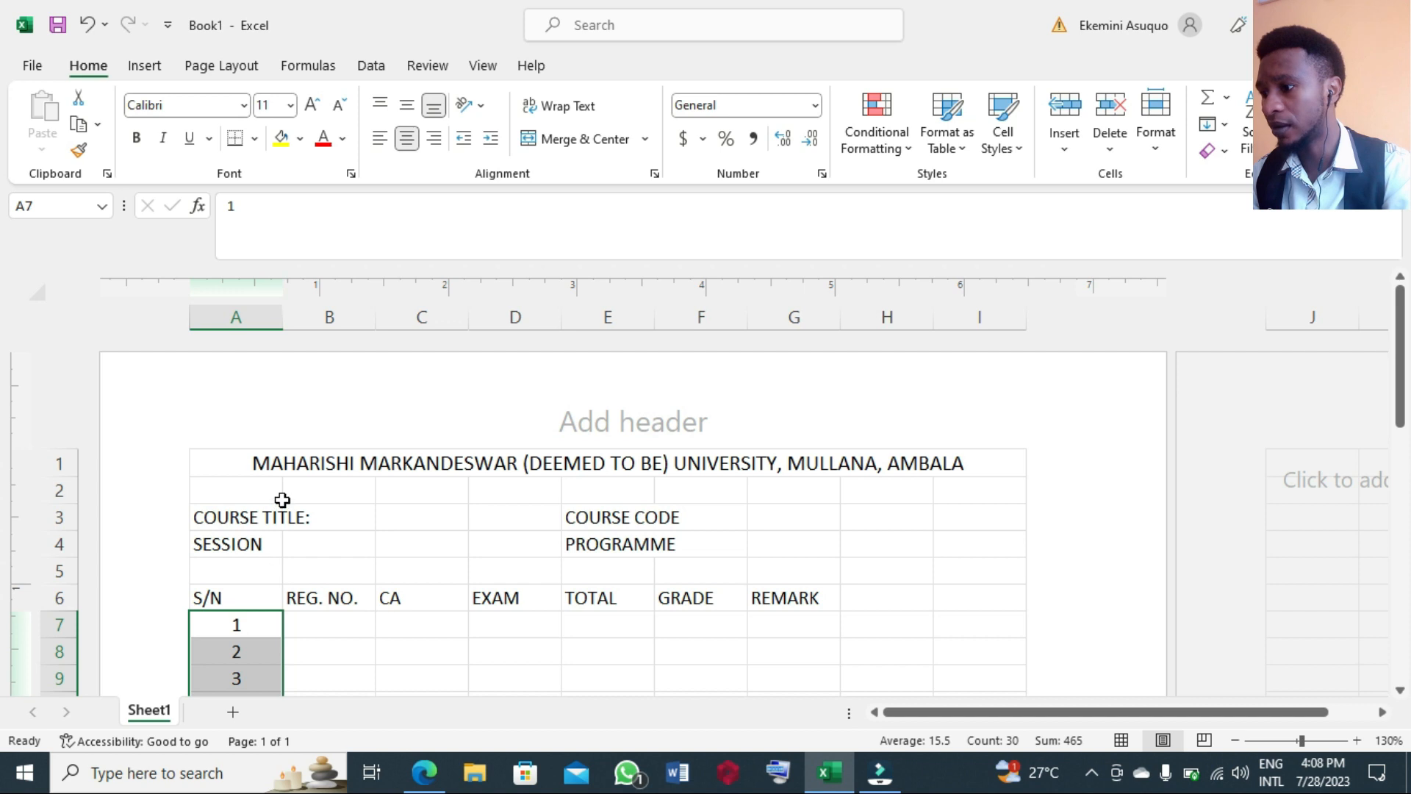
Try auto-fitting column A to its contents, and undo the width change
{"action": "double_click", "coordinate": [284, 320]}
{"action": "left_click", "coordinate": [283, 317]}
{"action": "left_click", "coordinate": [342, 674]}
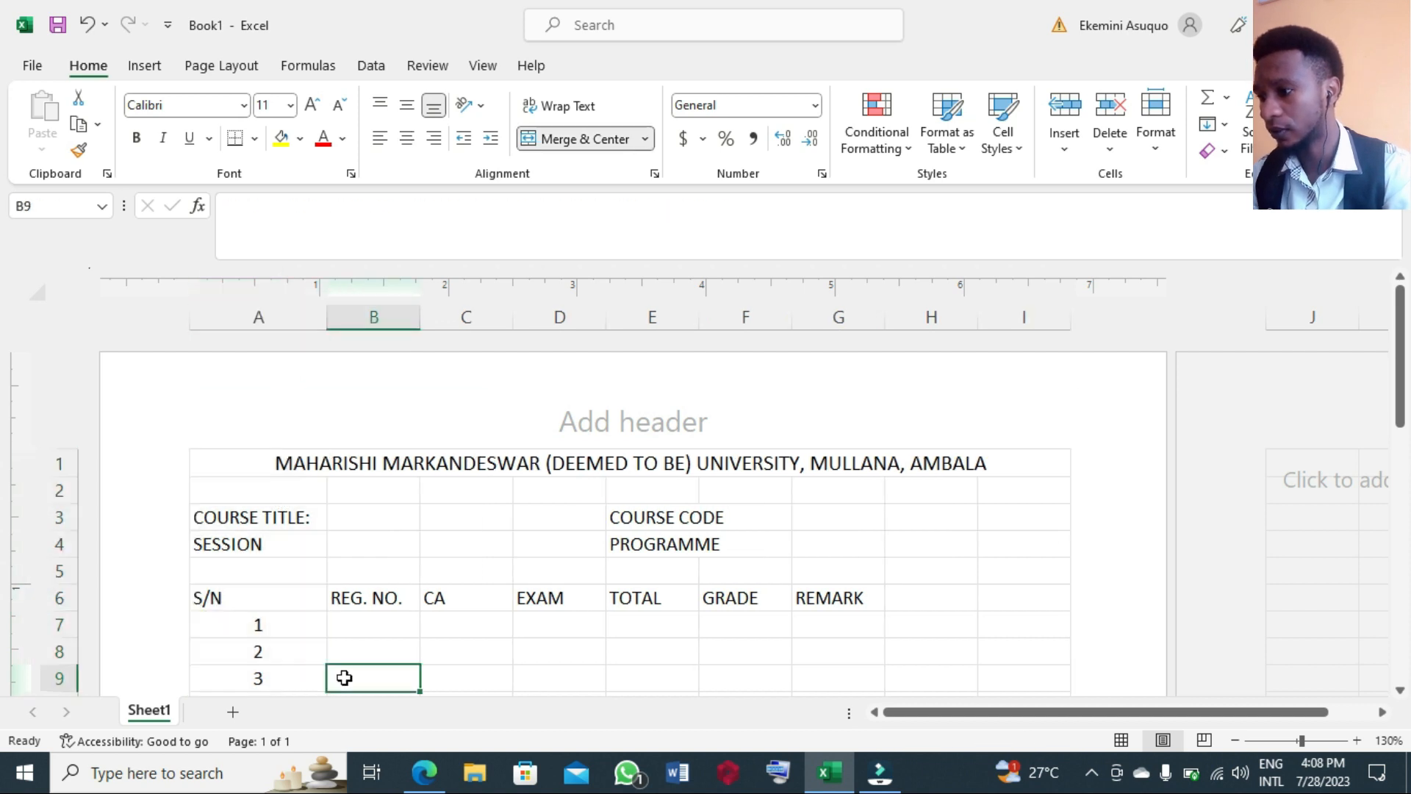
{"action": "key", "text": "ctrl+z"}
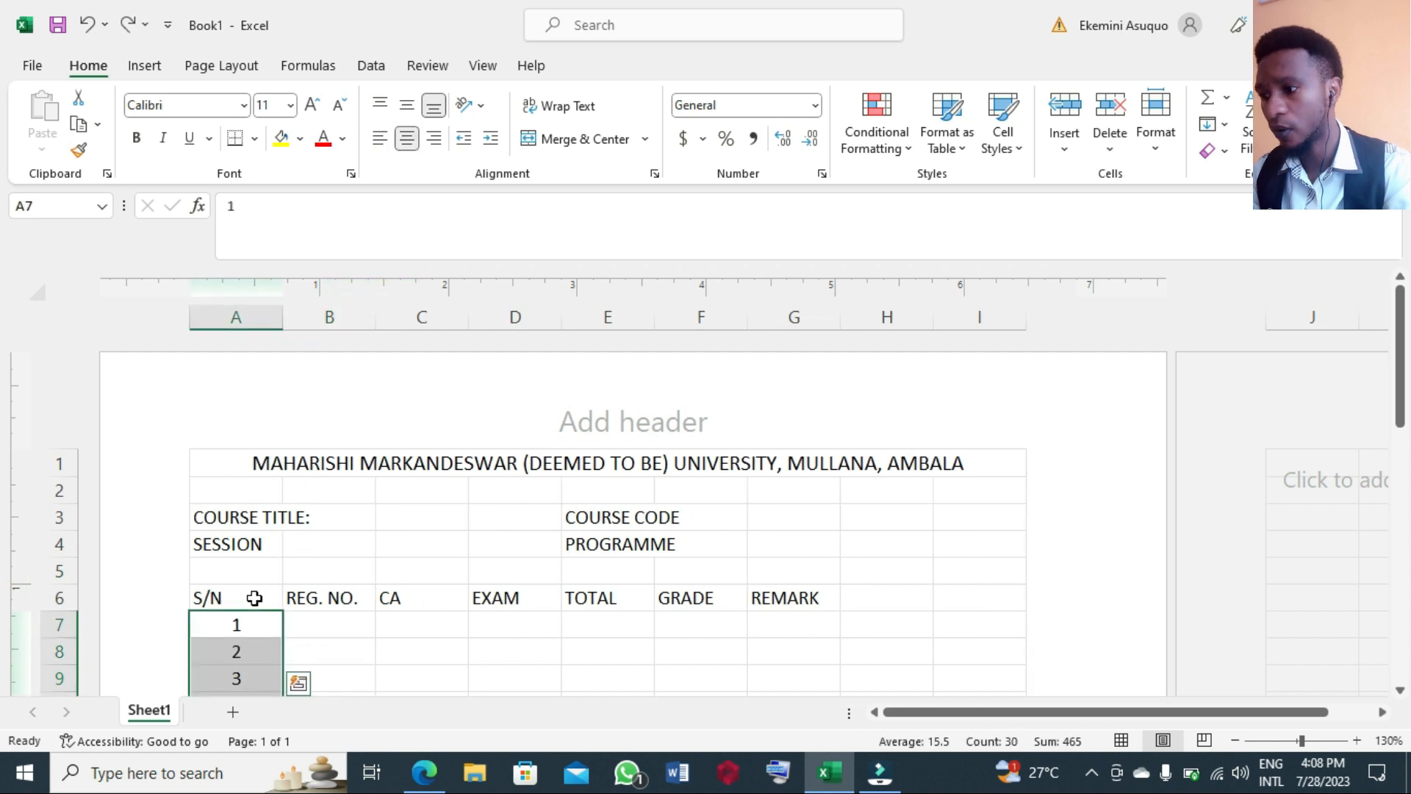
Enter the first student's registration number in cell B7 under the REG. NO. heading
{"action": "left_click", "coordinate": [385, 660]}
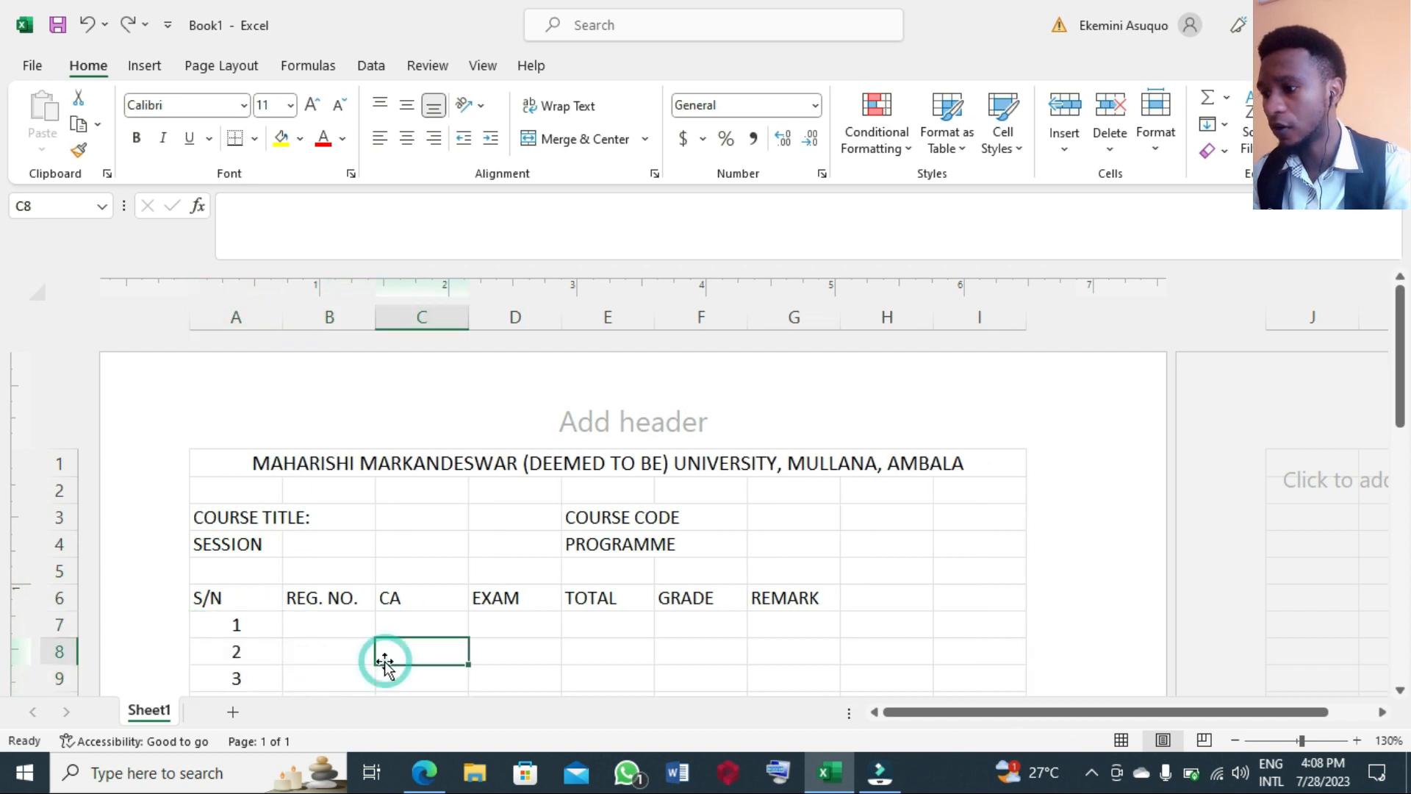
{"action": "left_click", "coordinate": [317, 623]}
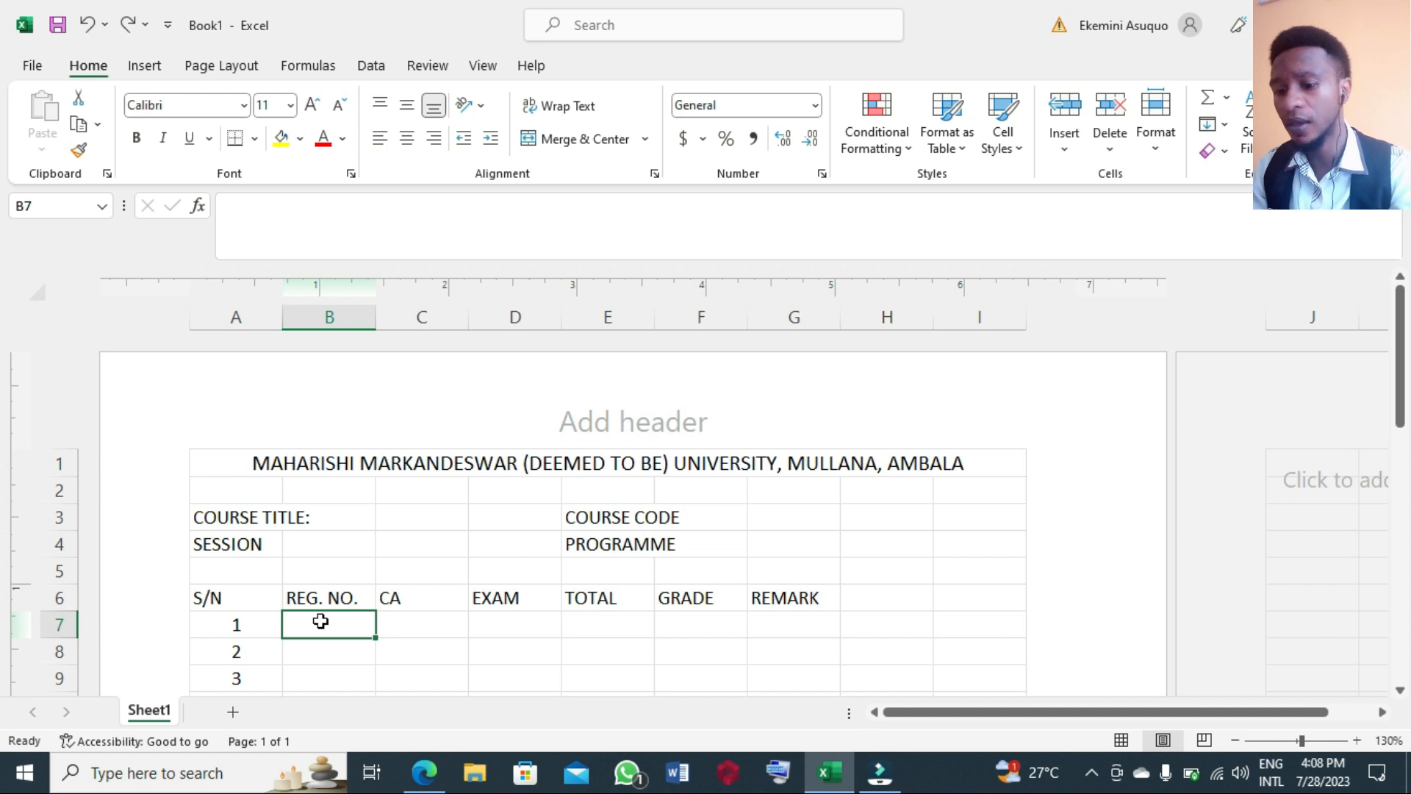
{"action": "type", "text": "11"}
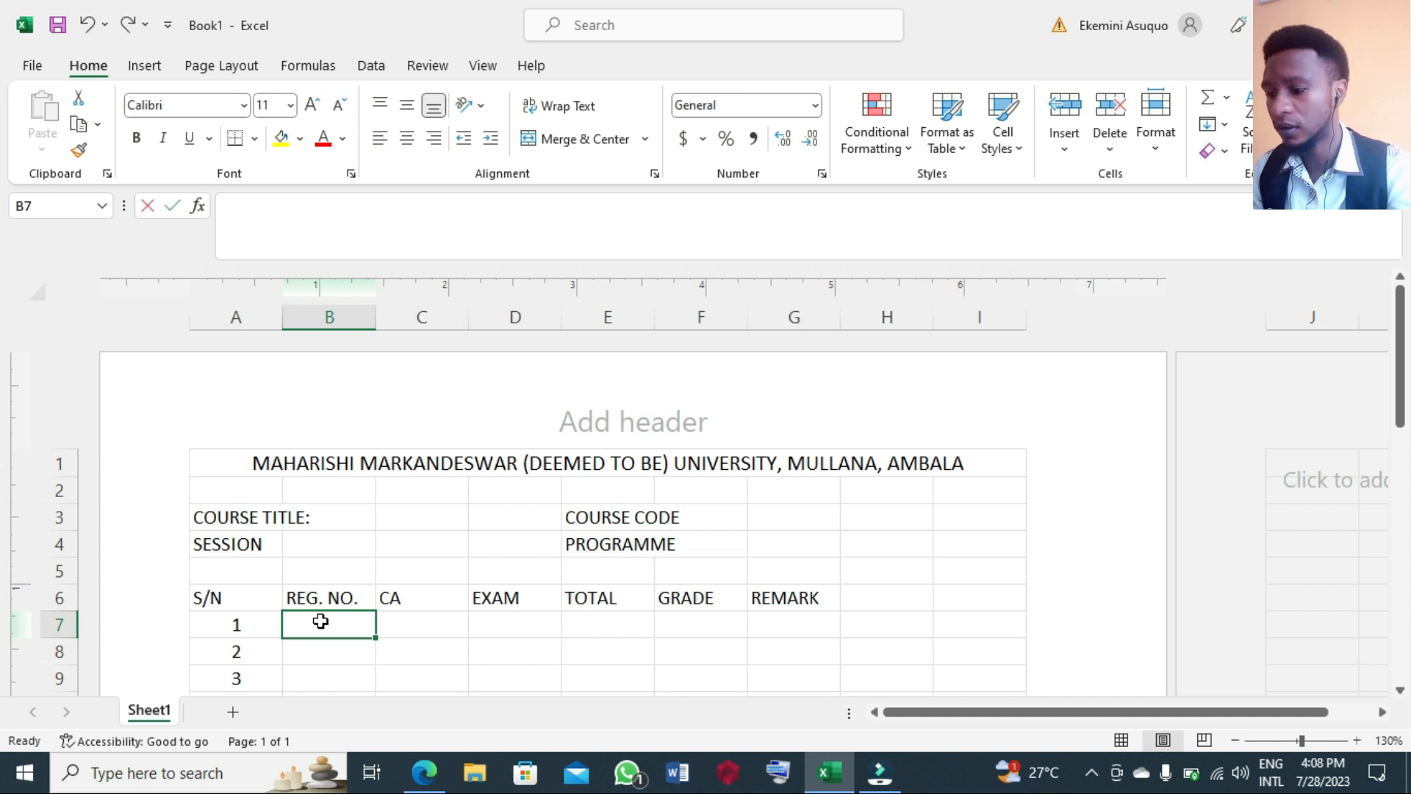
{"action": "type", "text": "/"}
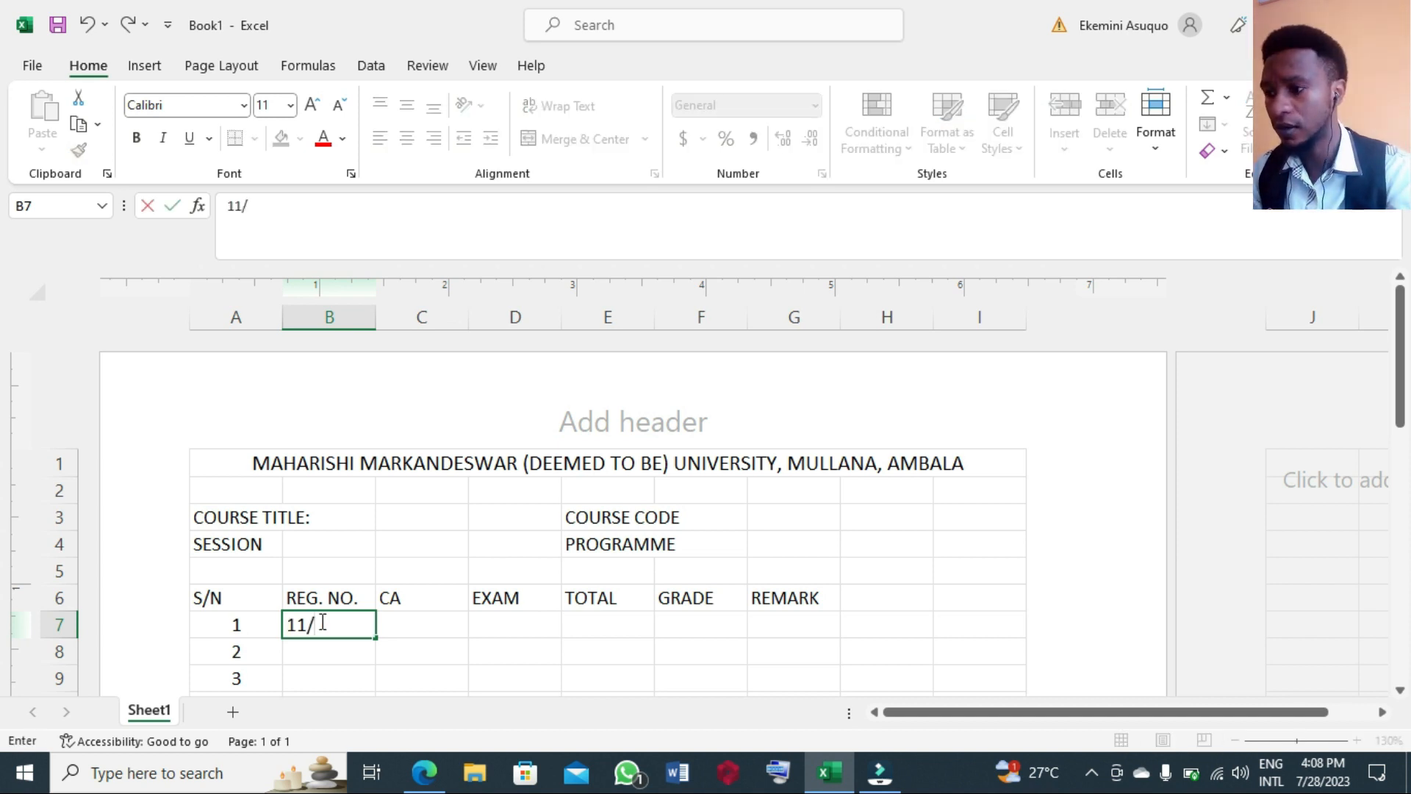
{"action": "type", "text": "CV/"}
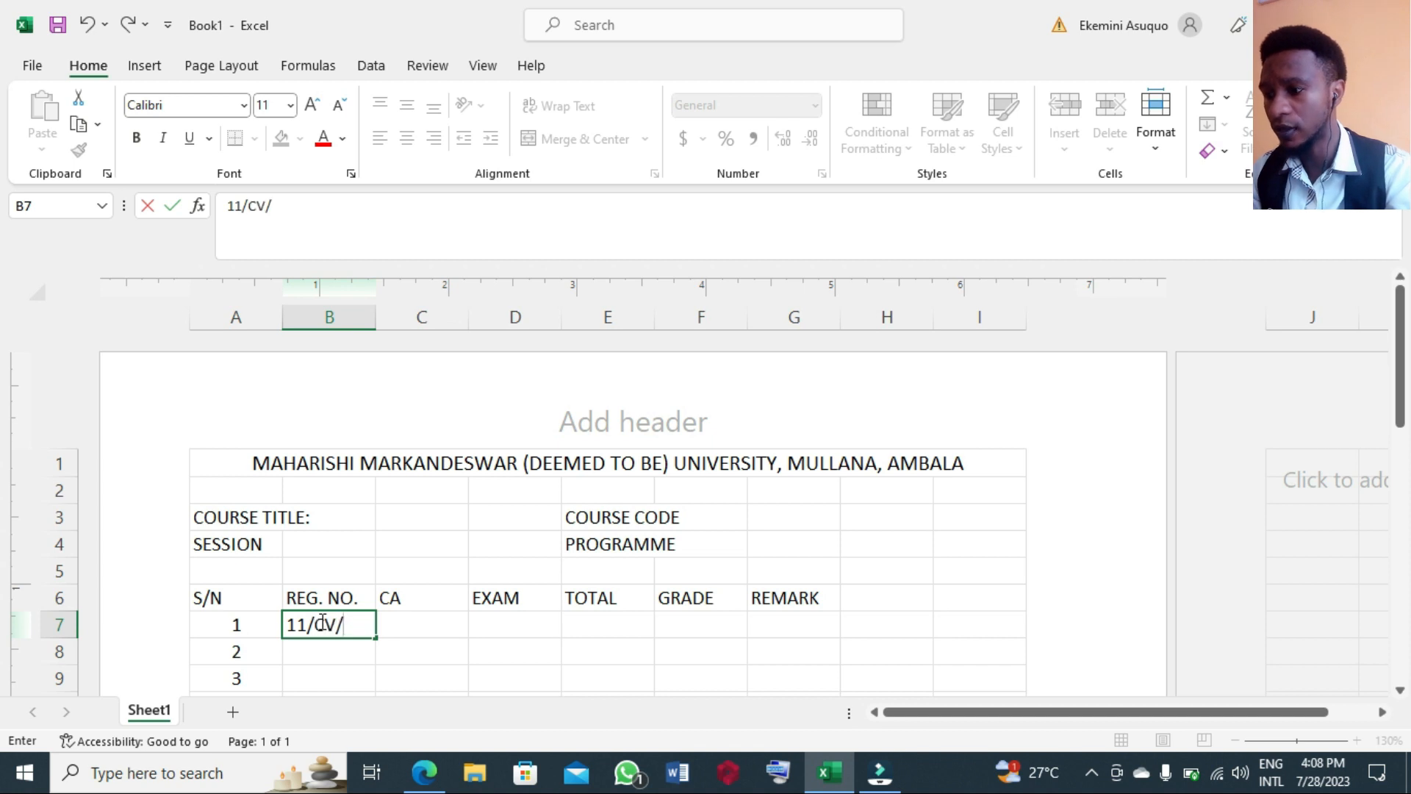
{"action": "type", "text": "EG"}
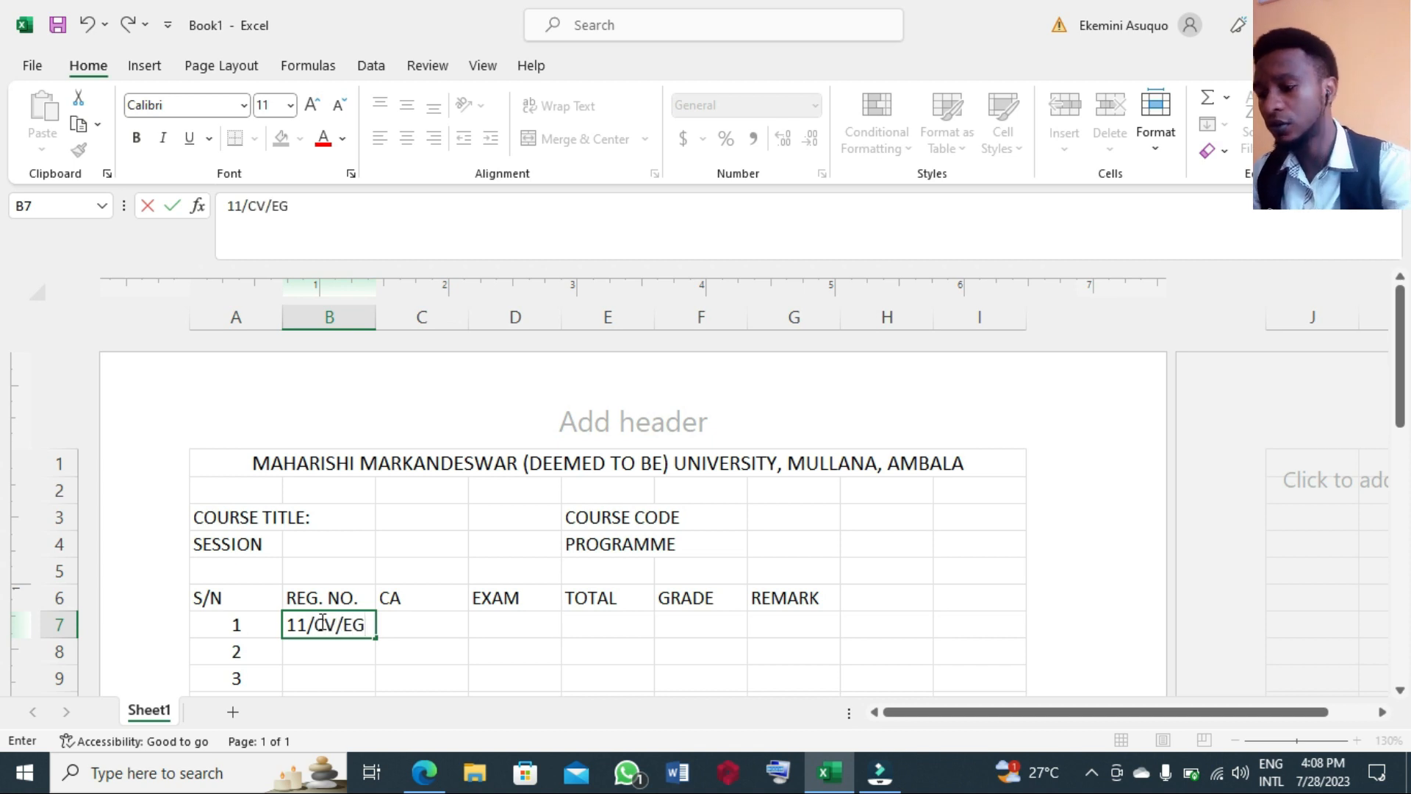
{"action": "type", "text": "/001"}
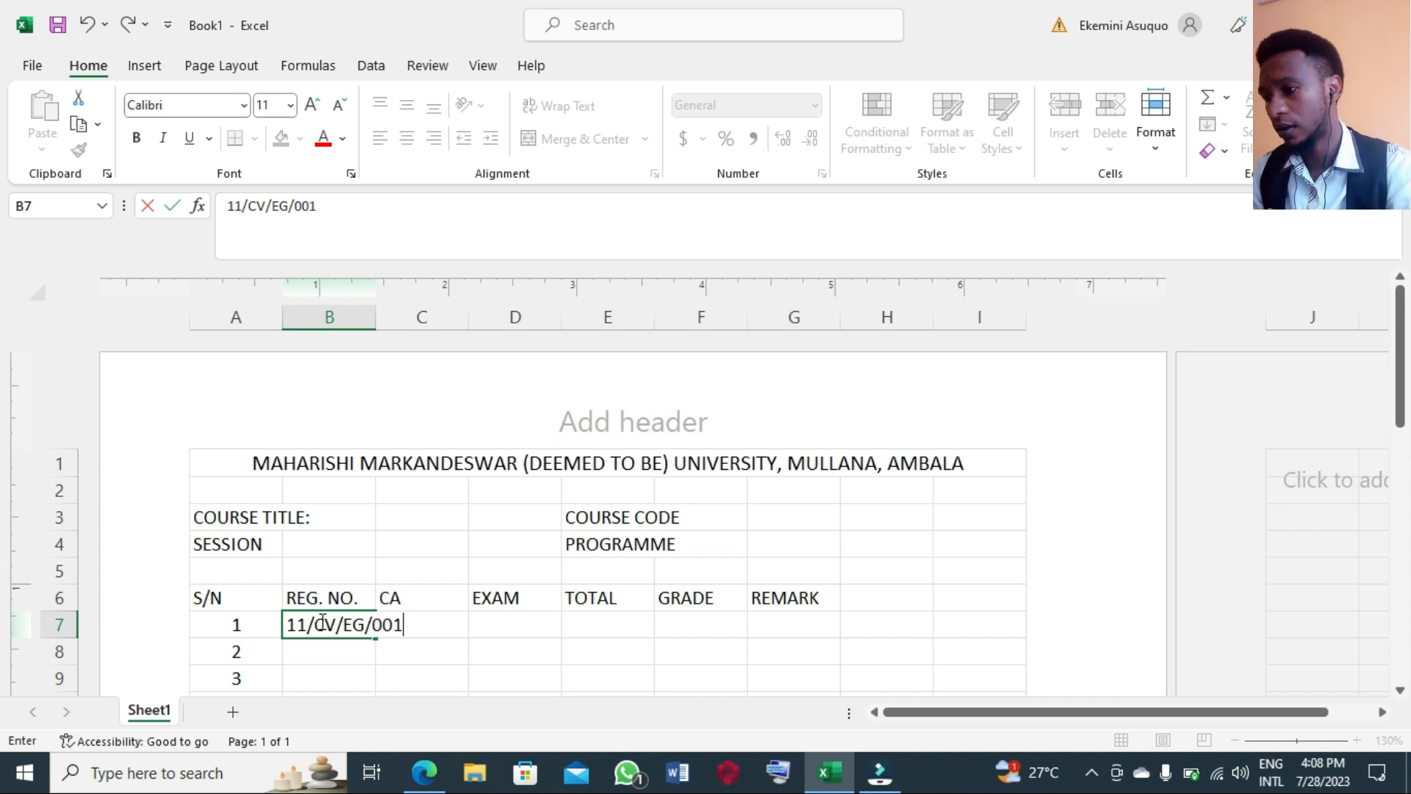
{"action": "left_click", "coordinate": [357, 673]}
Extend the registration number series from cell B7 down column B to the 30th student in cell B36
{"action": "left_click", "coordinate": [340, 622]}
{"action": "left_click_drag", "start_coordinate": [374, 637], "coordinate": [375, 654]}
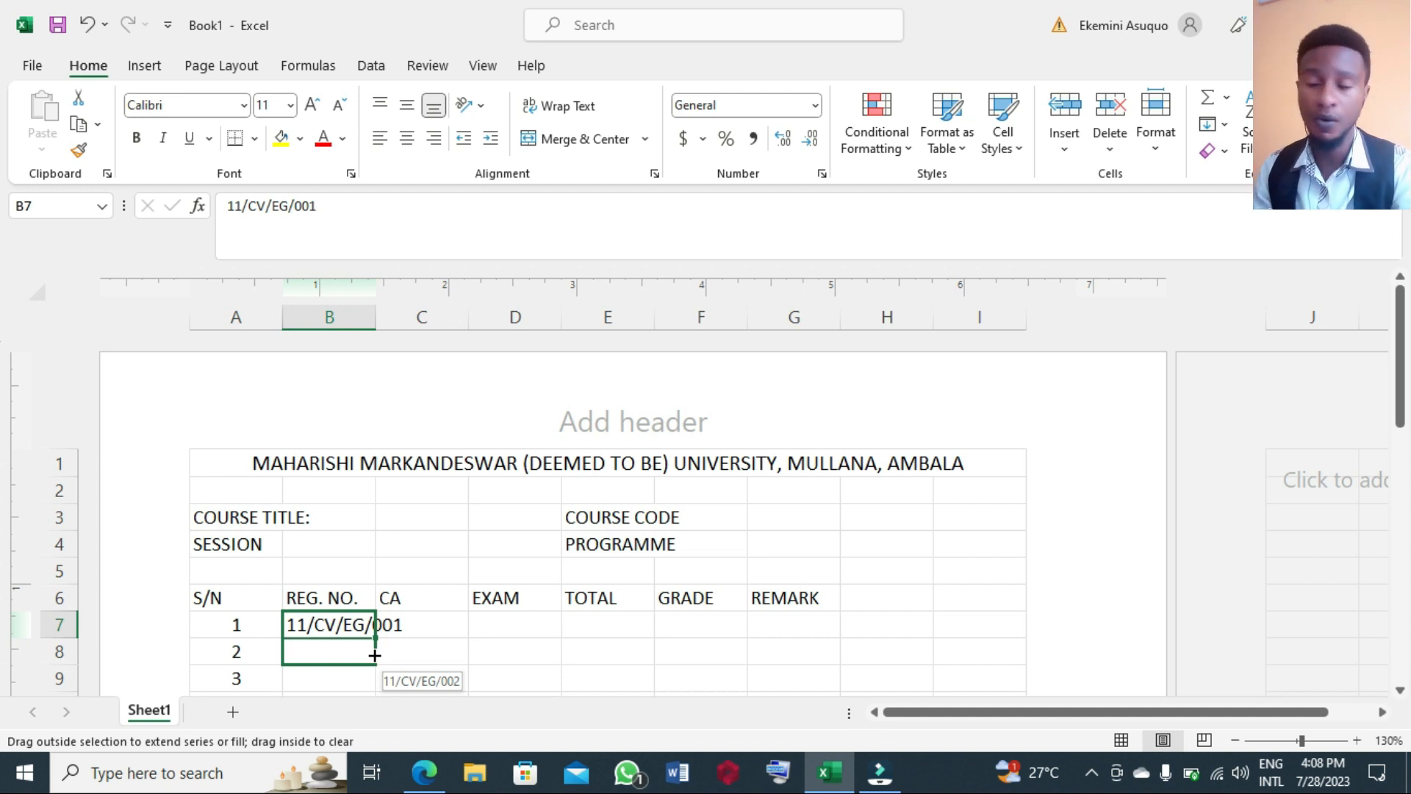
{"action": "left_click_drag", "start_coordinate": [375, 655], "coordinate": [344, 598]}
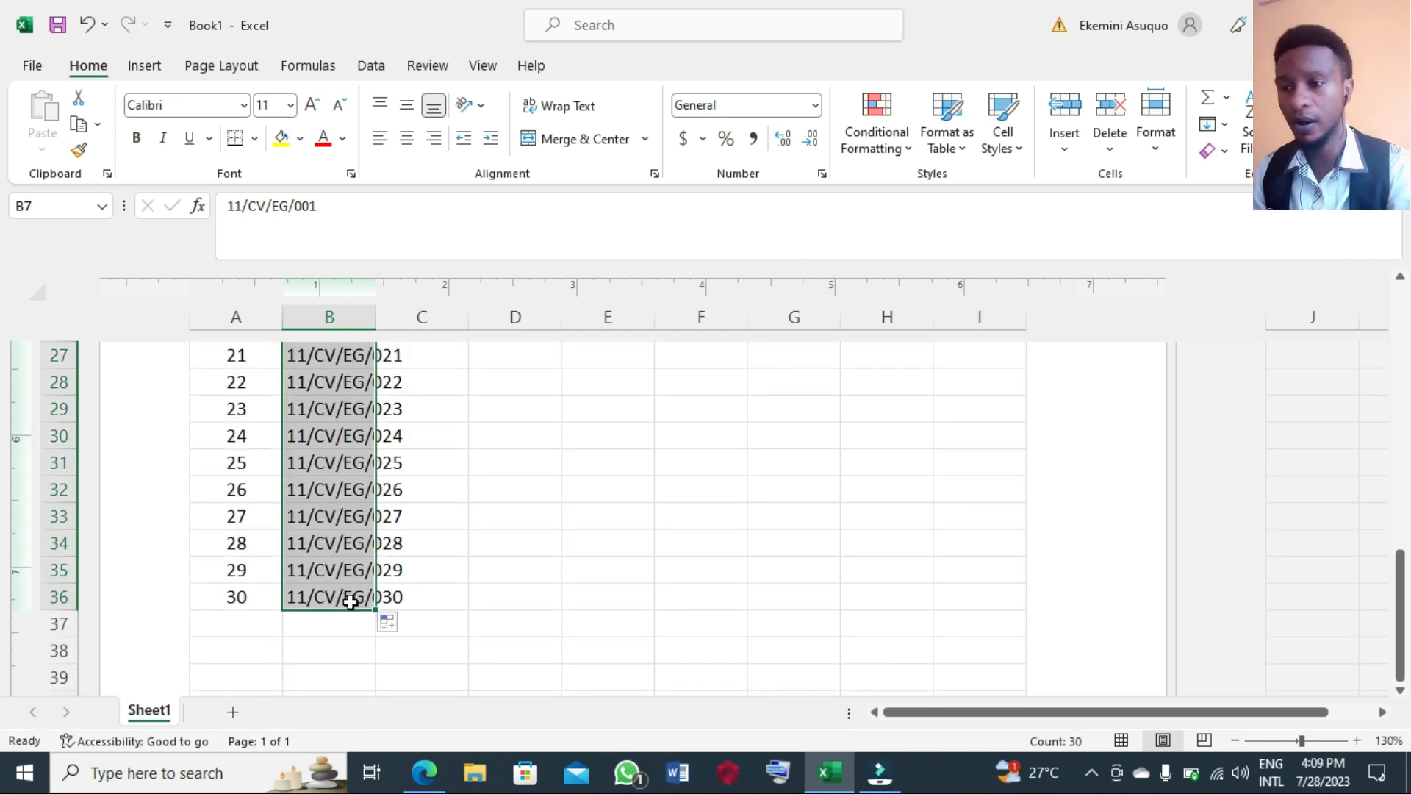
{"action": "left_click", "coordinate": [488, 660]}
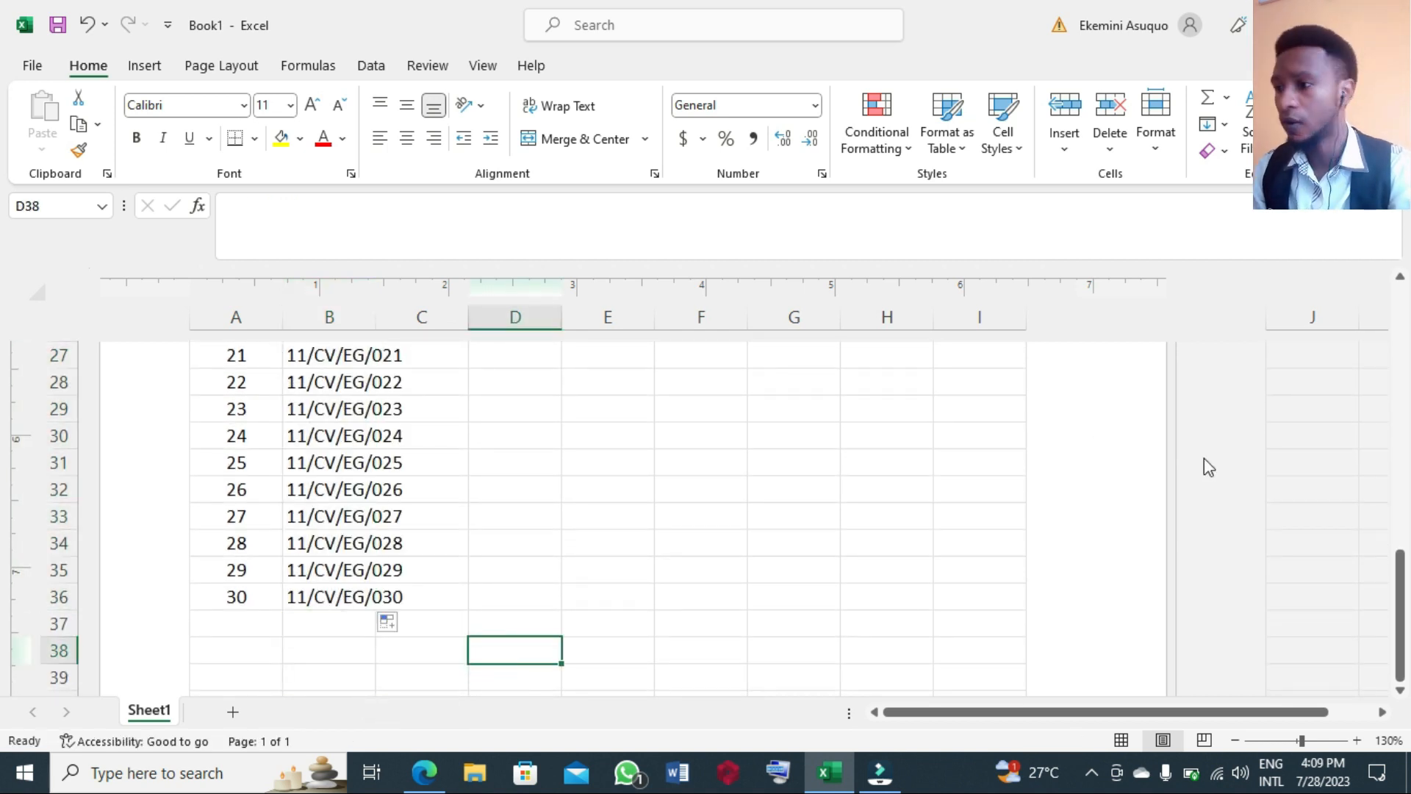
Auto-fit the width of column B to the registration numbers
{"action": "left_click_drag", "start_coordinate": [1398, 581], "coordinate": [1375, 367]}
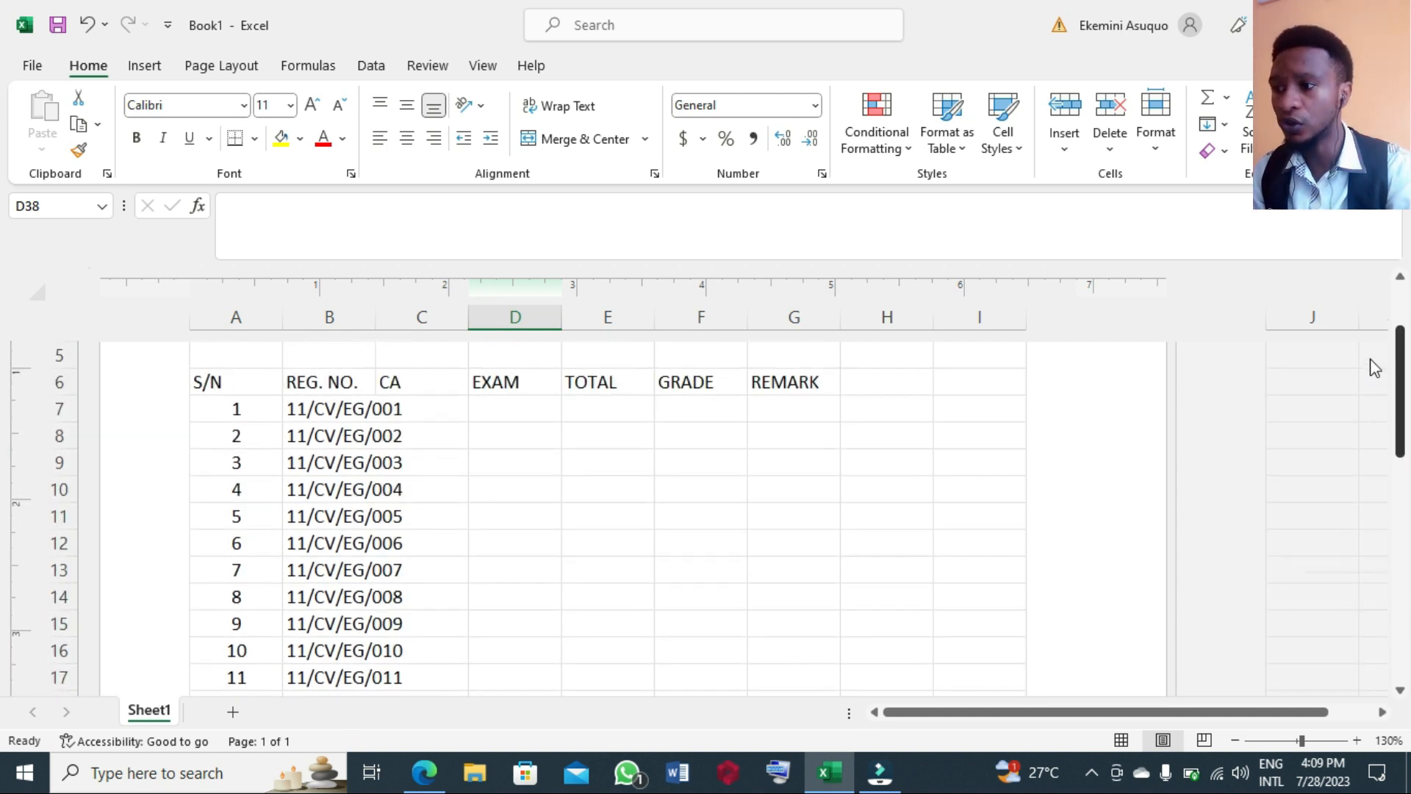
{"action": "left_click", "coordinate": [515, 413]}
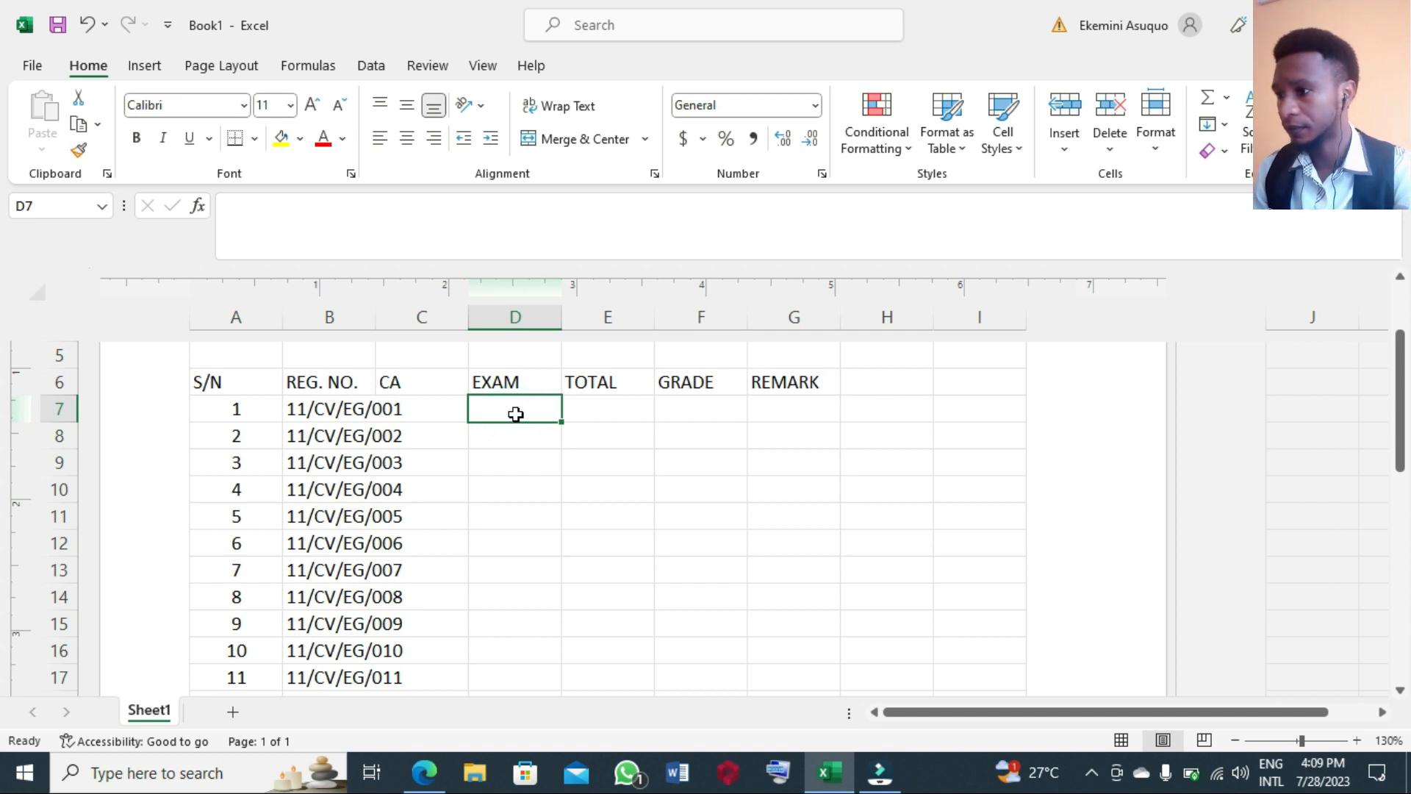
{"action": "double_click", "coordinate": [377, 314]}
{"action": "left_click", "coordinate": [455, 402]}
{"action": "double_click", "coordinate": [455, 402]}
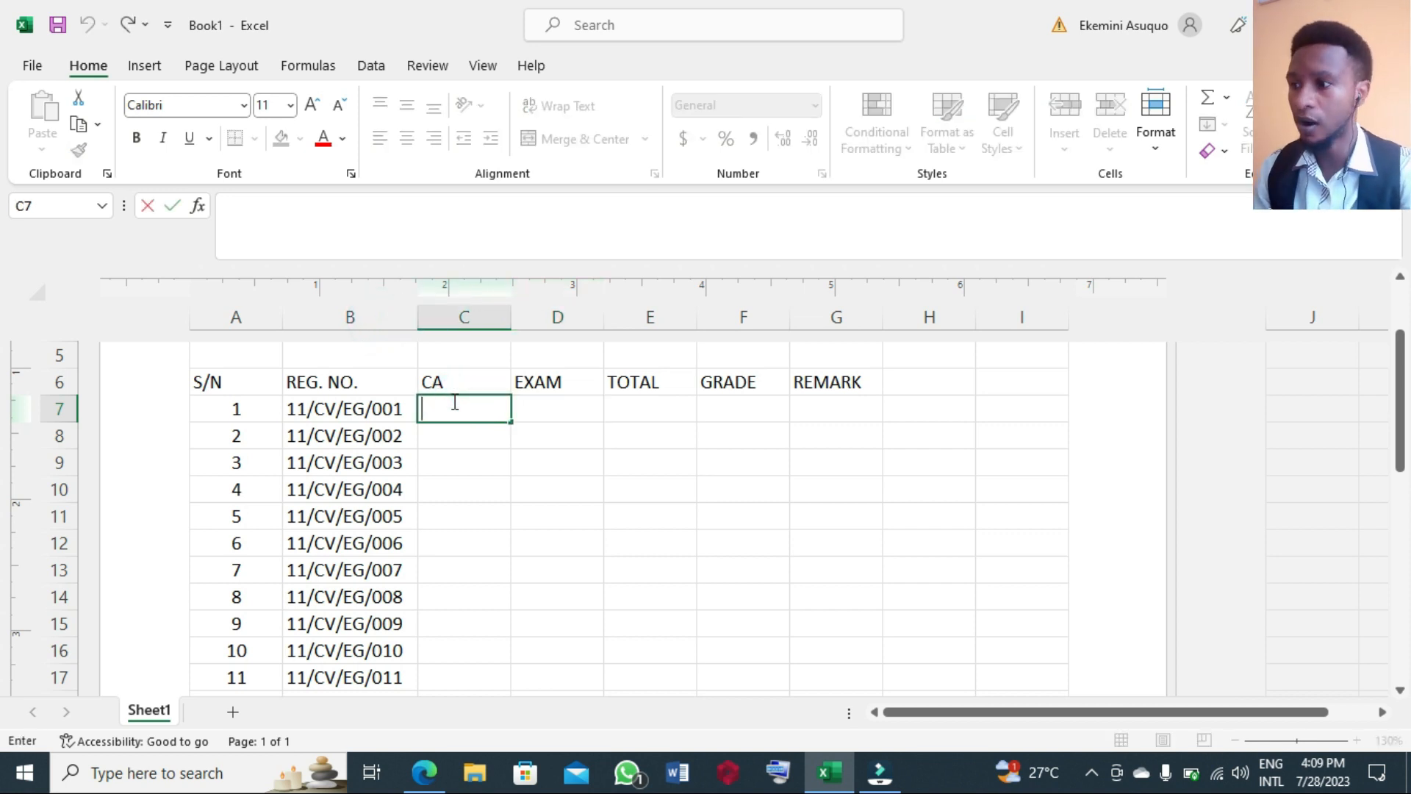
{"action": "key", "text": "Escape"}
Change the CA heading in cell C6 to "CA (30%)"
{"action": "double_click", "coordinate": [491, 383]}
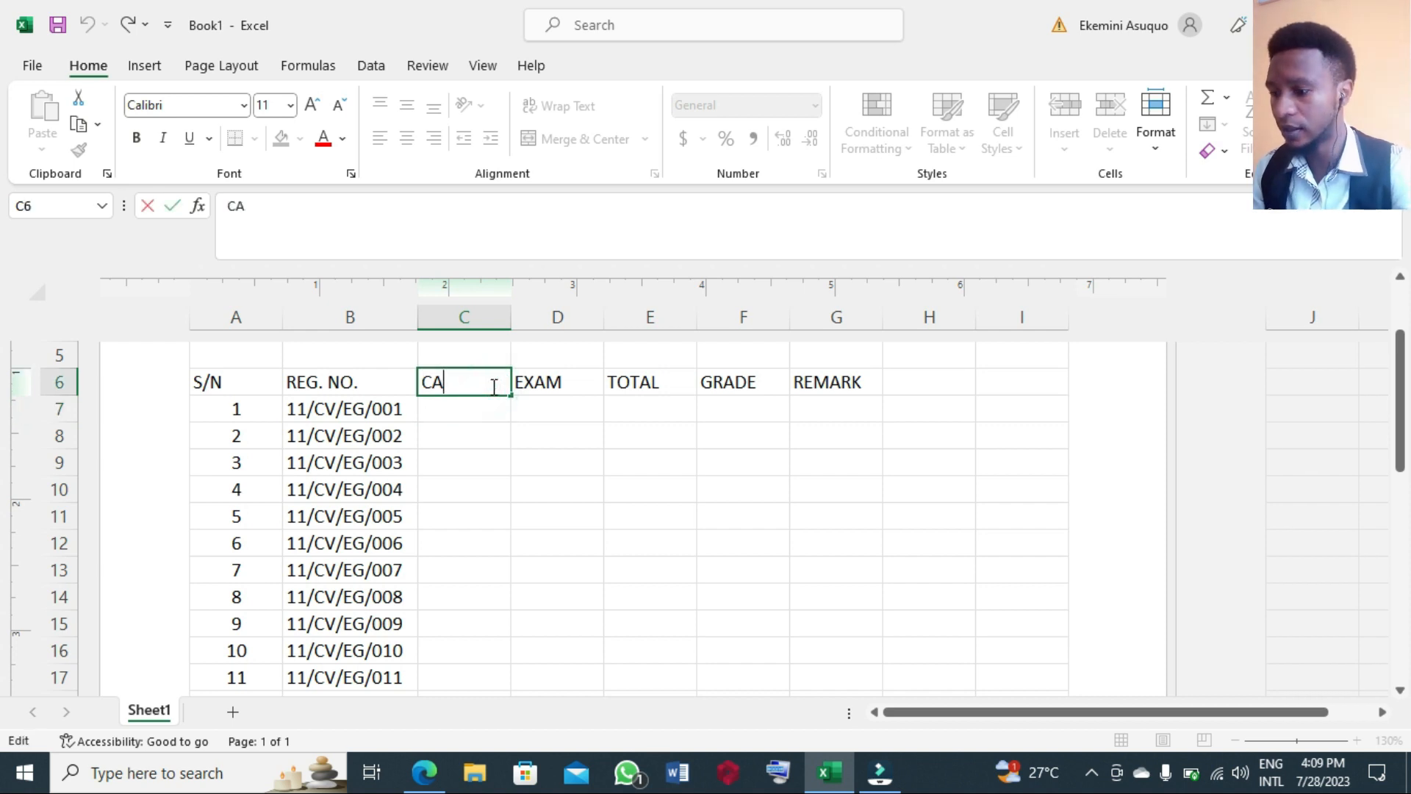
{"action": "type", "text": "("}
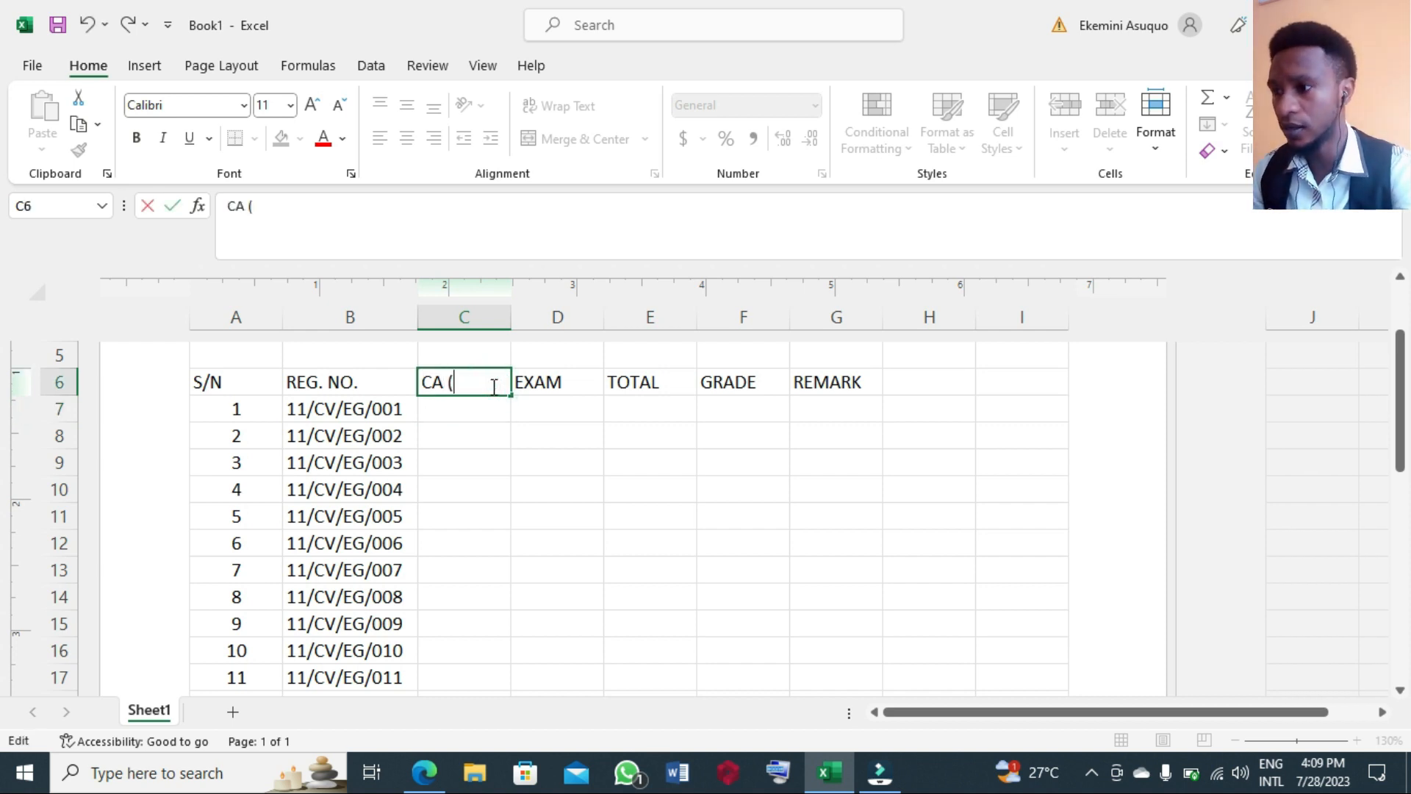
{"action": "type", "text": "30"}
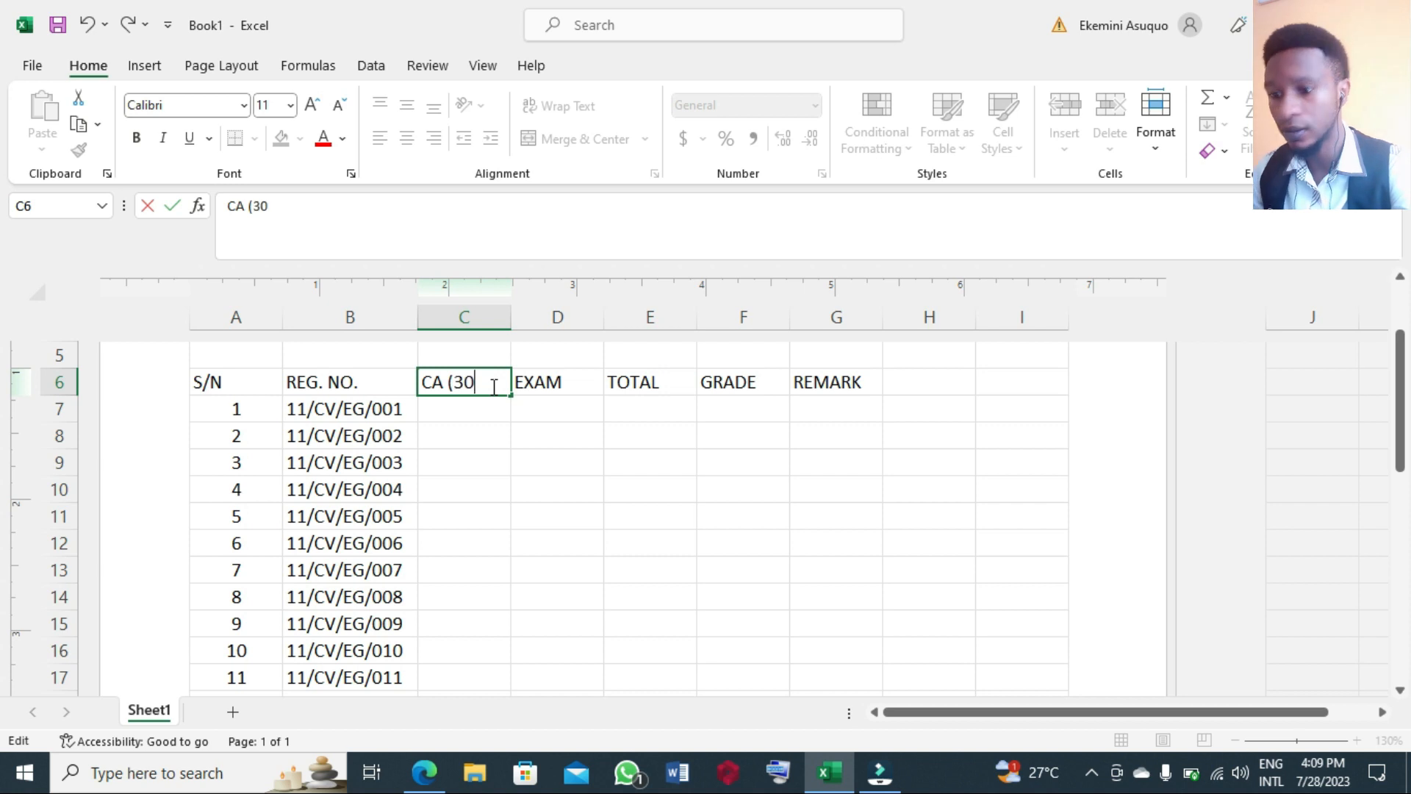
{"action": "type", "text": "%)"}
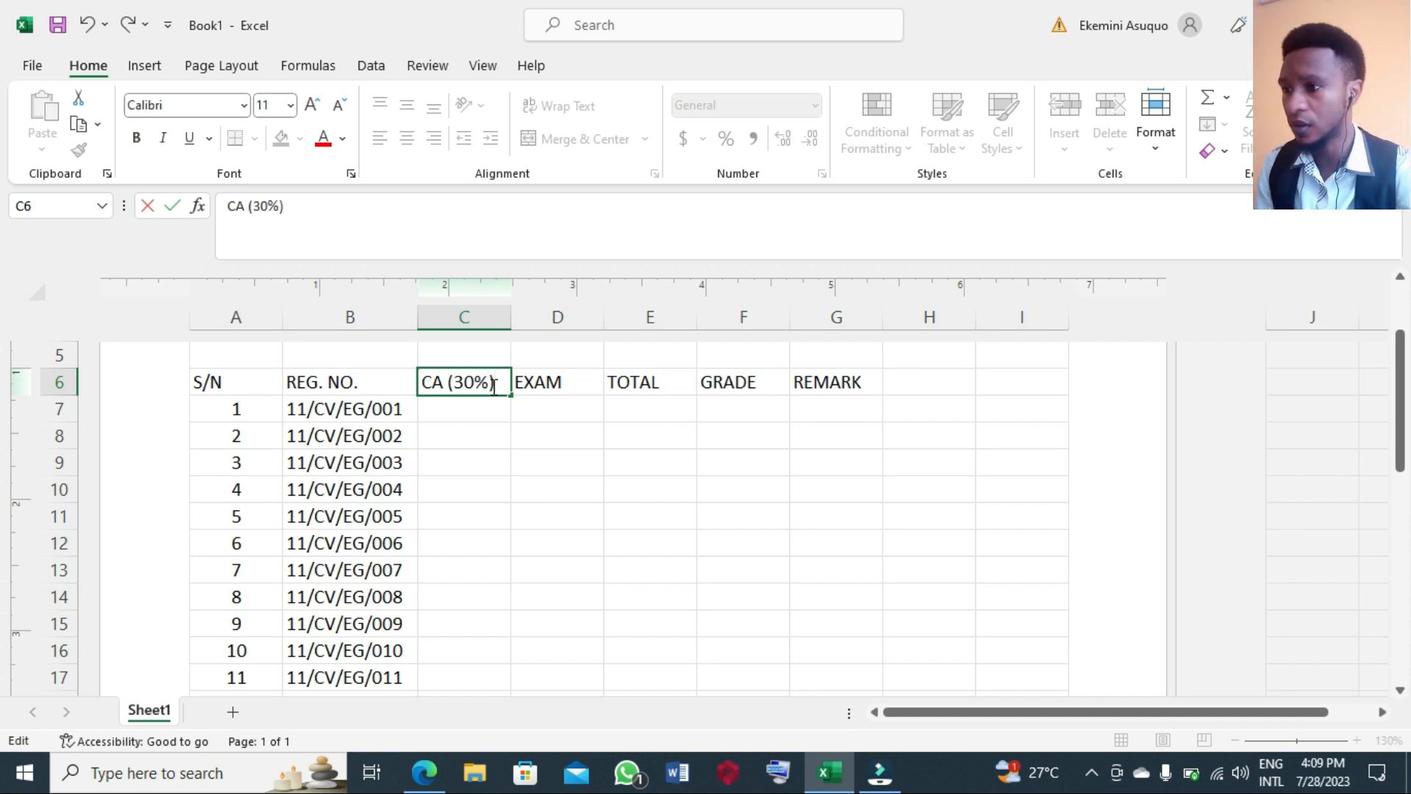
Change the EXAM heading in cell D6 to "EXAM(70%)" and auto-fit the width of column D
{"action": "left_click", "coordinate": [562, 388]}
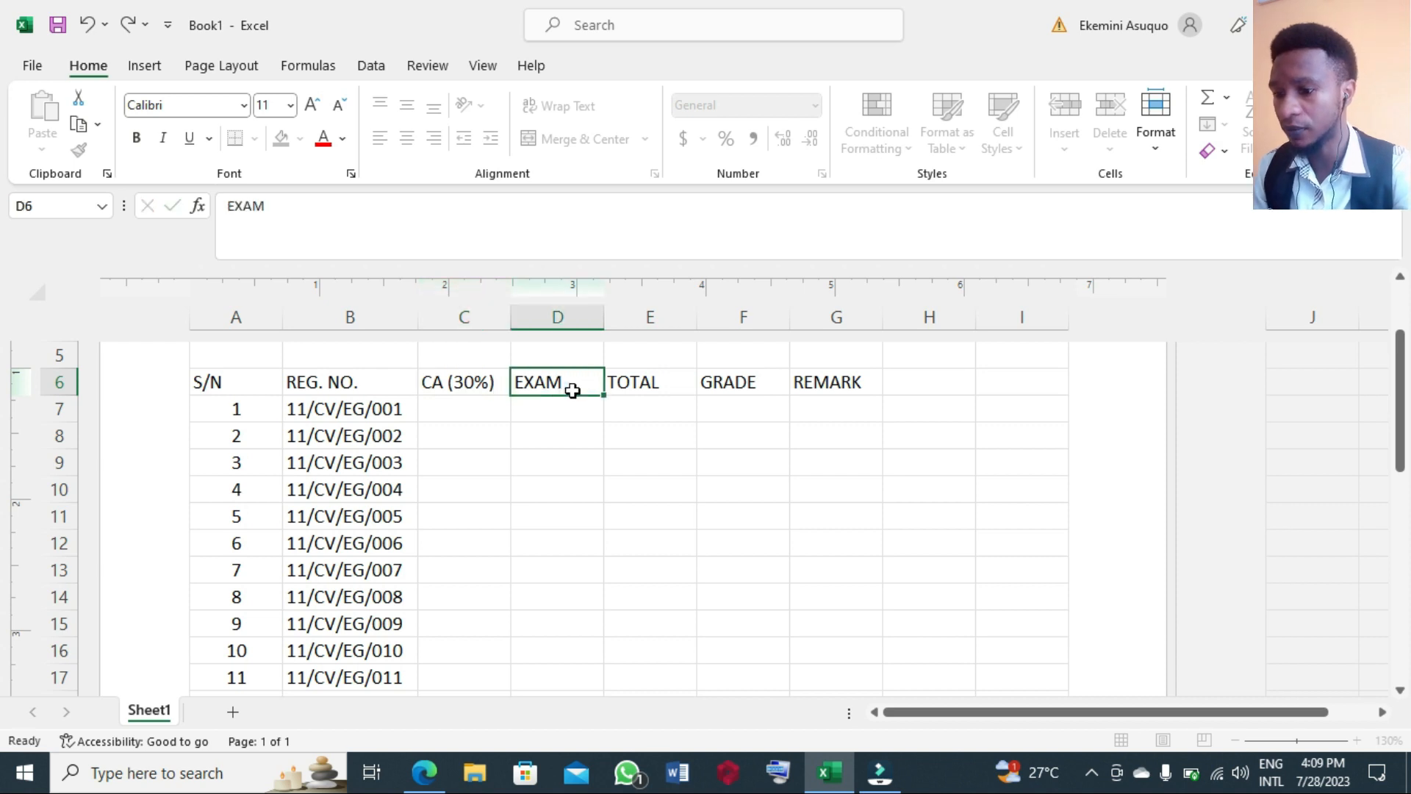
{"action": "double_click", "coordinate": [575, 391]}
{"action": "type", "text": "(70"}
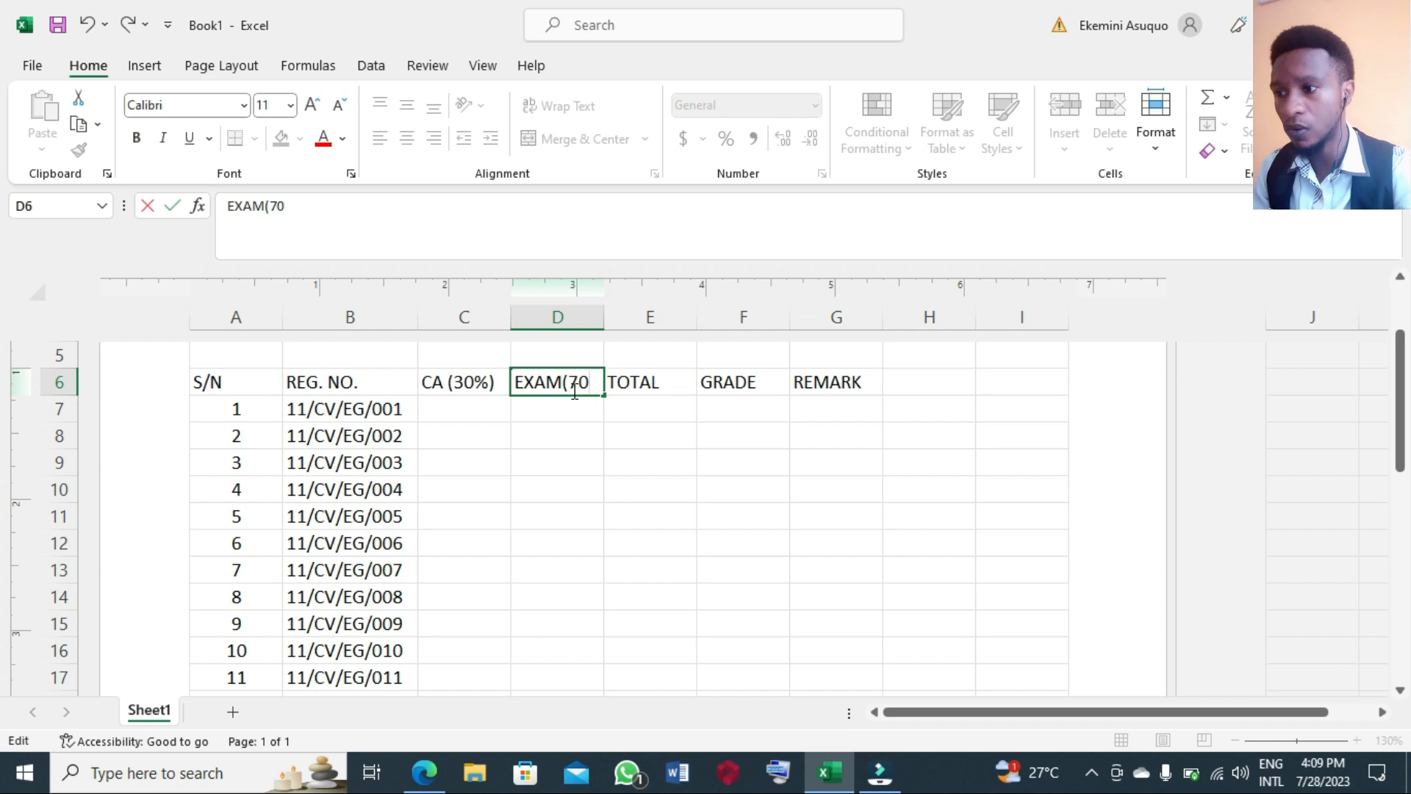
{"action": "type", "text": "%"}
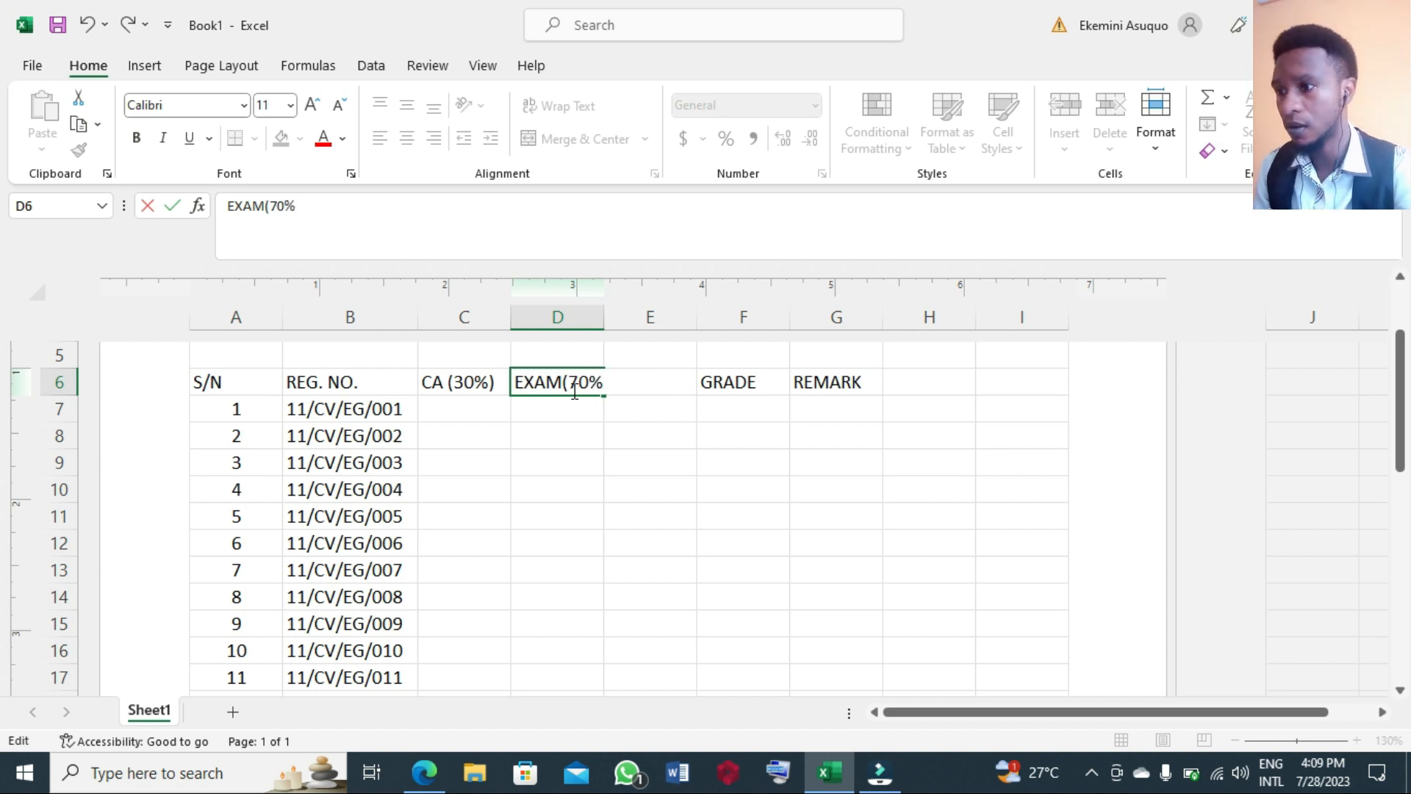
{"action": "type", "text": ")"}
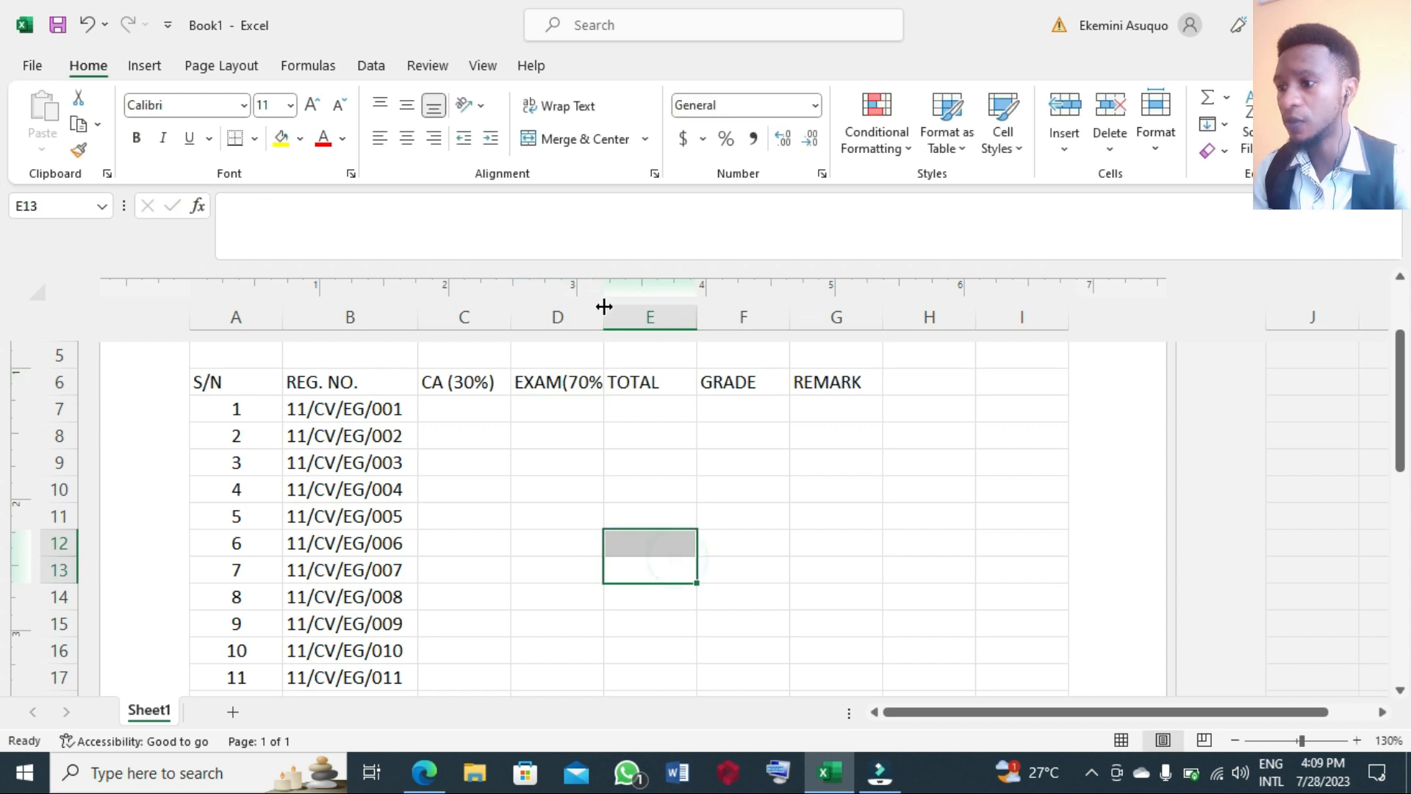
{"action": "double_click", "coordinate": [604, 308]}
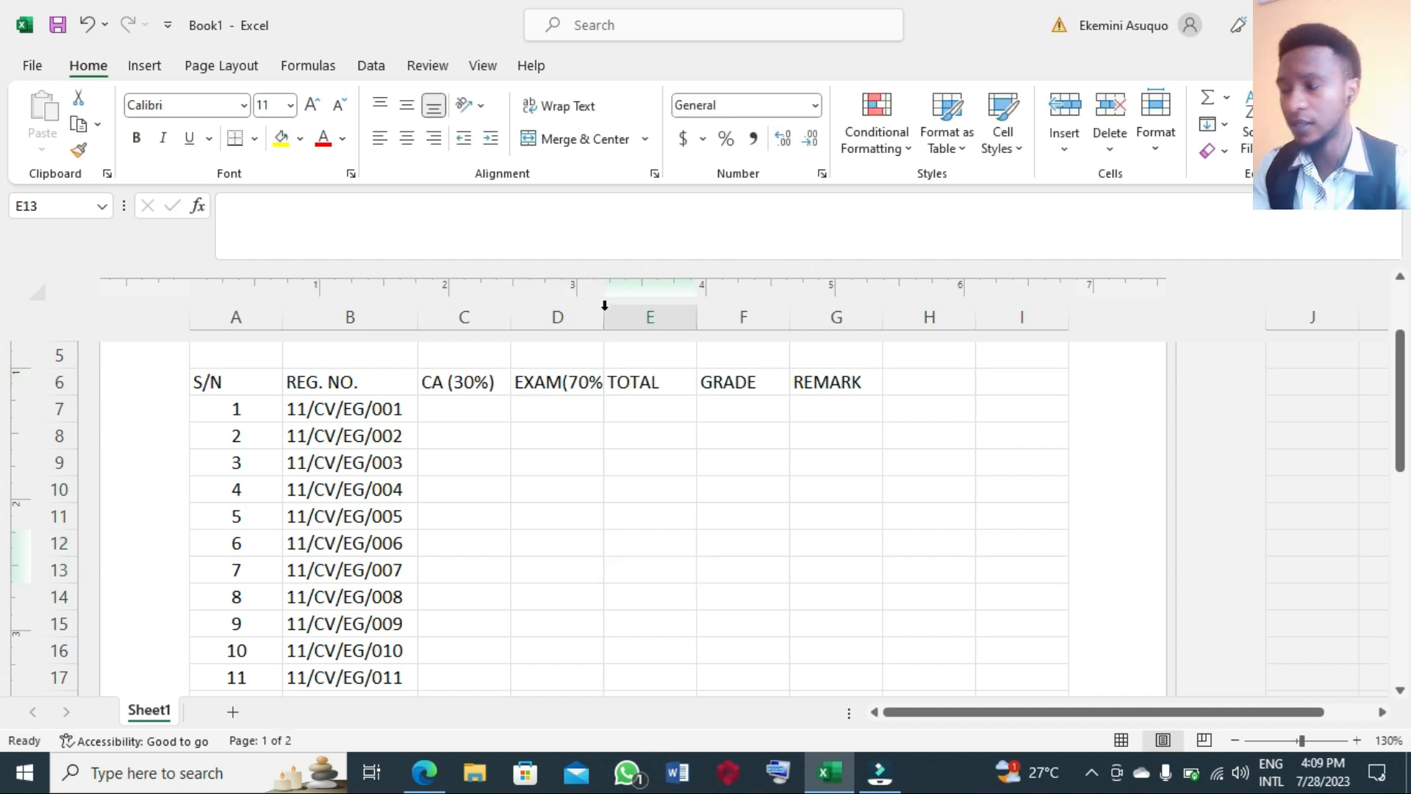
Enter the first student's scores: 27 for CA in cell C7 and 45 for the exam in cell D7
{"action": "double_click", "coordinate": [468, 406]}
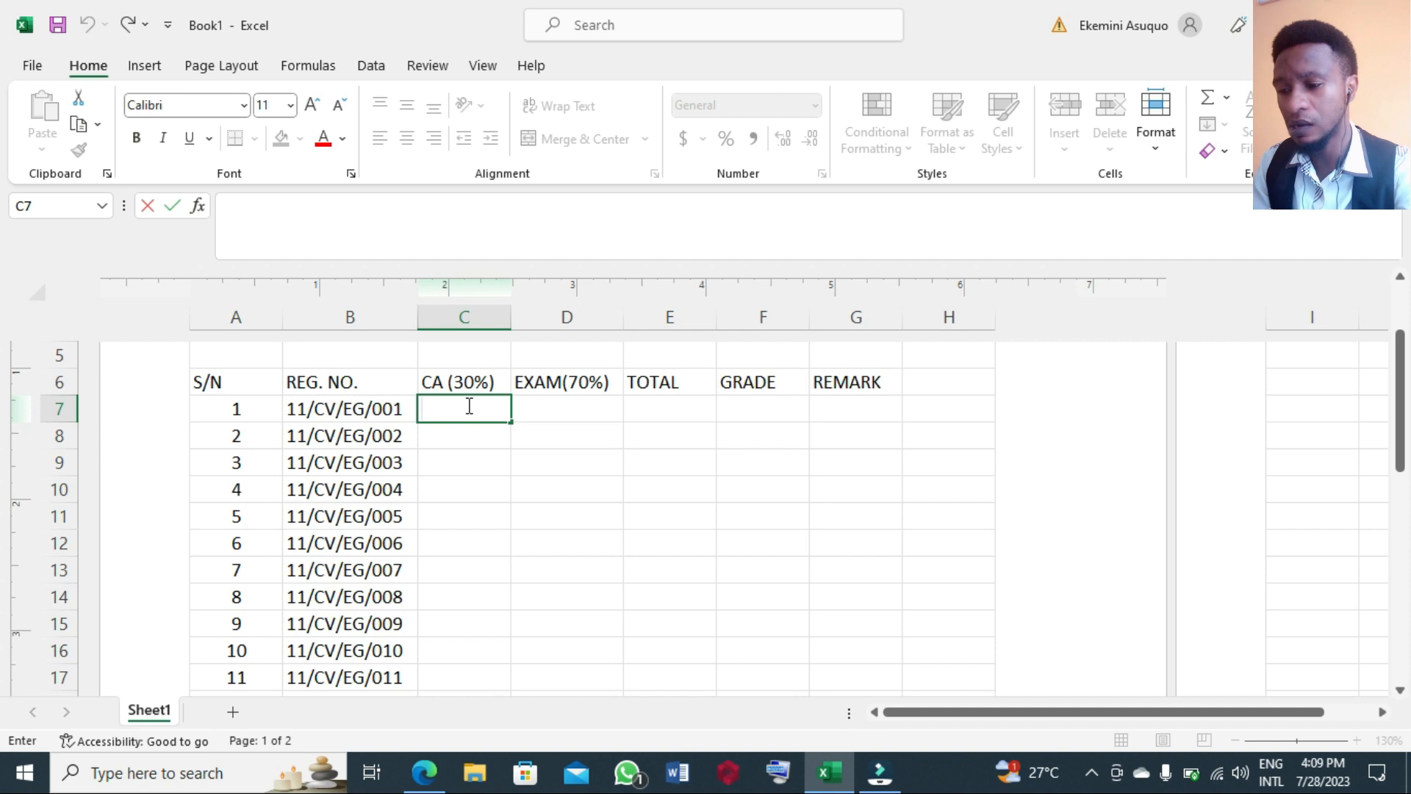
{"action": "type", "text": "27"}
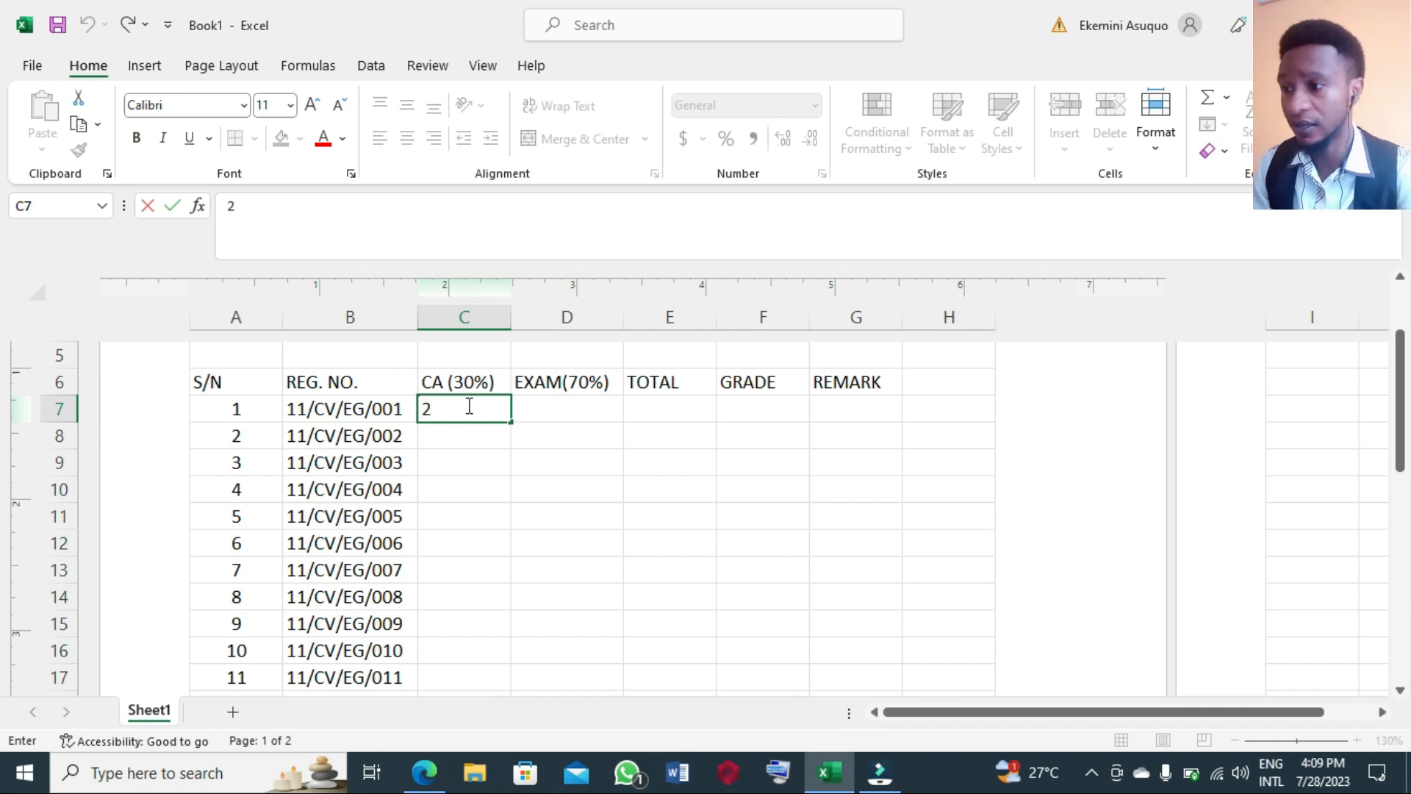
{"action": "left_click", "coordinate": [603, 458]}
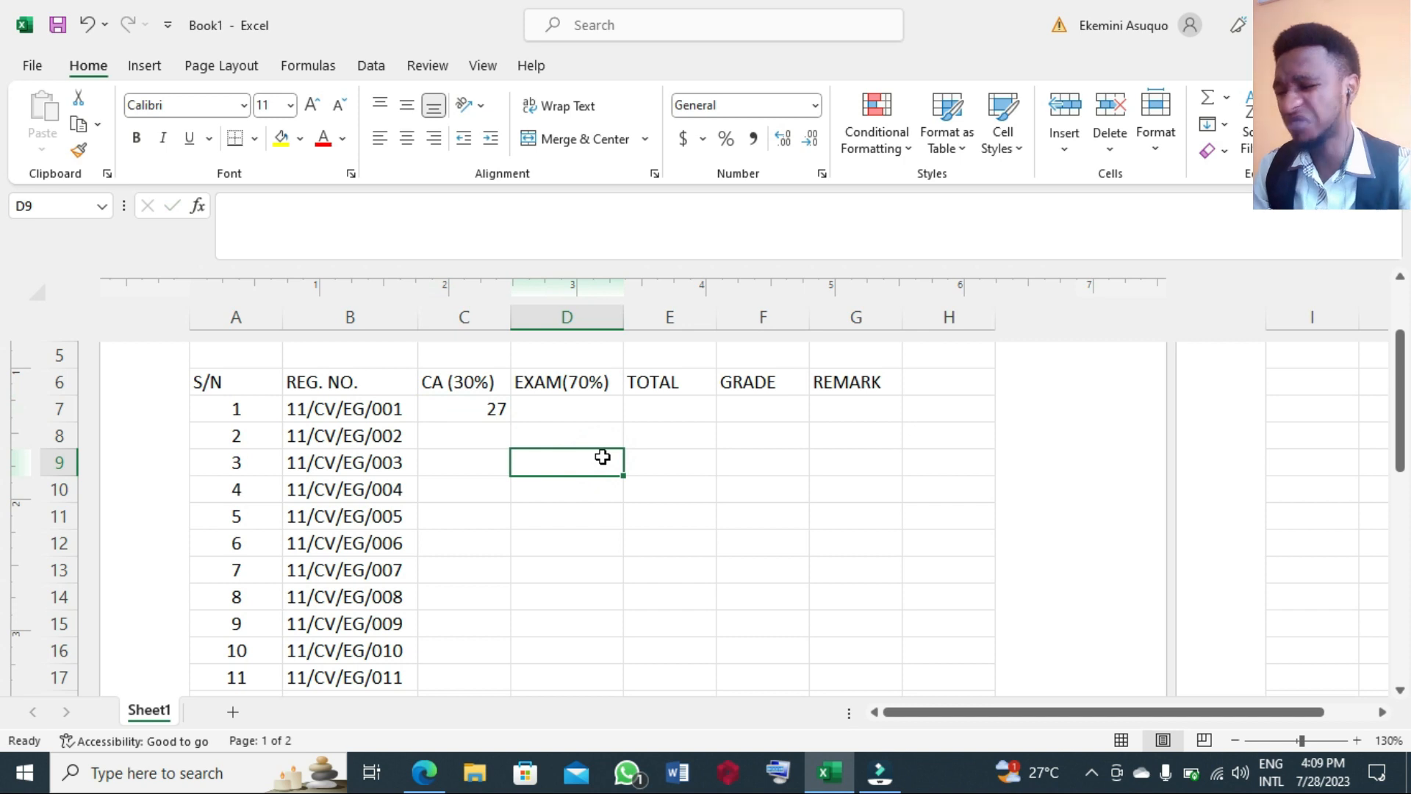
{"action": "left_click", "coordinate": [581, 407]}
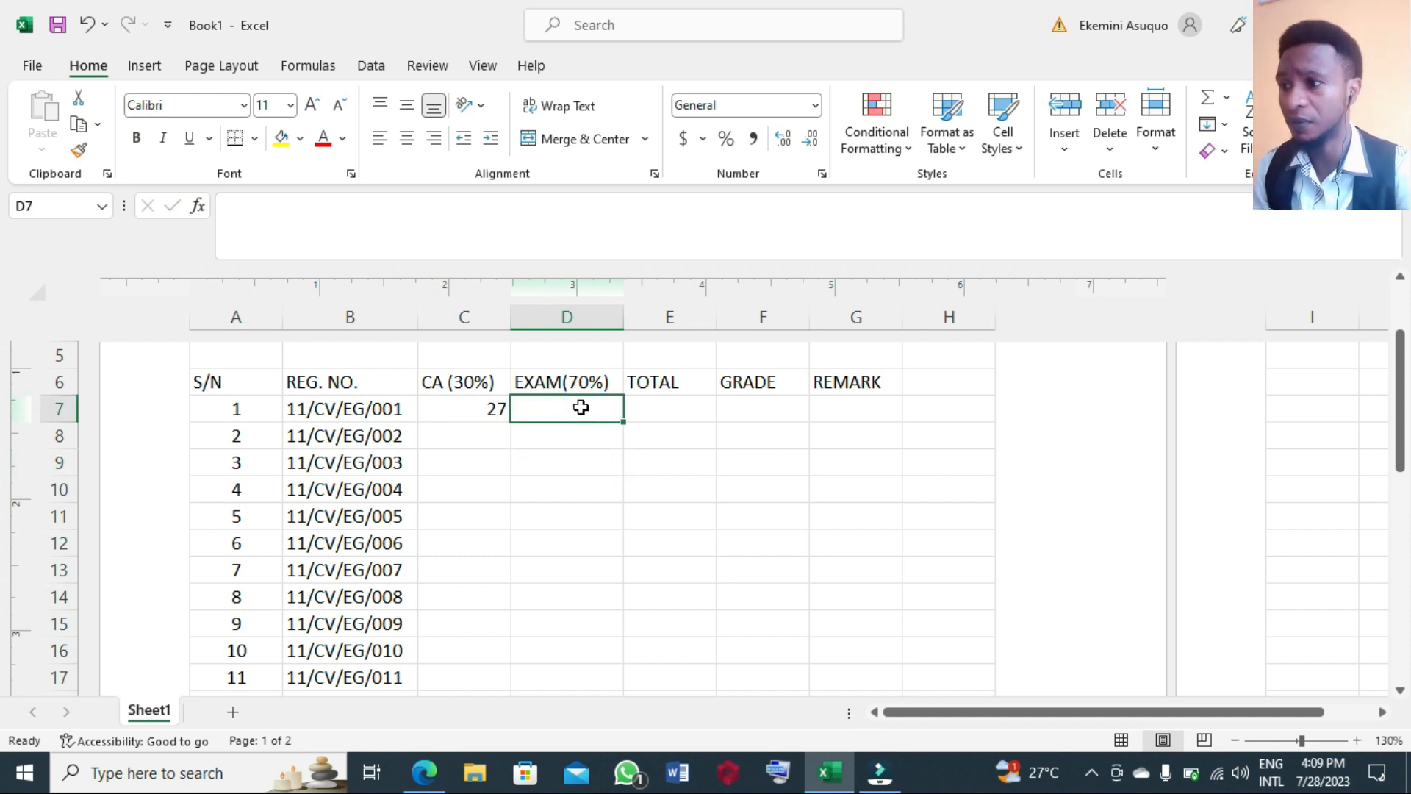
{"action": "type", "text": "45"}
{"action": "left_click", "coordinate": [580, 408]}
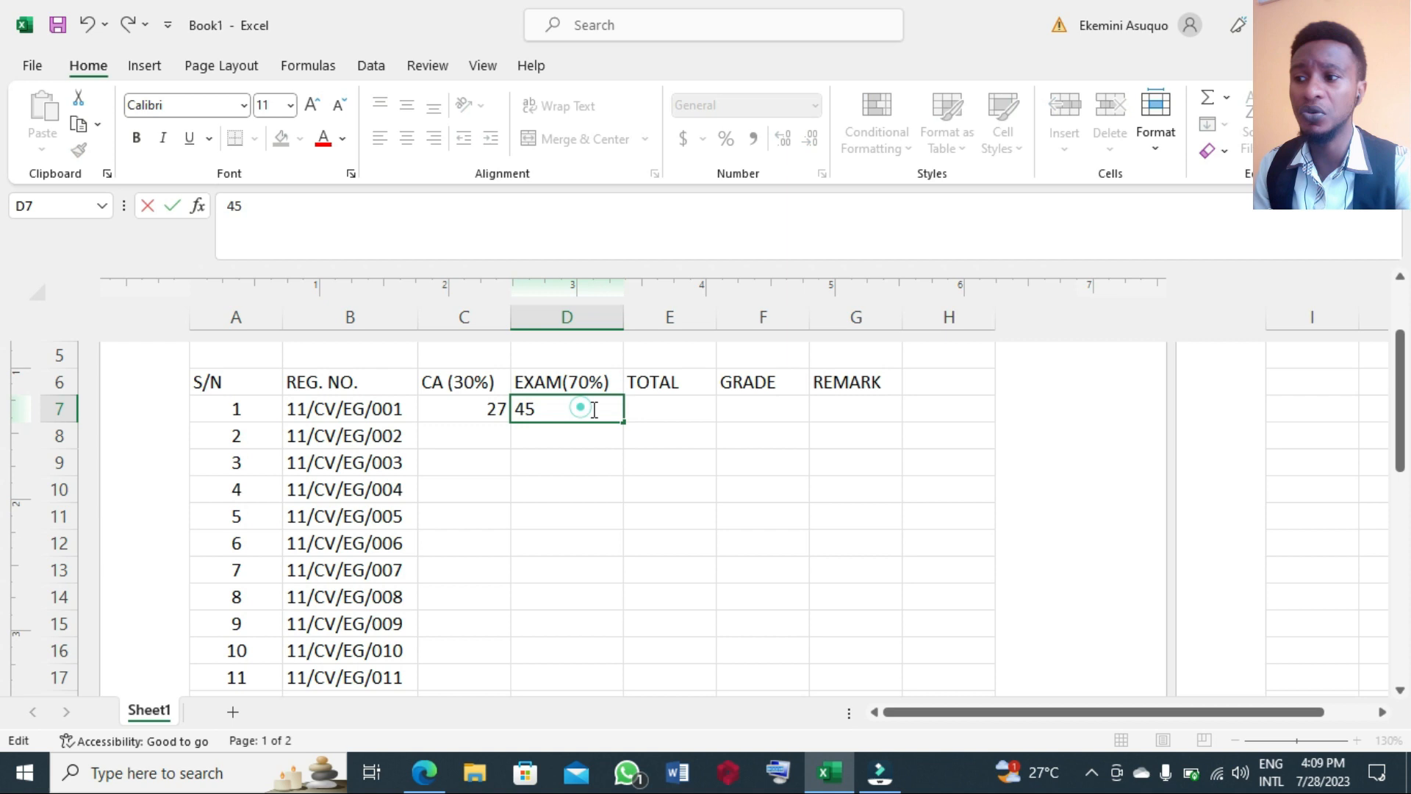
{"action": "left_click", "coordinate": [642, 492]}
Calculate the first student's total in cell E7 with the formula =C7+D7
{"action": "left_click", "coordinate": [660, 401]}
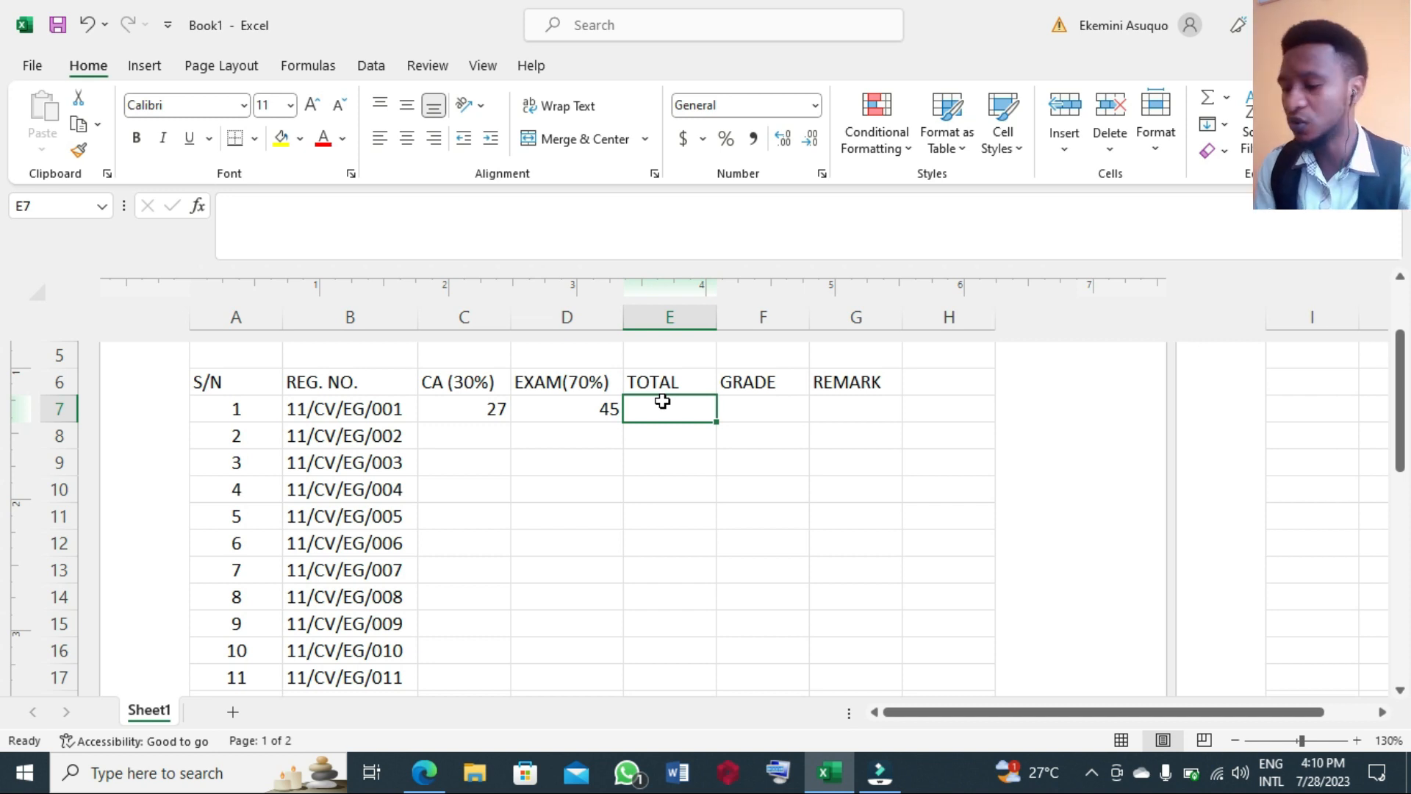
{"action": "double_click", "coordinate": [665, 406]}
{"action": "type", "text": "="}
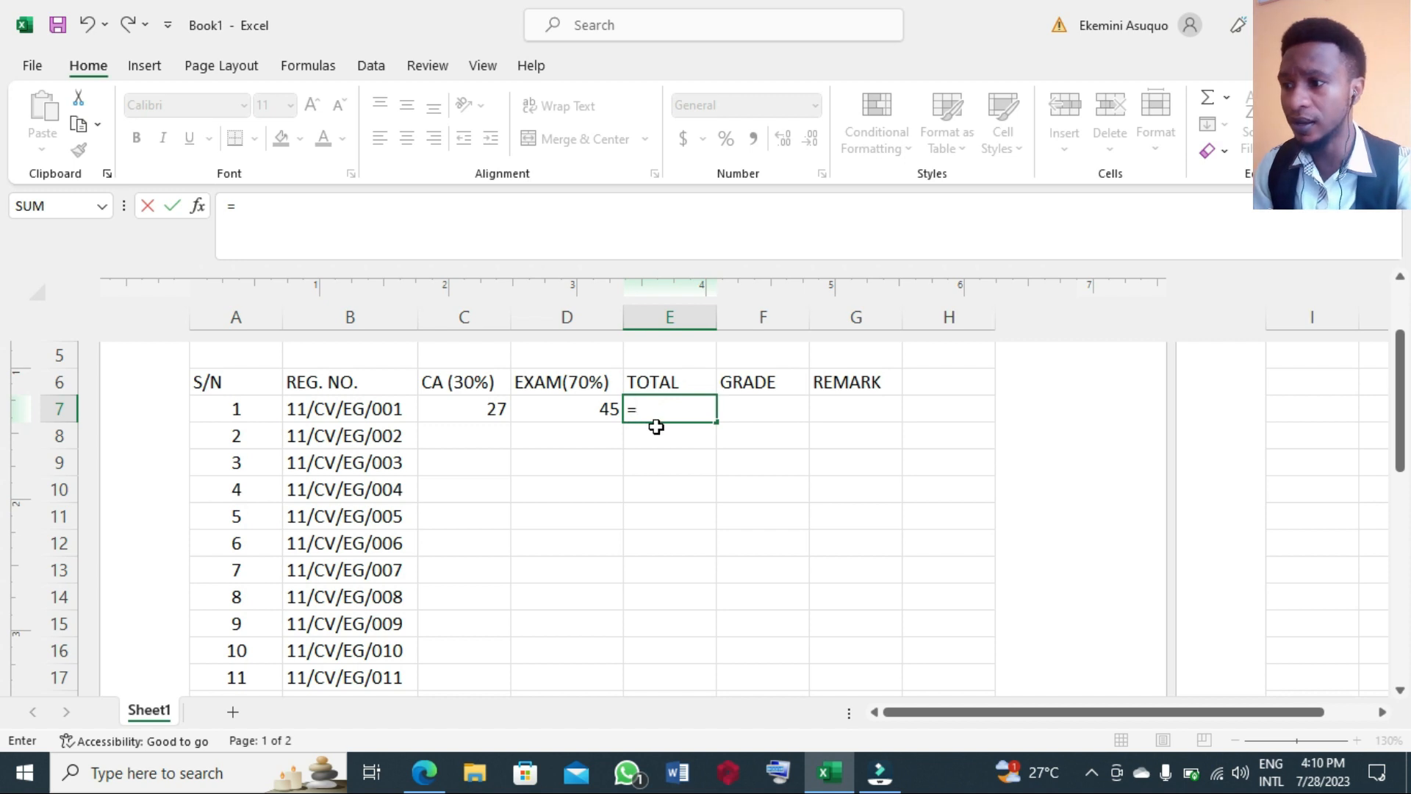
{"action": "left_click", "coordinate": [487, 415]}
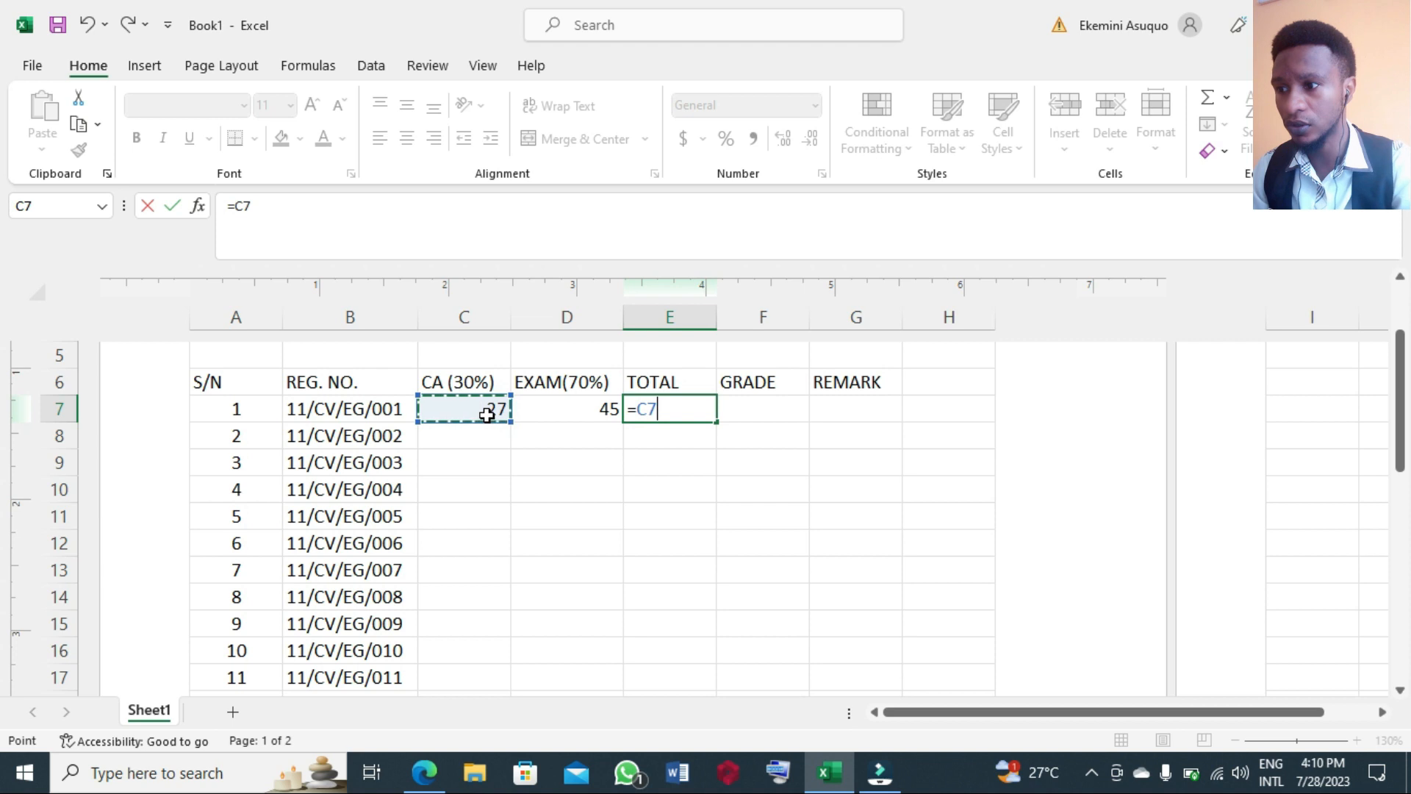
{"action": "type", "text": "+"}
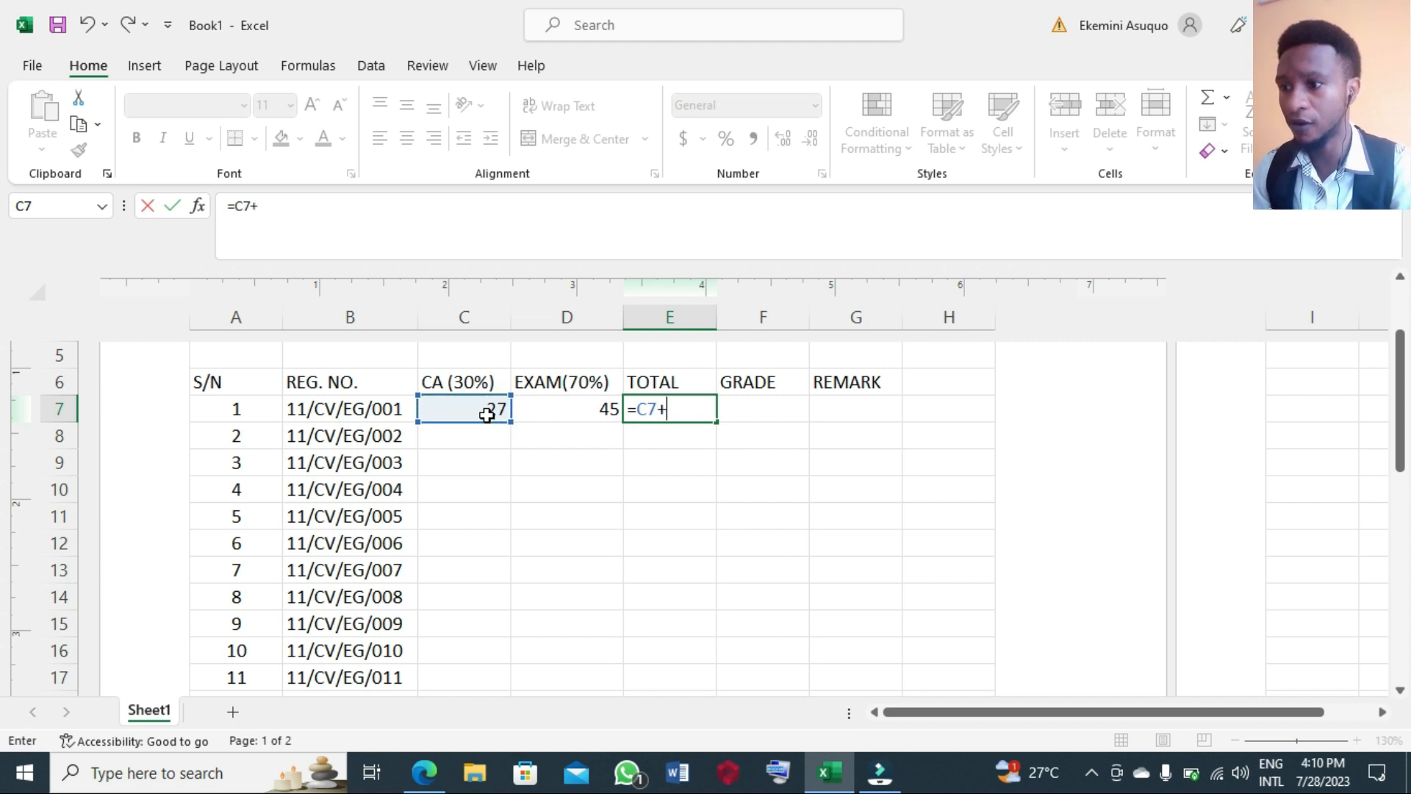
{"action": "left_click", "coordinate": [564, 414]}
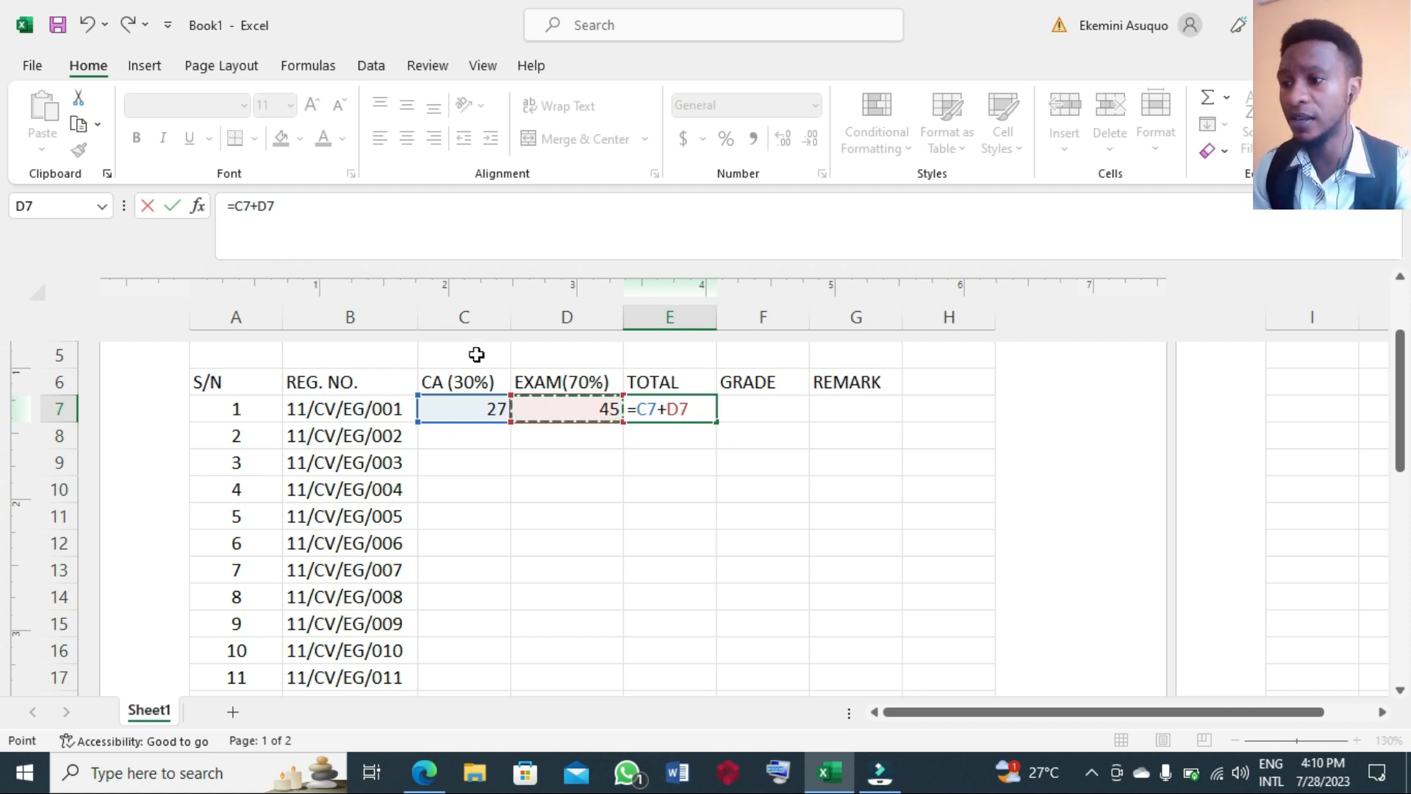
{"action": "key", "text": "Return"}
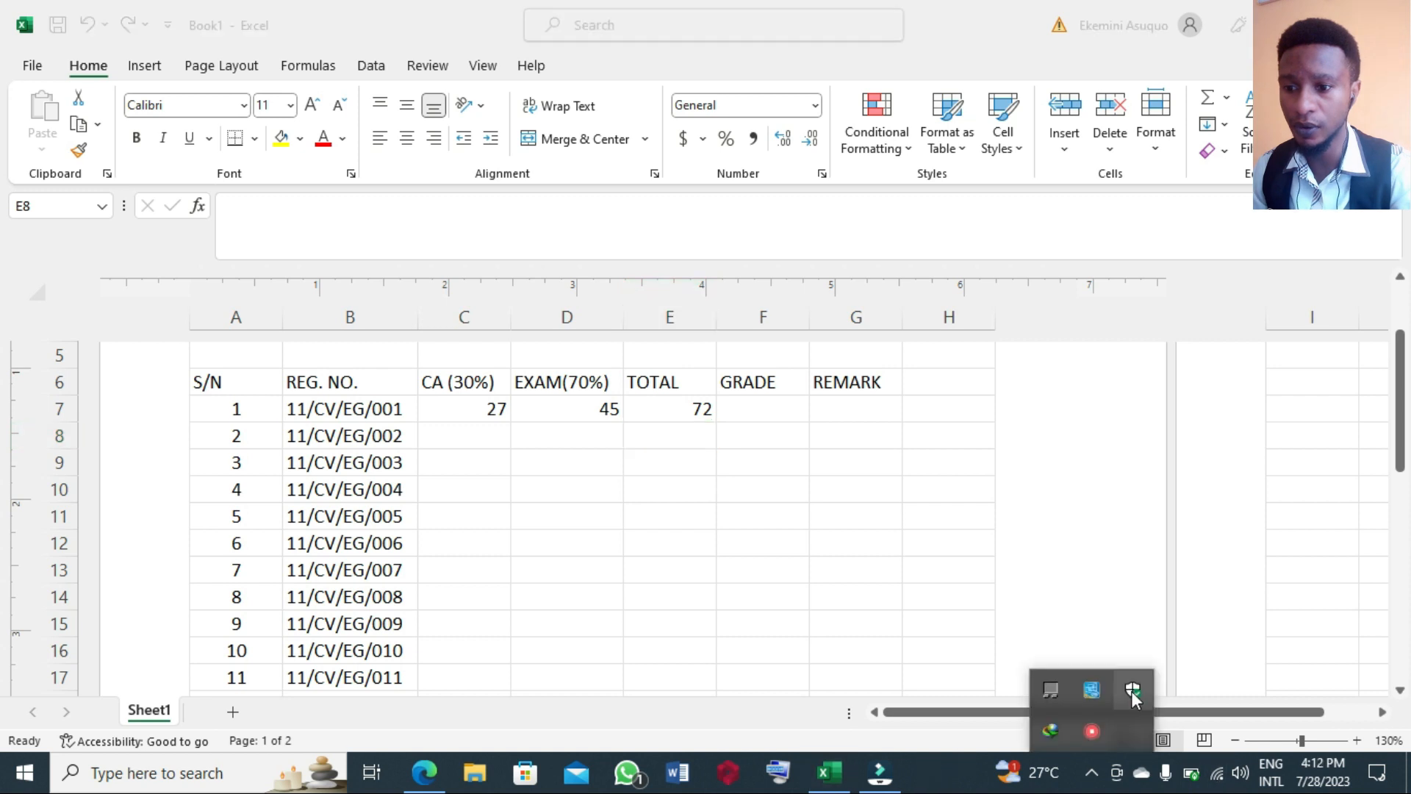
{"action": "left_click", "coordinate": [1131, 690]}
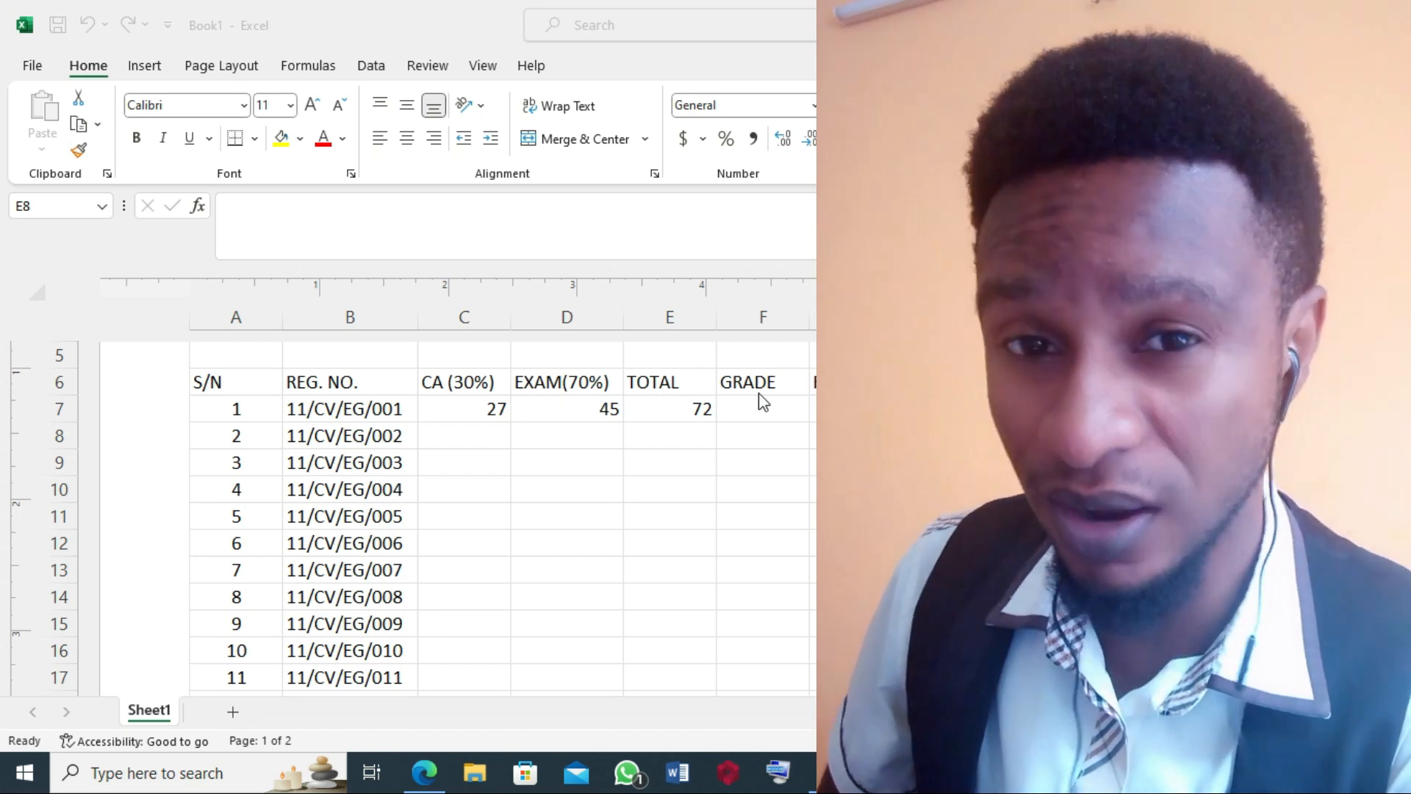
{"action": "left_click", "coordinate": [750, 409]}
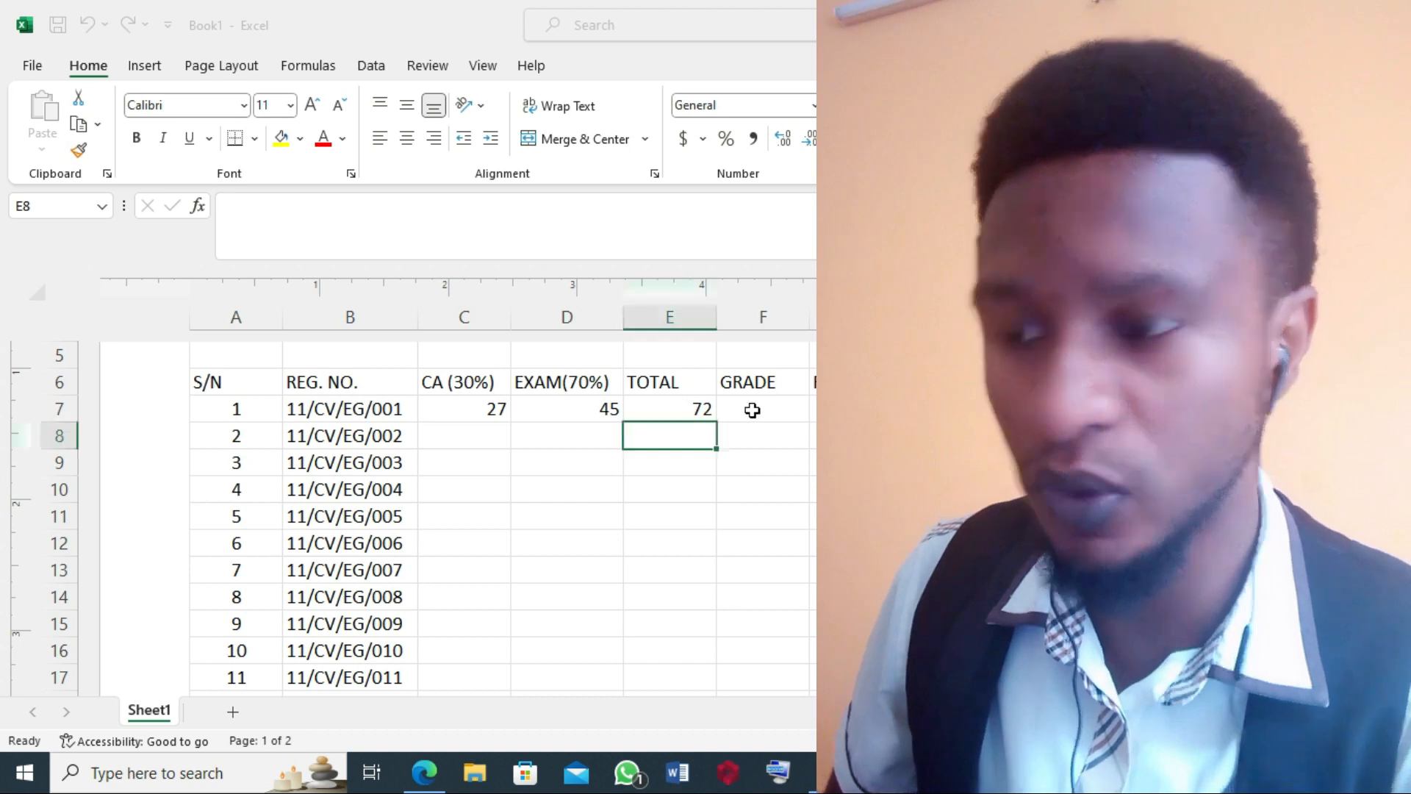
{"action": "left_click", "coordinate": [752, 410]}
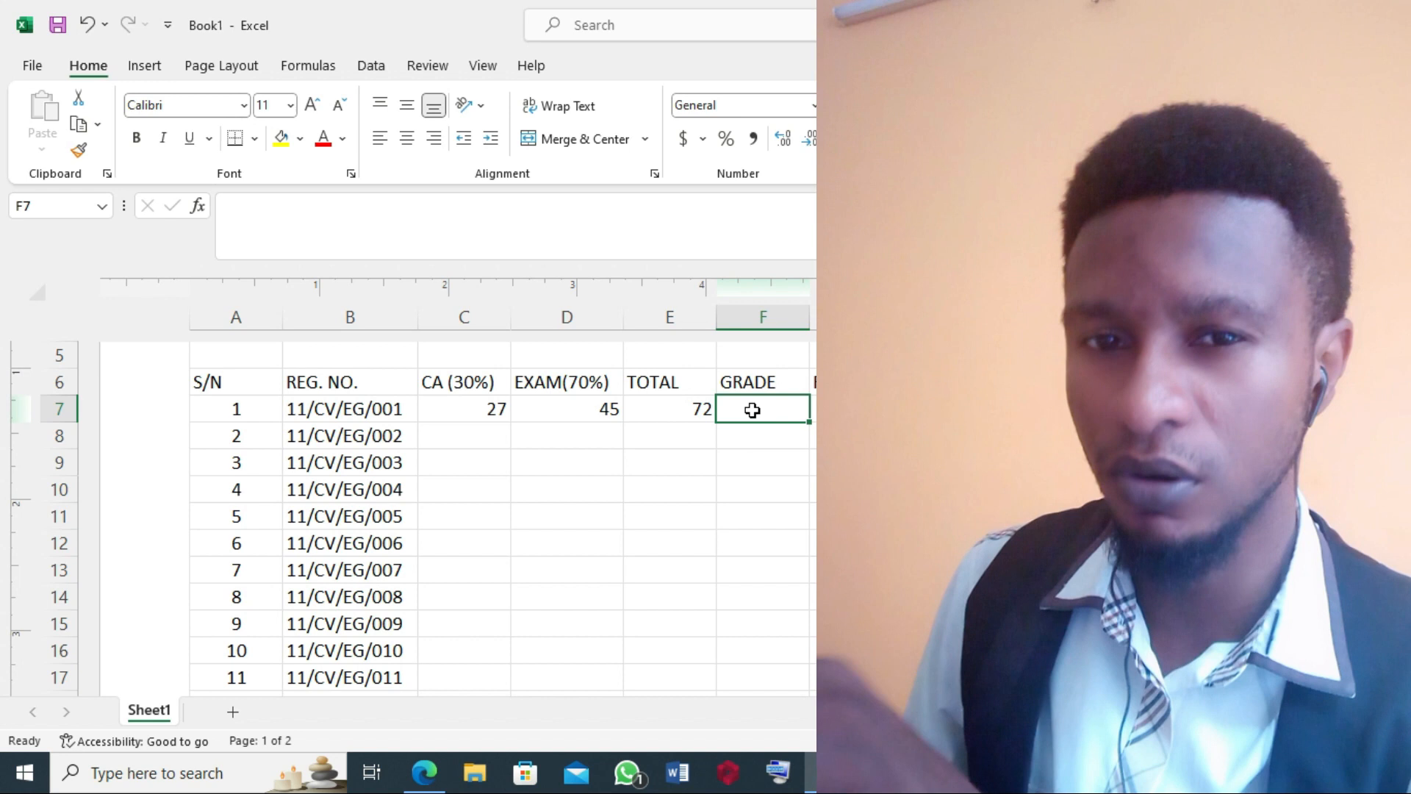
{"action": "double_click", "coordinate": [753, 411]}
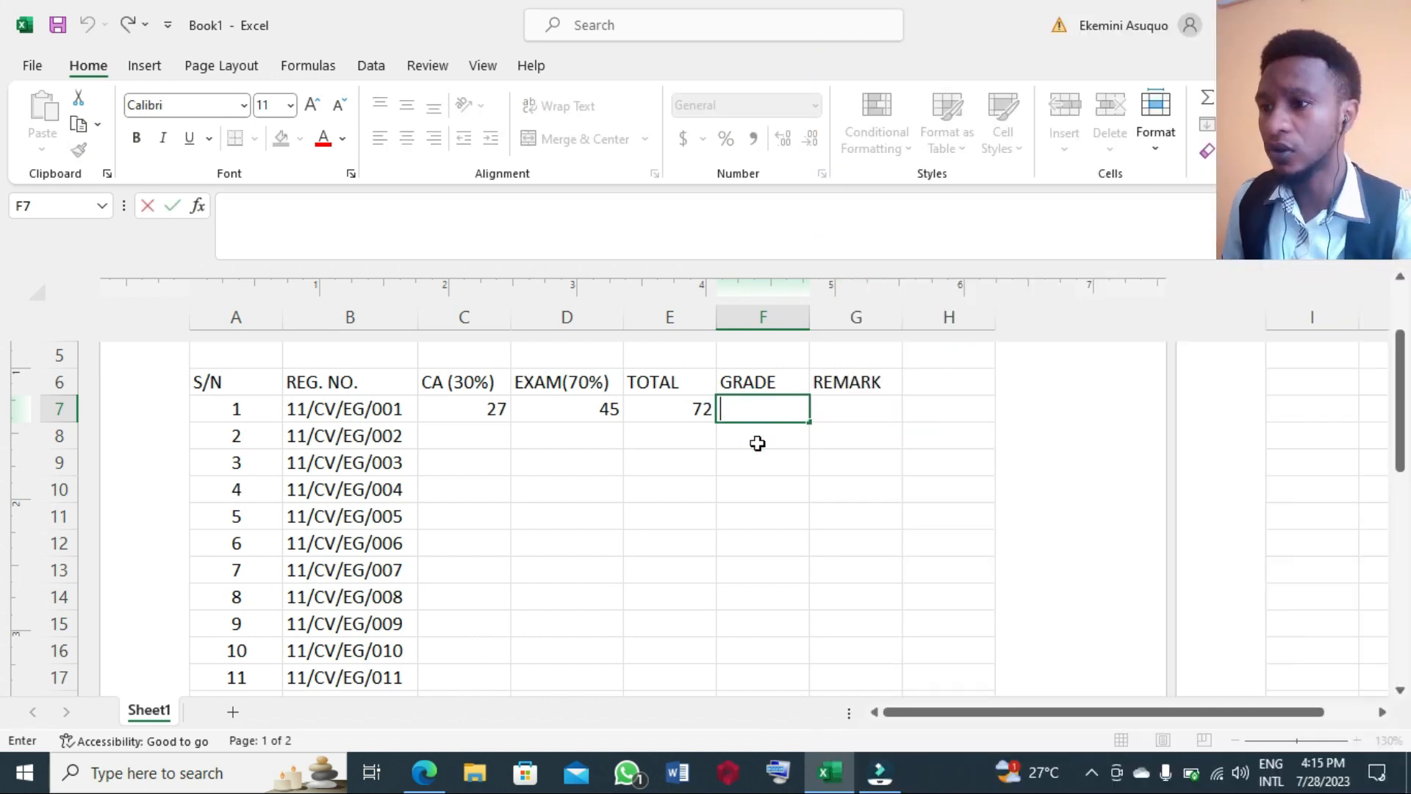
{"action": "left_click", "coordinate": [756, 433]}
{"action": "double_click", "coordinate": [756, 409]}
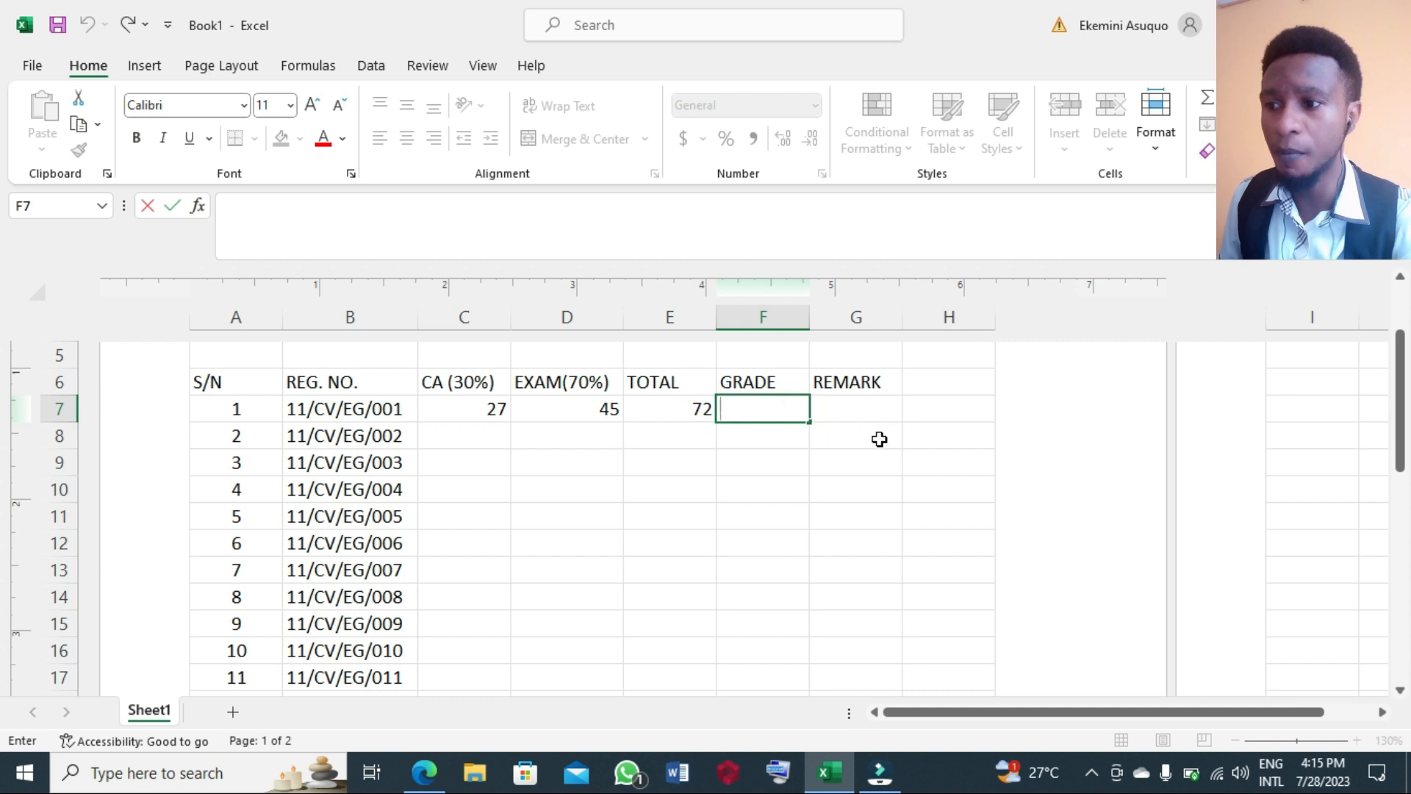
{"action": "left_click", "coordinate": [683, 401]}
Enter the first grade condition in cell F7 as =IF(E7<40, ""), with an empty text result
{"action": "left_click", "coordinate": [753, 404]}
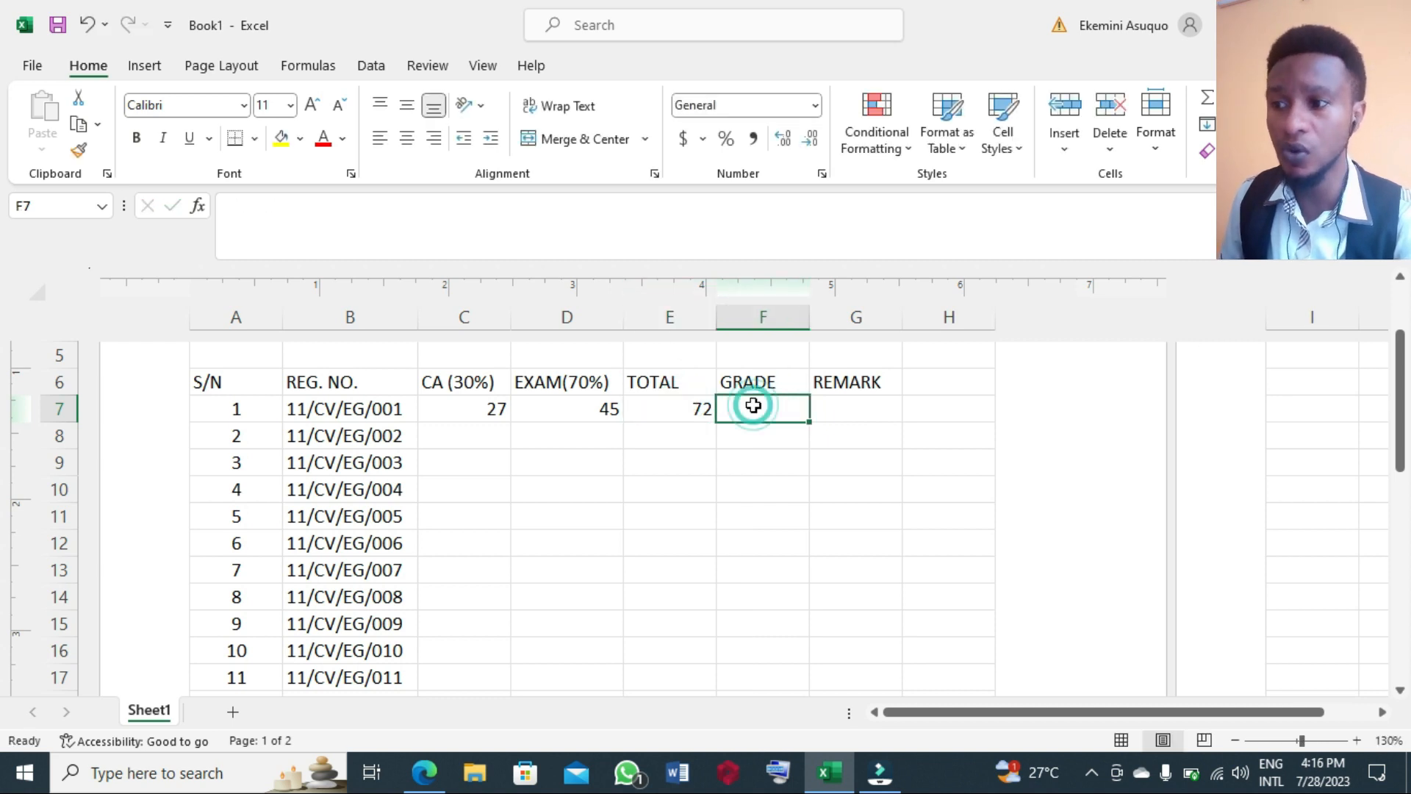
{"action": "double_click", "coordinate": [754, 406]}
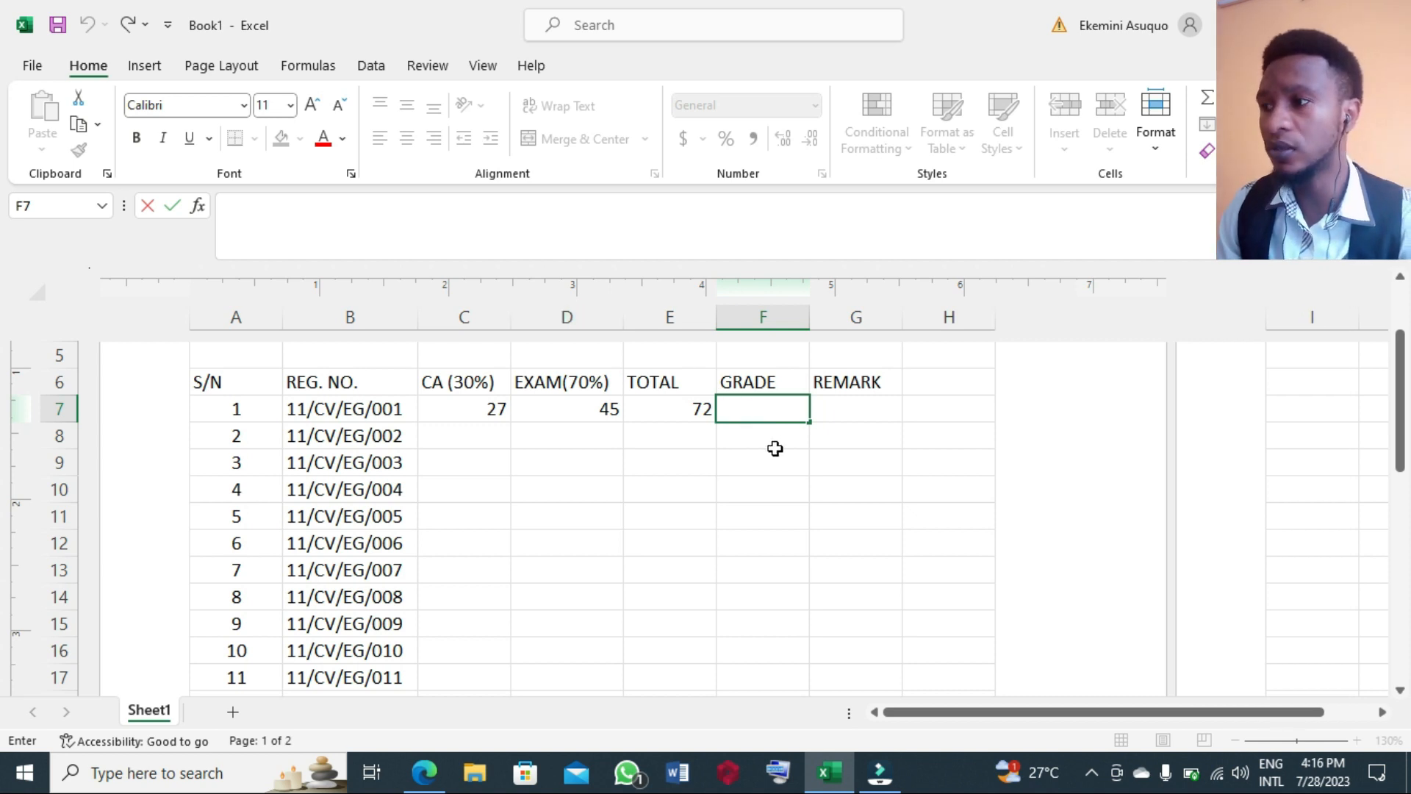
{"action": "type", "text": "="}
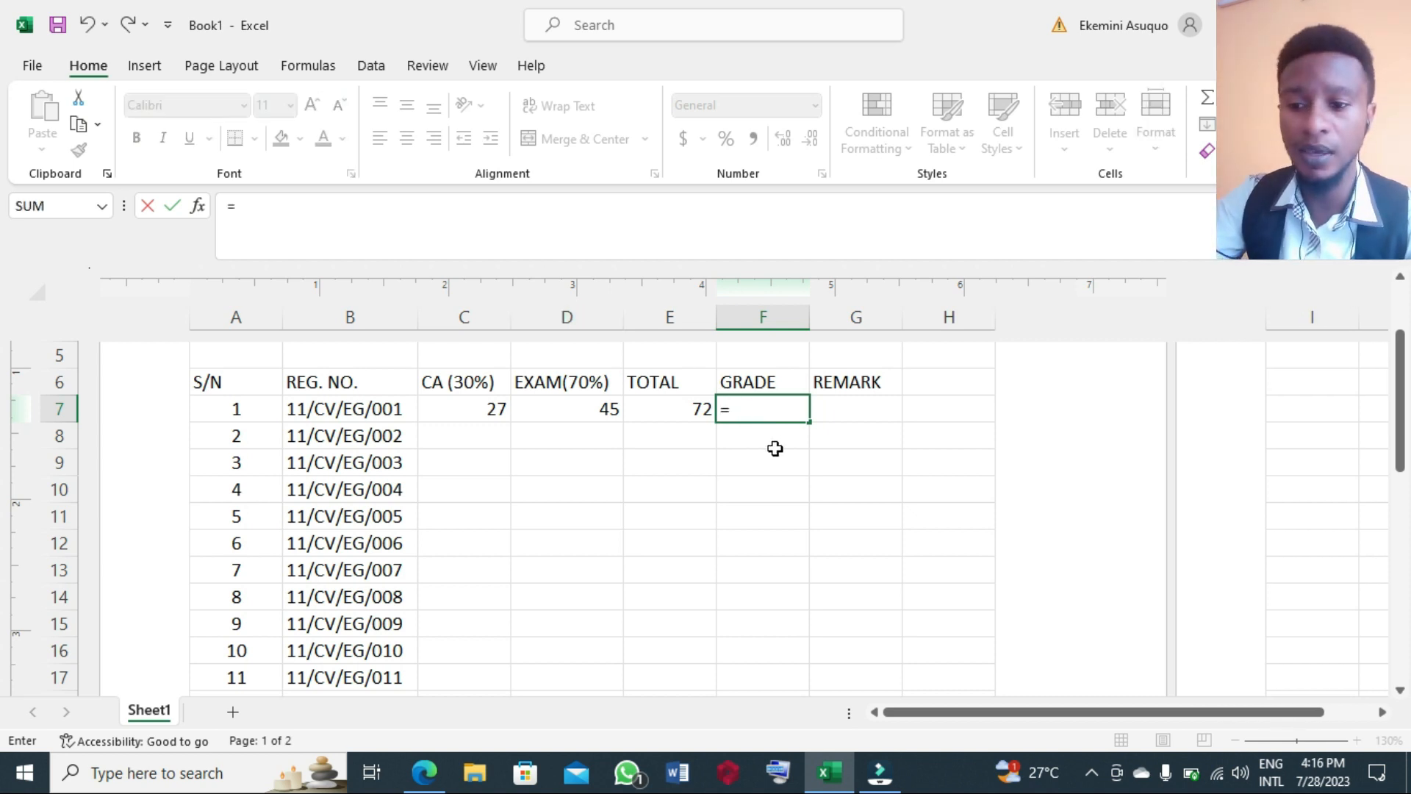
{"action": "left_click", "coordinate": [369, 222]}
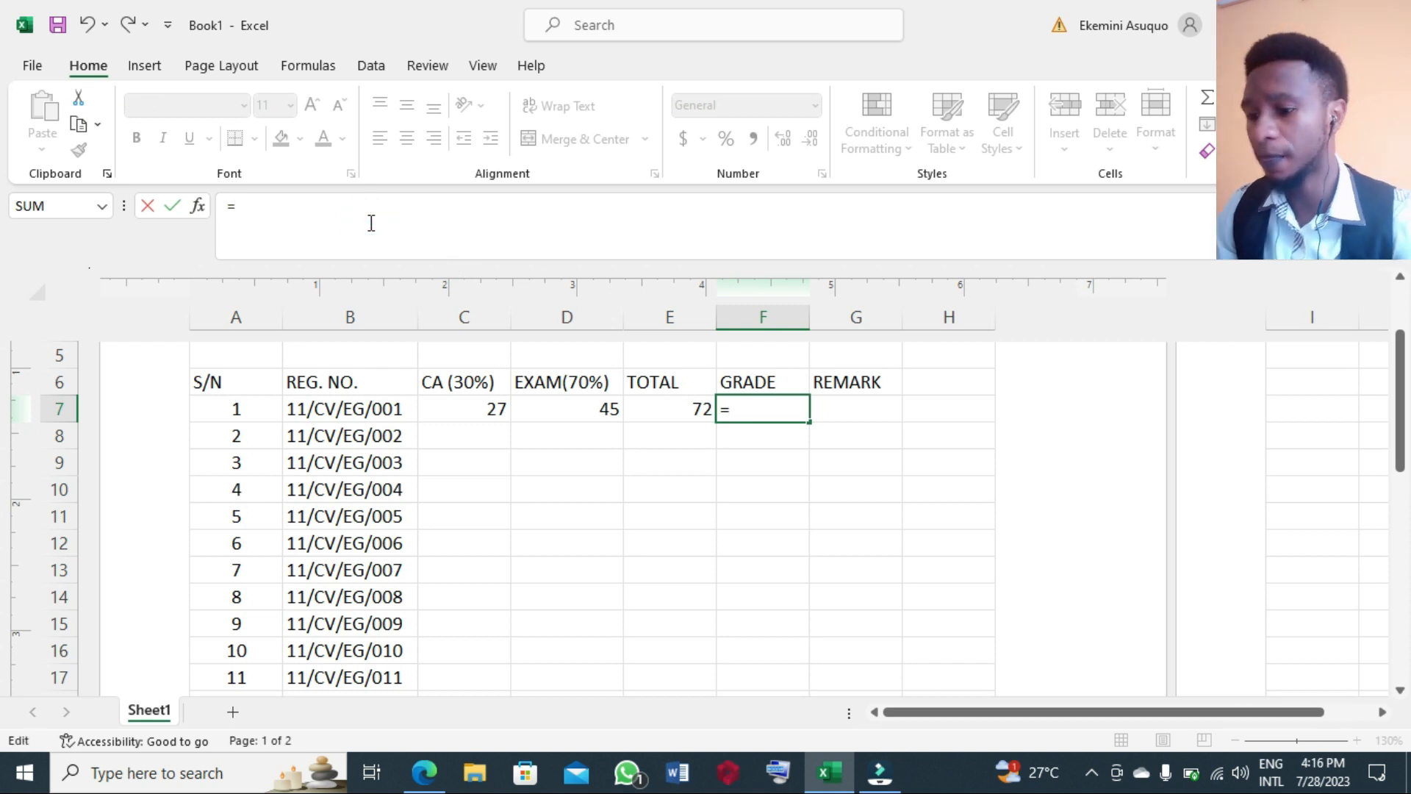
{"action": "type", "text": "IF"}
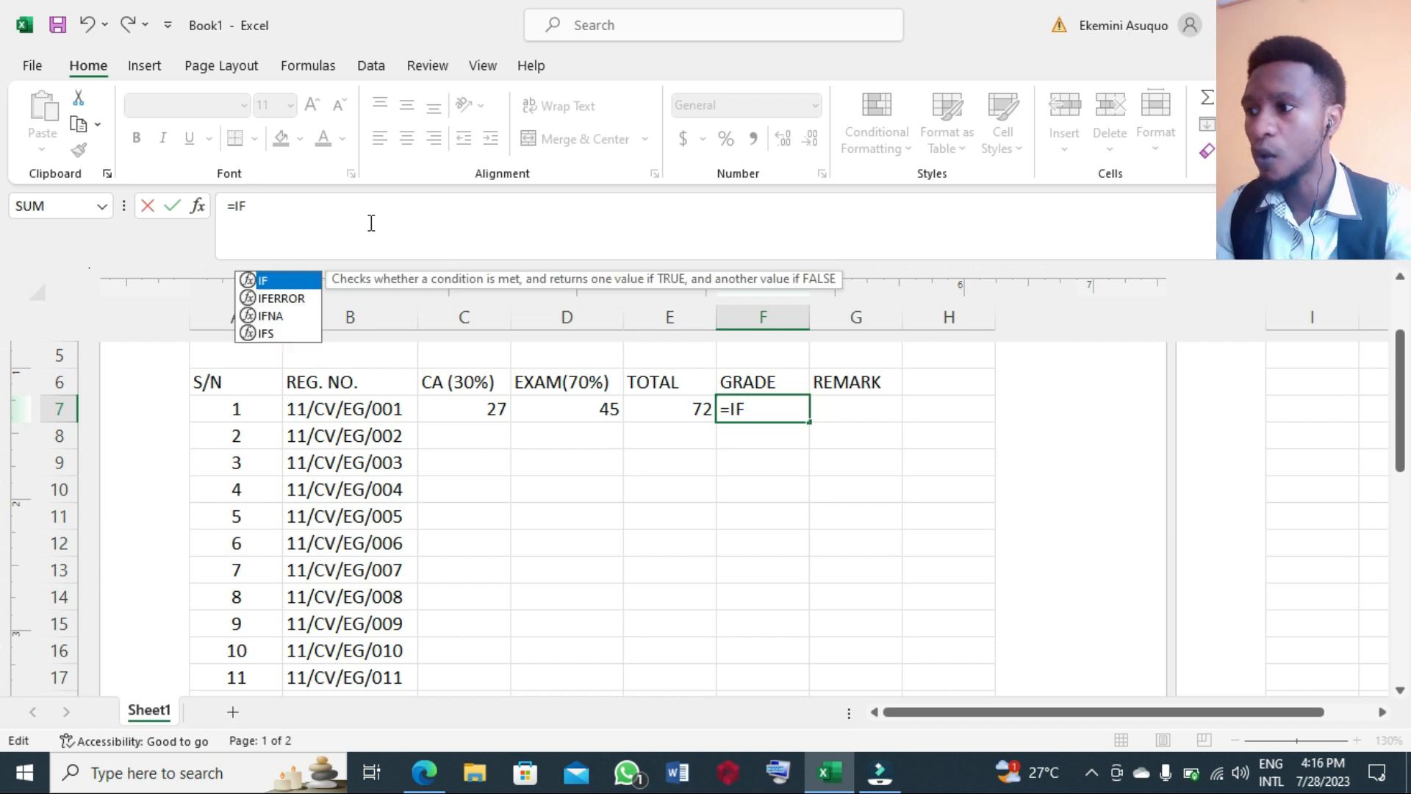
{"action": "type", "text": "("}
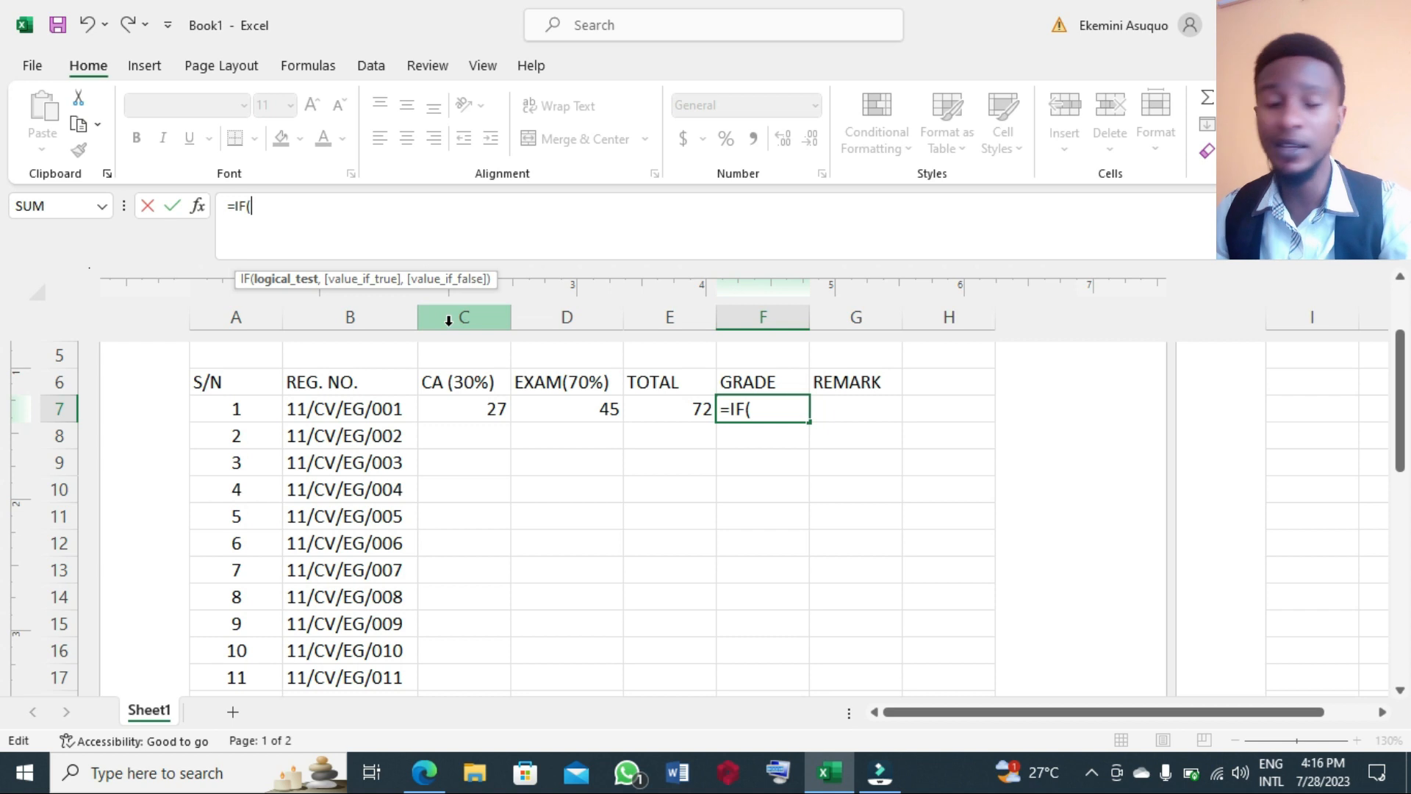
{"action": "left_click", "coordinate": [682, 413]}
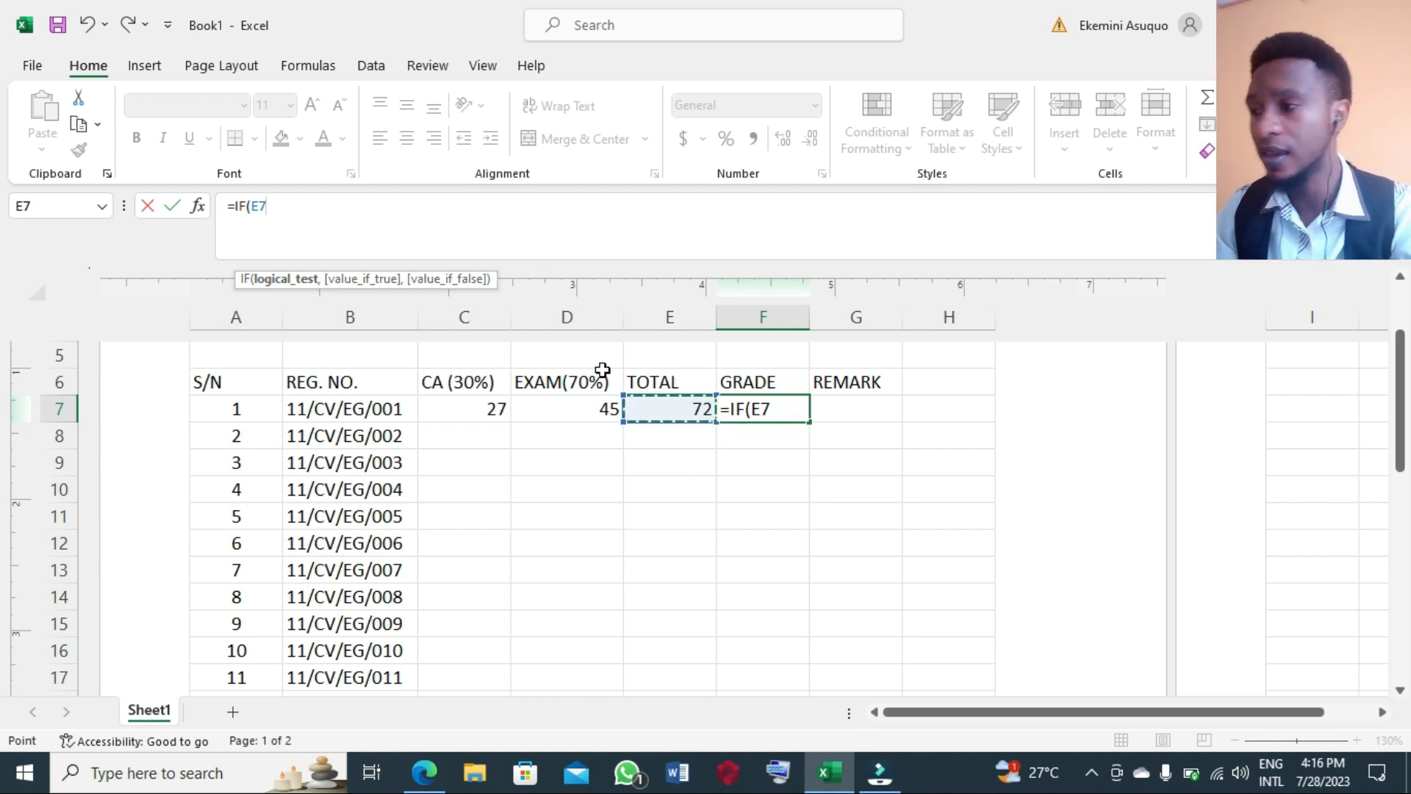
{"action": "type", "text": "<40"}
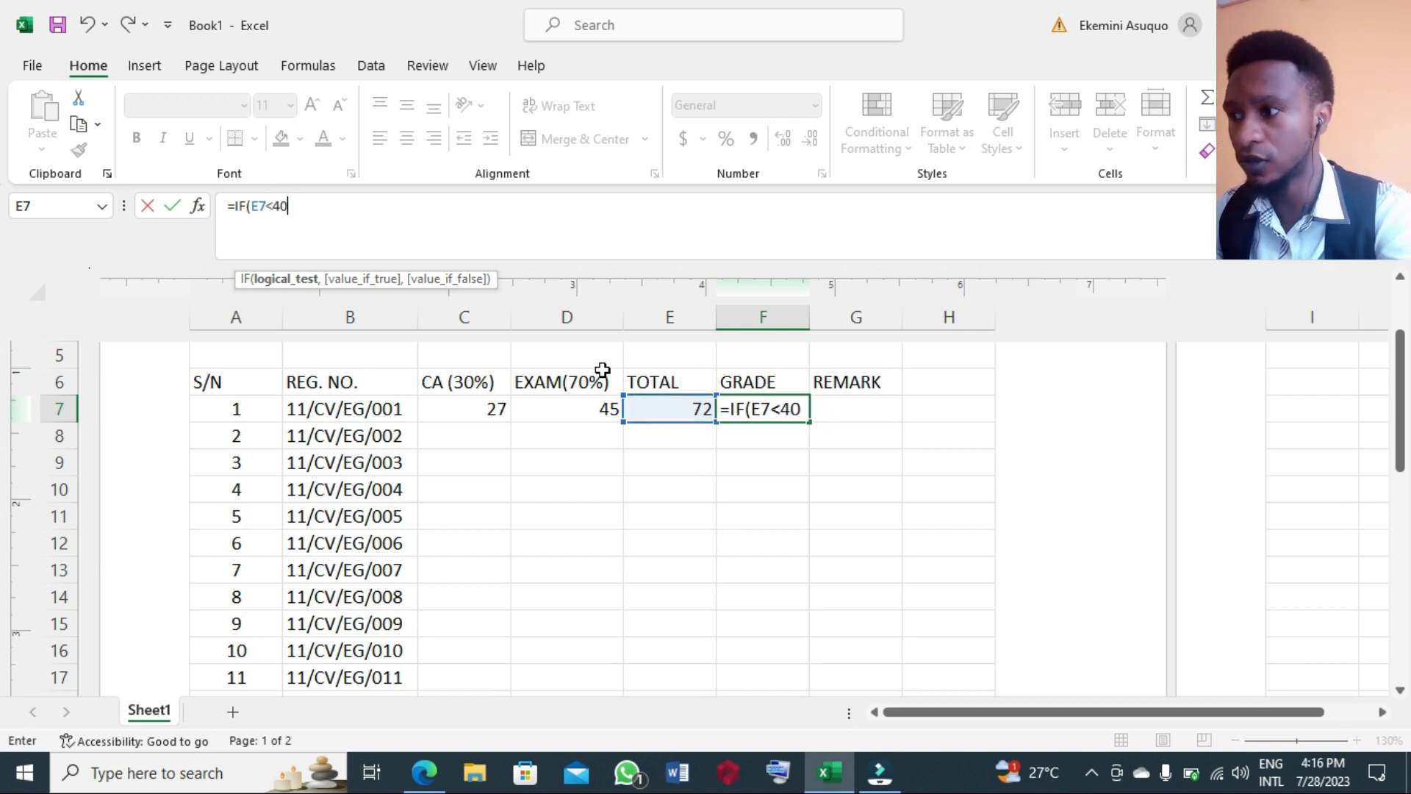
{"action": "type", "text": ","}
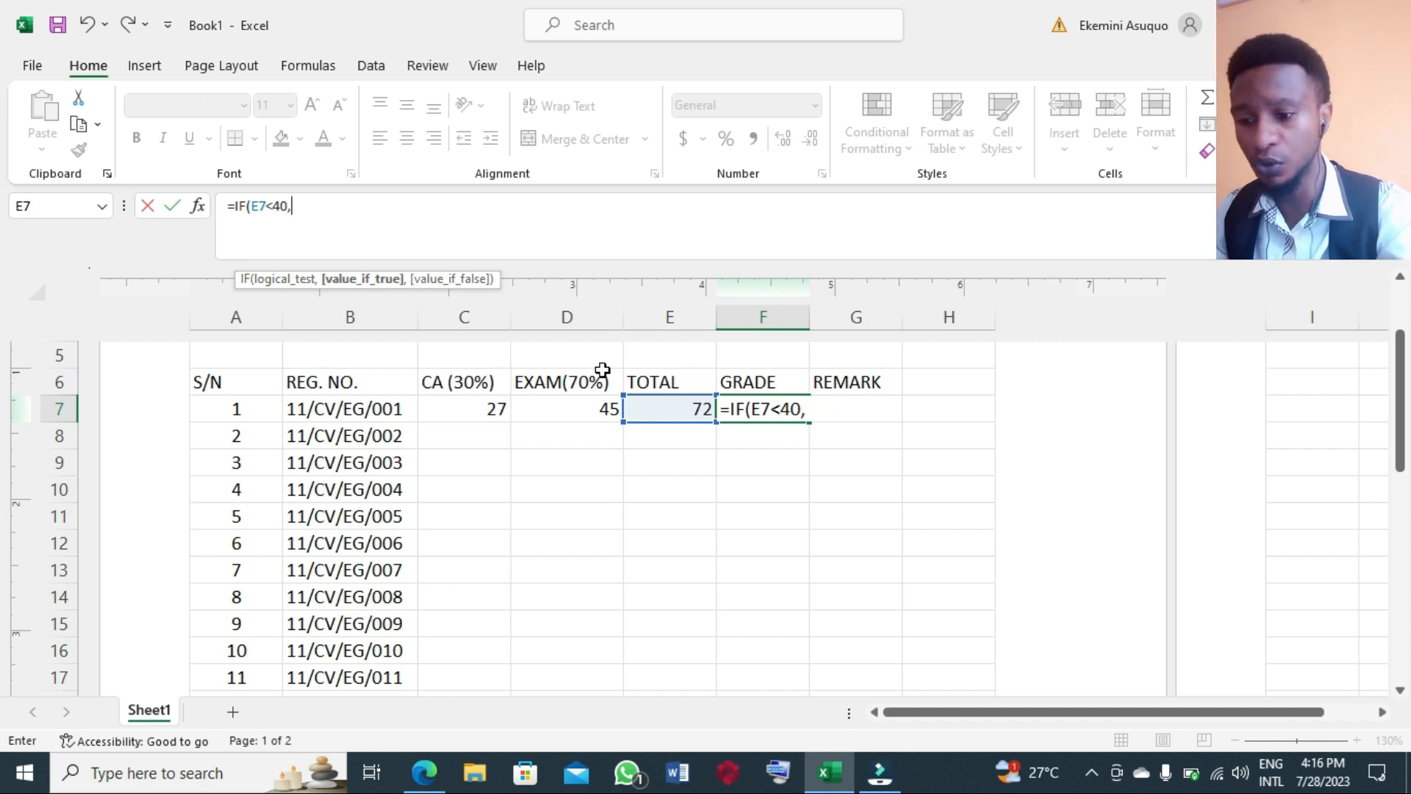
{"action": "type", "text": " \"\"\""}
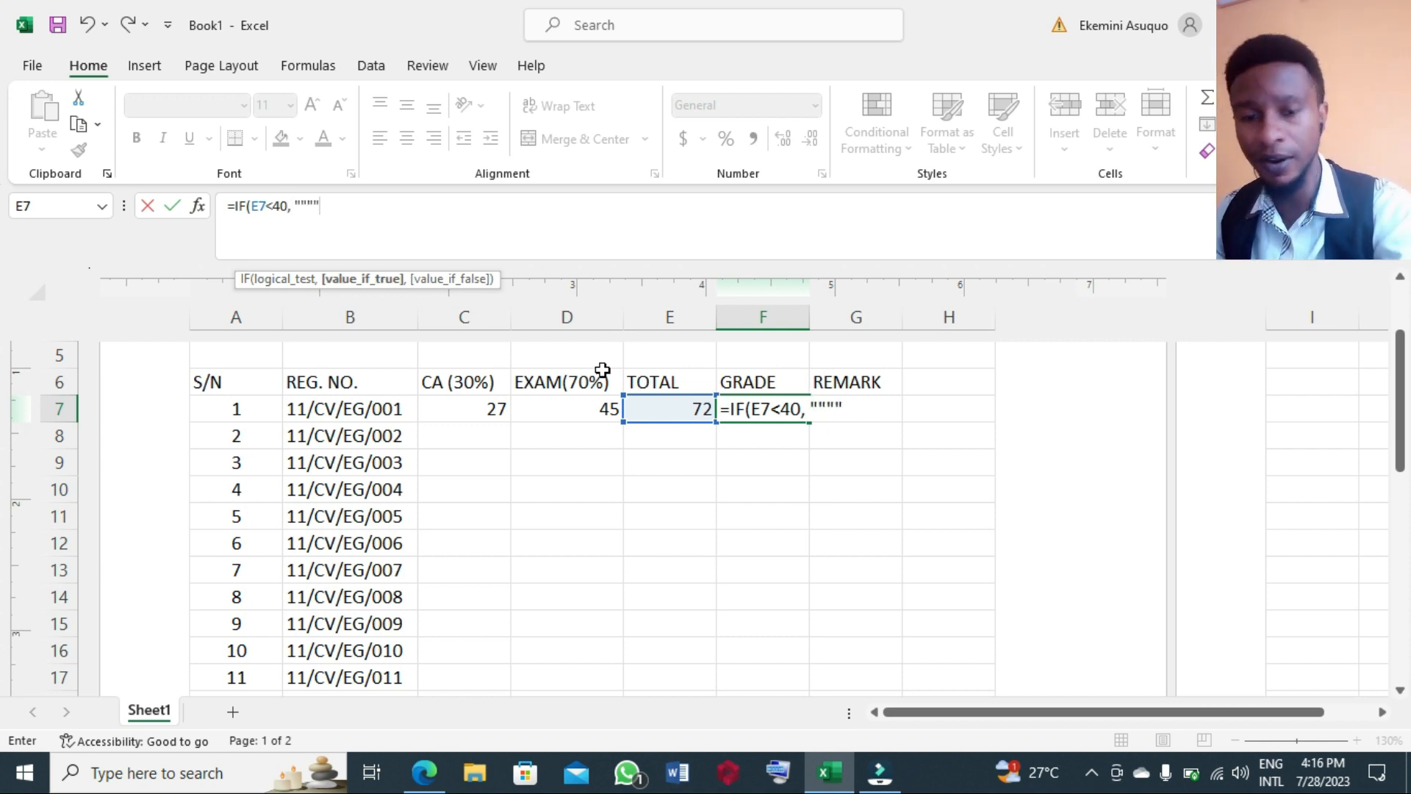
{"action": "type", "text": ")"}
{"action": "key", "text": "BackSpace"}
{"action": "key", "text": "BackSpace"}
{"action": "key", "text": "Left"}
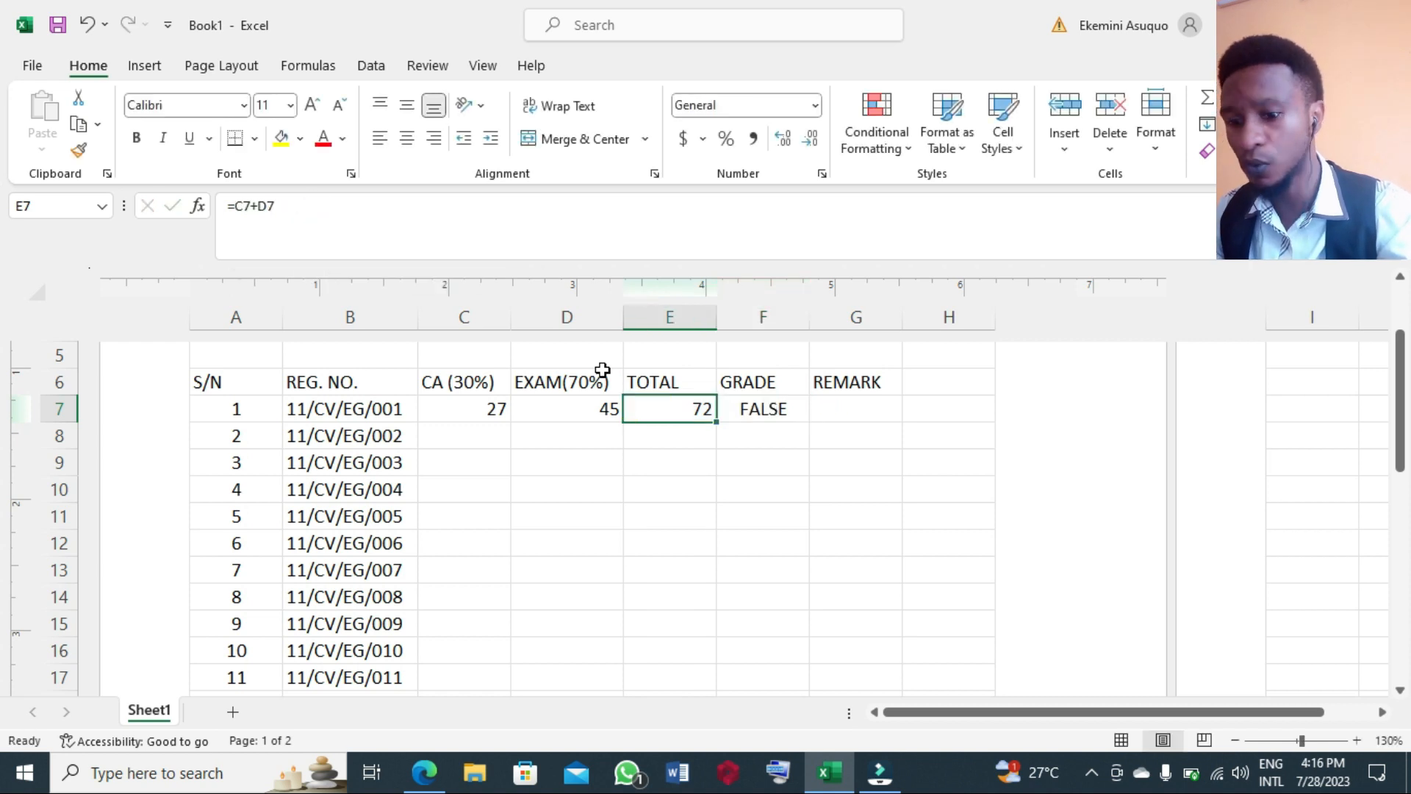
Insert F between the quotation marks in F7's formula so a total below 40 is graded "F"
{"action": "left_click", "coordinate": [765, 409]}
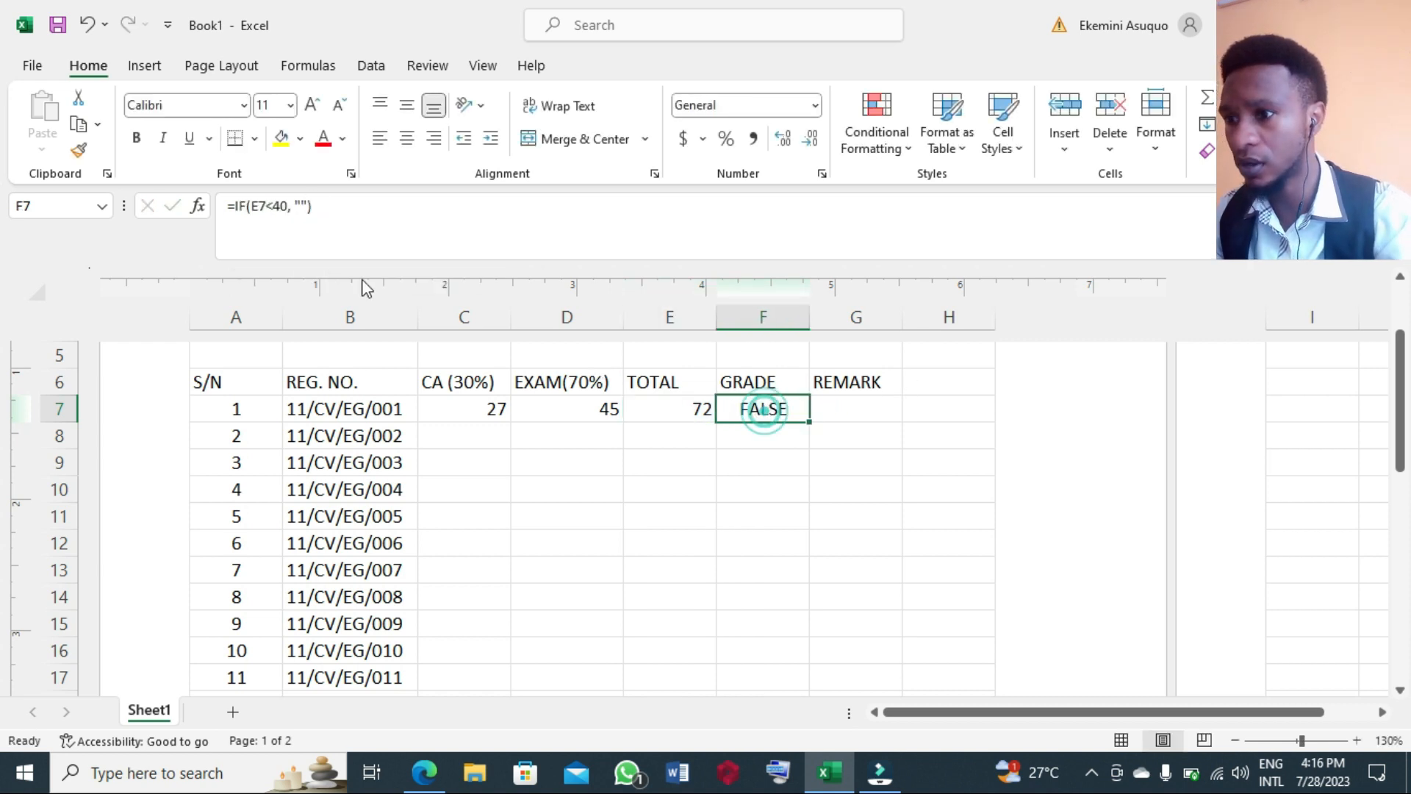
{"action": "left_click", "coordinate": [302, 205]}
{"action": "type", "text": "F"}
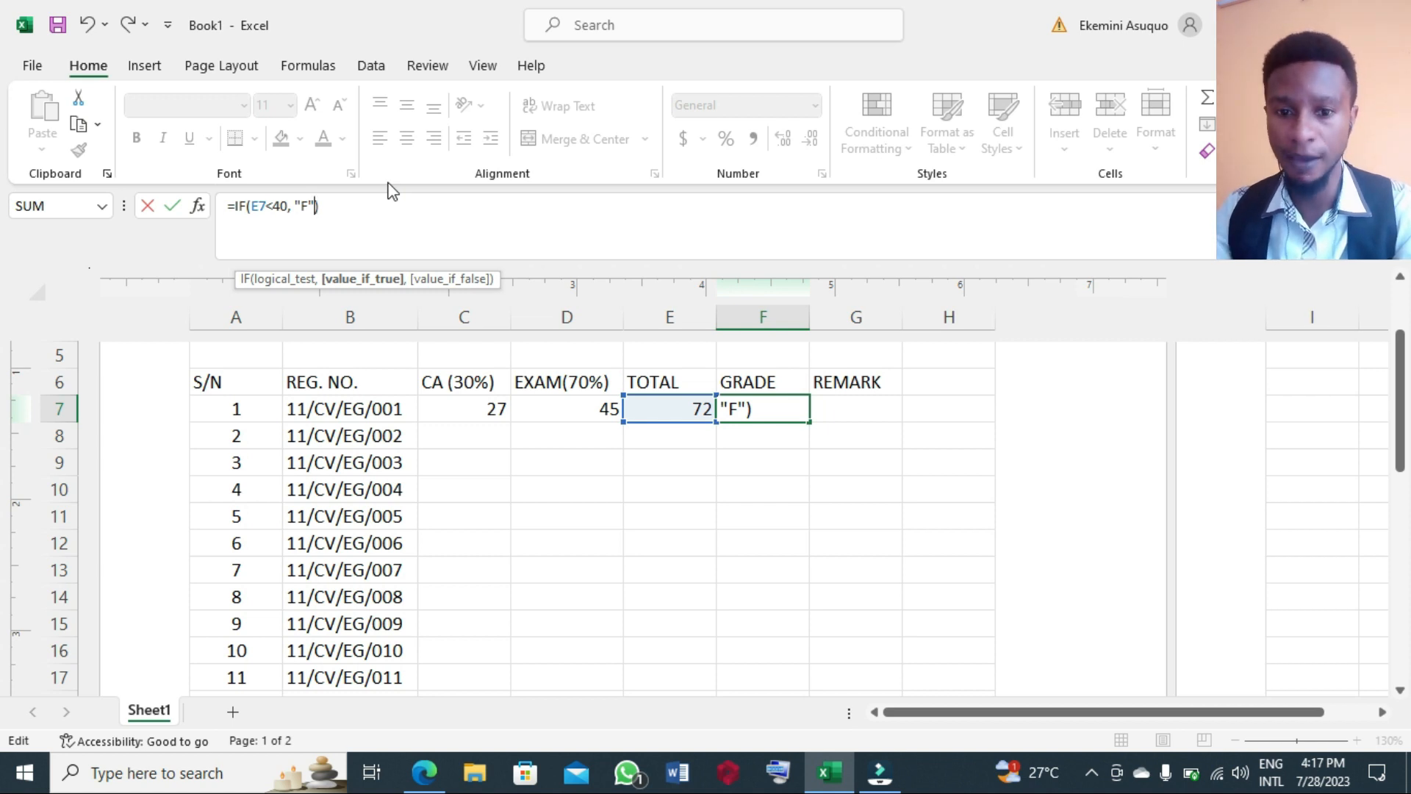
Nest a second condition, IF(E7<45, ""), after "F" in the grade formula and try to commit it
{"action": "type", "text": ","}
{"action": "type", "text": " IF"}
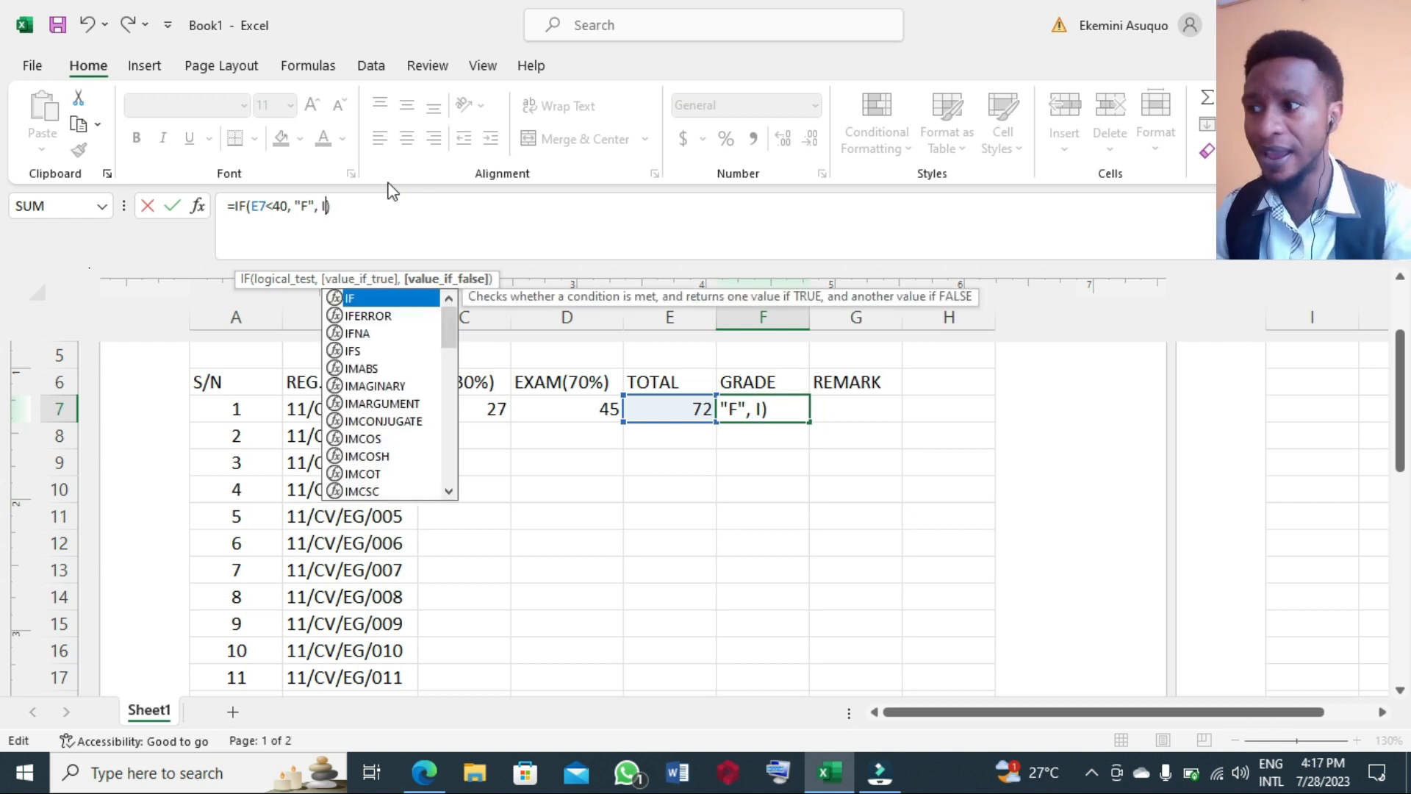
{"action": "type", "text": "("}
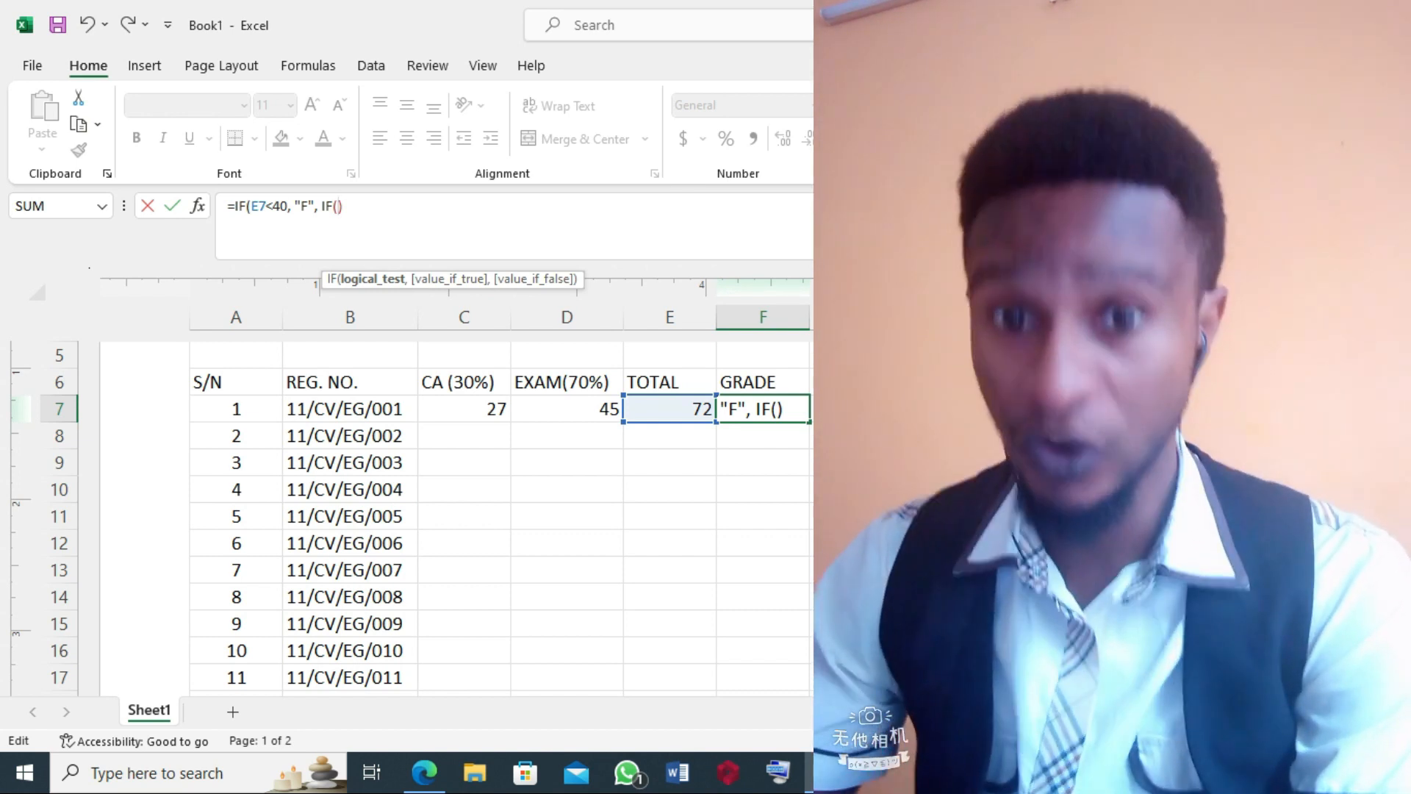
{"action": "left_click", "coordinate": [689, 416]}
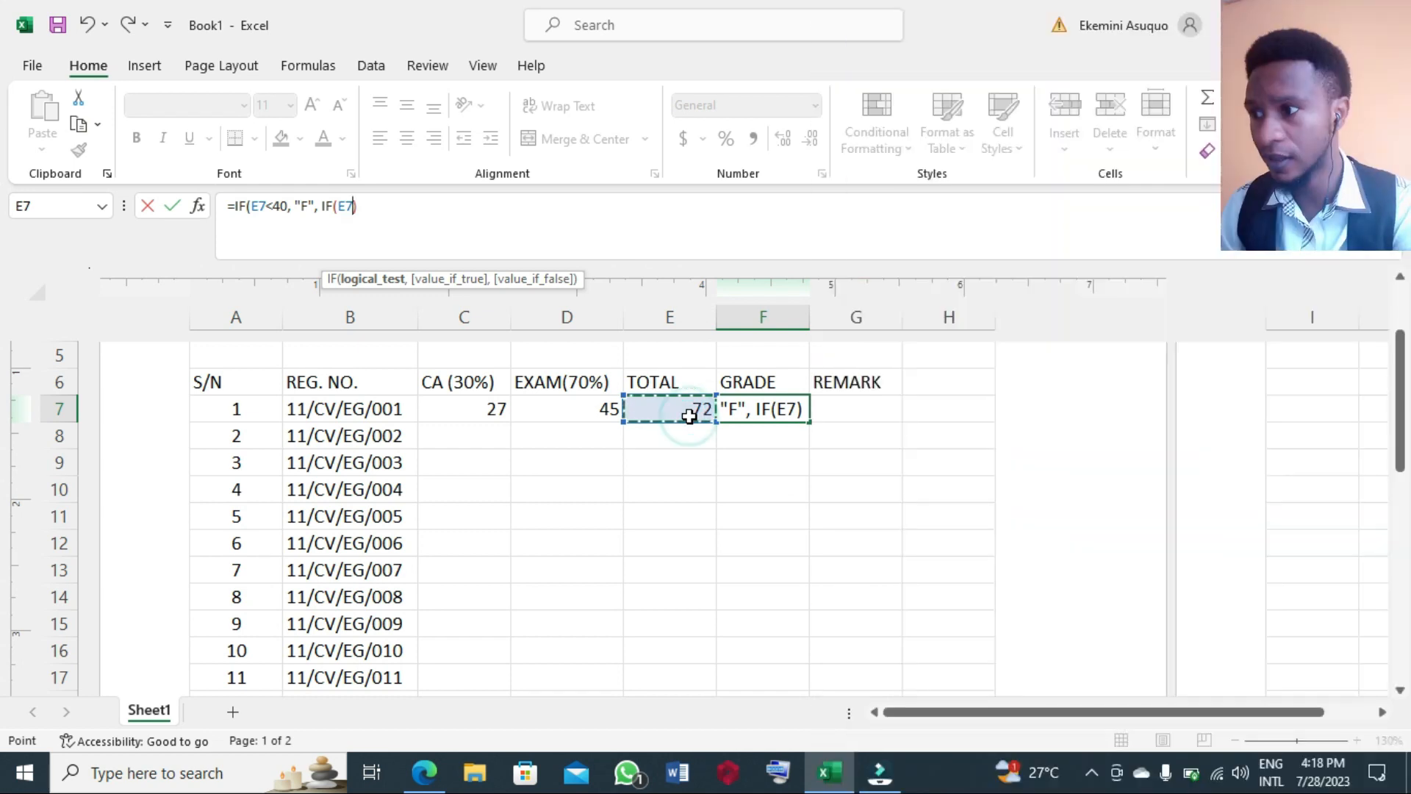
{"action": "type", "text": "<5"}
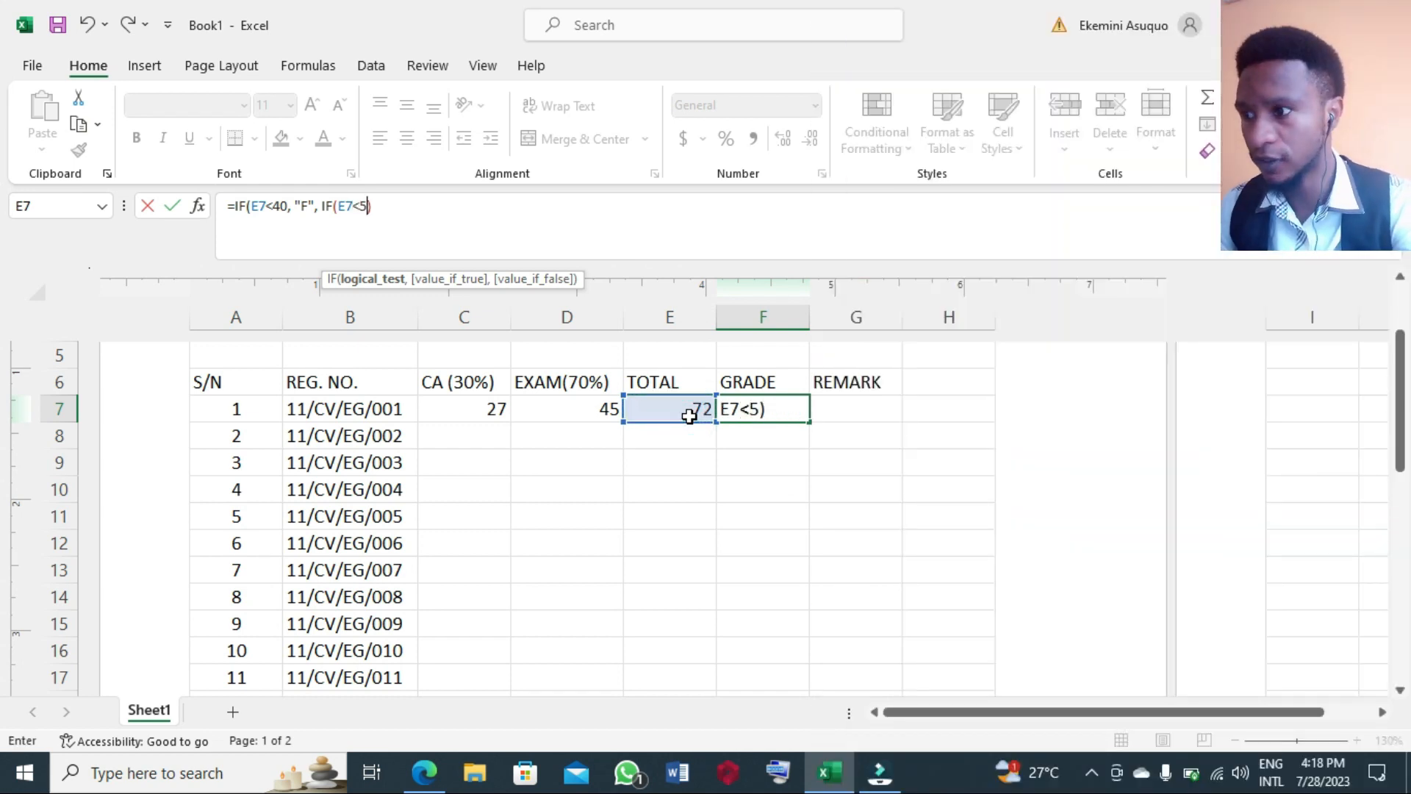
{"action": "key", "text": "BackSpace"}
{"action": "type", "text": "45"}
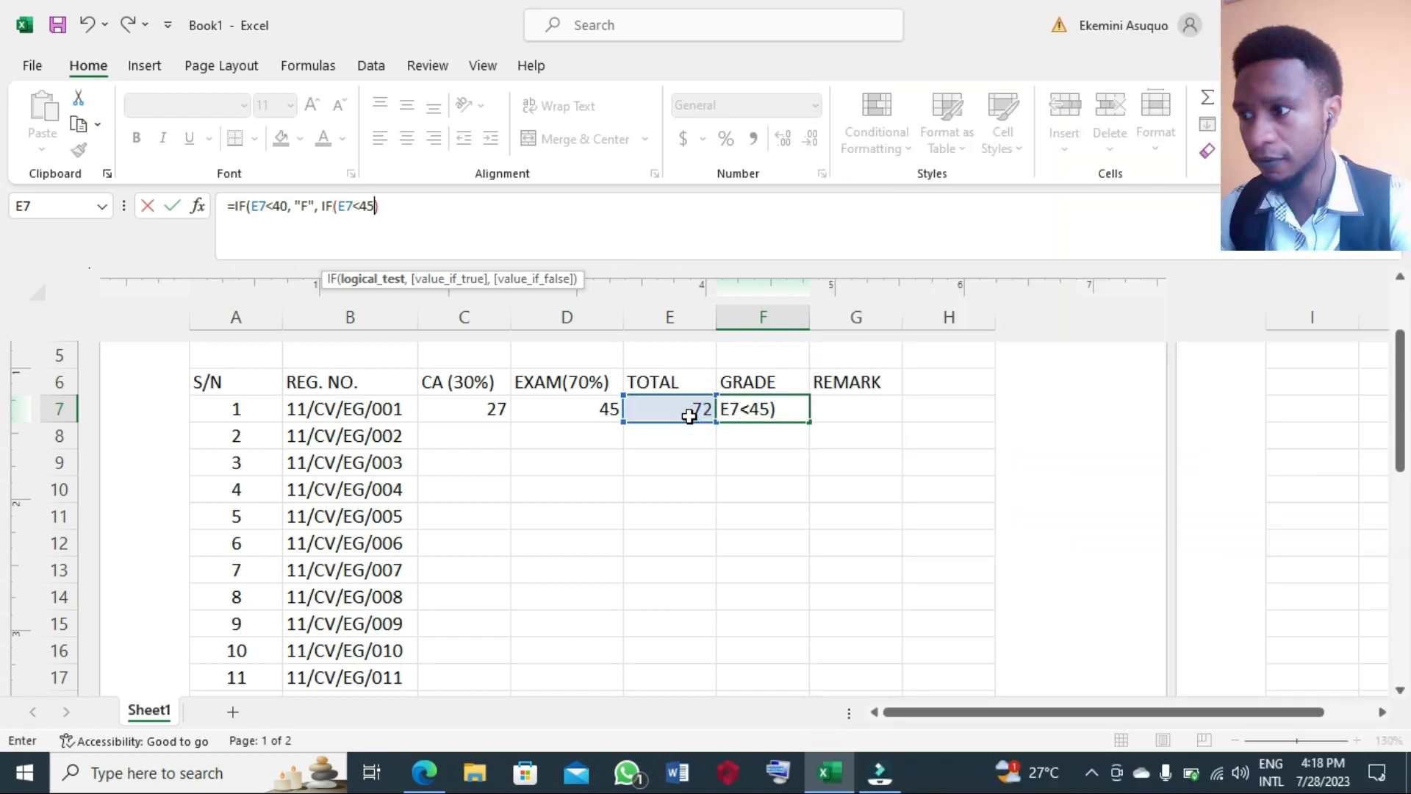
{"action": "type", "text": ", \"\""}
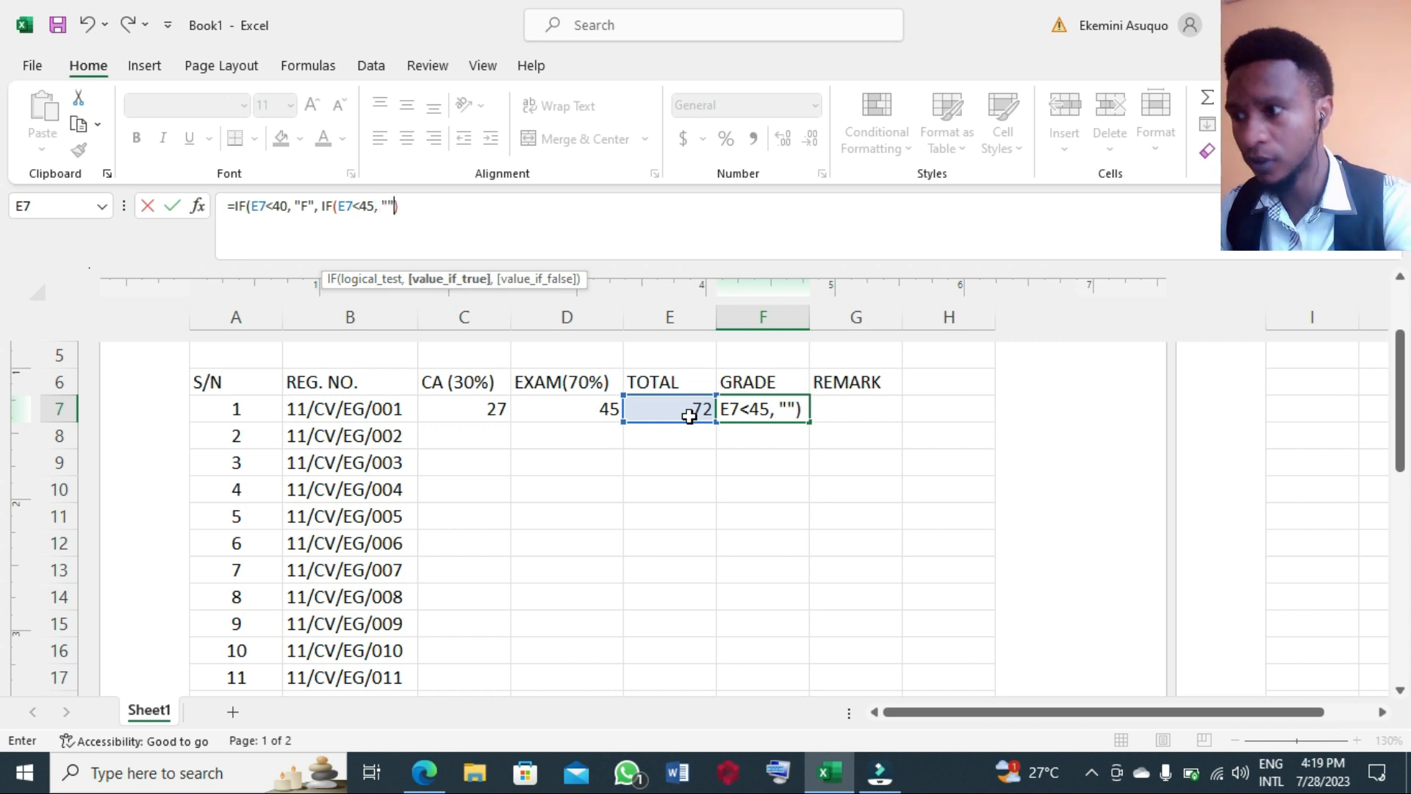
{"action": "key", "text": "Return"}
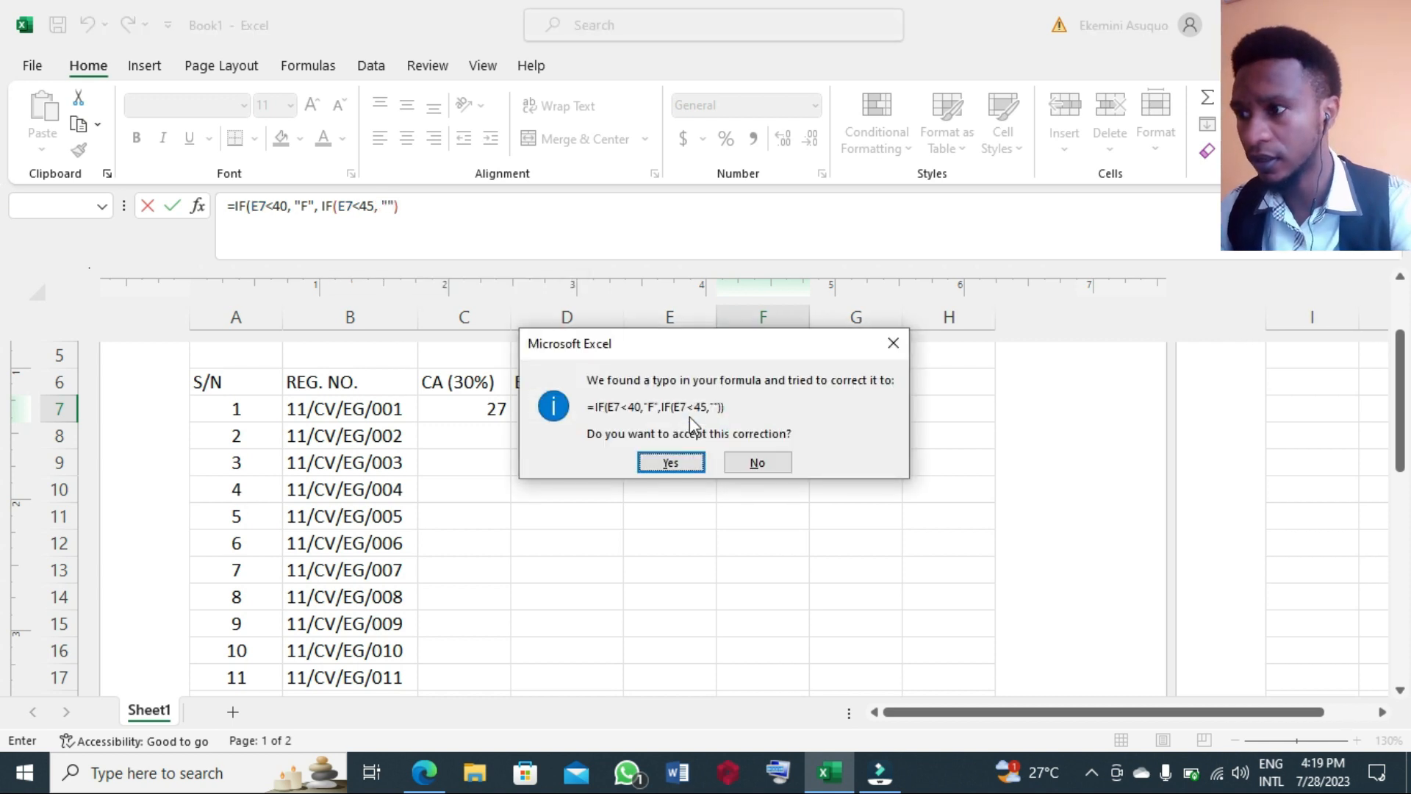
{"action": "left_click", "coordinate": [772, 469]}
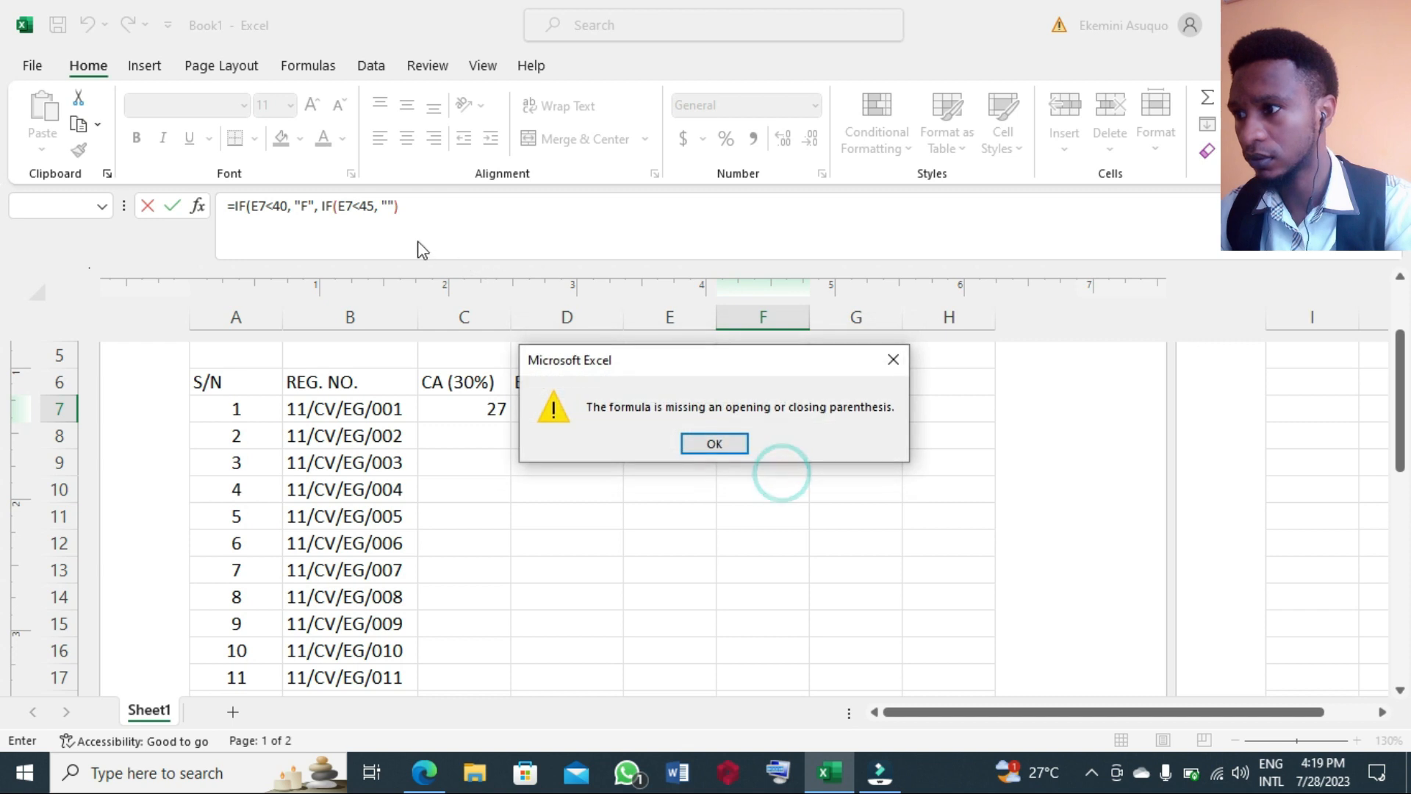
{"action": "left_click", "coordinate": [713, 443]}
Set the result of the E7<45 condition in the grade formula to "D"
{"action": "left_click", "coordinate": [384, 203]}
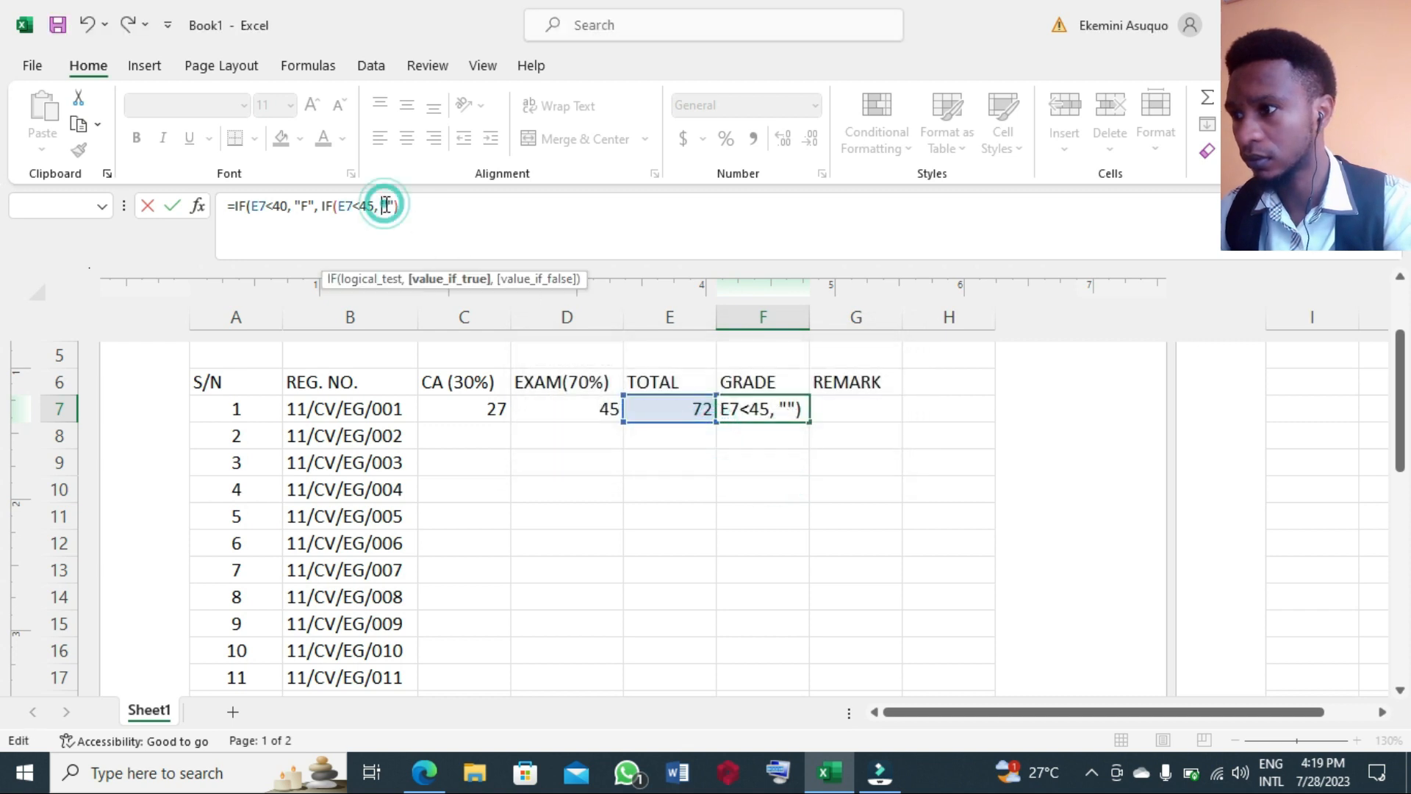
{"action": "left_click", "coordinate": [389, 205]}
{"action": "type", "text": "D"}
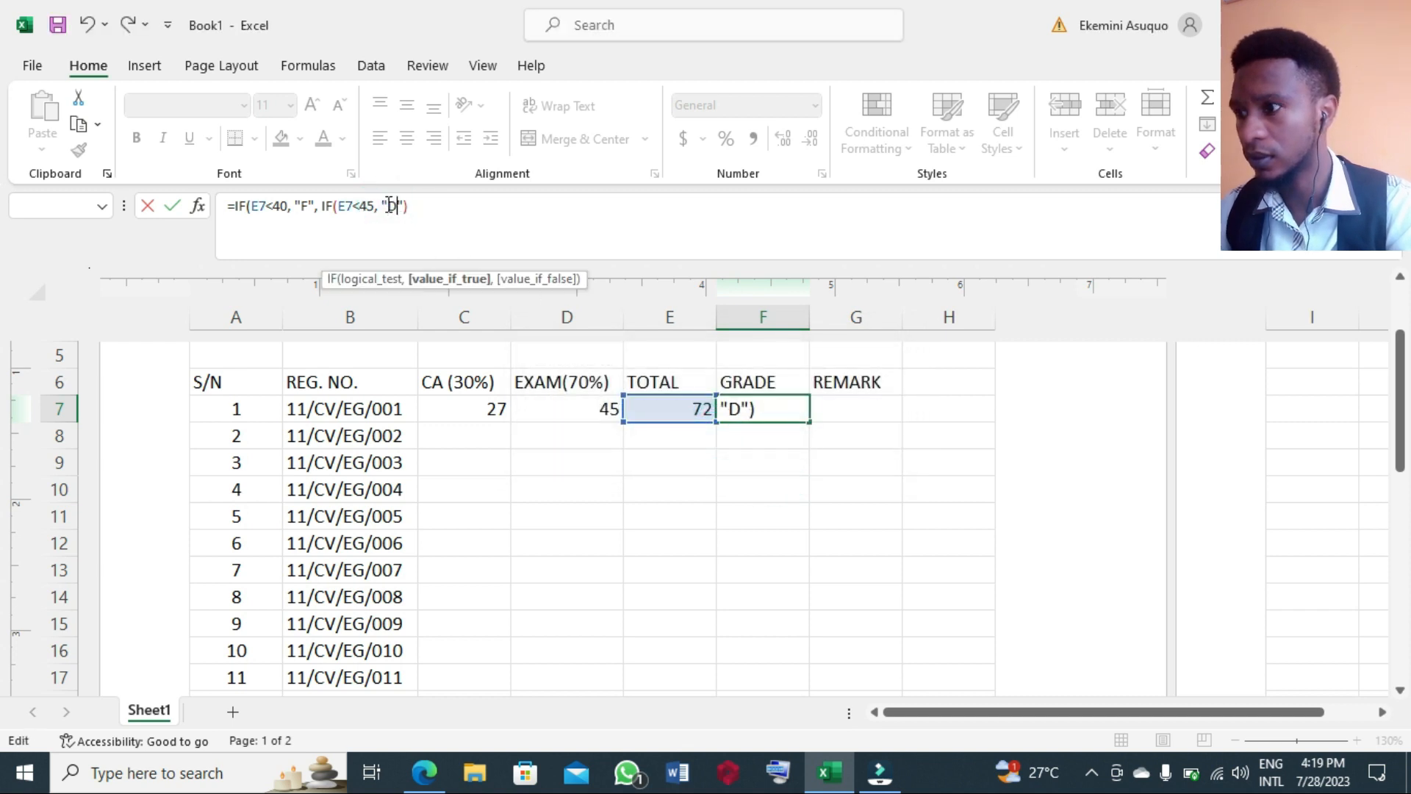
Nest a third condition, IF(D7<50, "D"), after the E7<45 result in the grade formula and try to commit it
{"action": "key", "text": "Right"}
{"action": "type", "text": ", "}
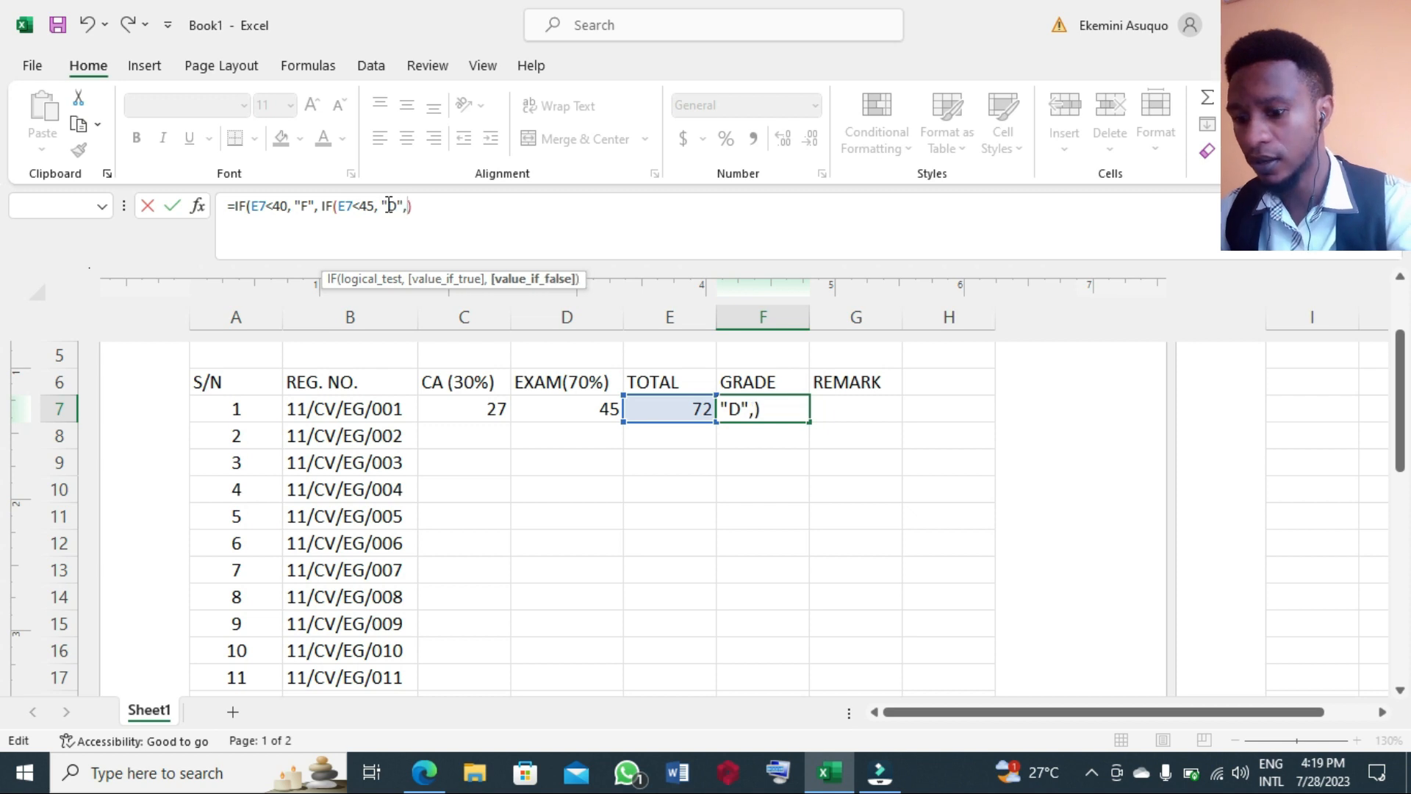
{"action": "type", "text": "IF("}
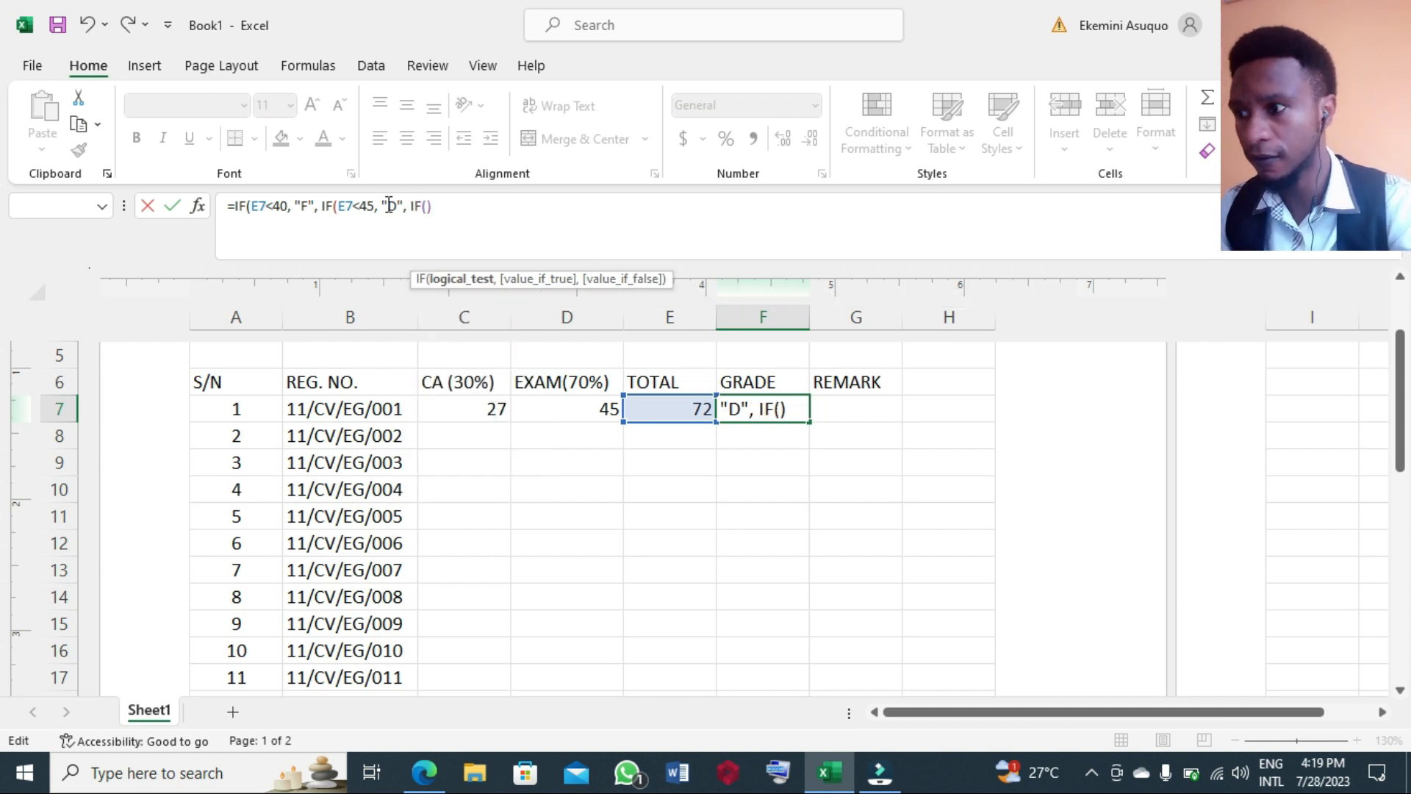
{"action": "left_click", "coordinate": [570, 404]}
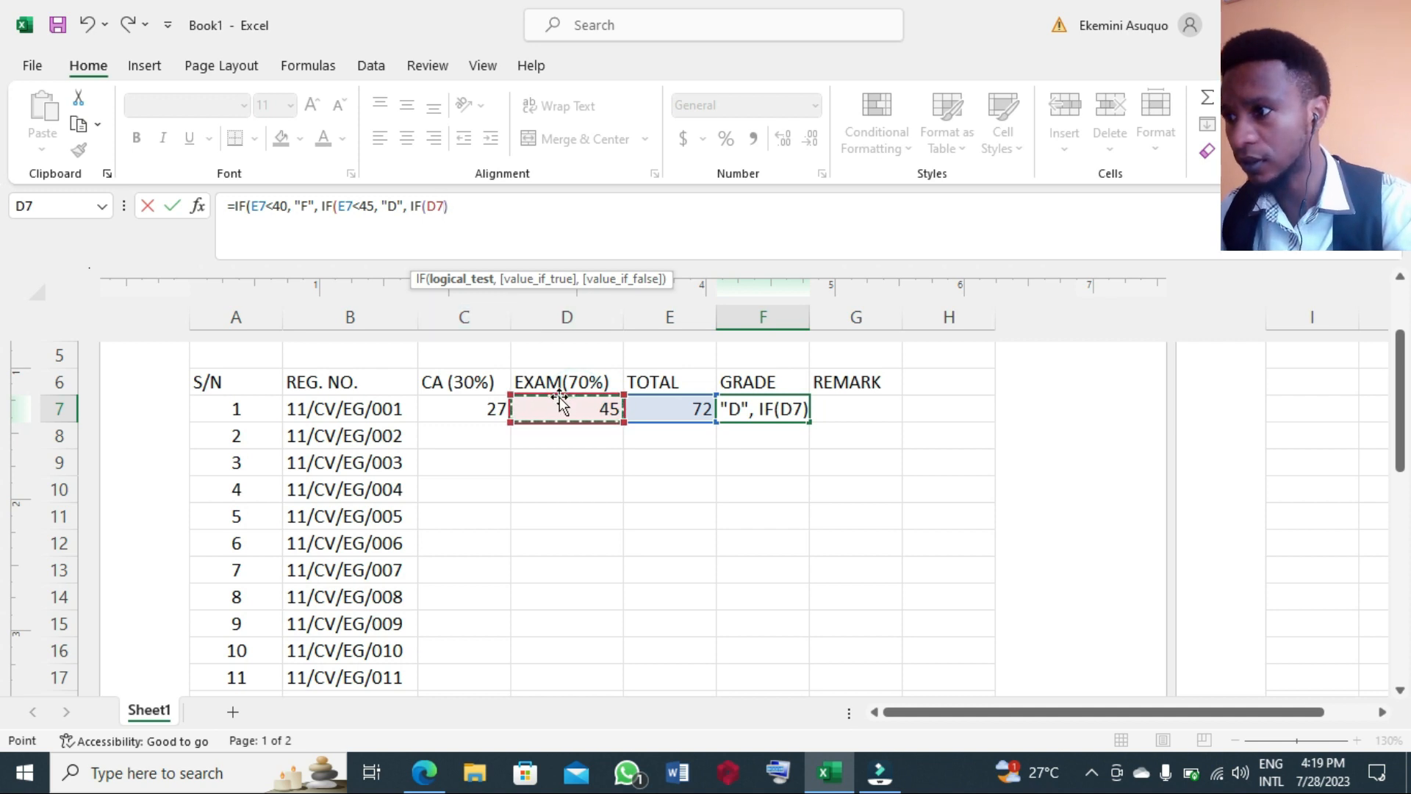
{"action": "type", "text": "<5"}
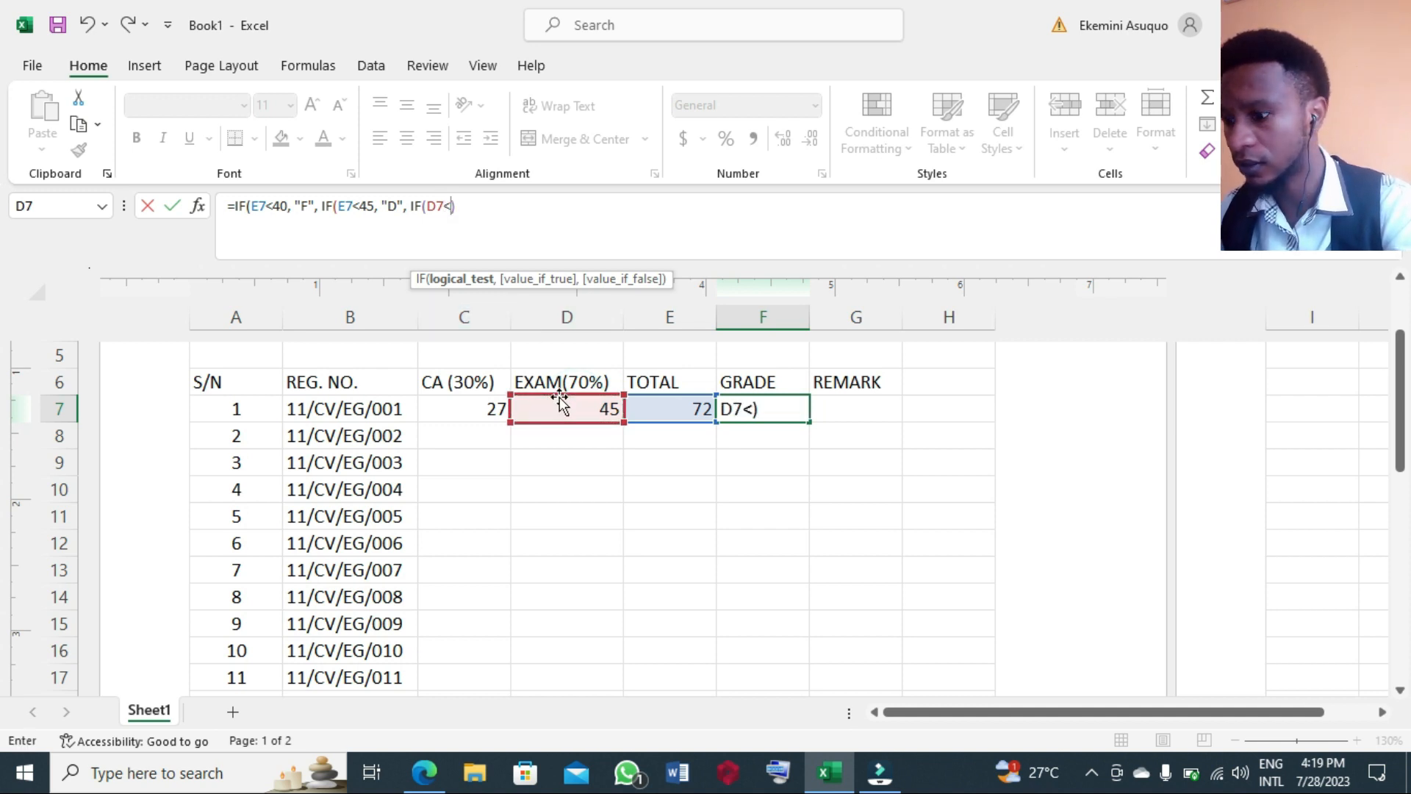
{"action": "type", "text": "0,"}
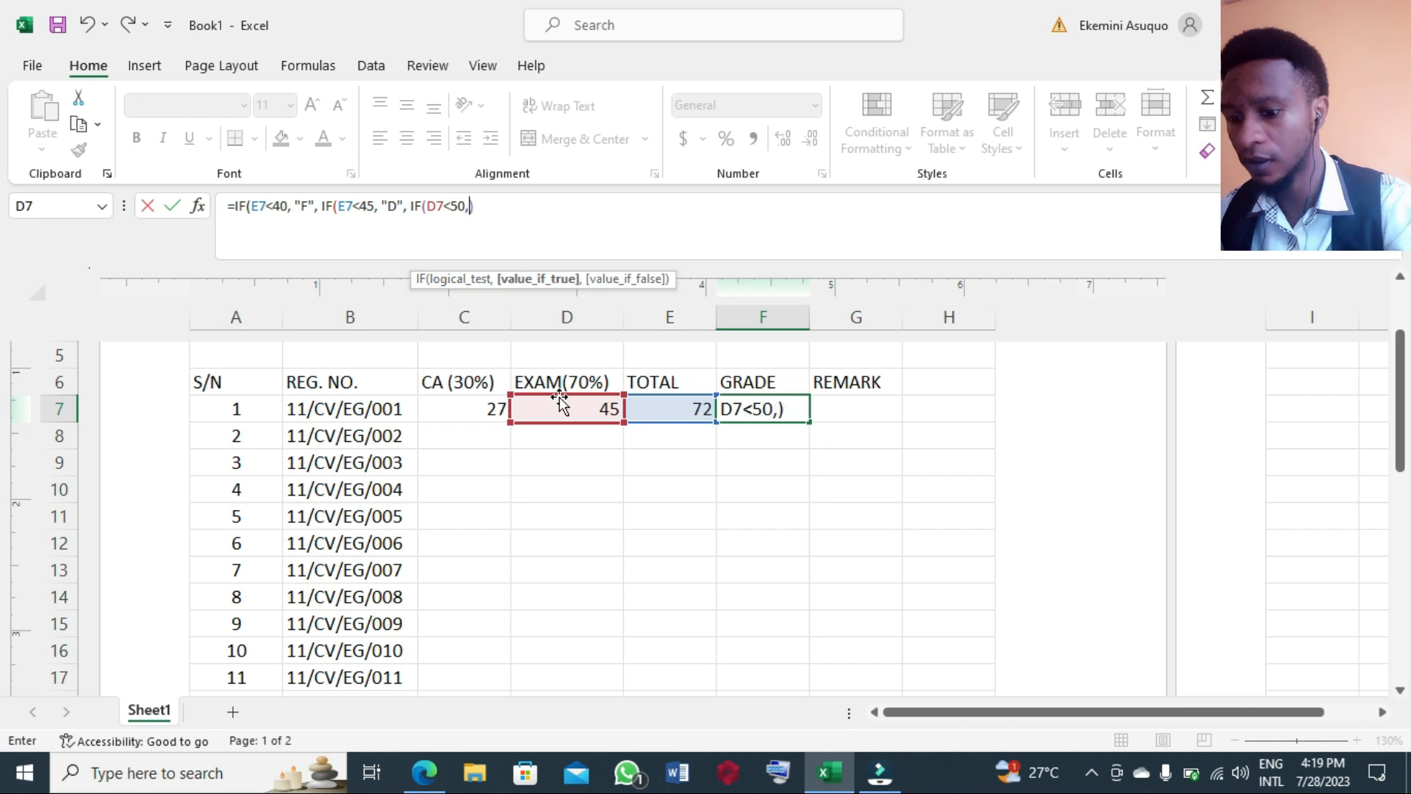
{"action": "type", "text": " \""}
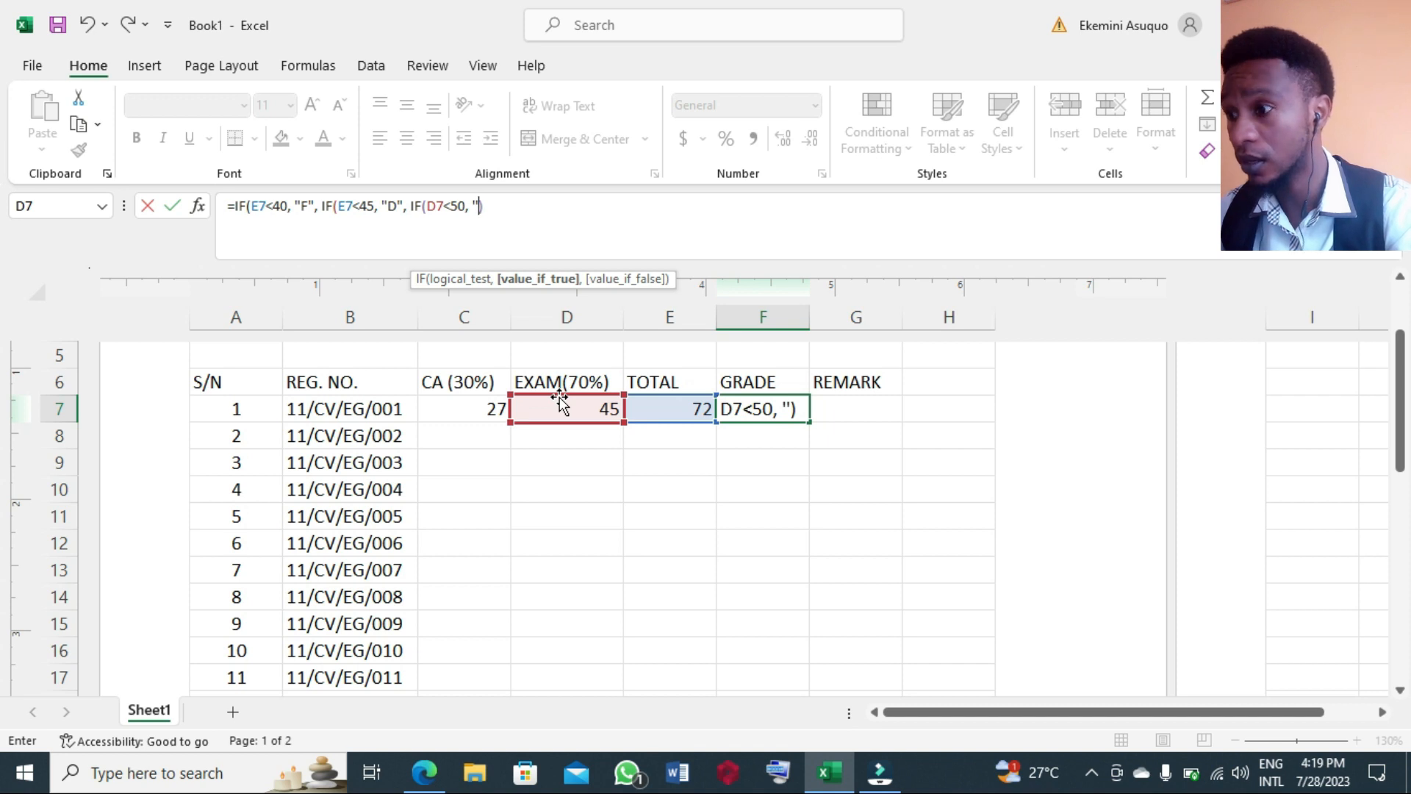
{"action": "type", "text": "D\""}
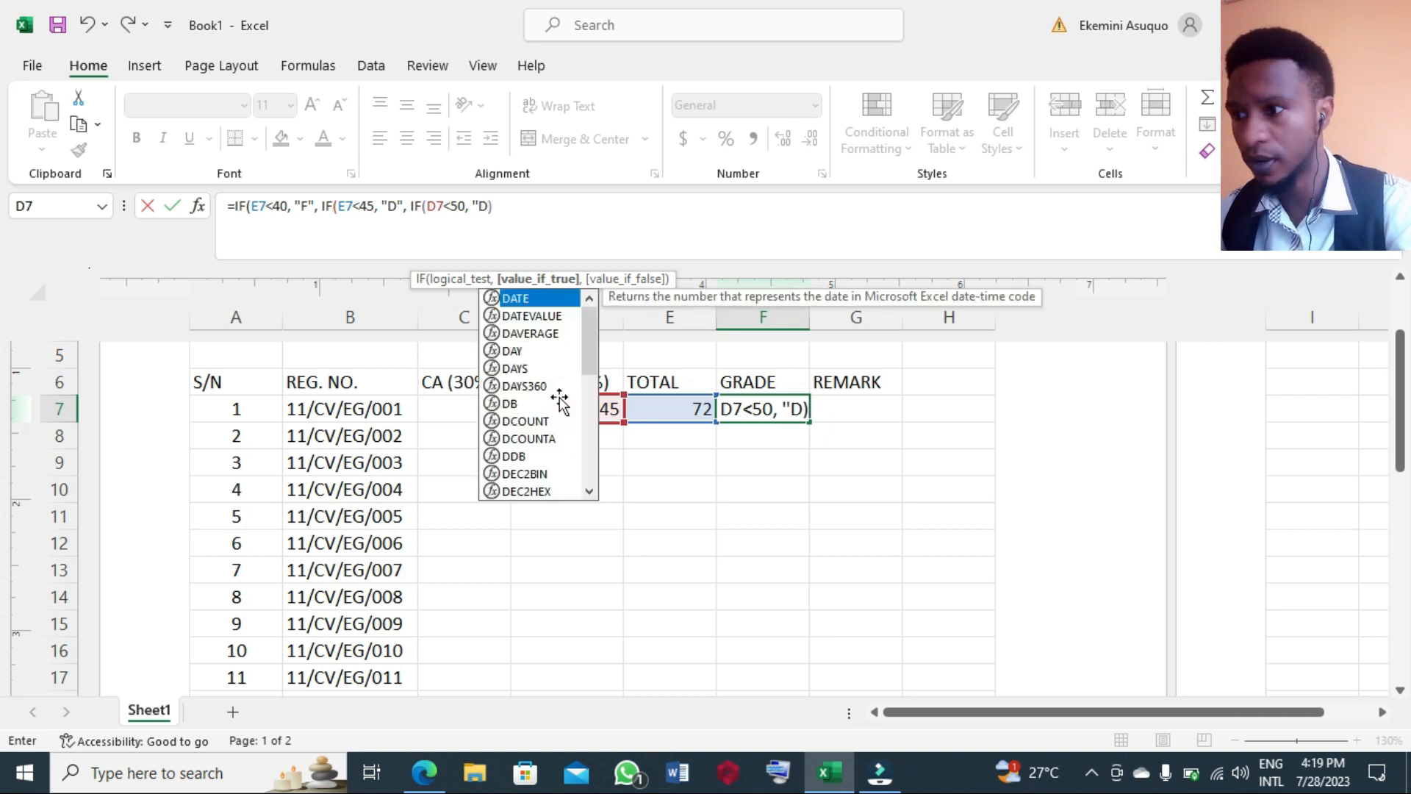
{"action": "key", "text": "Return"}
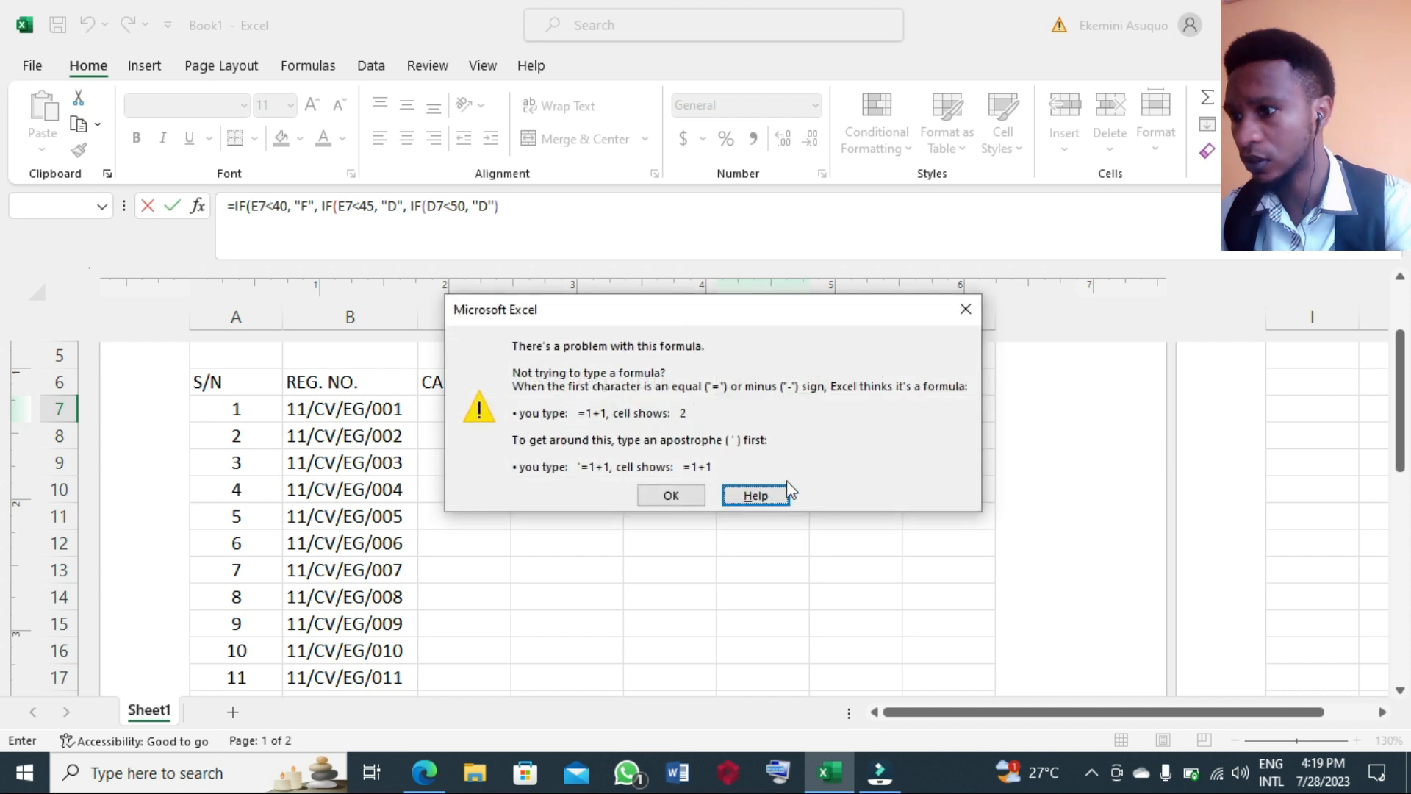
{"action": "left_click", "coordinate": [676, 495]}
Change the result of the E7<45 condition in the grade formula to "E"
{"action": "left_click", "coordinate": [393, 208]}
{"action": "key", "text": "BackSpace"}
{"action": "type", "text": "E"}
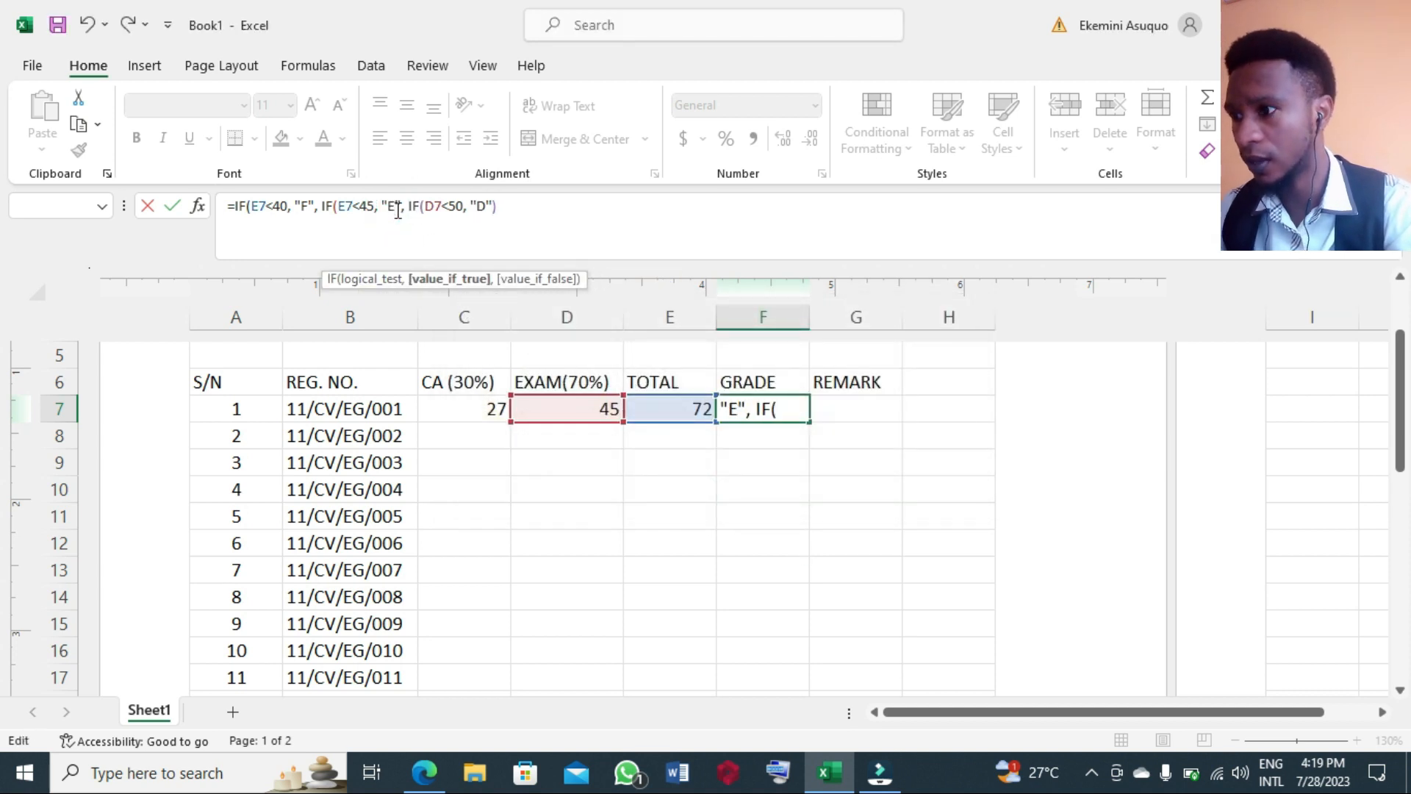
Nest a fourth condition, IF(E7<50,"C"), after the "D" result in the grade formula
{"action": "left_click", "coordinate": [495, 208]}
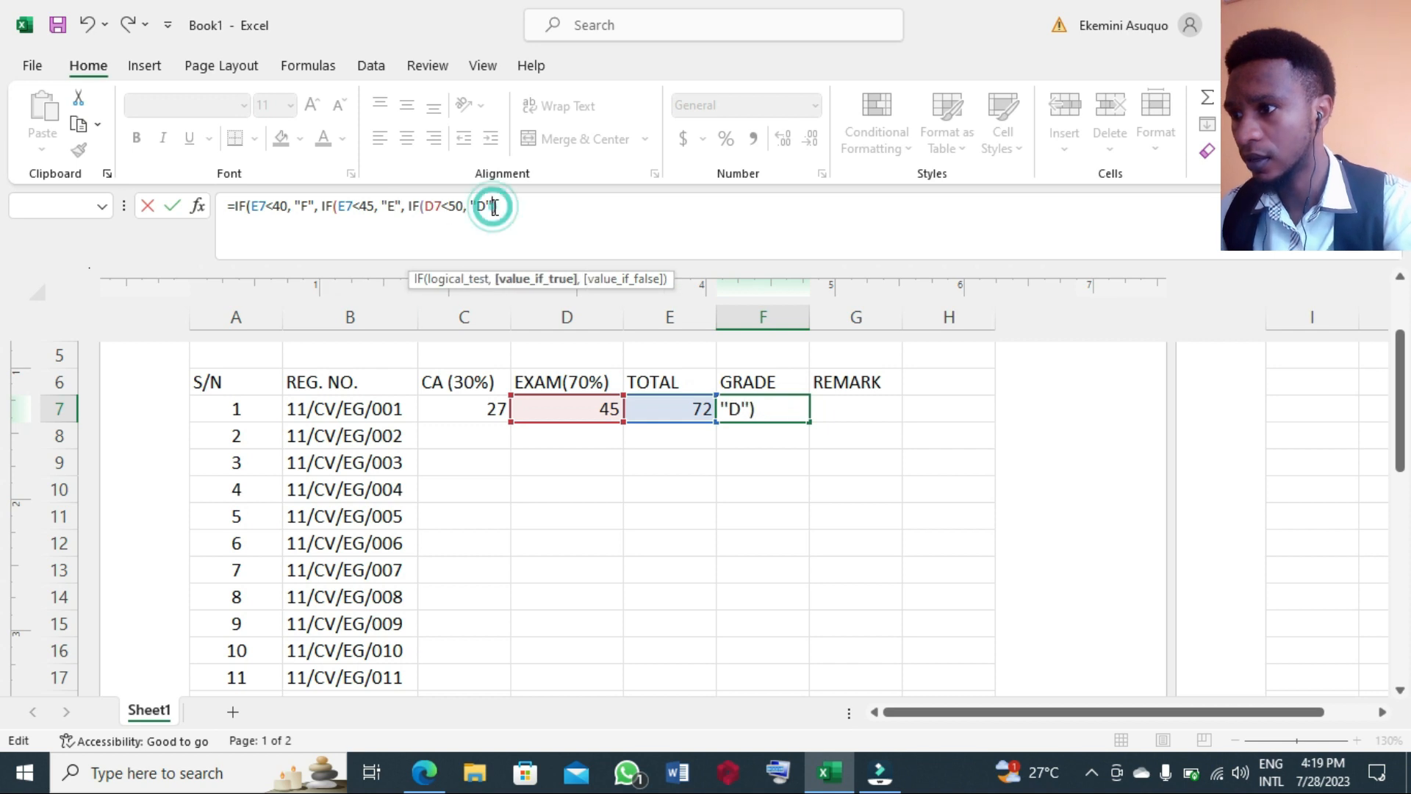
{"action": "type", "text": ",IF("}
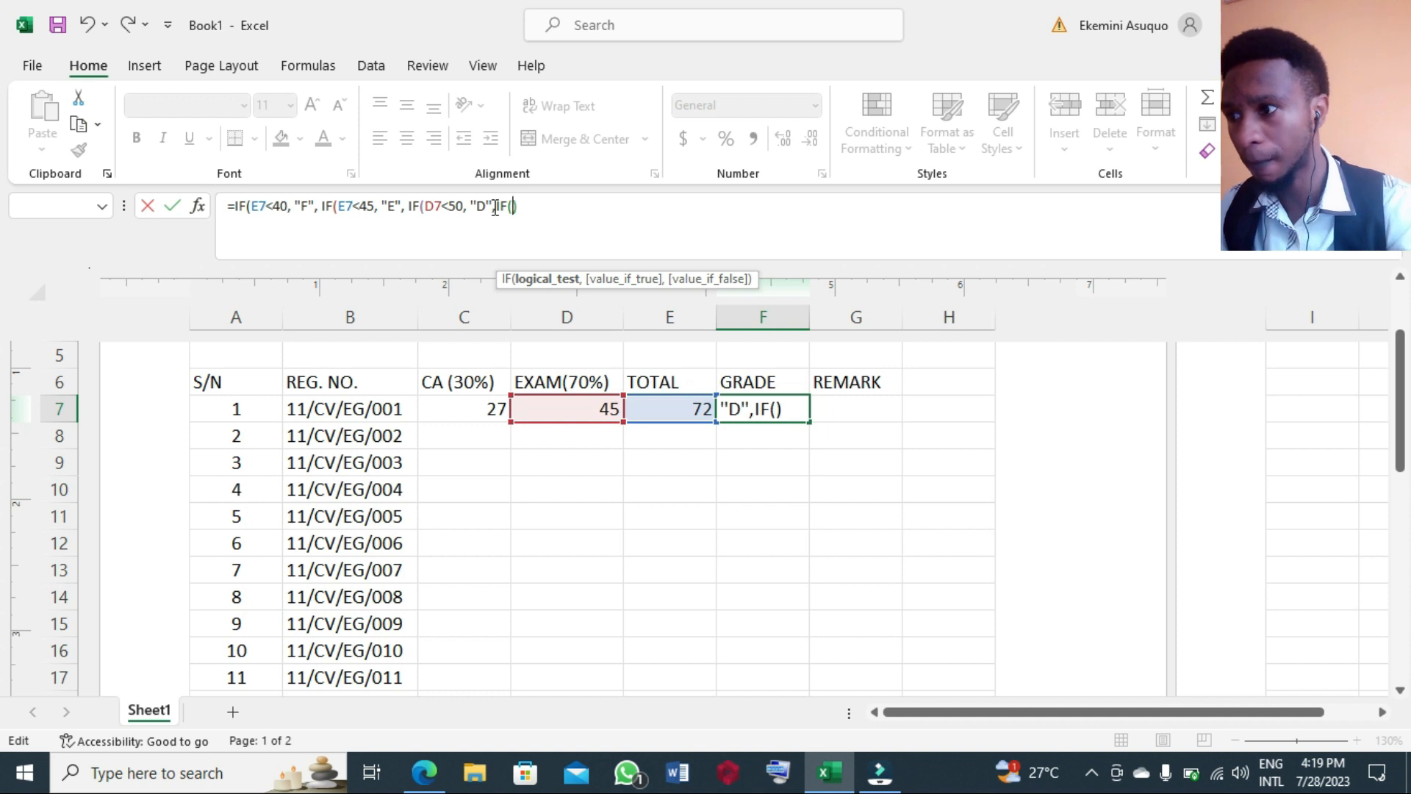
{"action": "left_click", "coordinate": [685, 416]}
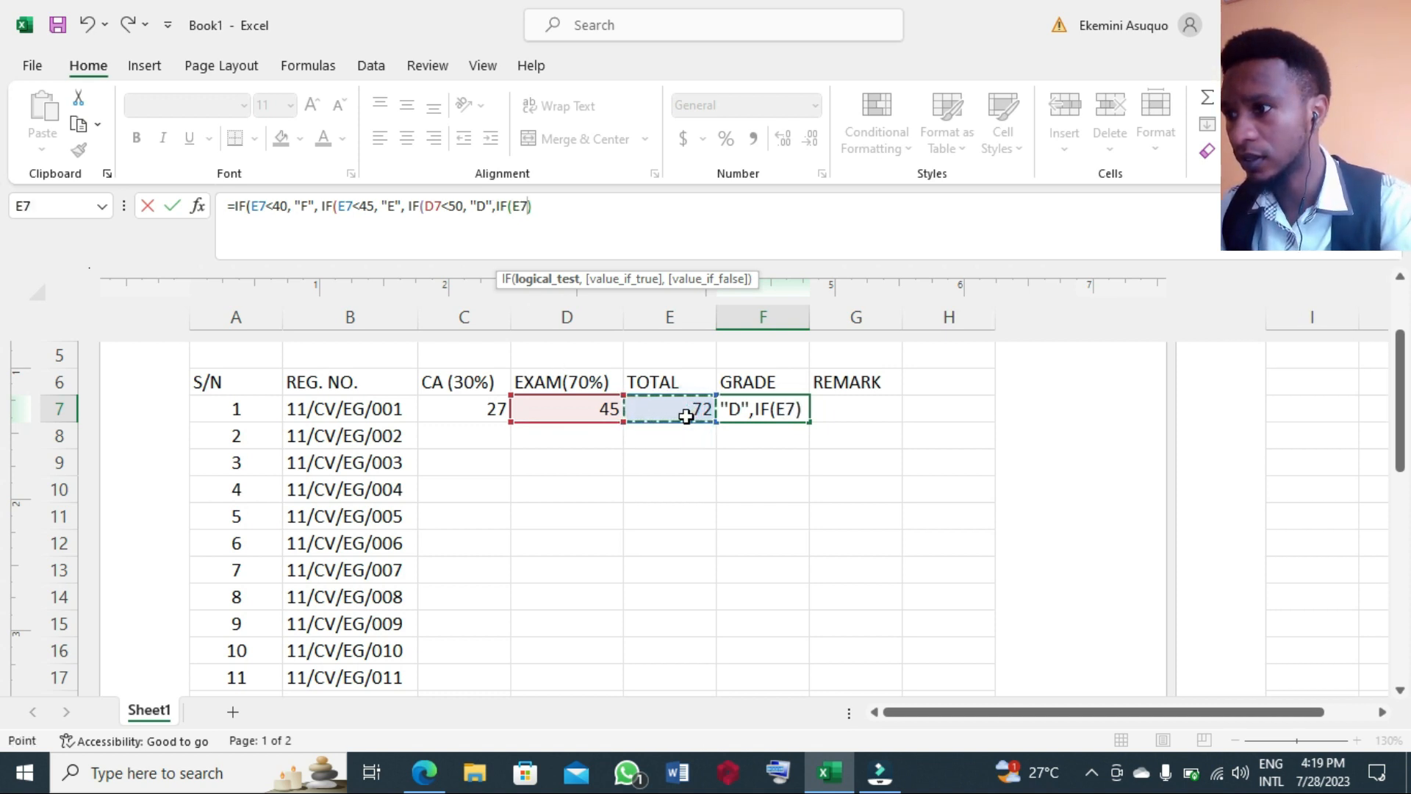
{"action": "type", "text": "<"}
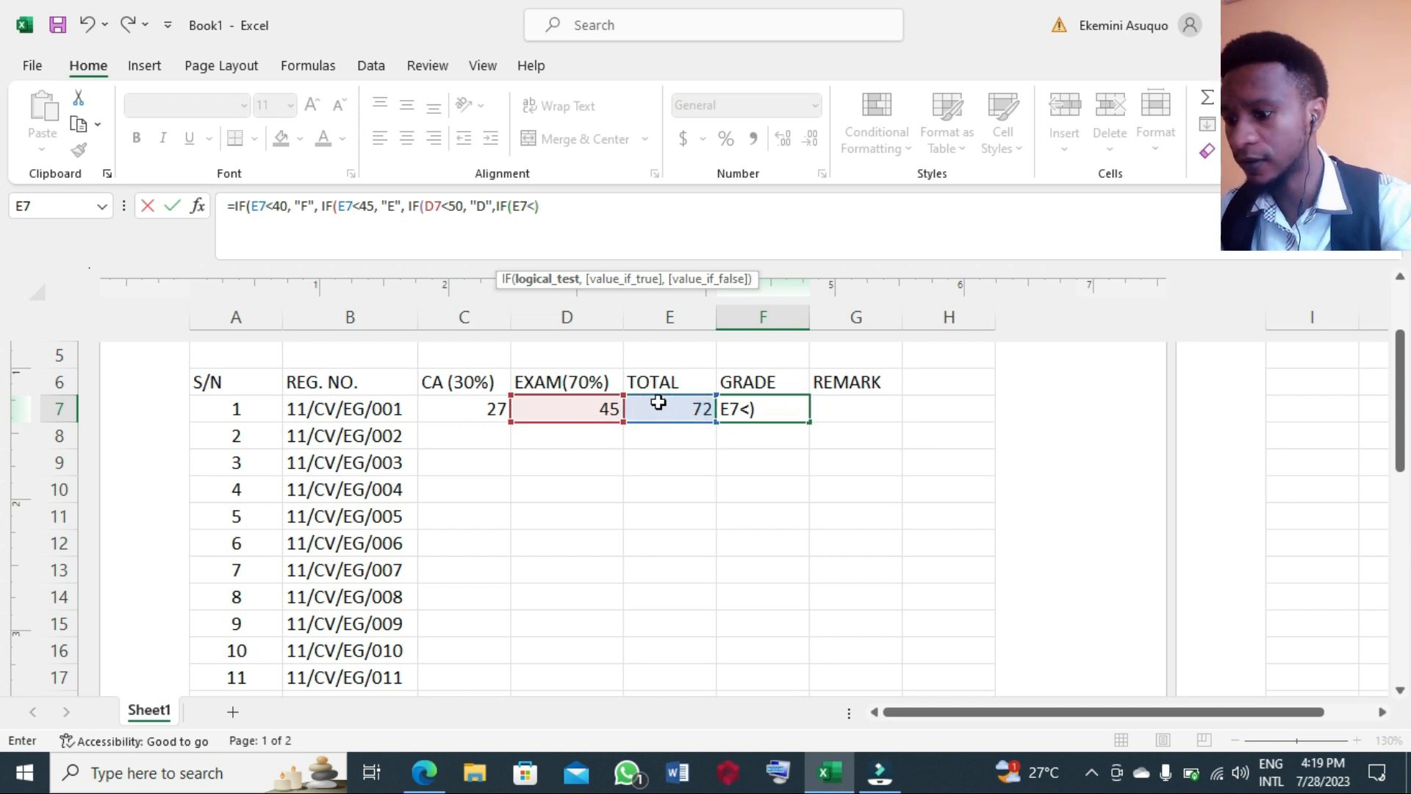
{"action": "type", "text": "50,"}
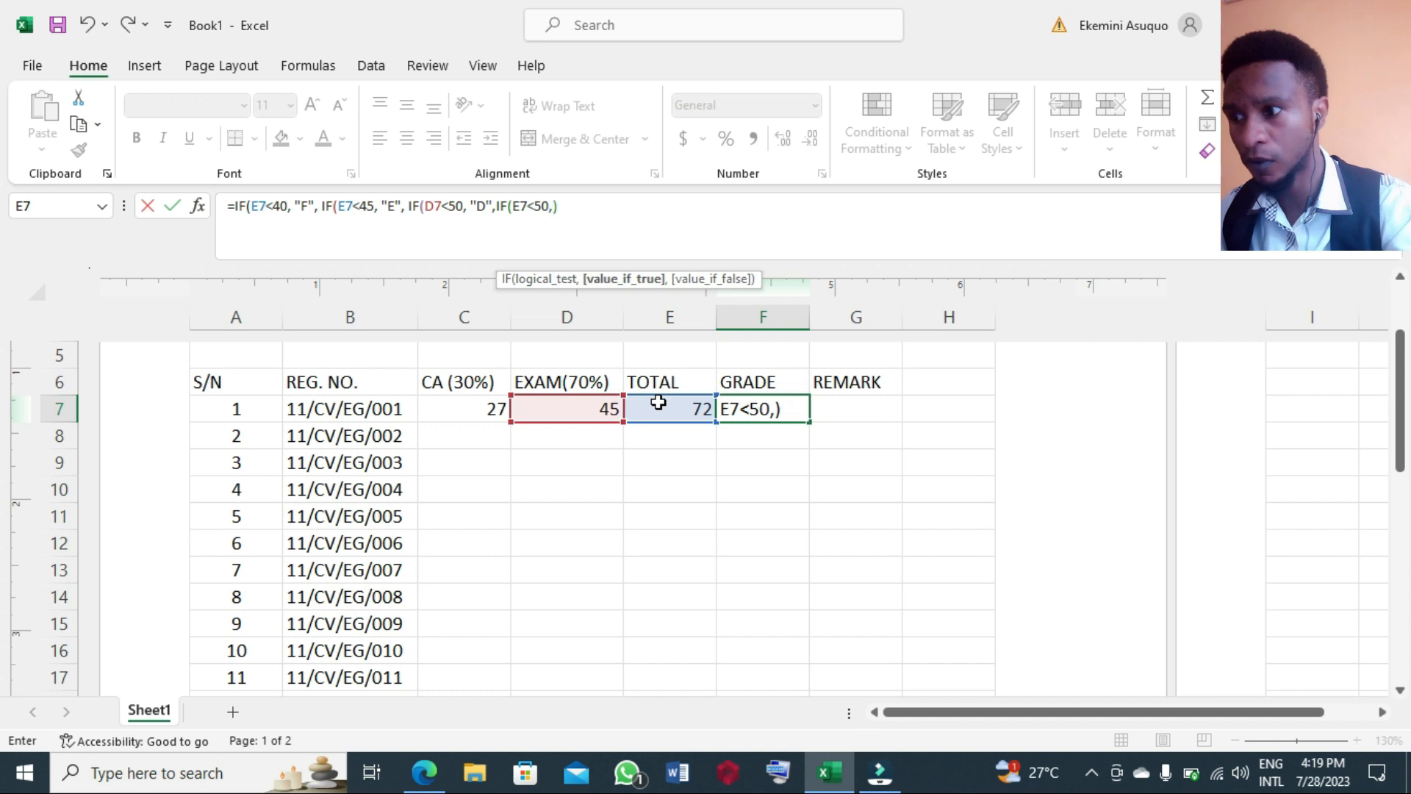
{"action": "type", "text": "\"C"}
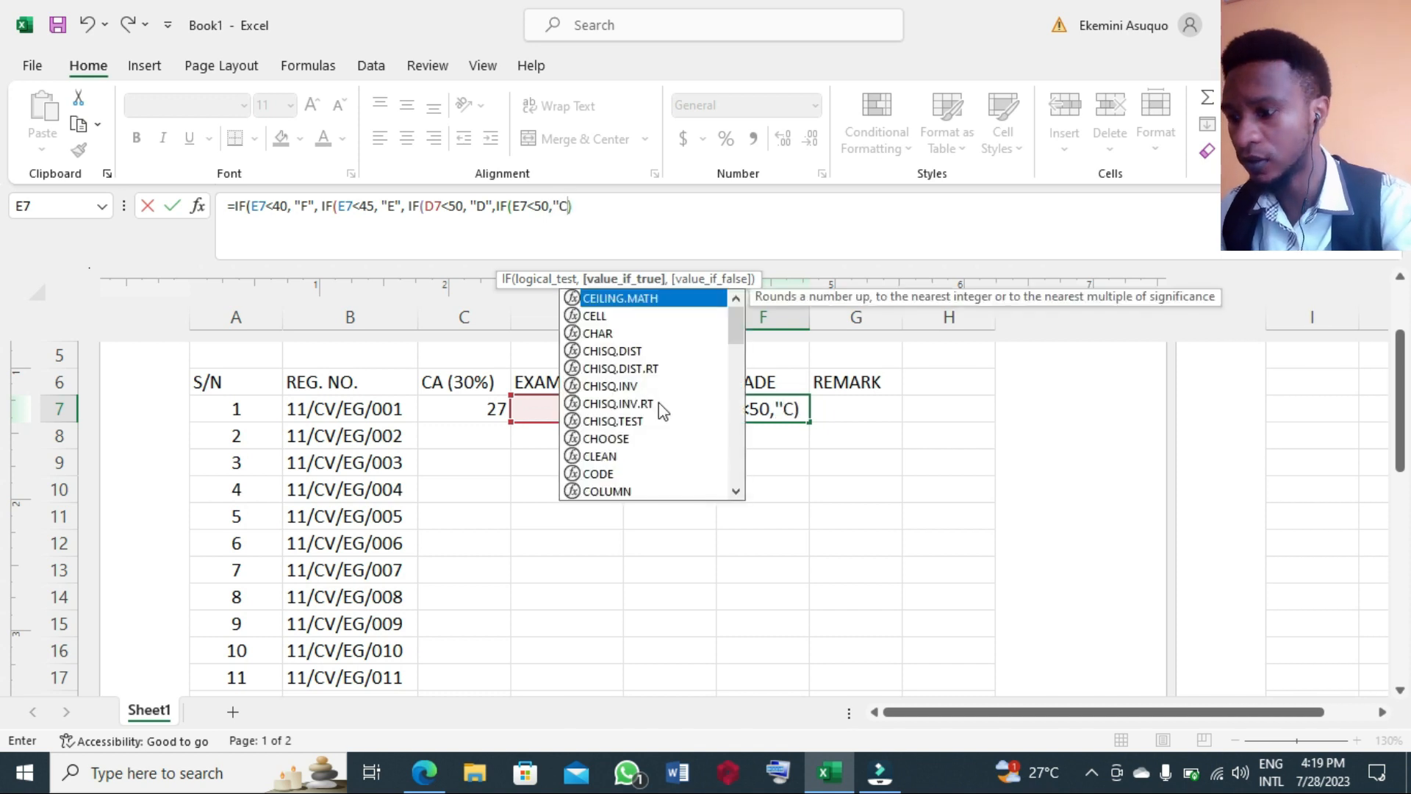
{"action": "type", "text": "\""}
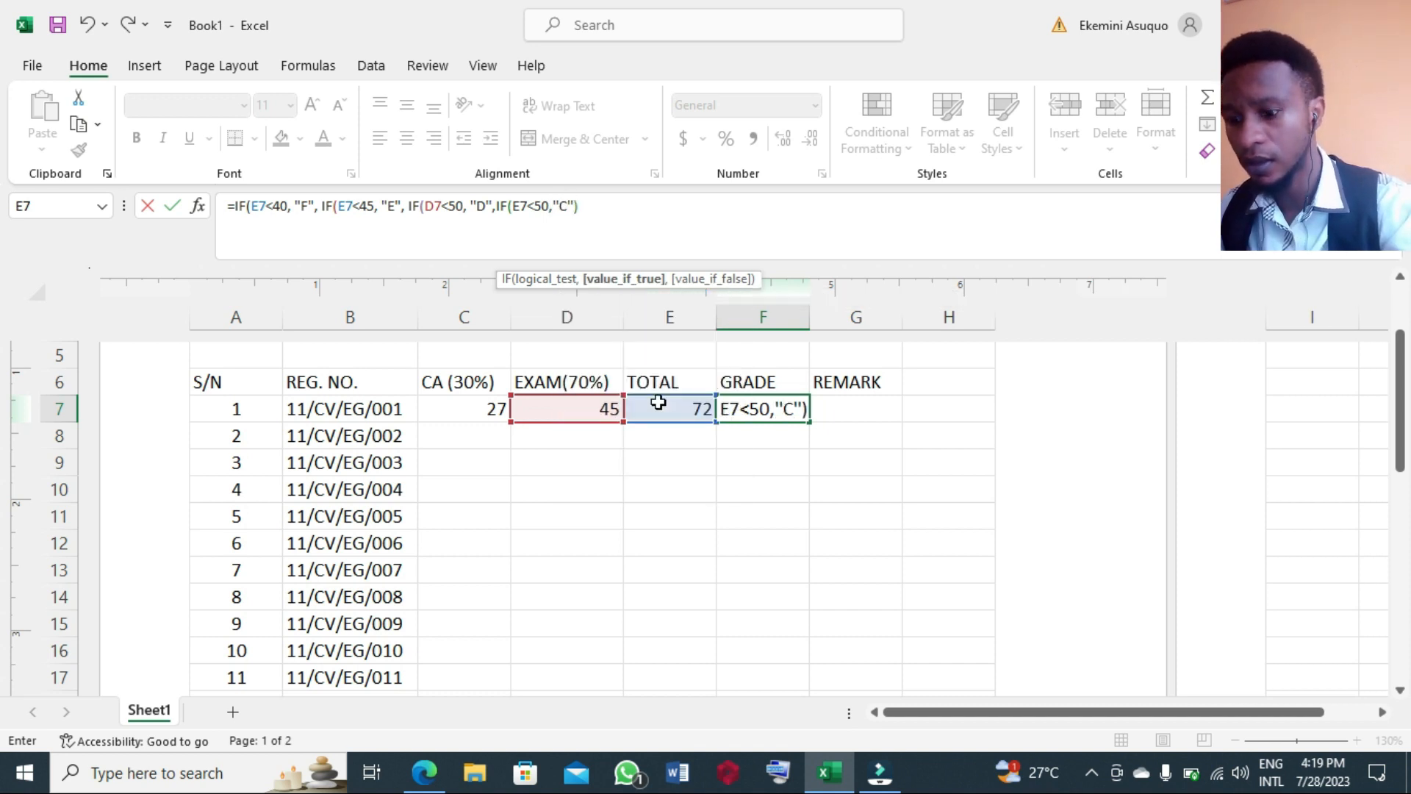
Nest a fifth condition, IF(E7<60,"B"), after the "C" result in the grade formula
{"action": "type", "text": ",IF"}
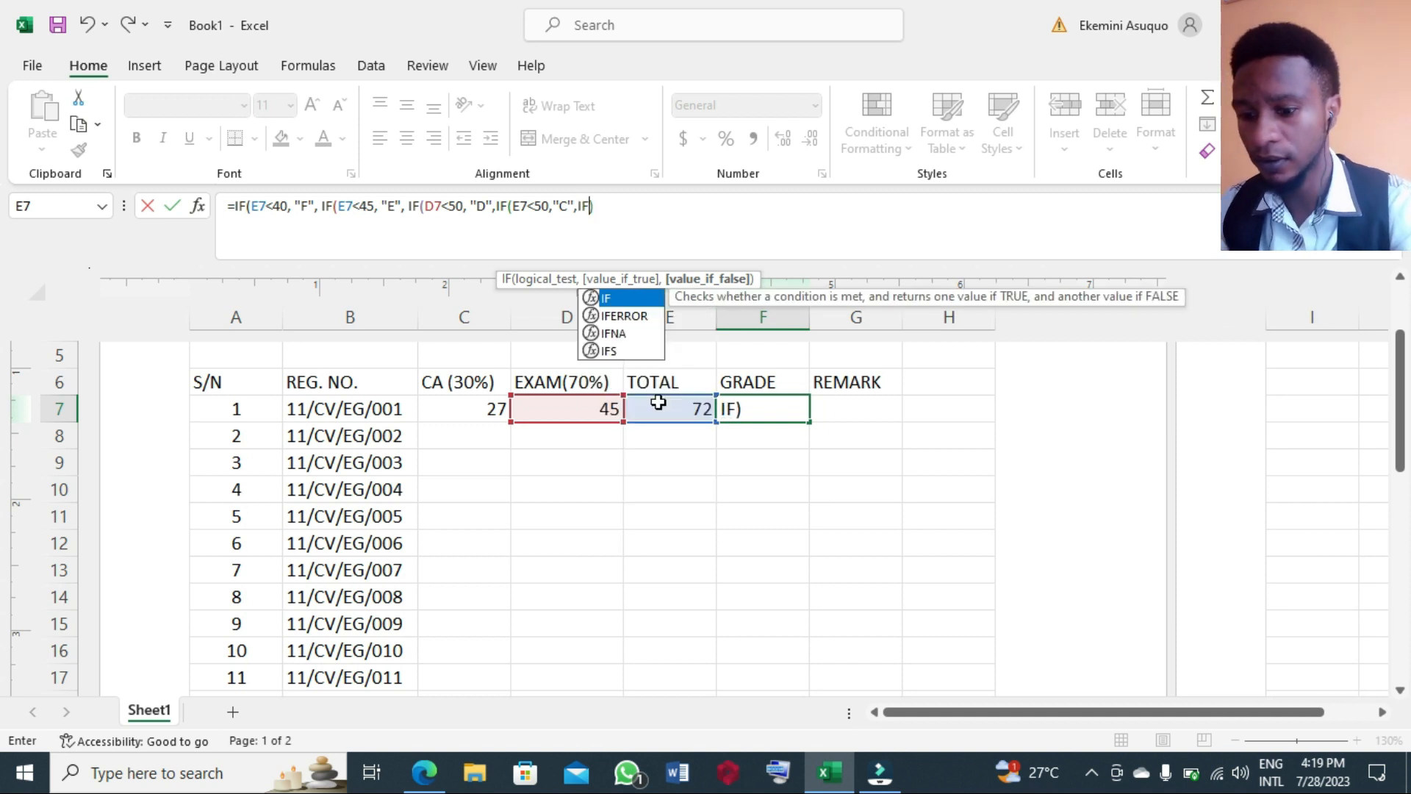
{"action": "type", "text": "<"}
{"action": "key", "text": "BackSpace"}
{"action": "type", "text": "("}
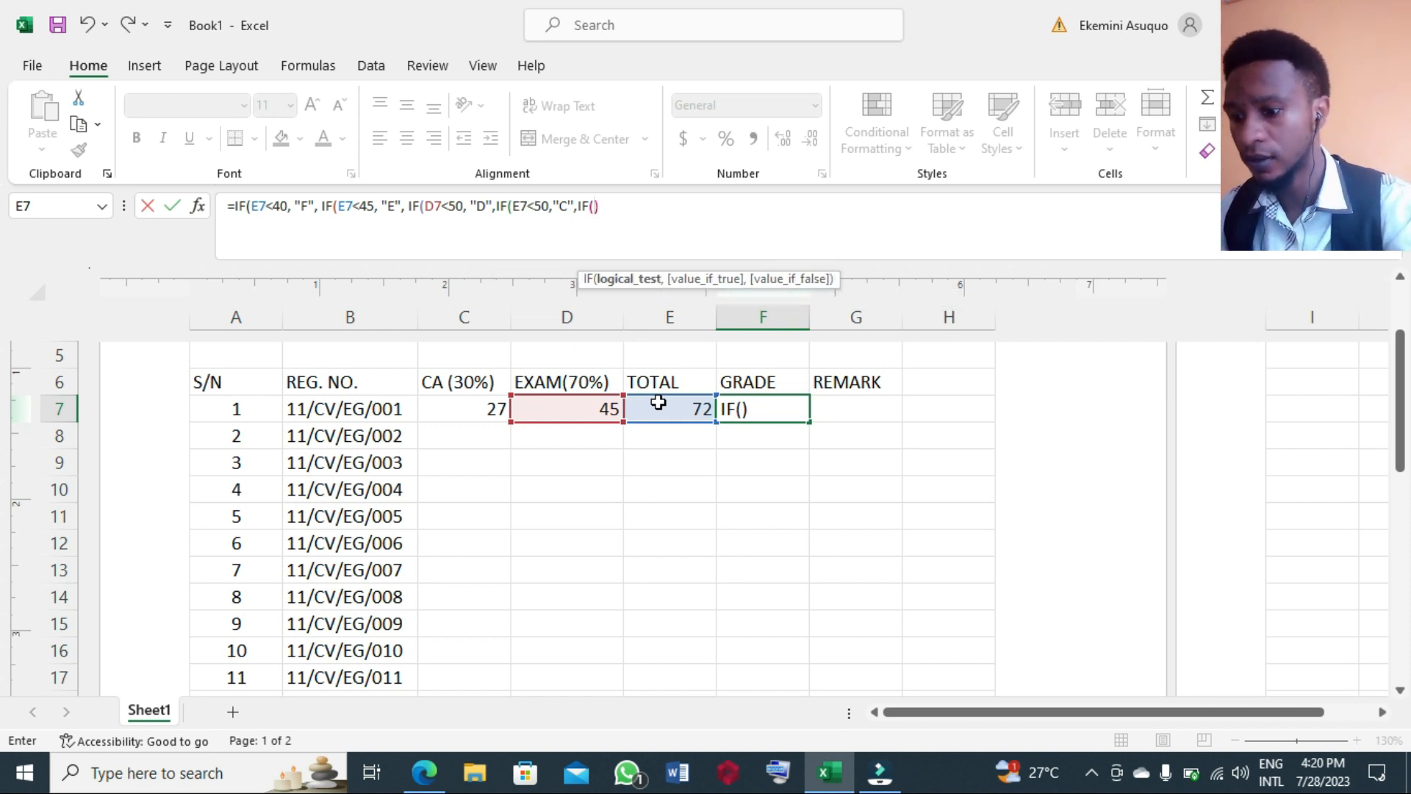
{"action": "left_click", "coordinate": [695, 408]}
{"action": "type", "text": "<"}
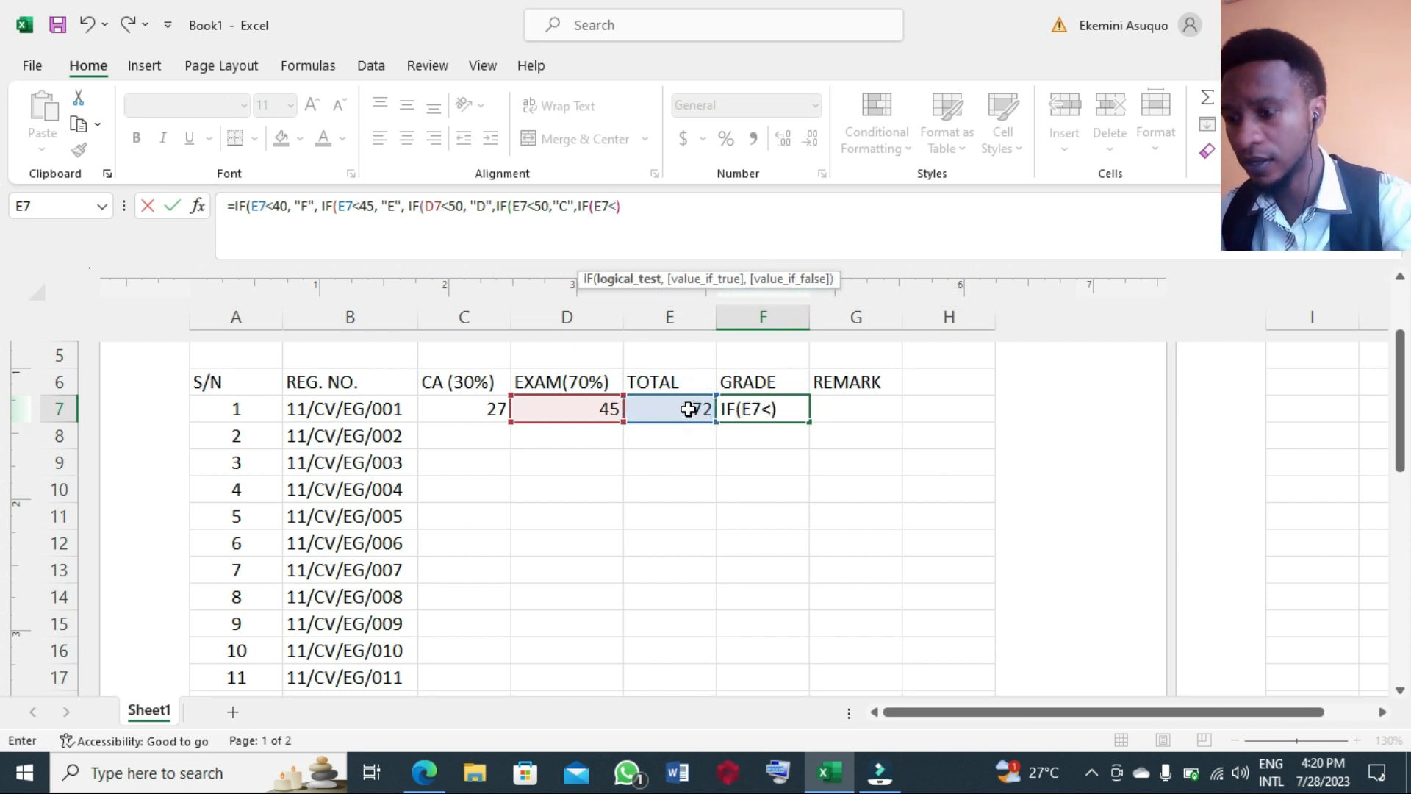
{"action": "type", "text": "60"}
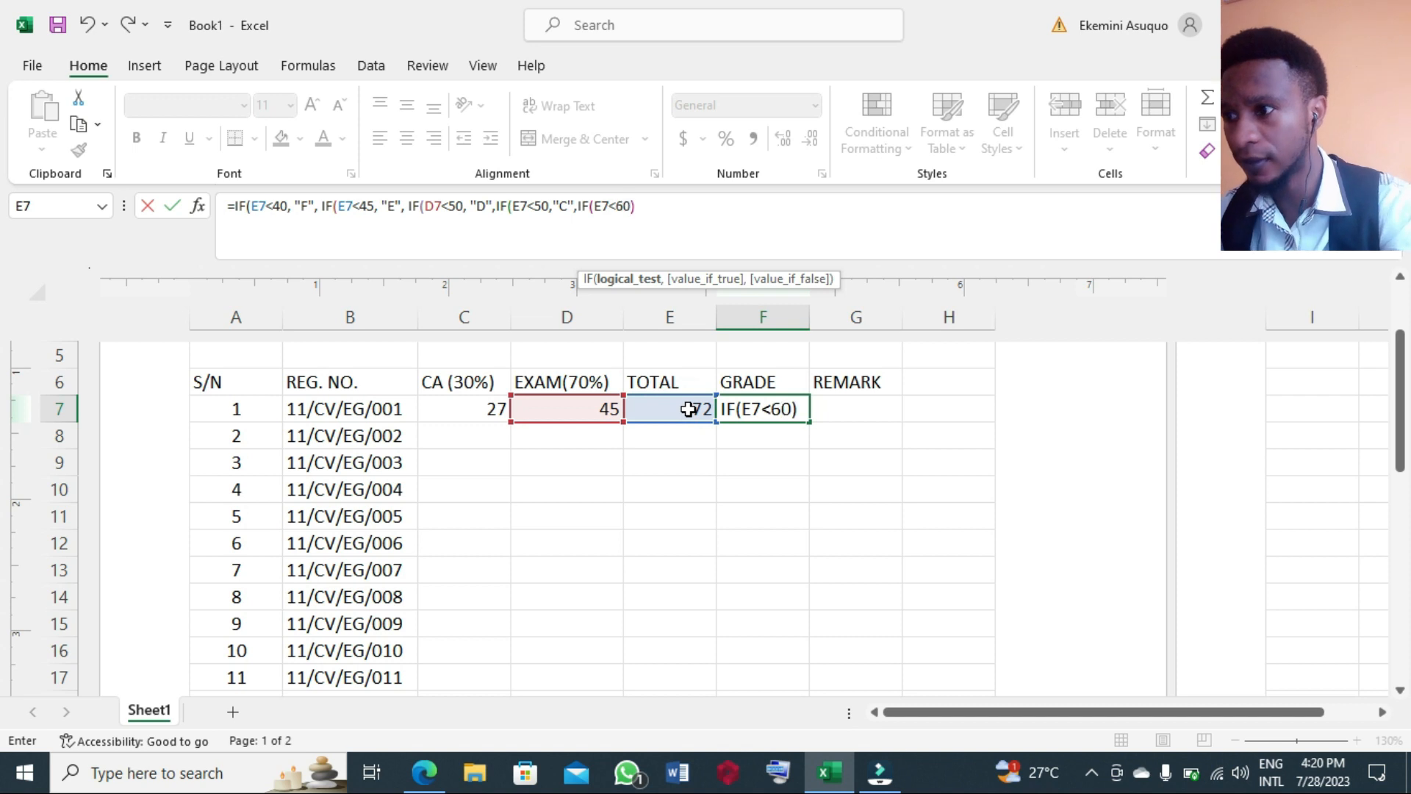
{"action": "type", "text": ",\"\""}
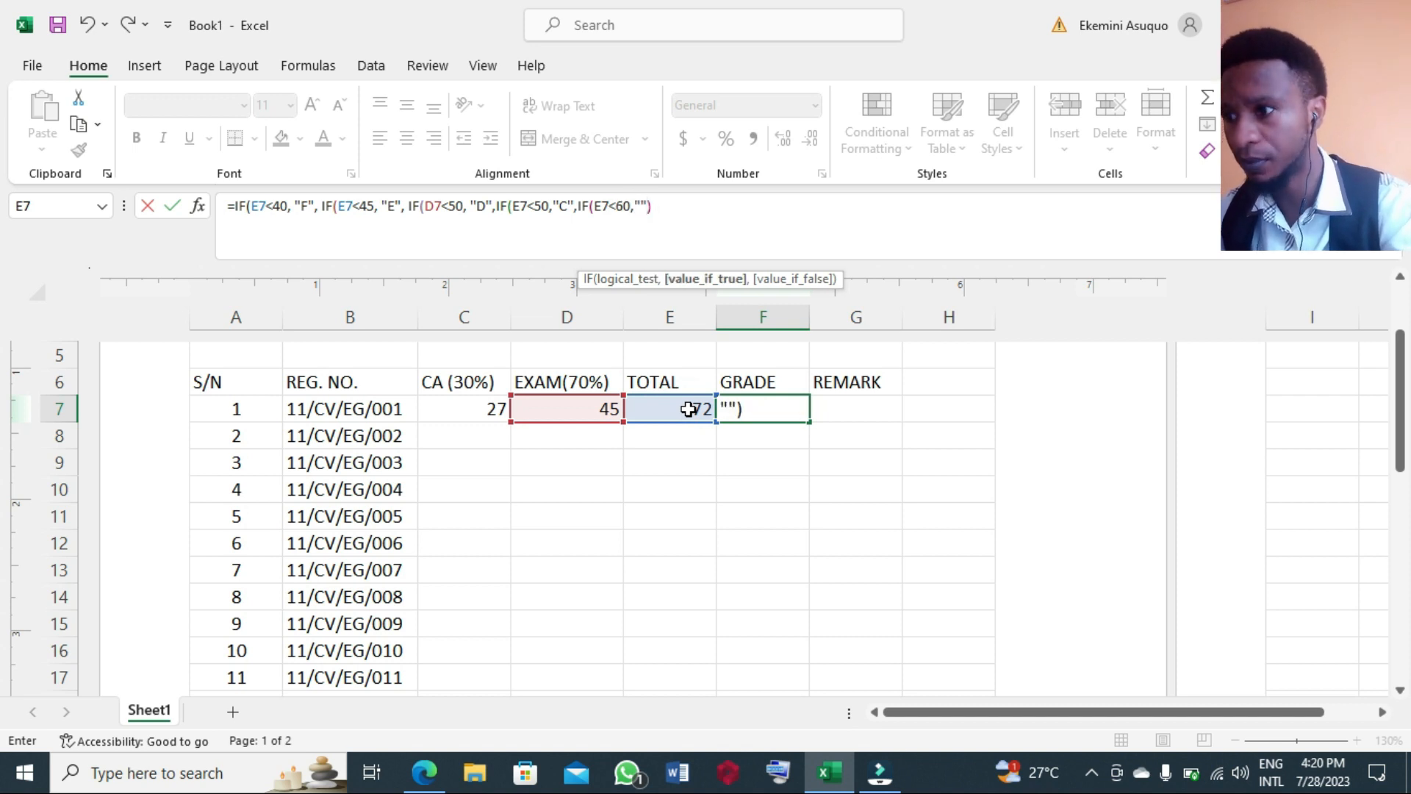
{"action": "key", "text": "Return"}
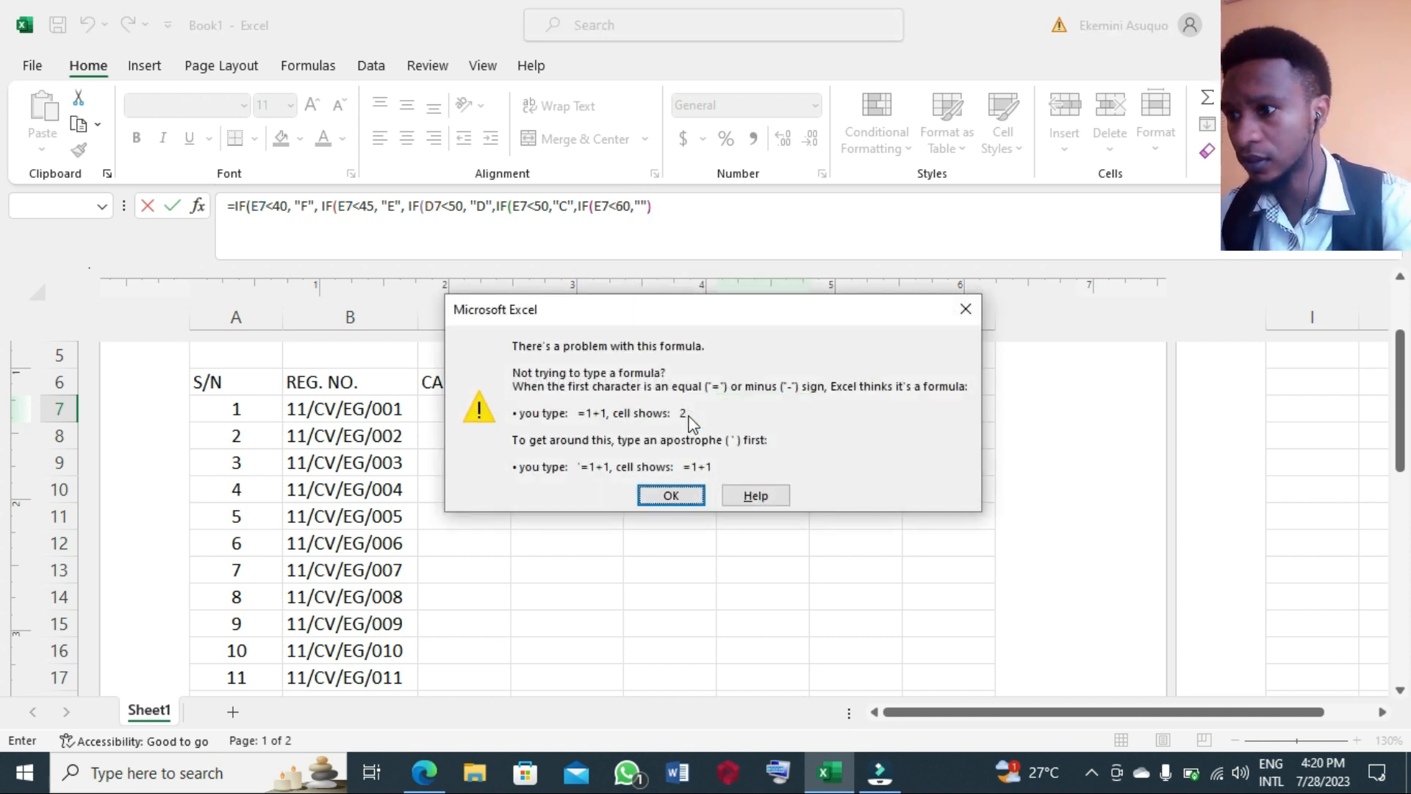
{"action": "left_click", "coordinate": [673, 494]}
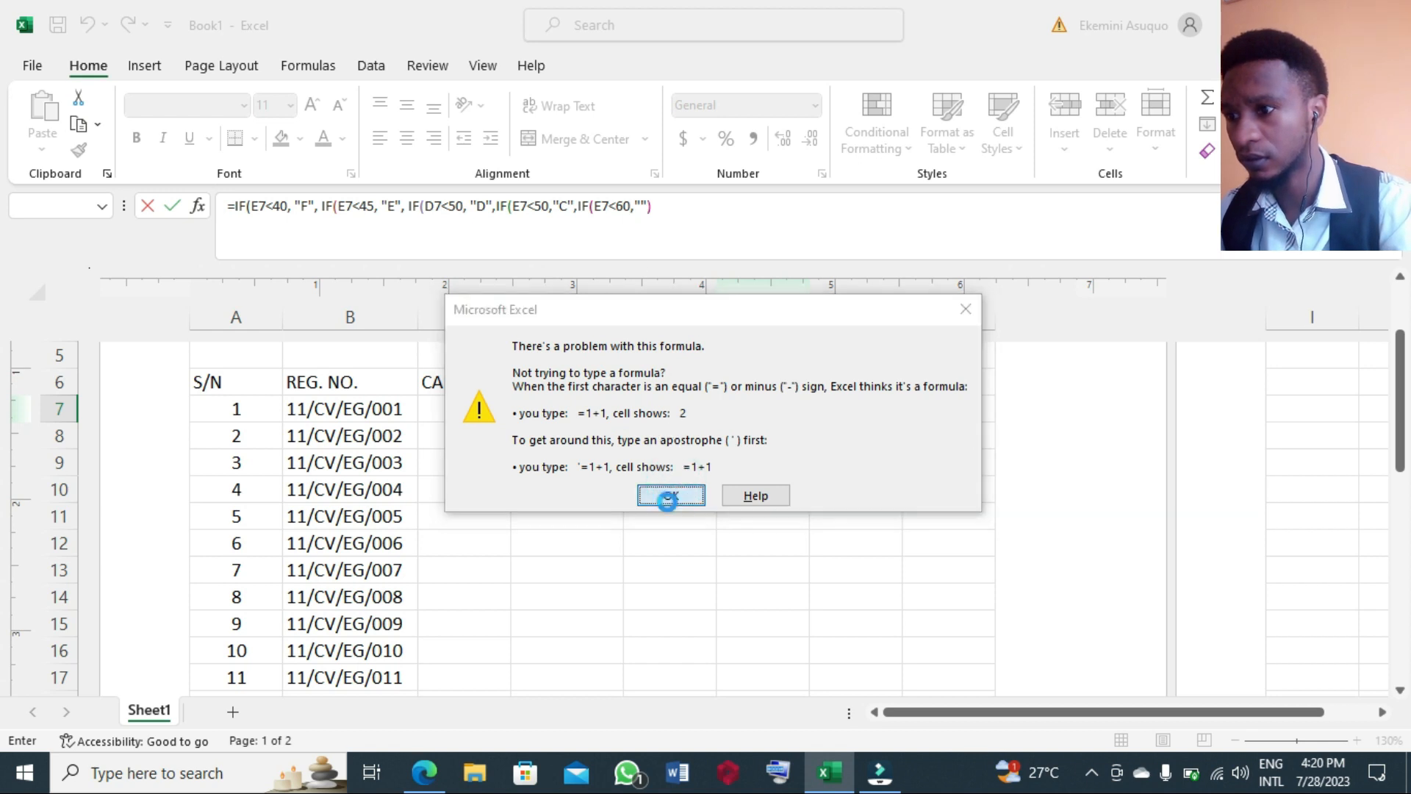
{"action": "left_click", "coordinate": [643, 205]}
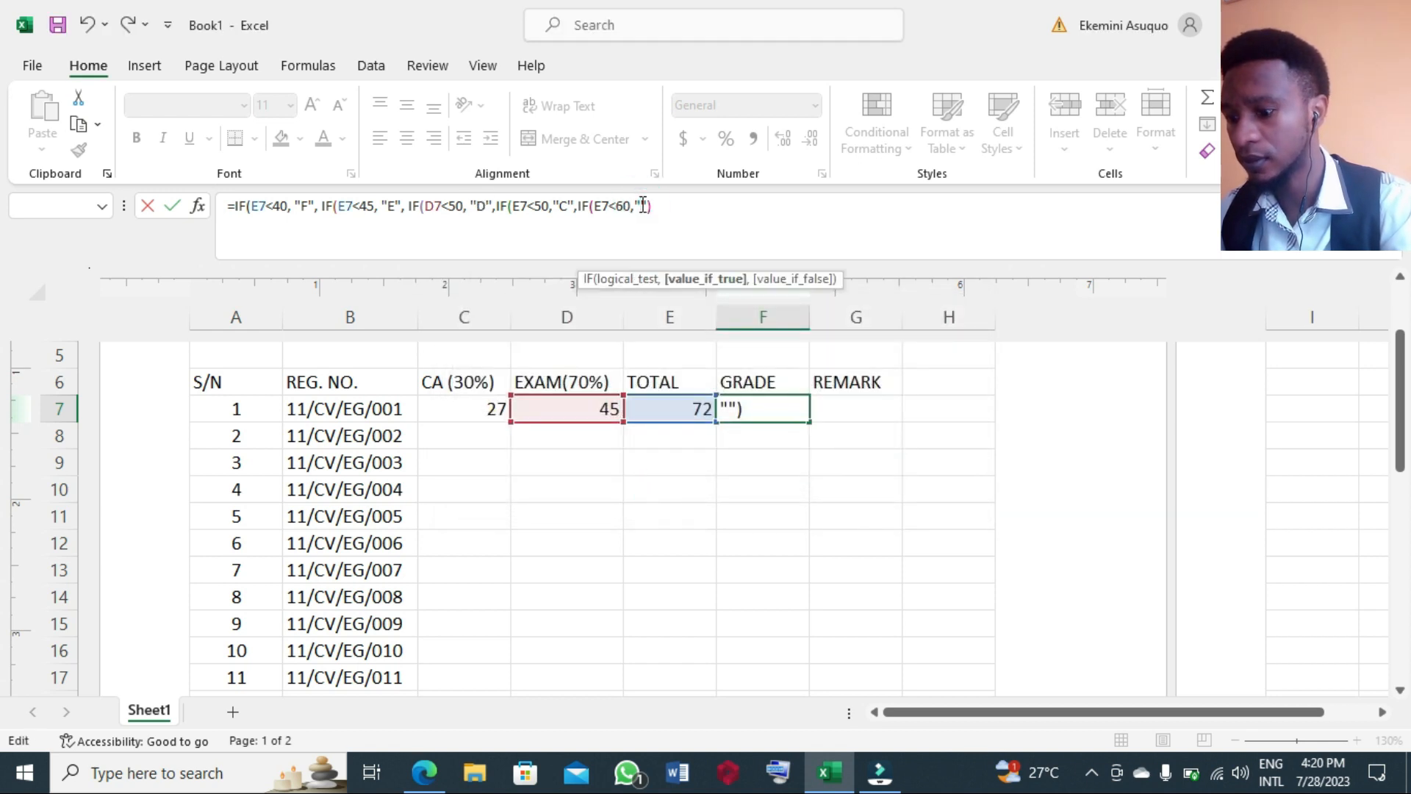
{"action": "type", "text": "B"}
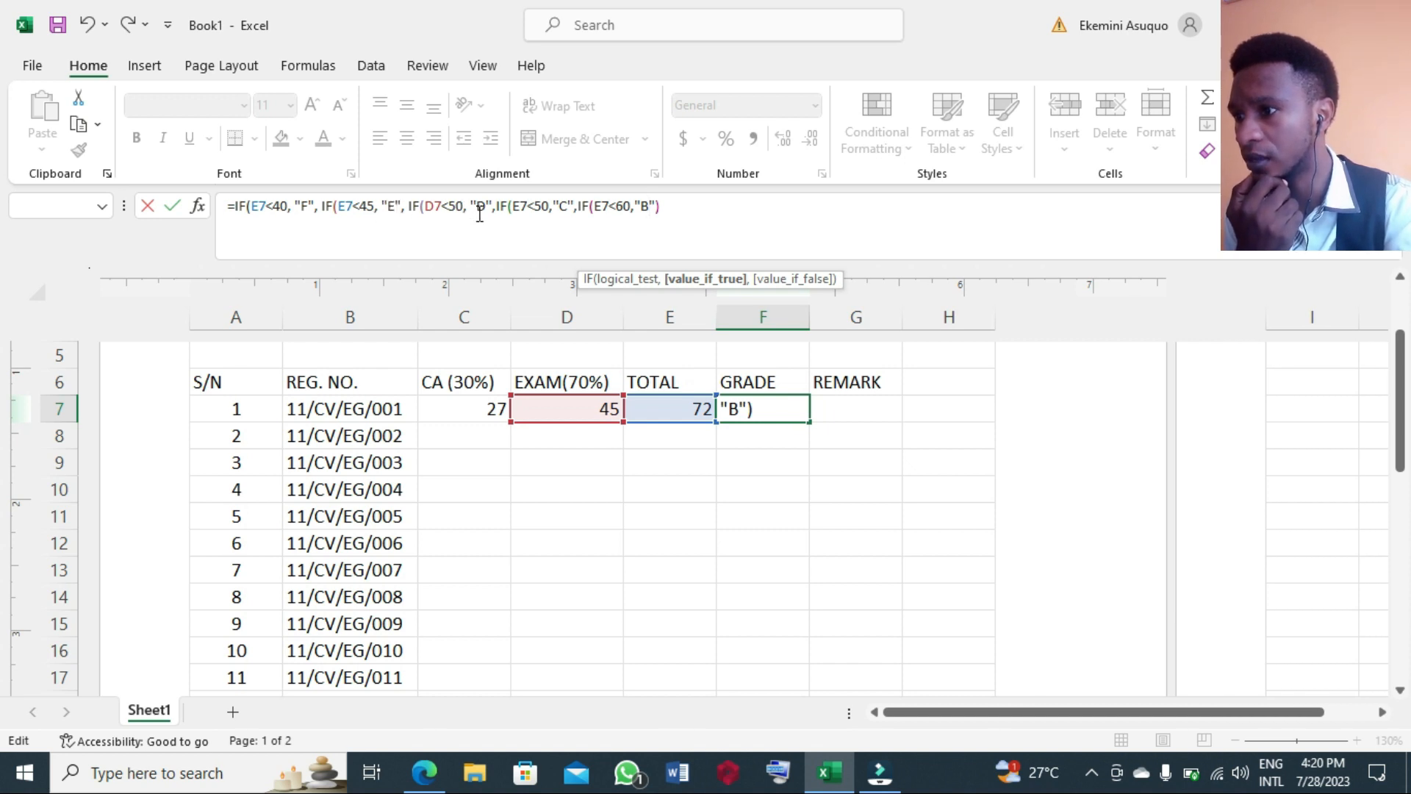
Set the threshold of the "C" condition to 60 and make the "D" condition refer to the total in E7
{"action": "left_click", "coordinate": [543, 205]}
{"action": "double_click", "coordinate": [542, 205]}
{"action": "type", "text": "60"}
{"action": "double_click", "coordinate": [433, 206]}
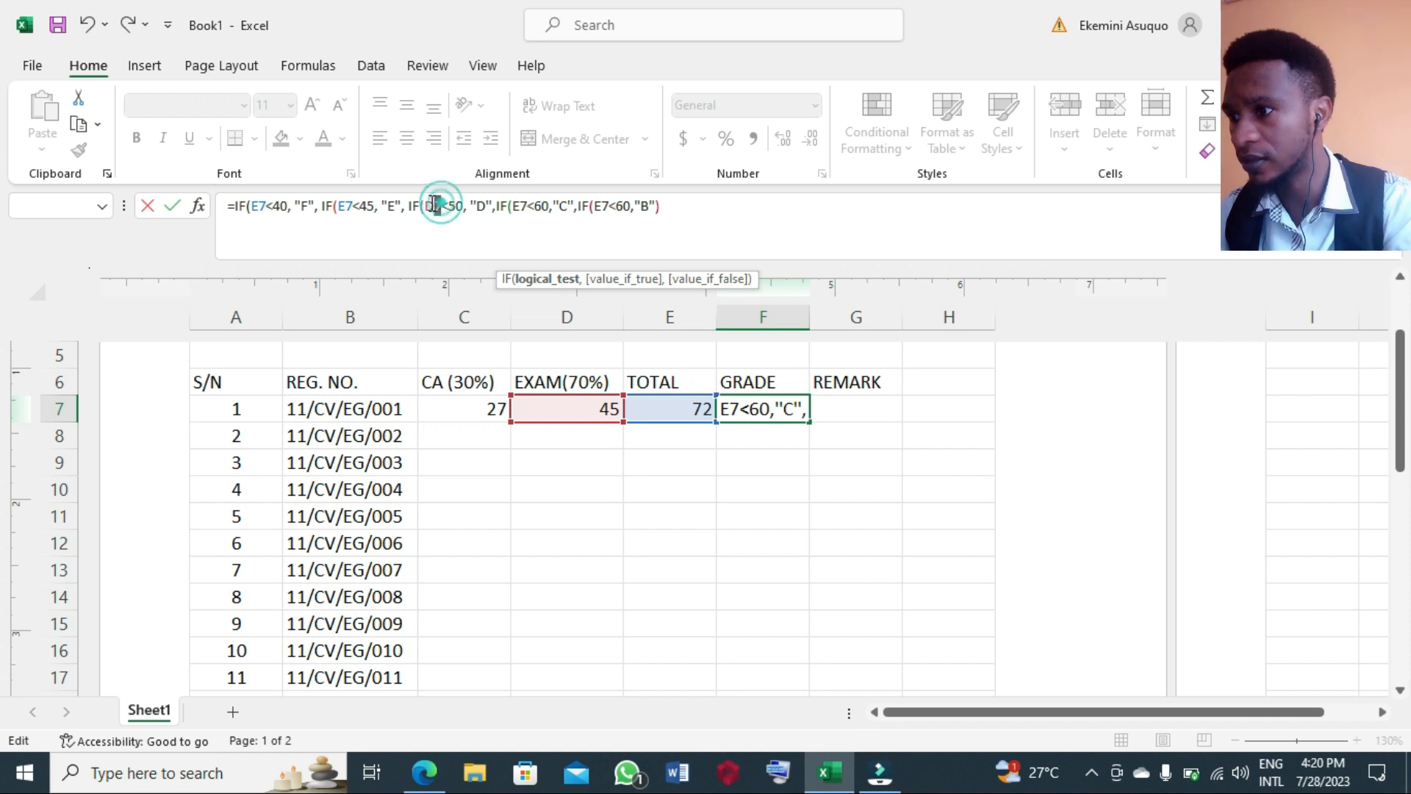
{"action": "left_click", "coordinate": [693, 408]}
{"action": "left_click", "coordinate": [525, 207]}
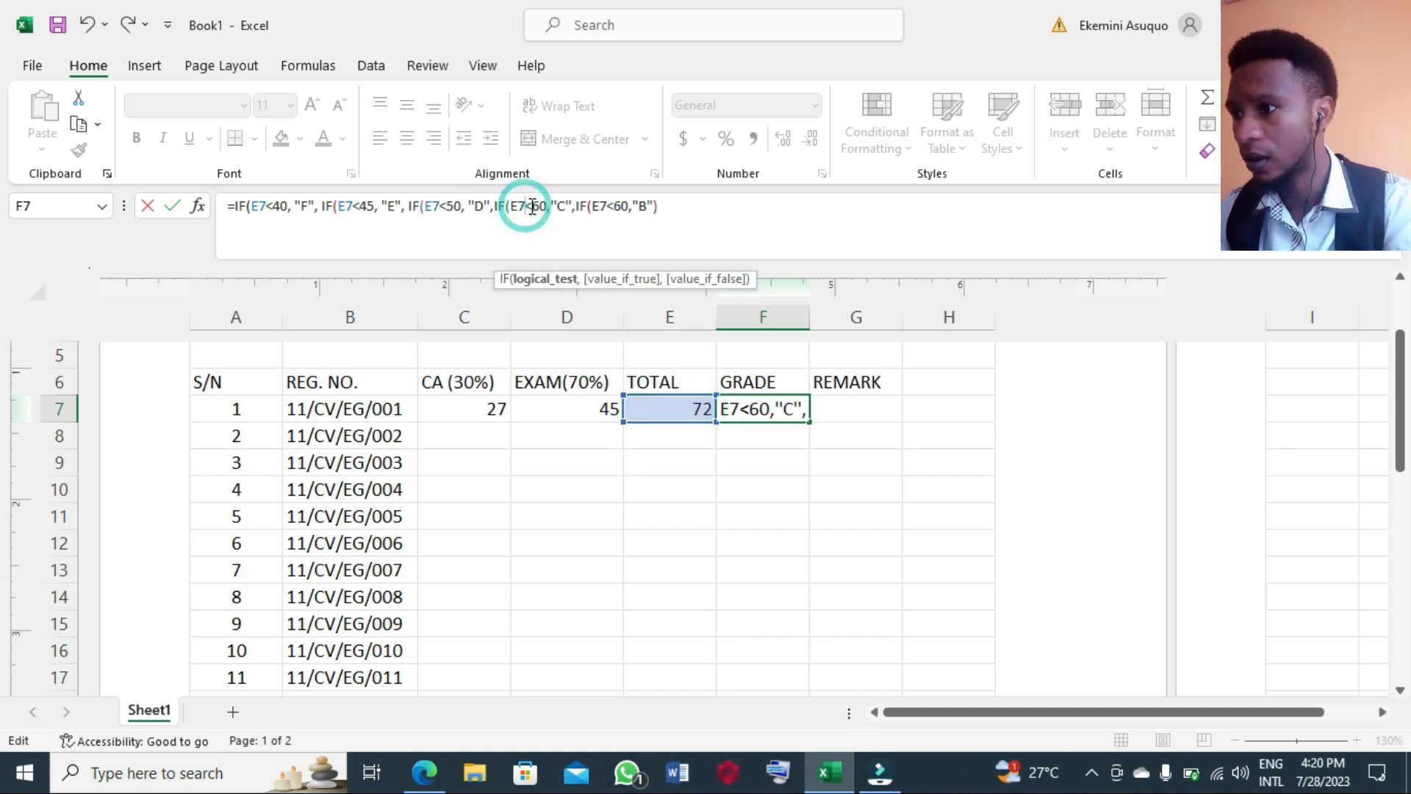
Set the threshold of the "B" condition in the grade formula to 70
{"action": "left_click", "coordinate": [618, 206]}
{"action": "key", "text": "Delete"}
{"action": "type", "text": "7"}
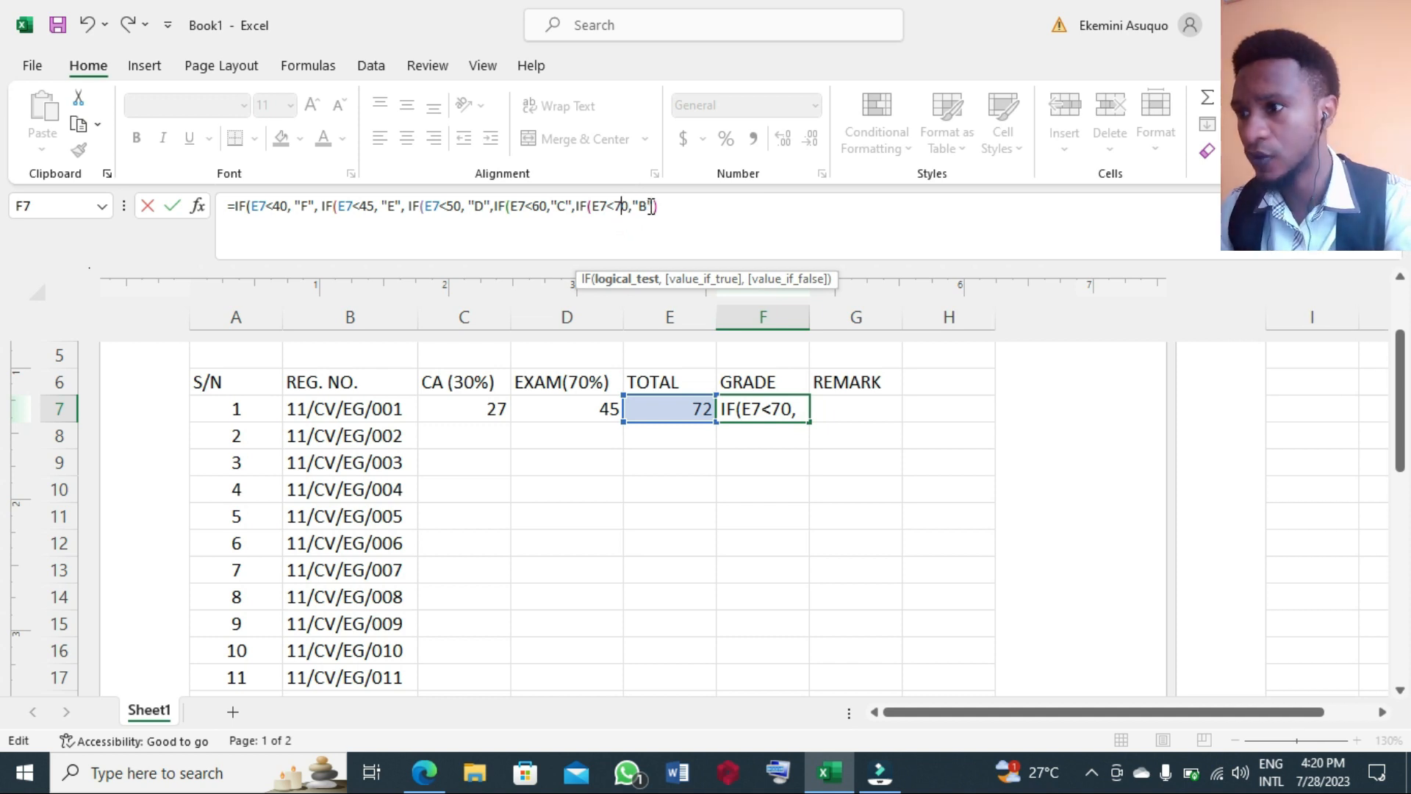
Begin a sixth nested IF after the "B" result in the grade formula, testing the total in E7
{"action": "left_click", "coordinate": [655, 207]}
{"action": "type", "text": ", "}
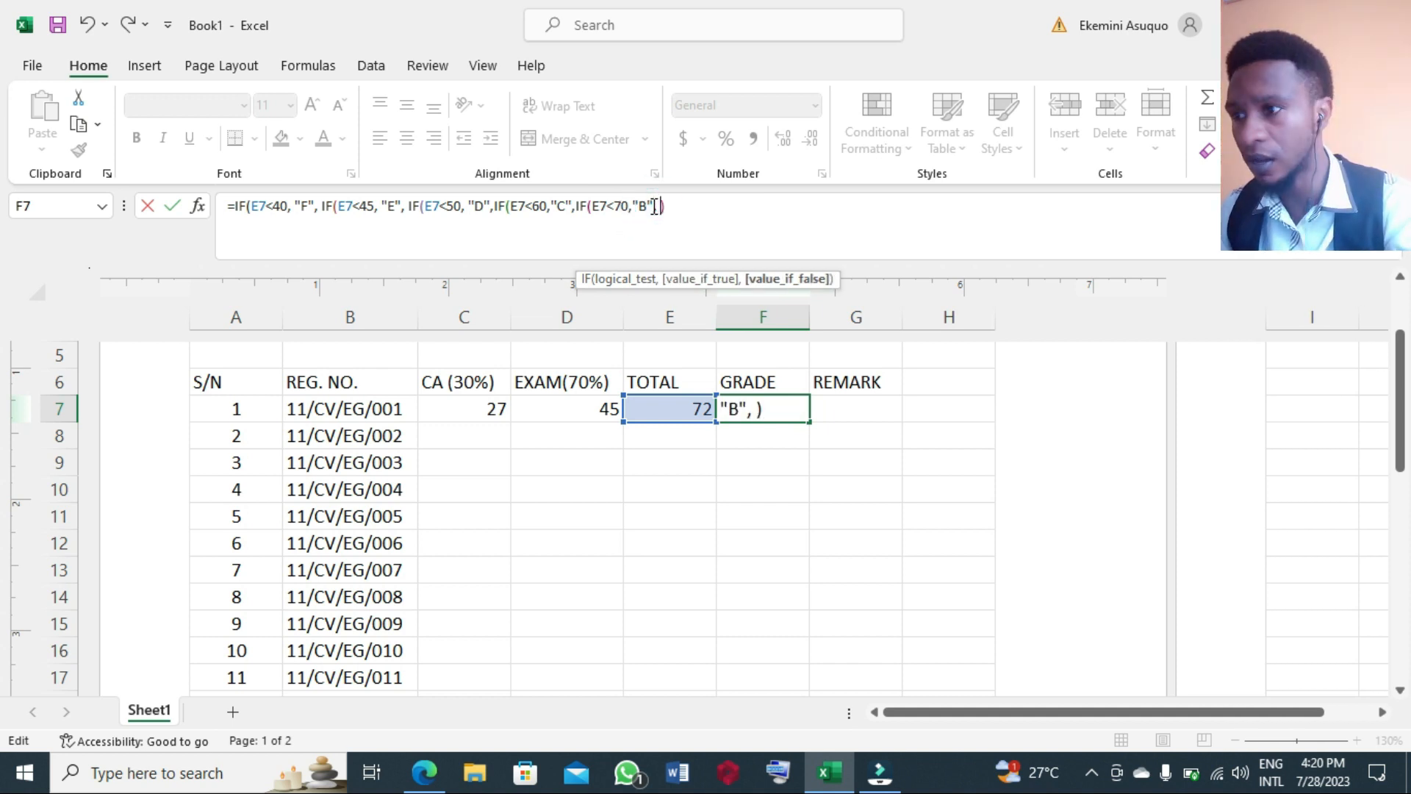
{"action": "type", "text": "IF"}
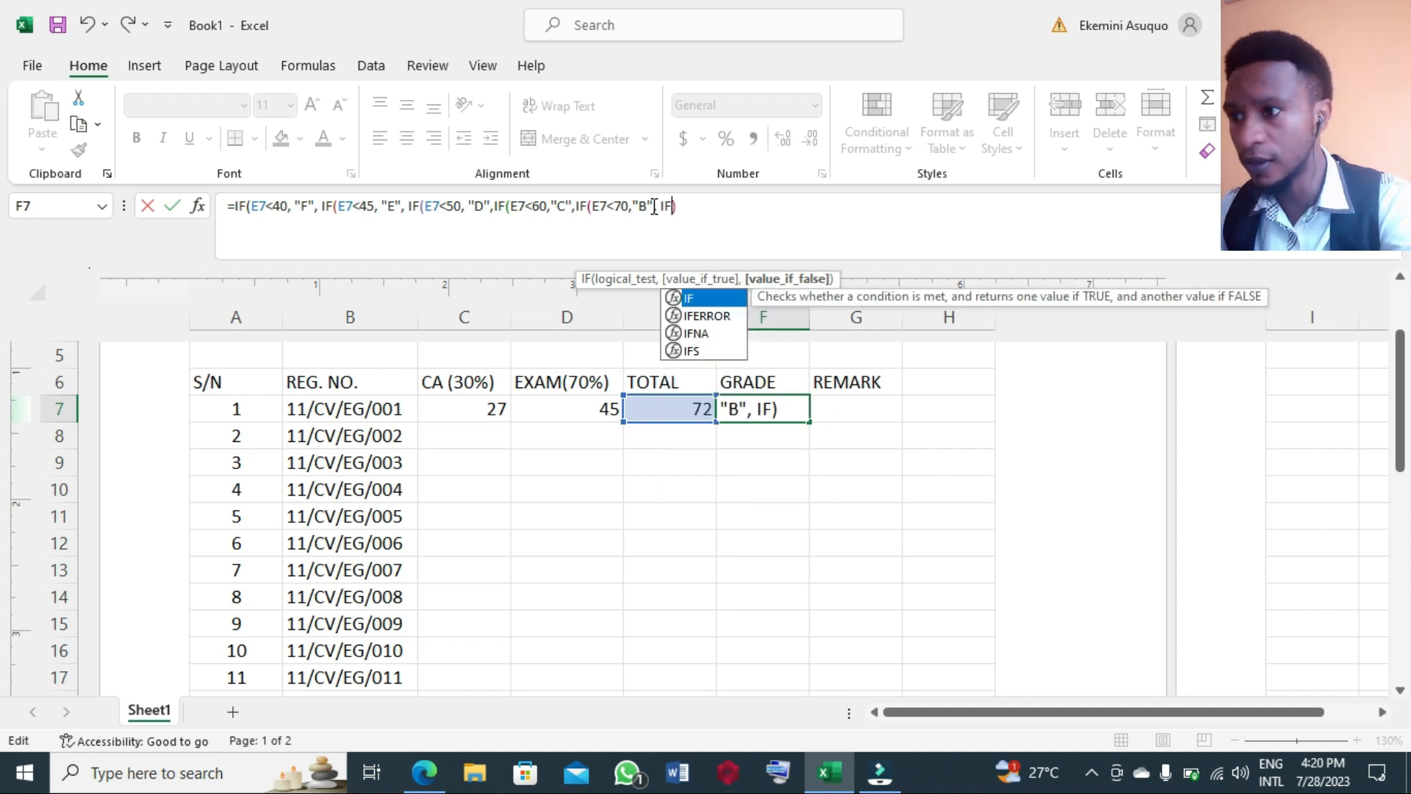
{"action": "type", "text": "("}
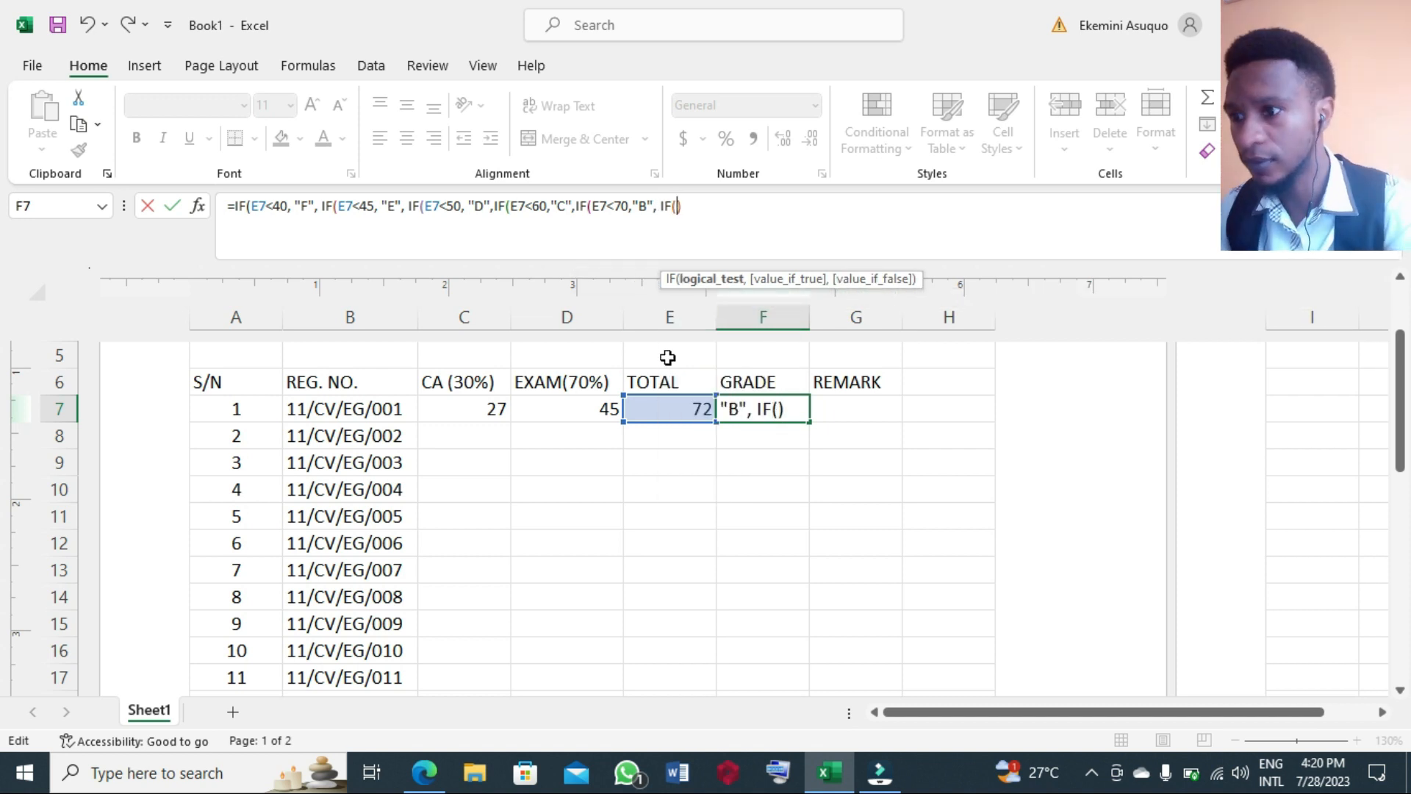
{"action": "left_click", "coordinate": [668, 406]}
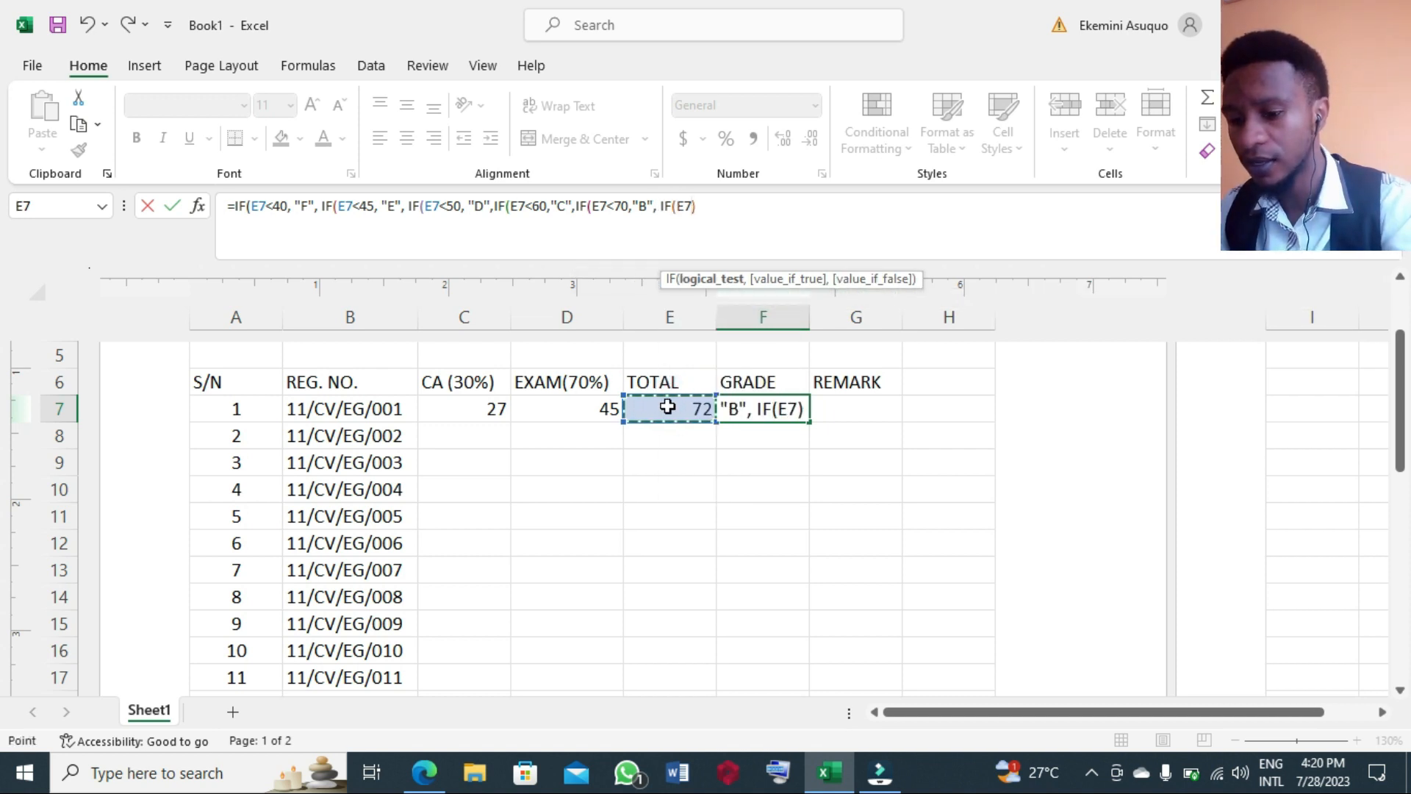
{"action": "type", "text": ">"}
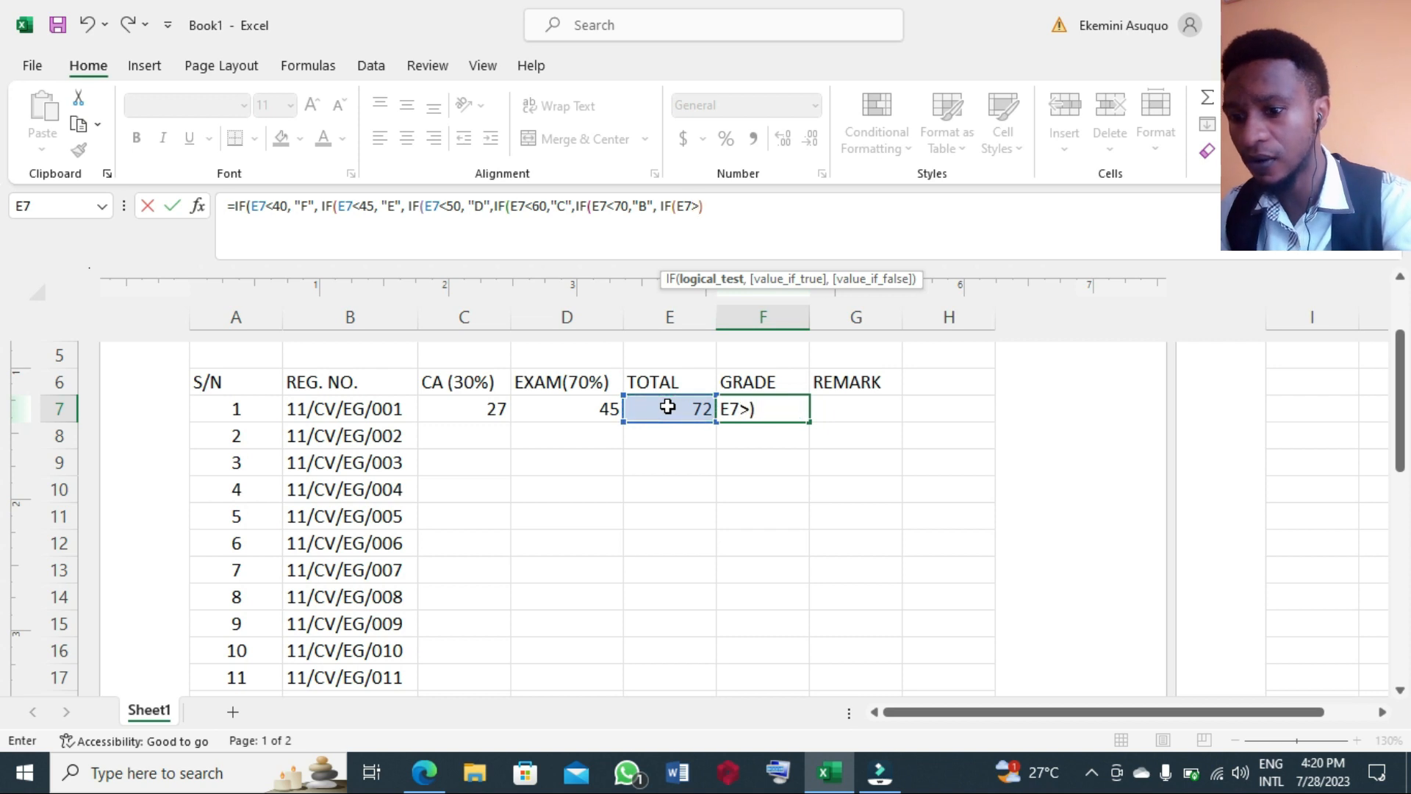
{"action": "key", "text": "BackSpace"}
{"action": "key", "text": "BackSpace"}
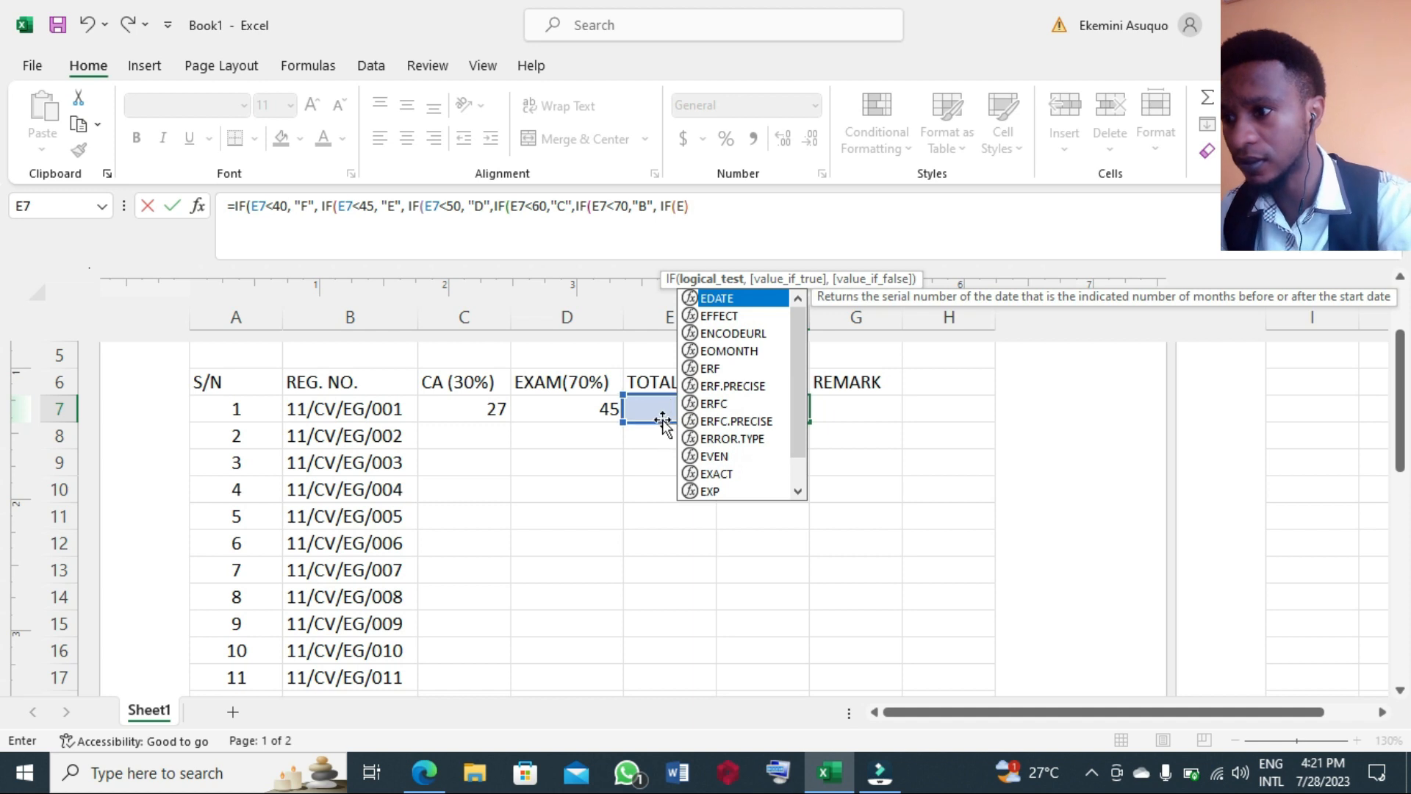
{"action": "left_click", "coordinate": [663, 417]}
{"action": "left_click", "coordinate": [670, 408]}
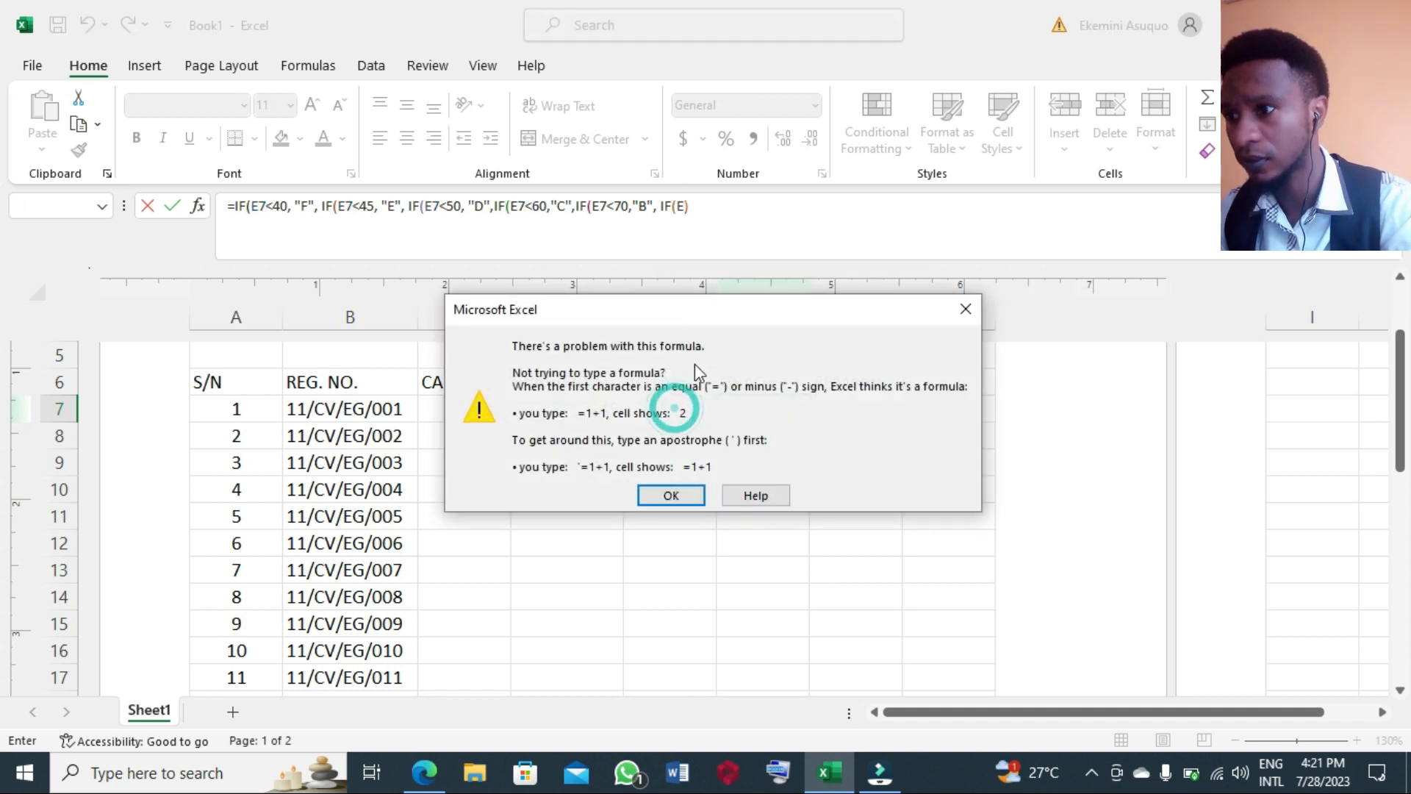
{"action": "left_click", "coordinate": [688, 491]}
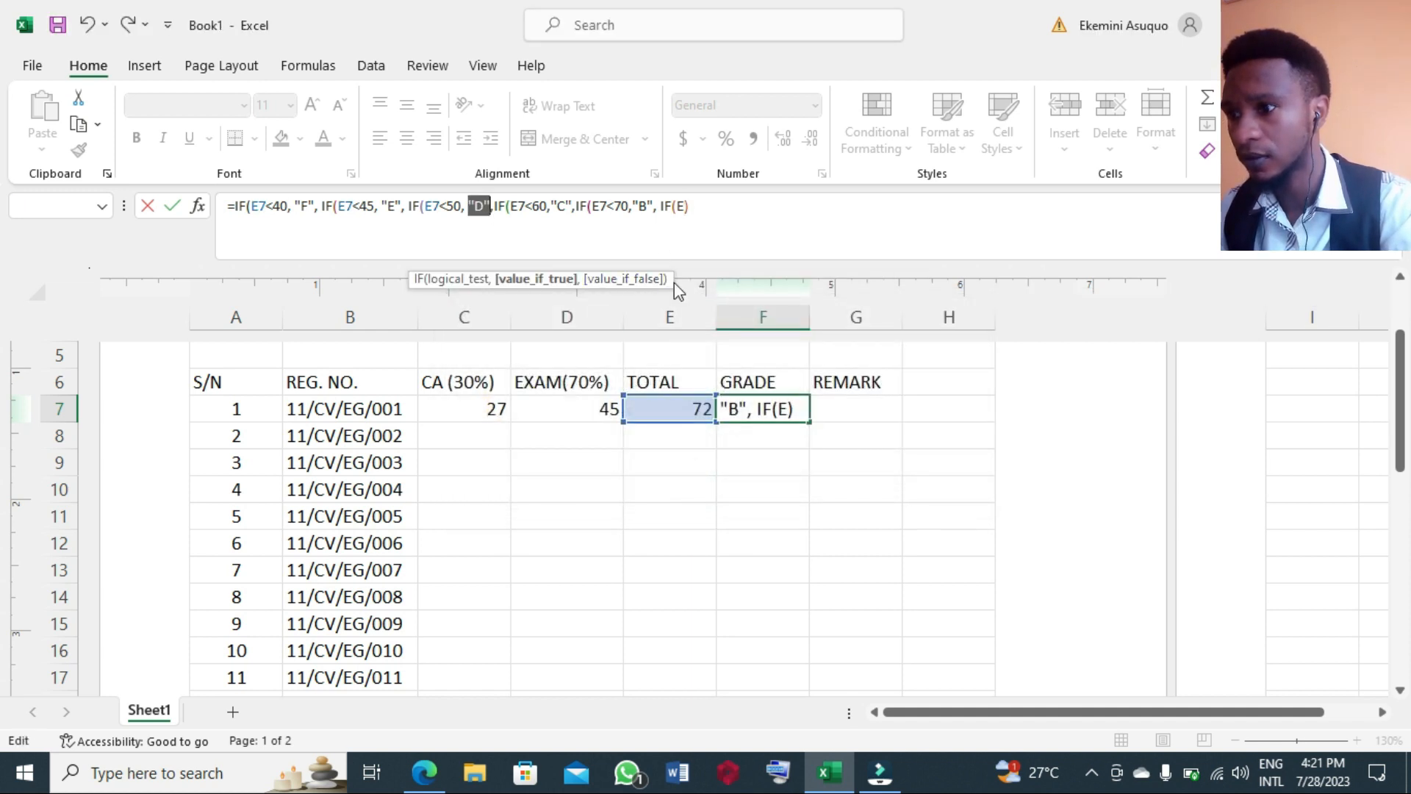
{"action": "left_click", "coordinate": [679, 207]}
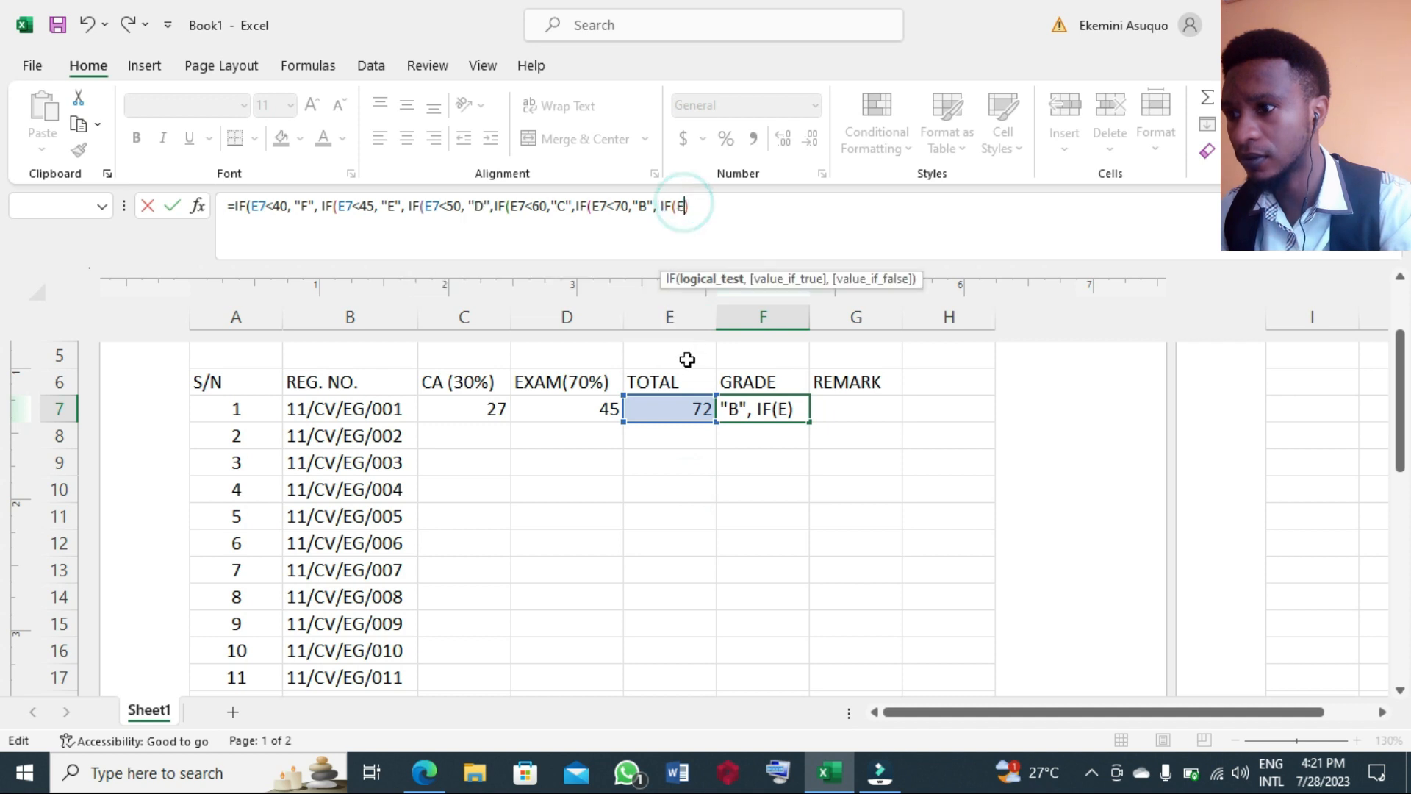
{"action": "type", "text": "7"}
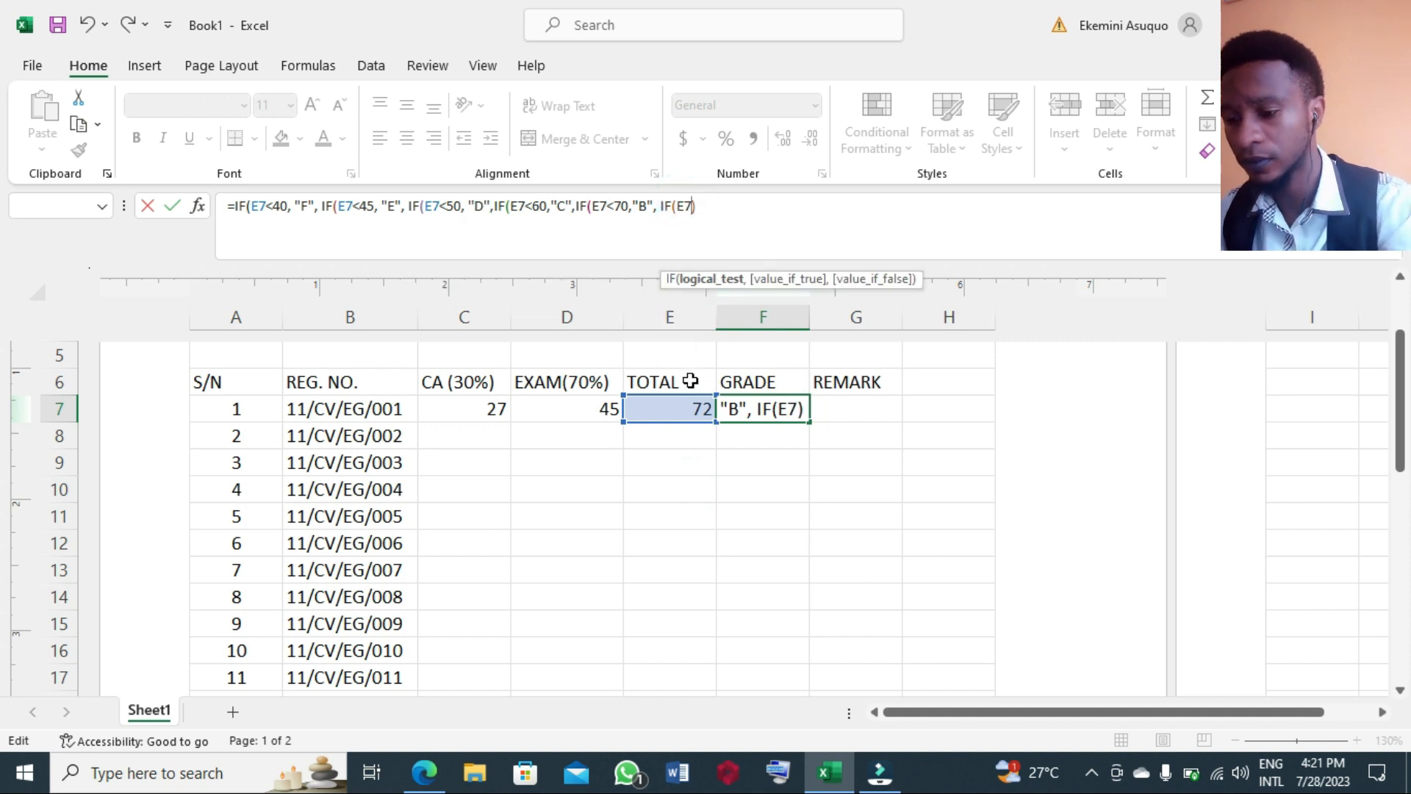
Complete the last nested IF in the grade formula with the test <=100, the result "A" and empty text "" otherwise
{"action": "type", "text": "<=100"}
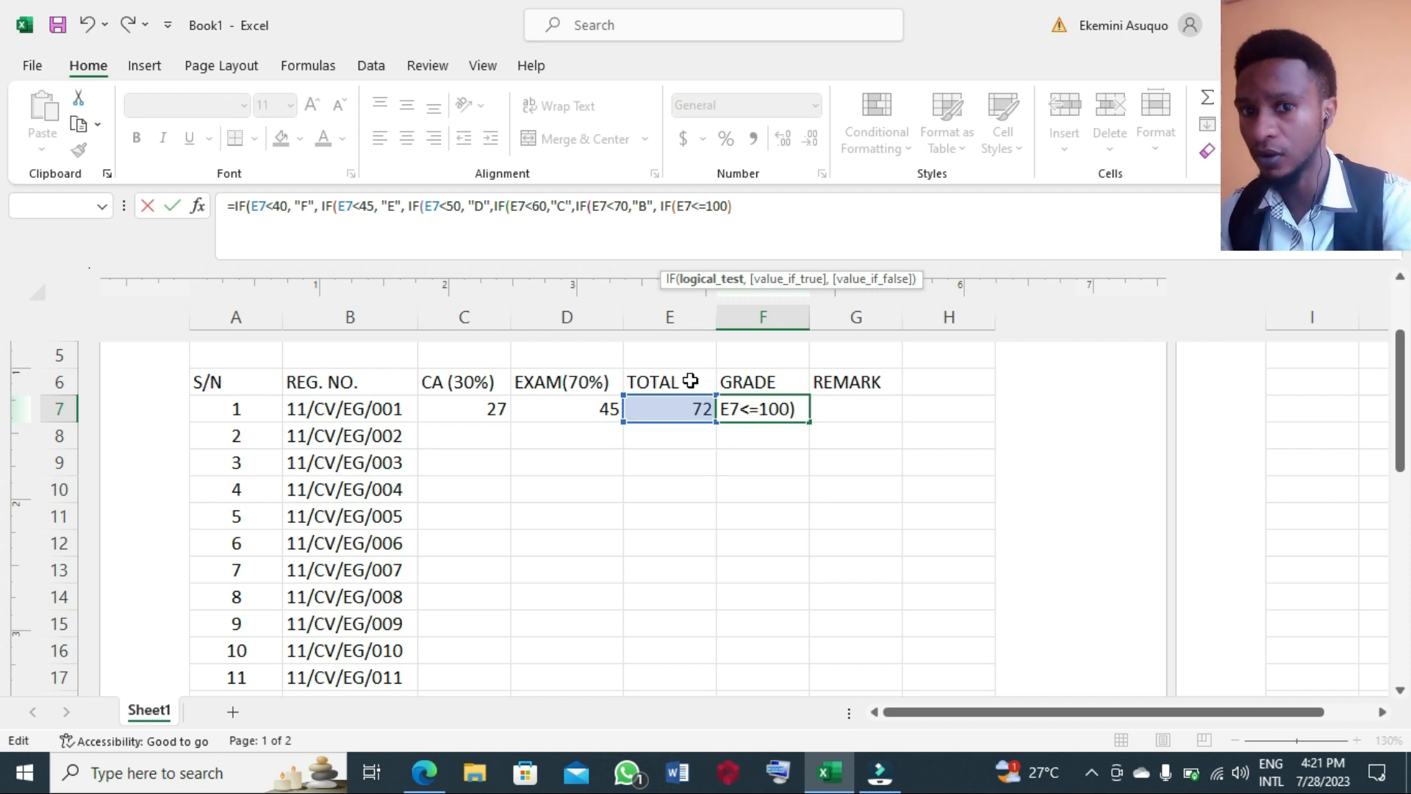
{"action": "type", "text": ",\"\""}
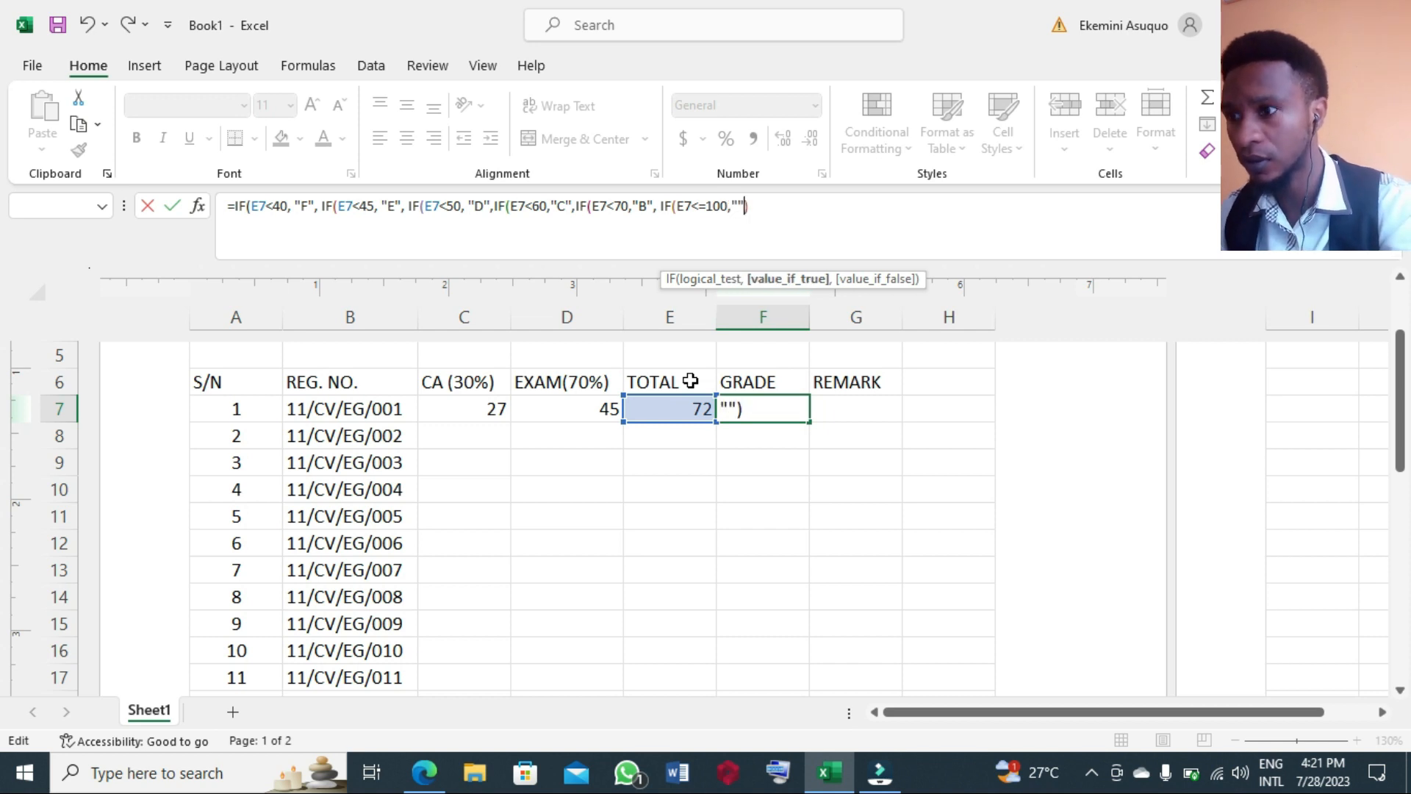
{"action": "type", "text": "A"}
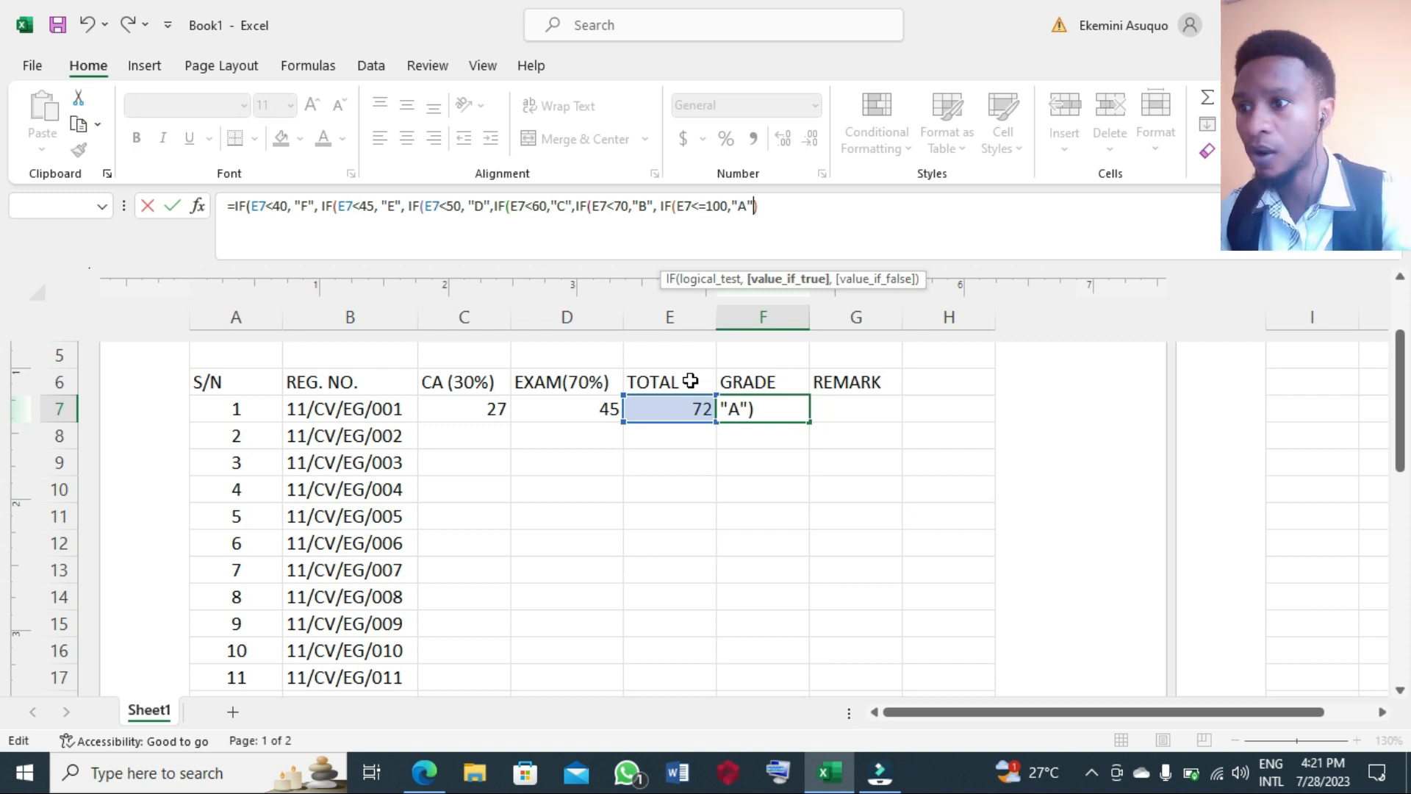
{"action": "type", "text": ", E"}
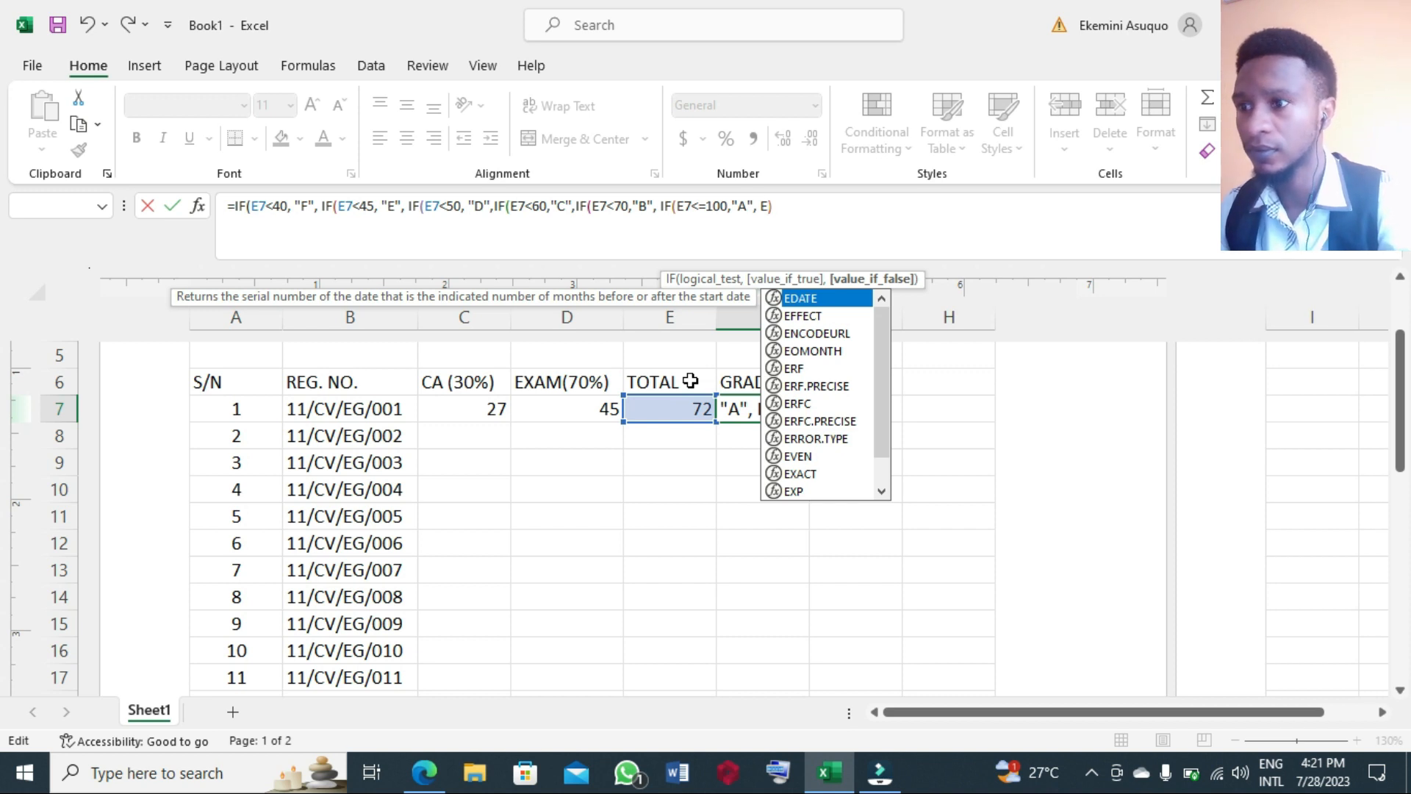
{"action": "key", "text": "BackSpace"}
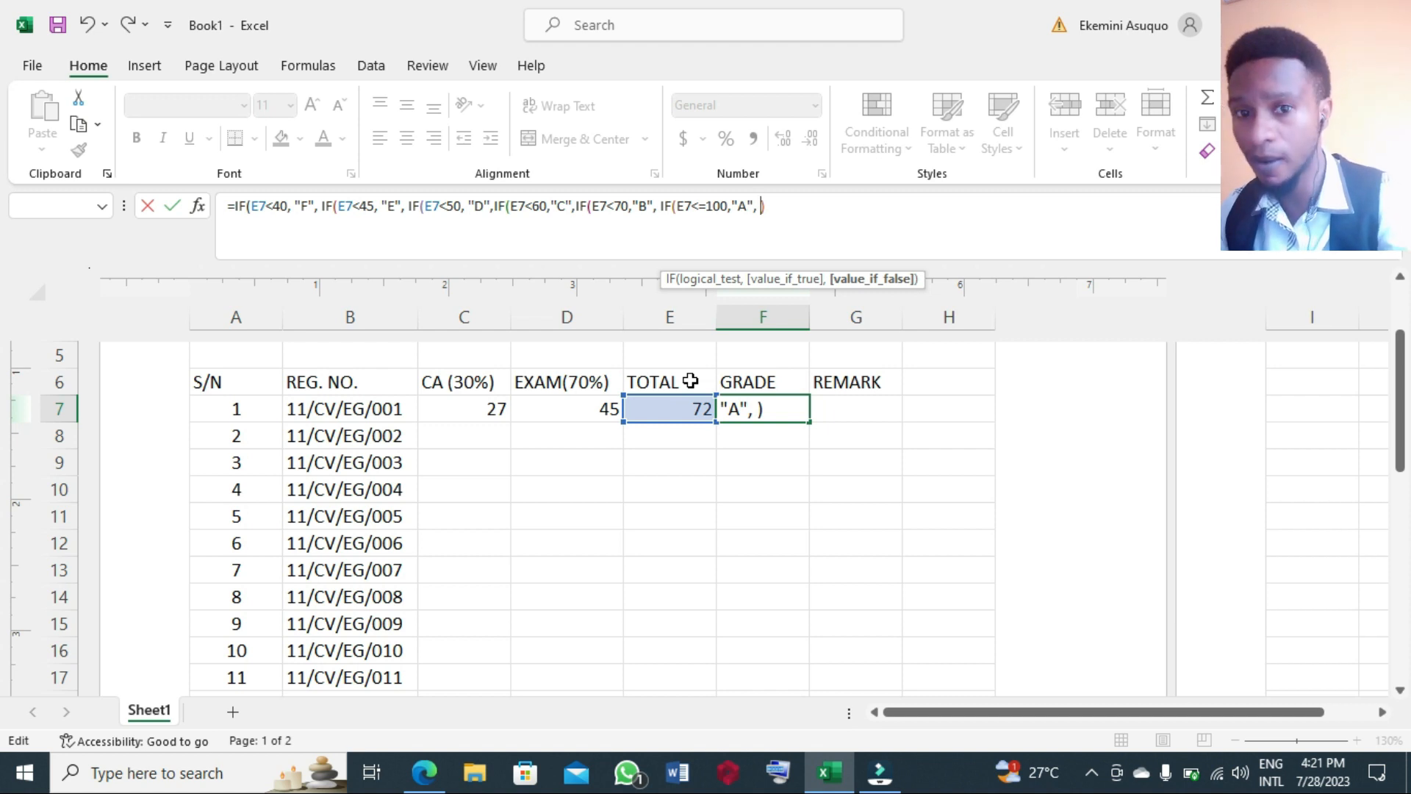
{"action": "type", "text": "\"\""}
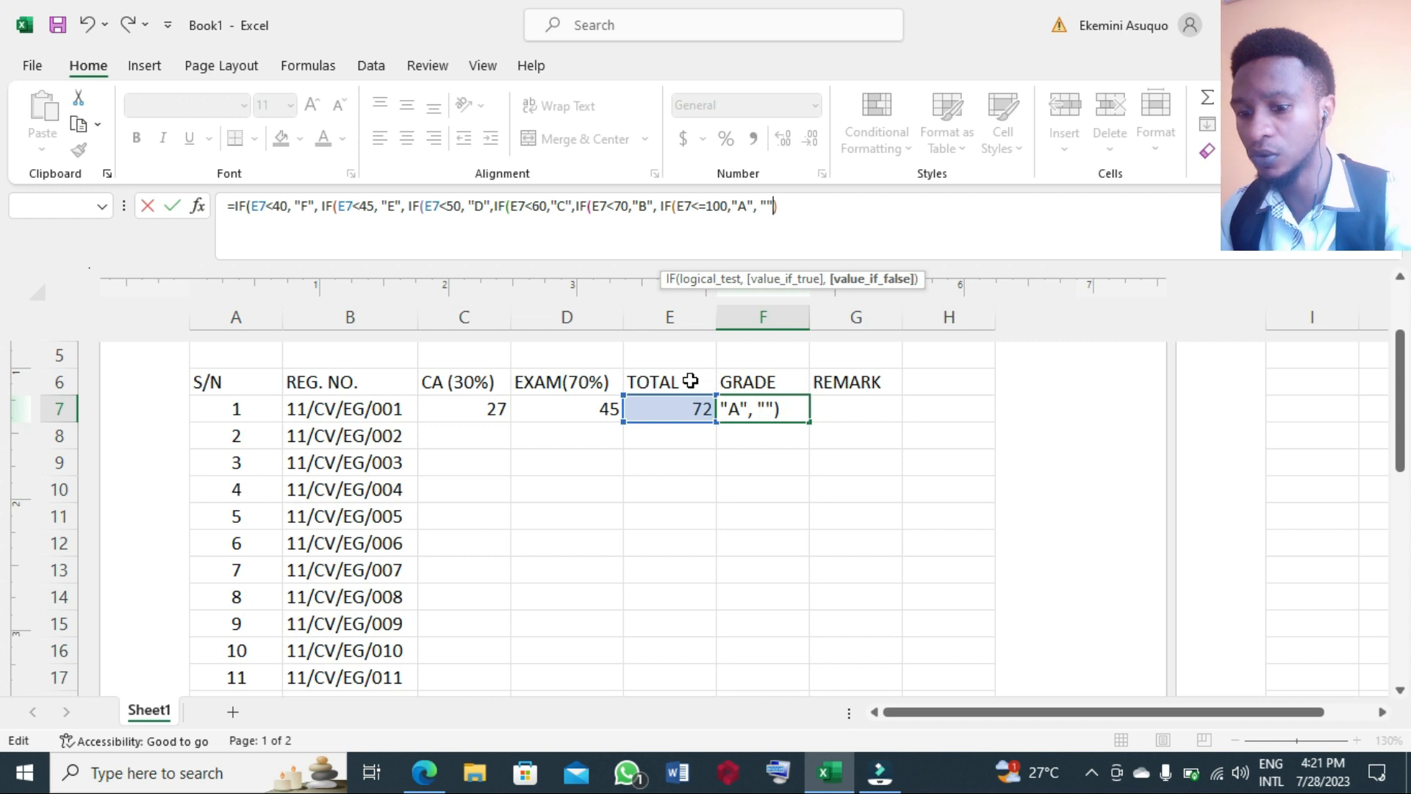
Change the final fallback result of the grade formula in F7 to "ERROR" and try to enter the formula
{"action": "left_click", "coordinate": [767, 205]}
{"action": "type", "text": "ERROR"}
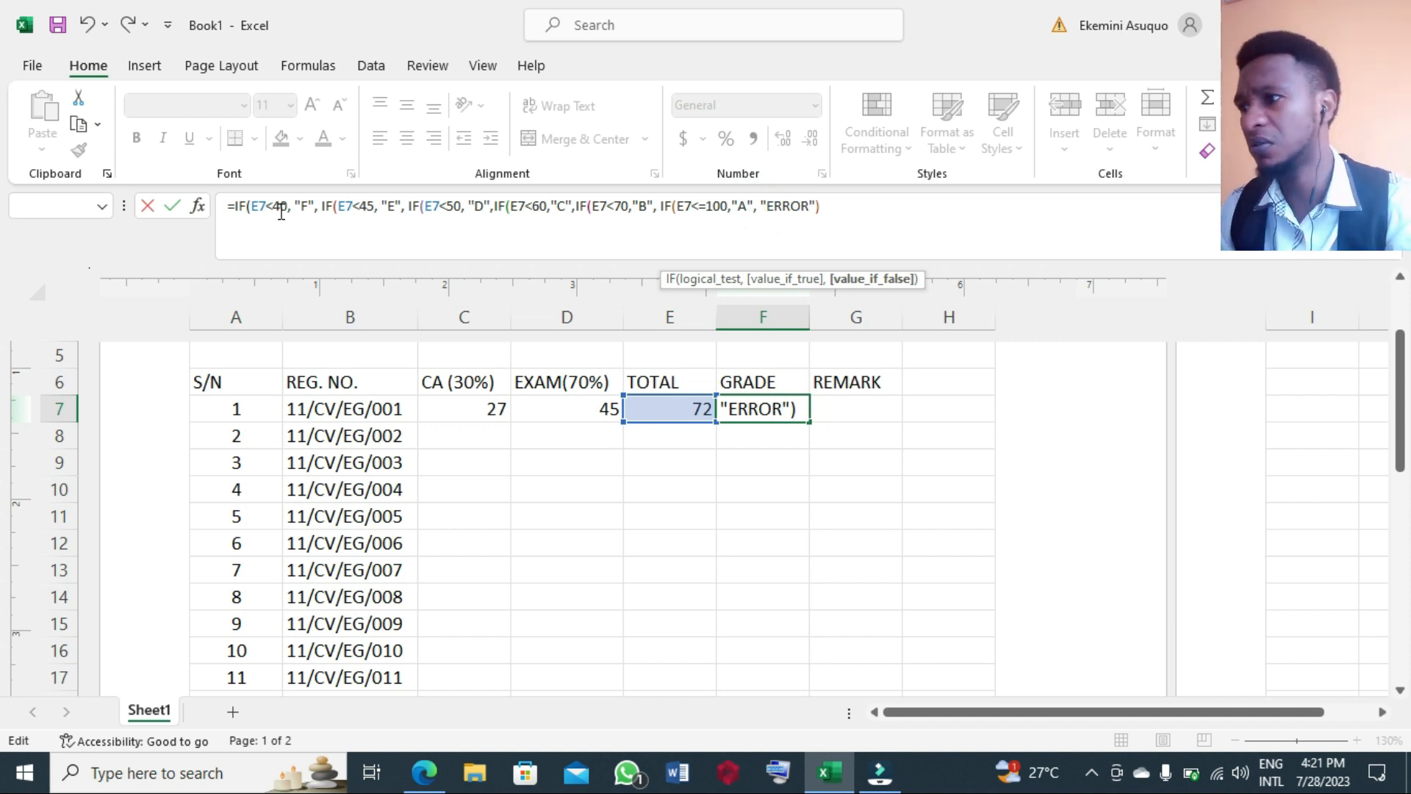
{"action": "left_click", "coordinate": [175, 206]}
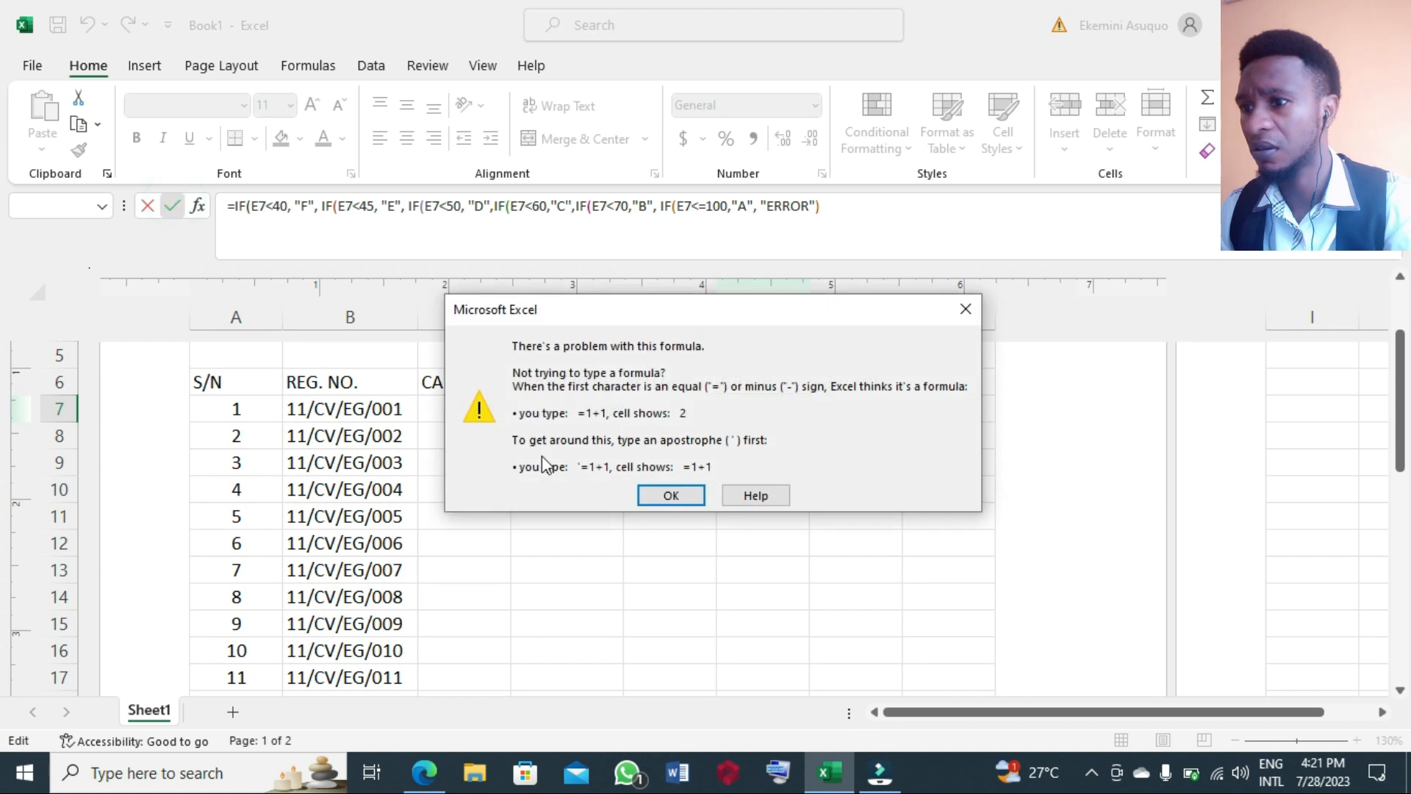
{"action": "left_click", "coordinate": [671, 495]}
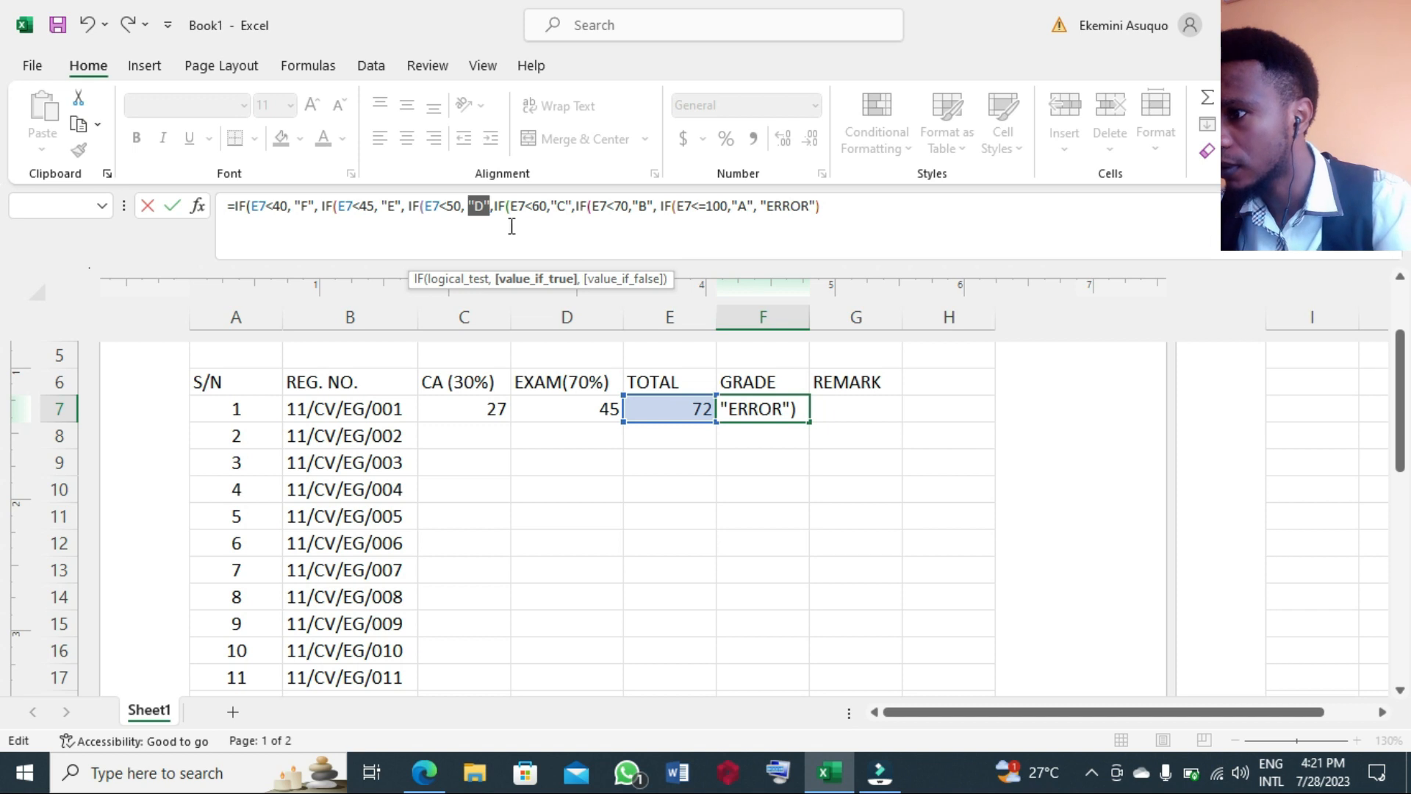
Add a space before the IF of the "C" condition, re-reference its test to the total in E7, and try the formula again
{"action": "left_click", "coordinate": [490, 205]}
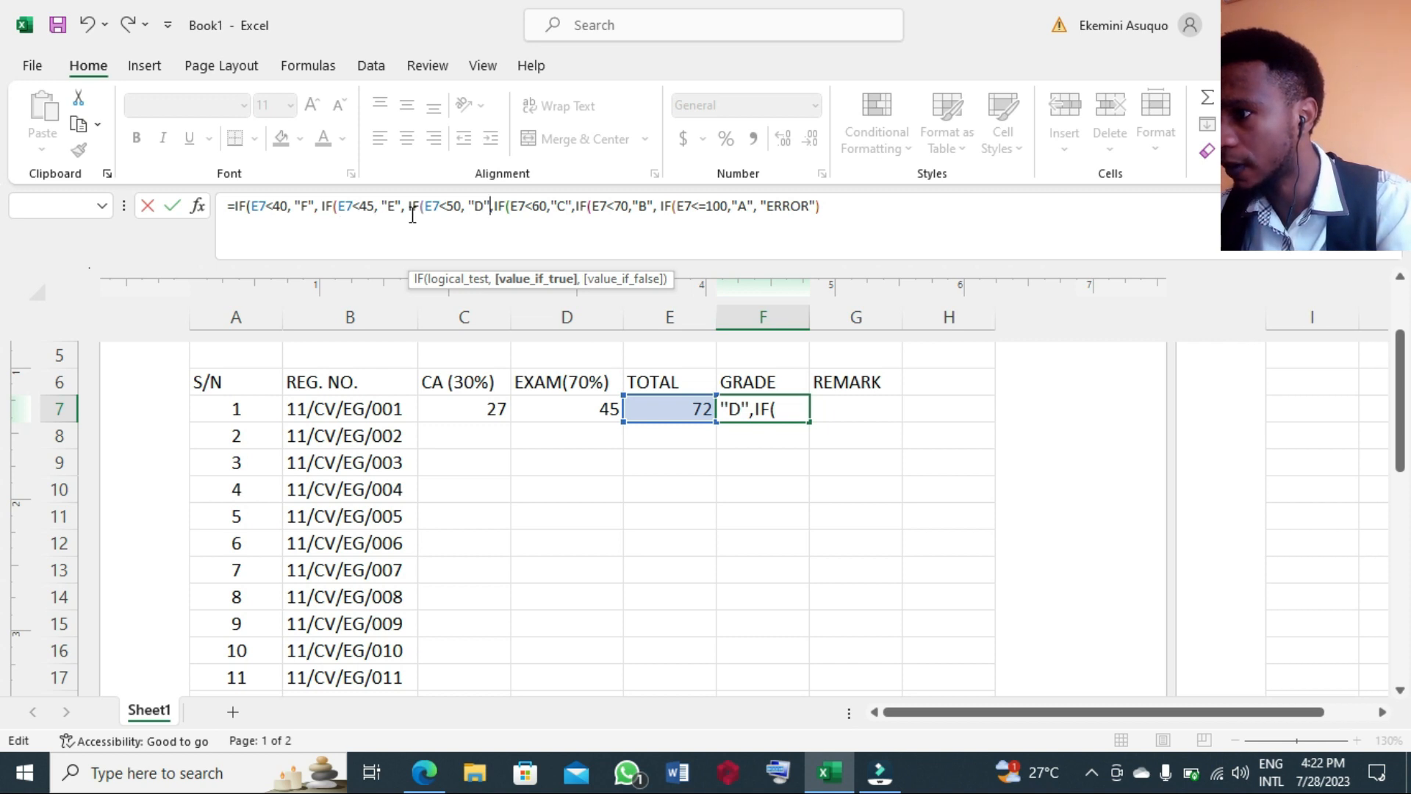
{"action": "left_click", "coordinate": [493, 207]}
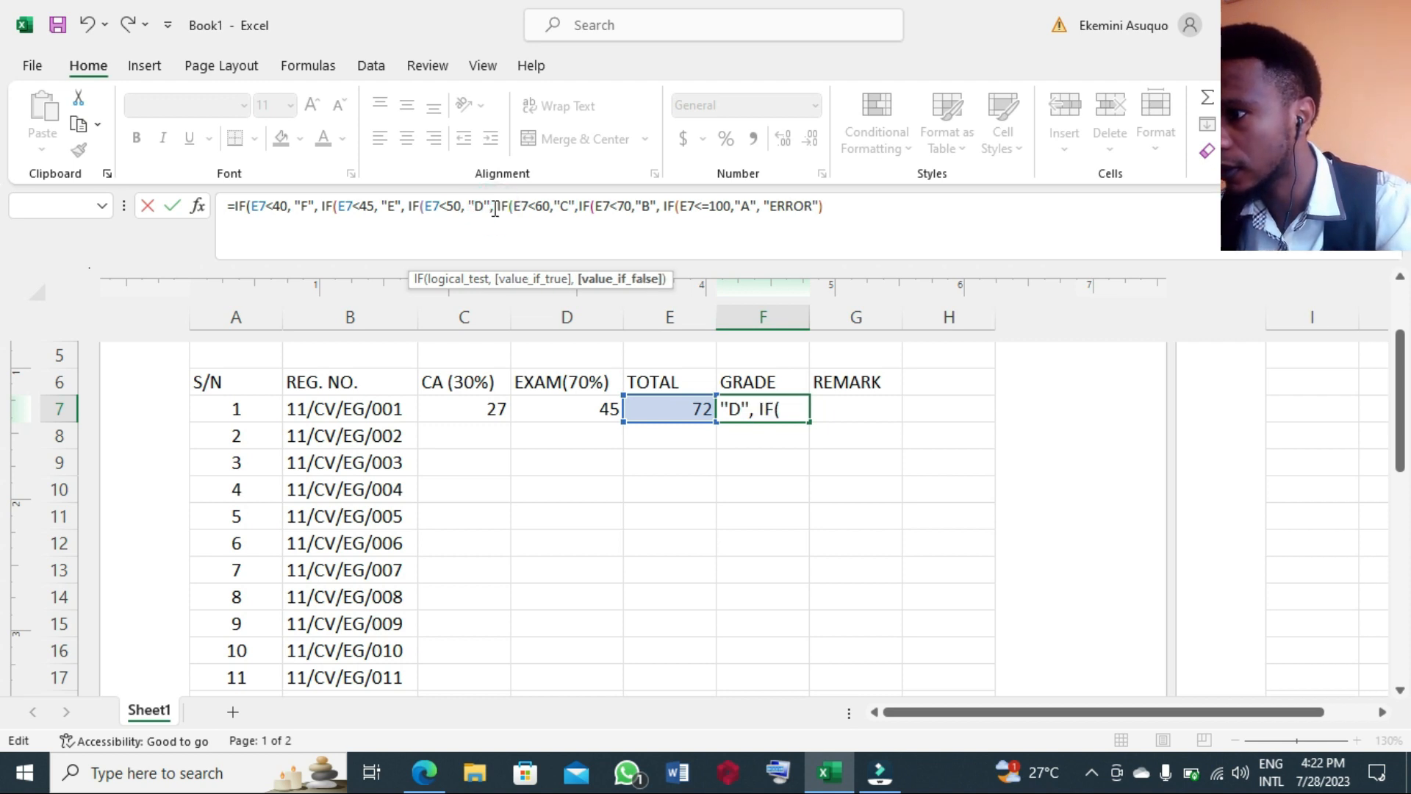
{"action": "left_click", "coordinate": [519, 206]}
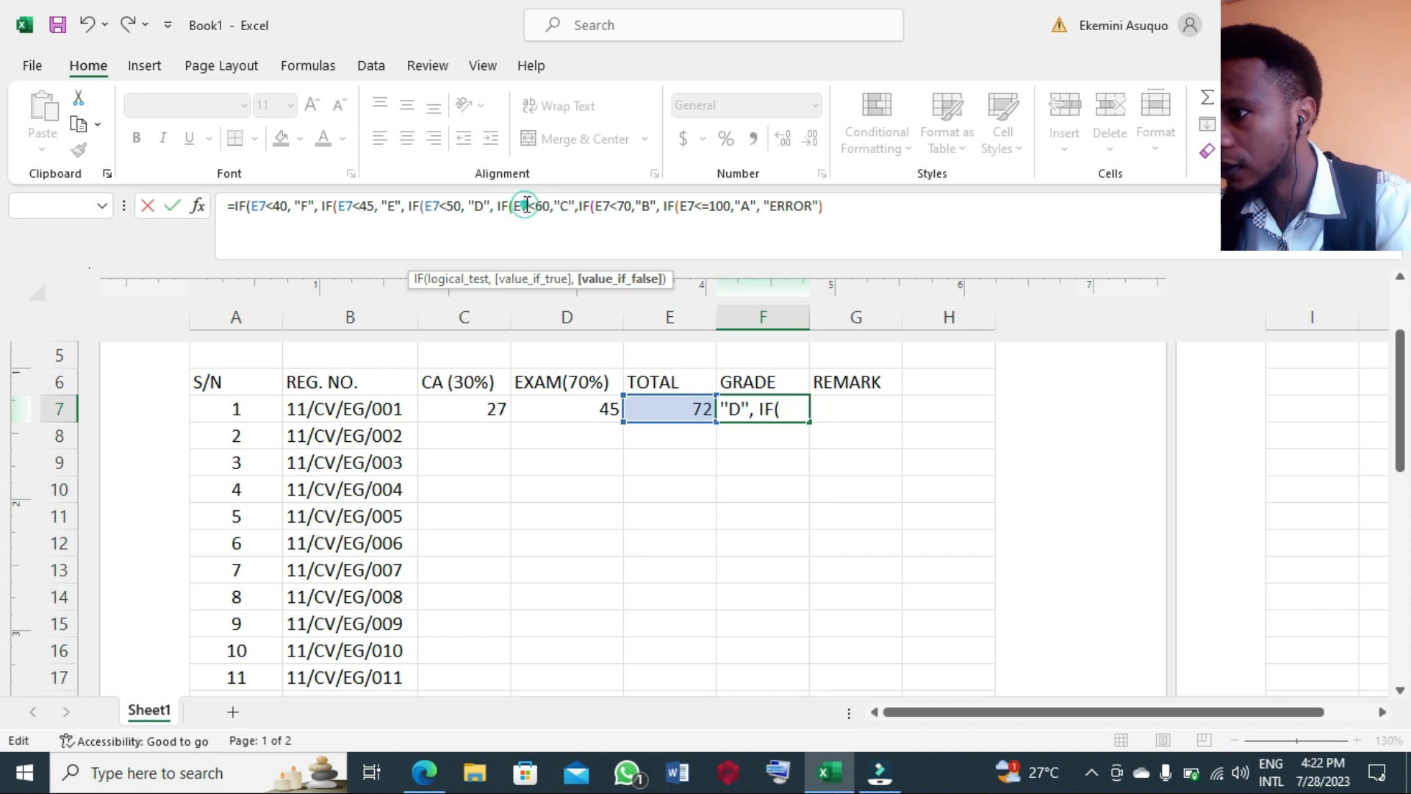
{"action": "left_click", "coordinate": [671, 414]}
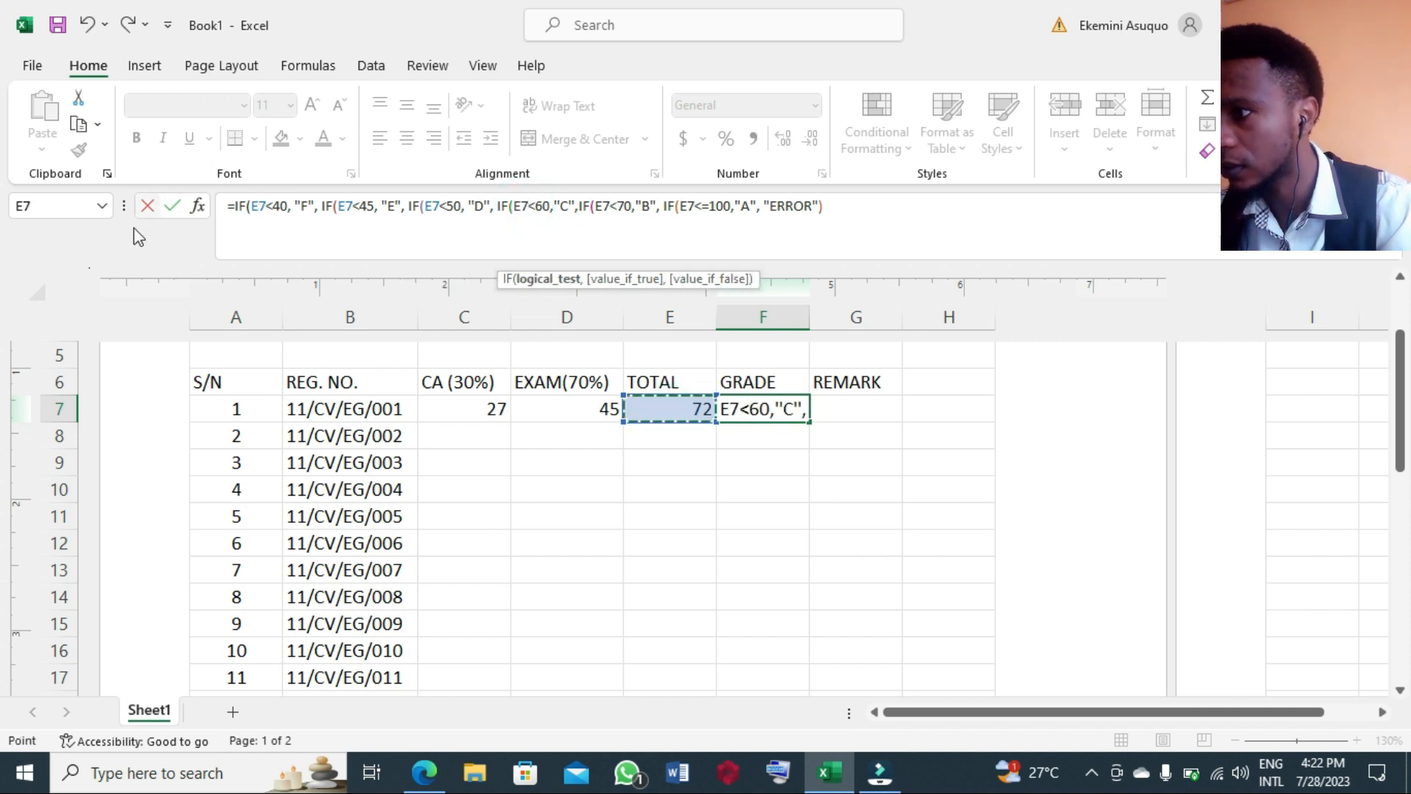
{"action": "left_click", "coordinate": [172, 206]}
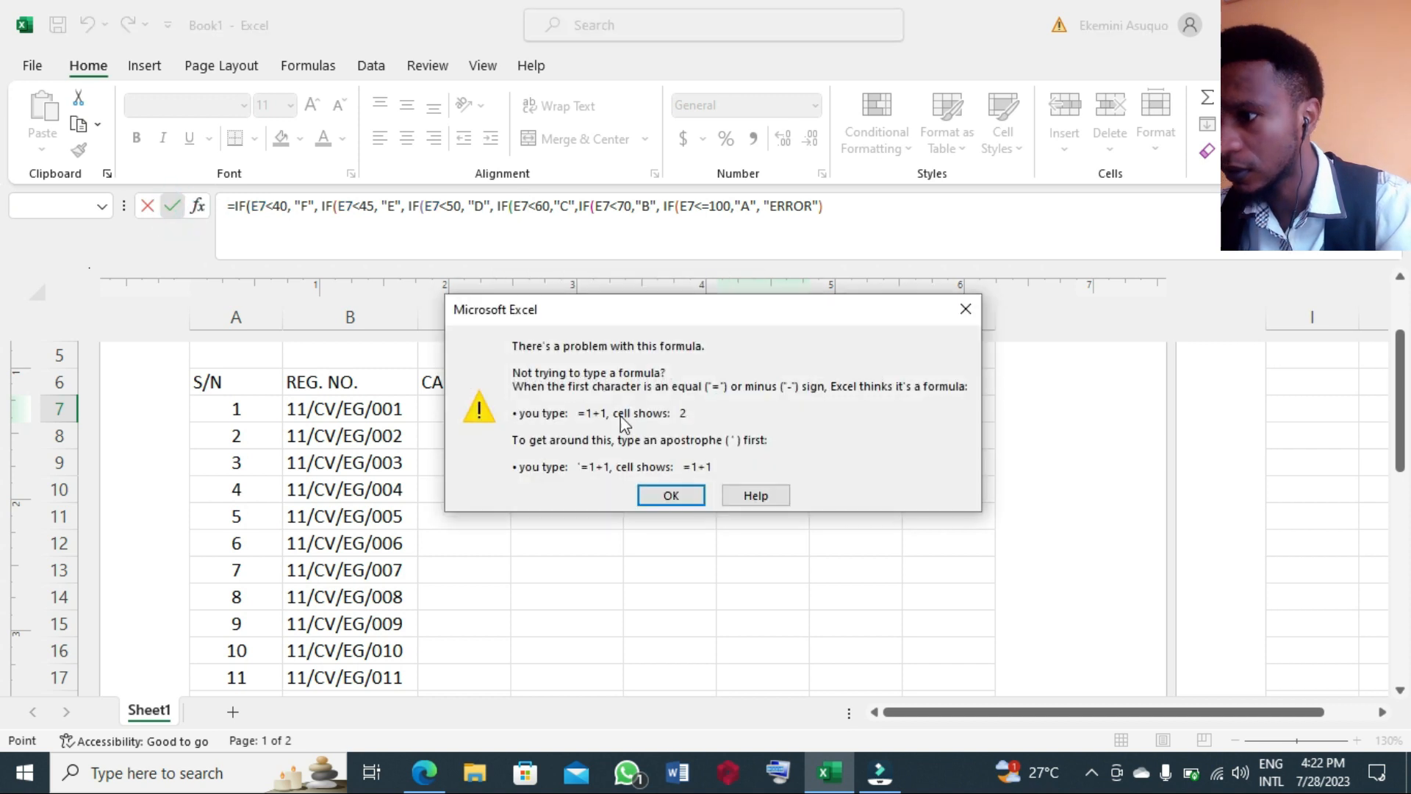
{"action": "left_click", "coordinate": [687, 496]}
Retype the quotation marks around the "D" result in the grade formula and try to enter it
{"action": "left_click", "coordinate": [618, 245]}
{"action": "left_click", "coordinate": [487, 205]}
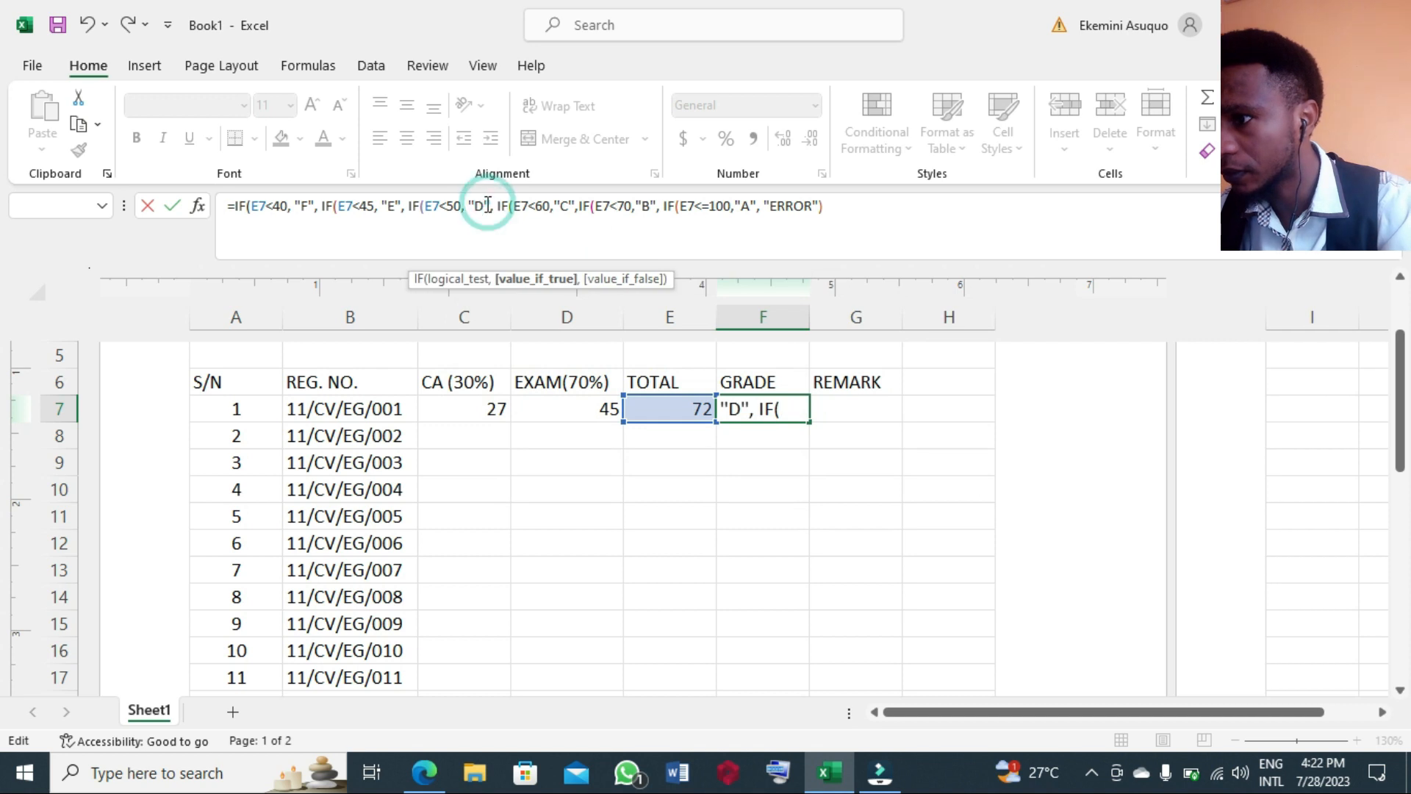
{"action": "left_click_drag", "start_coordinate": [469, 206], "coordinate": [474, 206]}
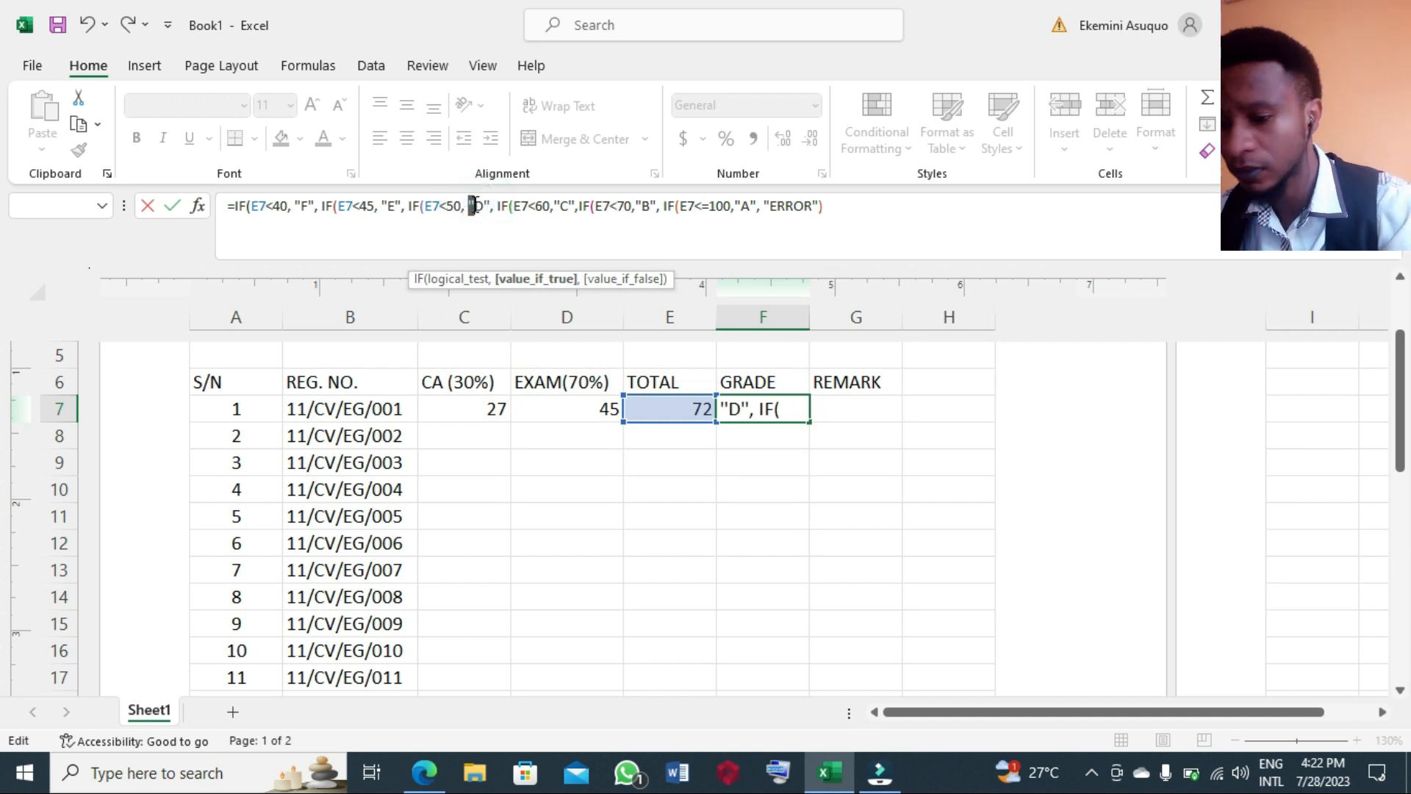
{"action": "type", "text": "\"\""}
{"action": "key", "text": "BackSpace"}
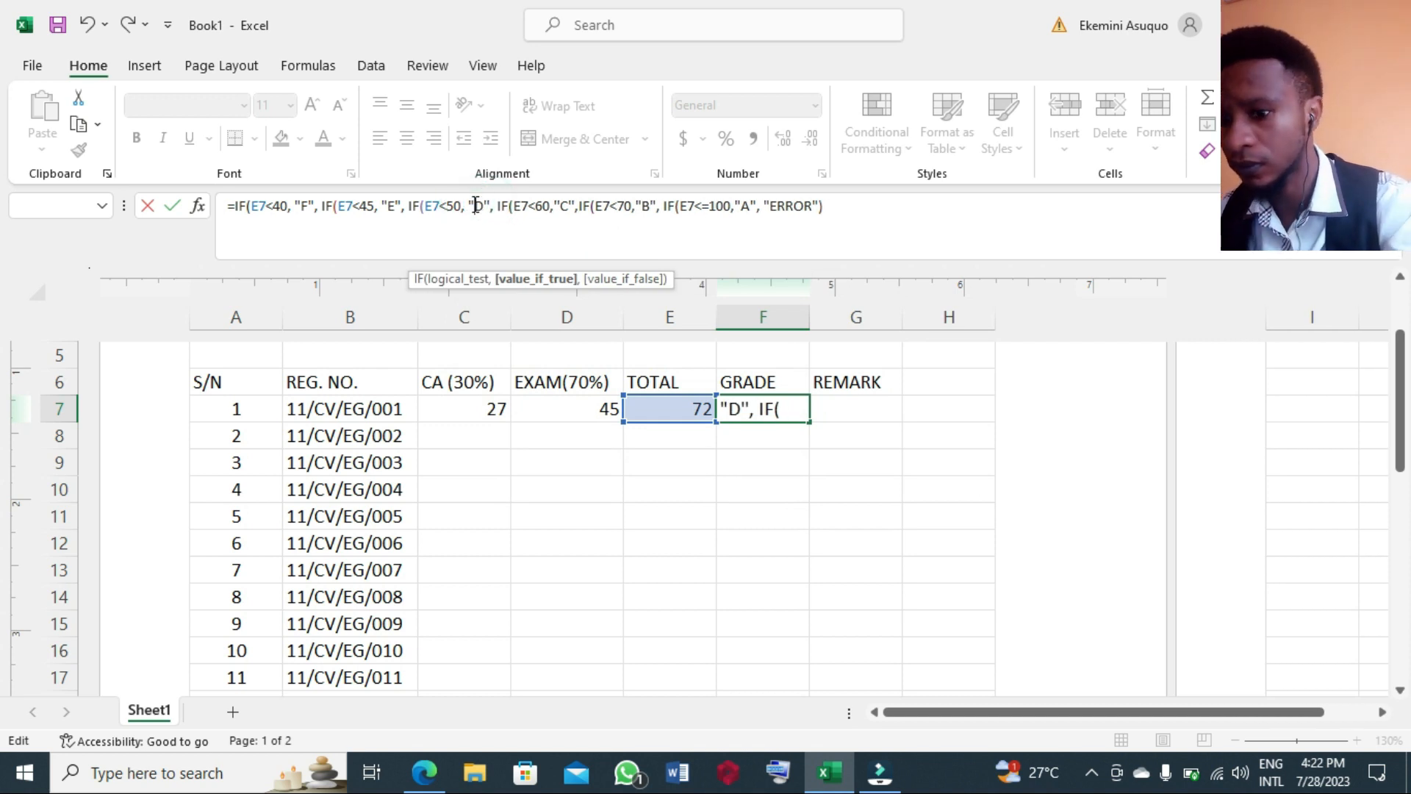
{"action": "type", "text": "\""}
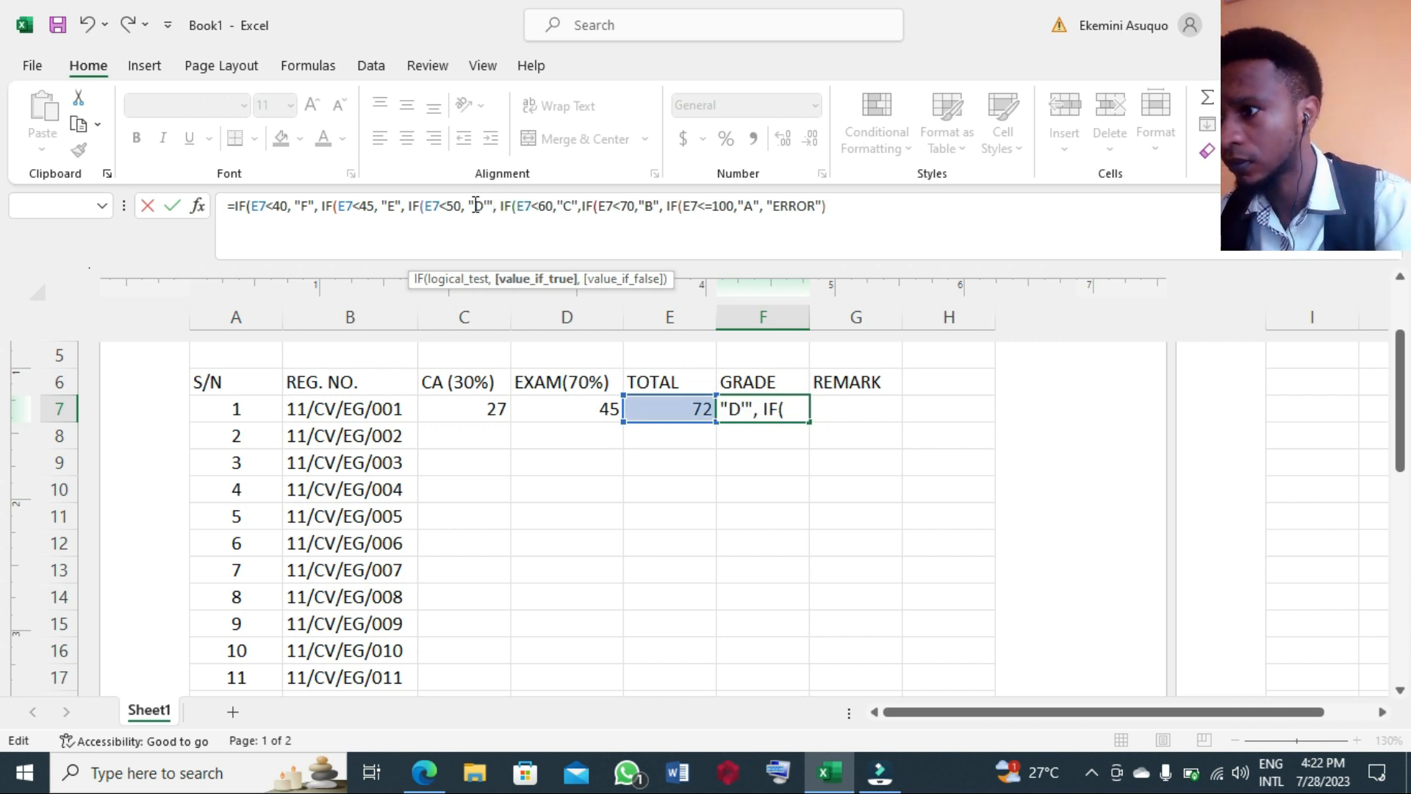
{"action": "key", "text": "BackSpace"}
{"action": "type", "text": "\""}
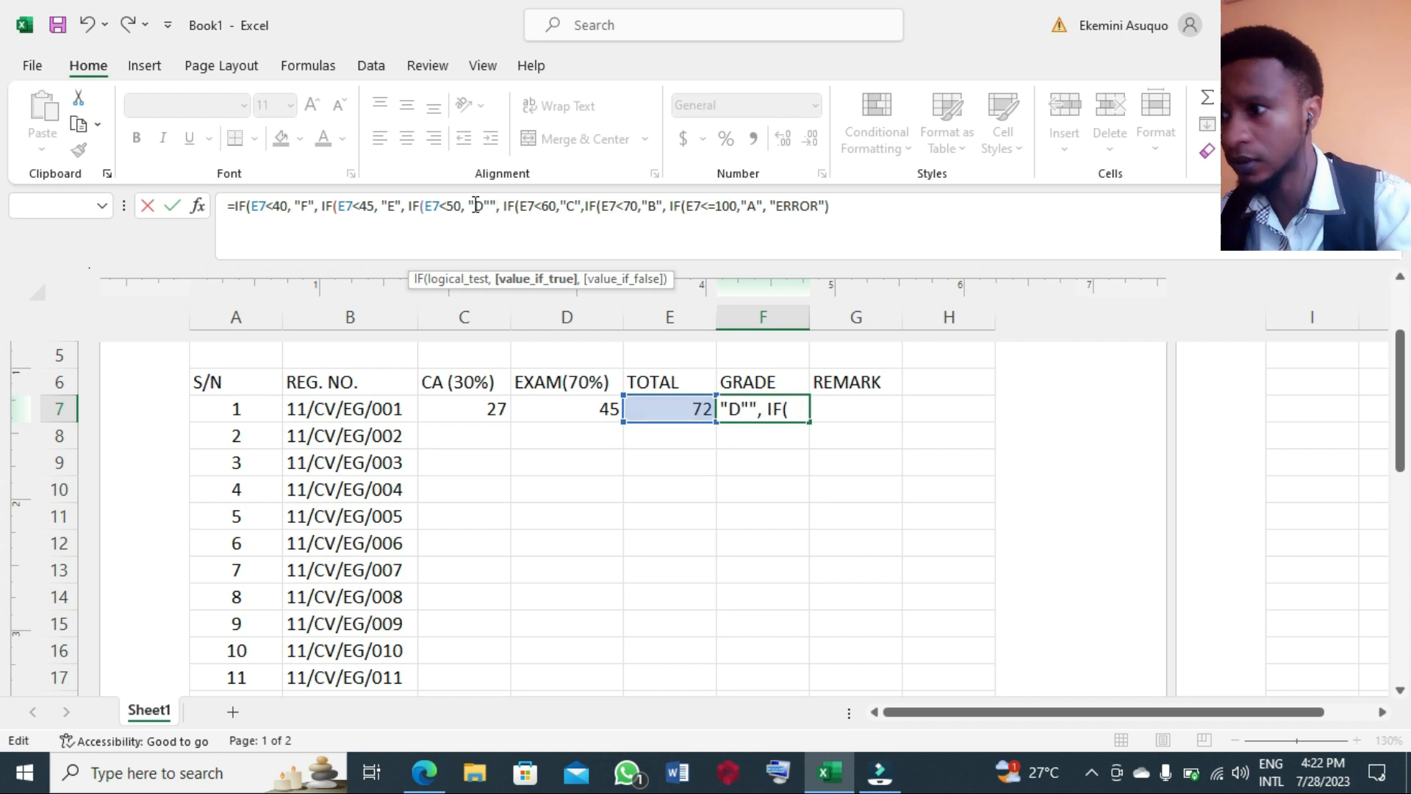
{"action": "key", "text": "BackSpace"}
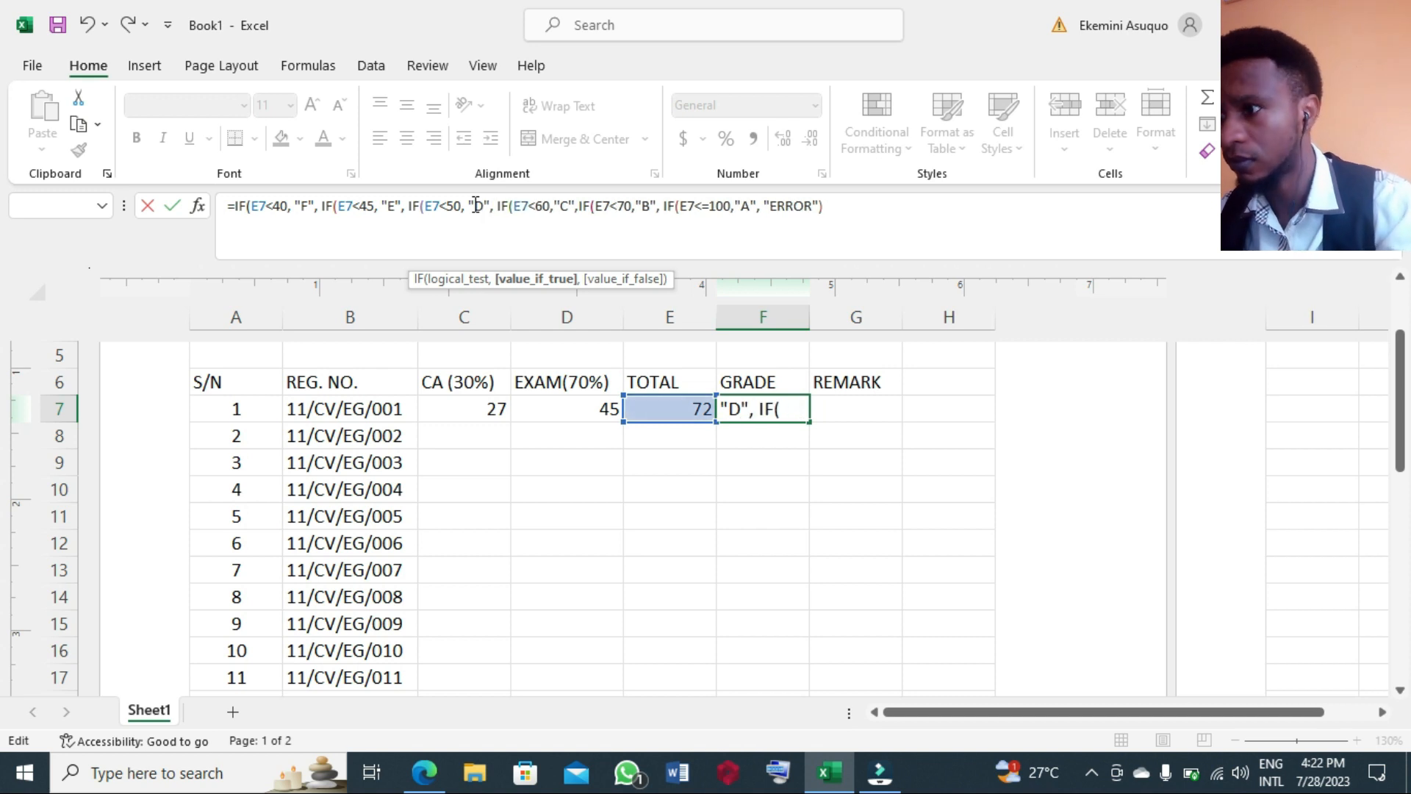
{"action": "left_click", "coordinate": [573, 208]}
{"action": "left_click", "coordinate": [171, 206]}
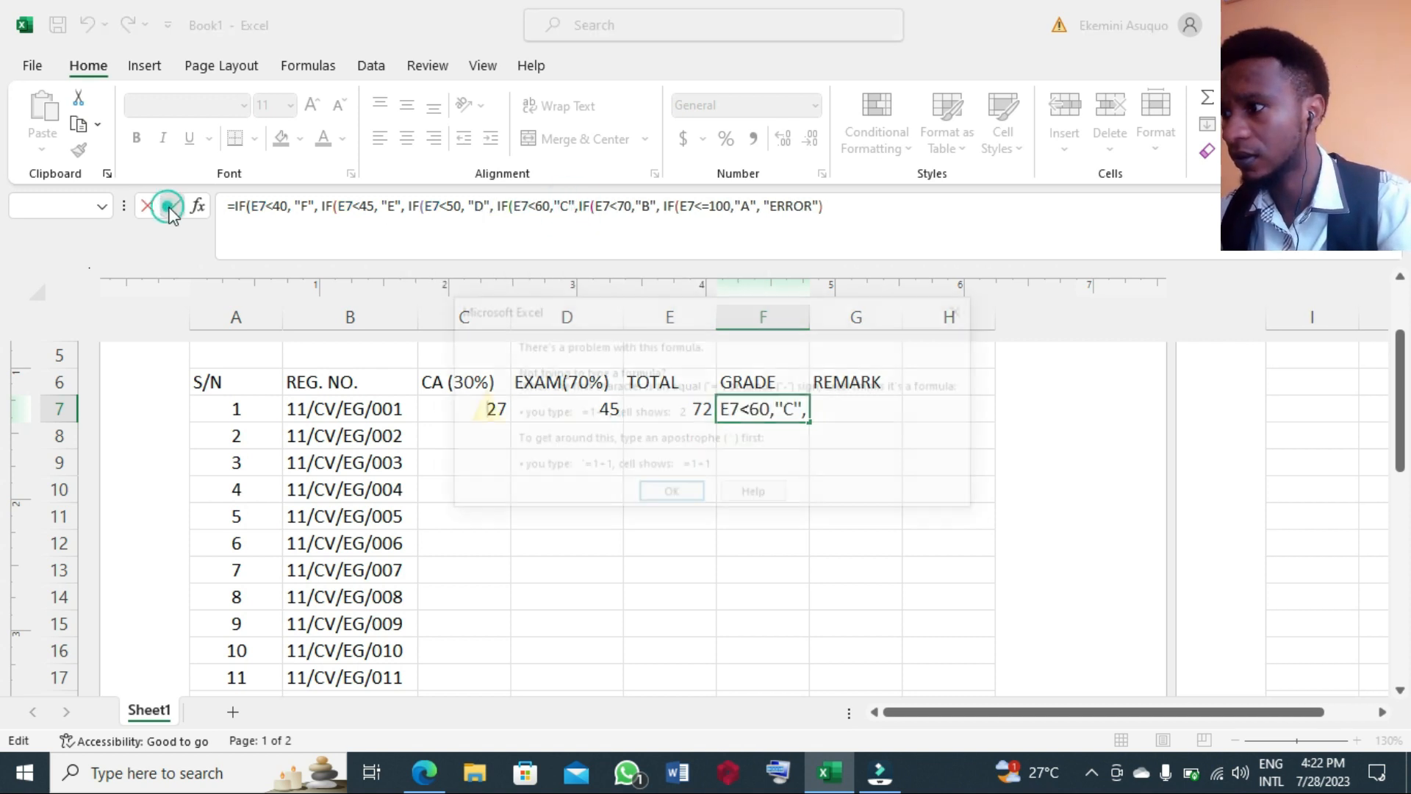
{"action": "left_click", "coordinate": [671, 494]}
Retype the quotation marks around the "C" result in the grade formula
{"action": "left_click", "coordinate": [578, 218]}
{"action": "left_click", "coordinate": [578, 219]}
{"action": "left_click", "coordinate": [573, 205]}
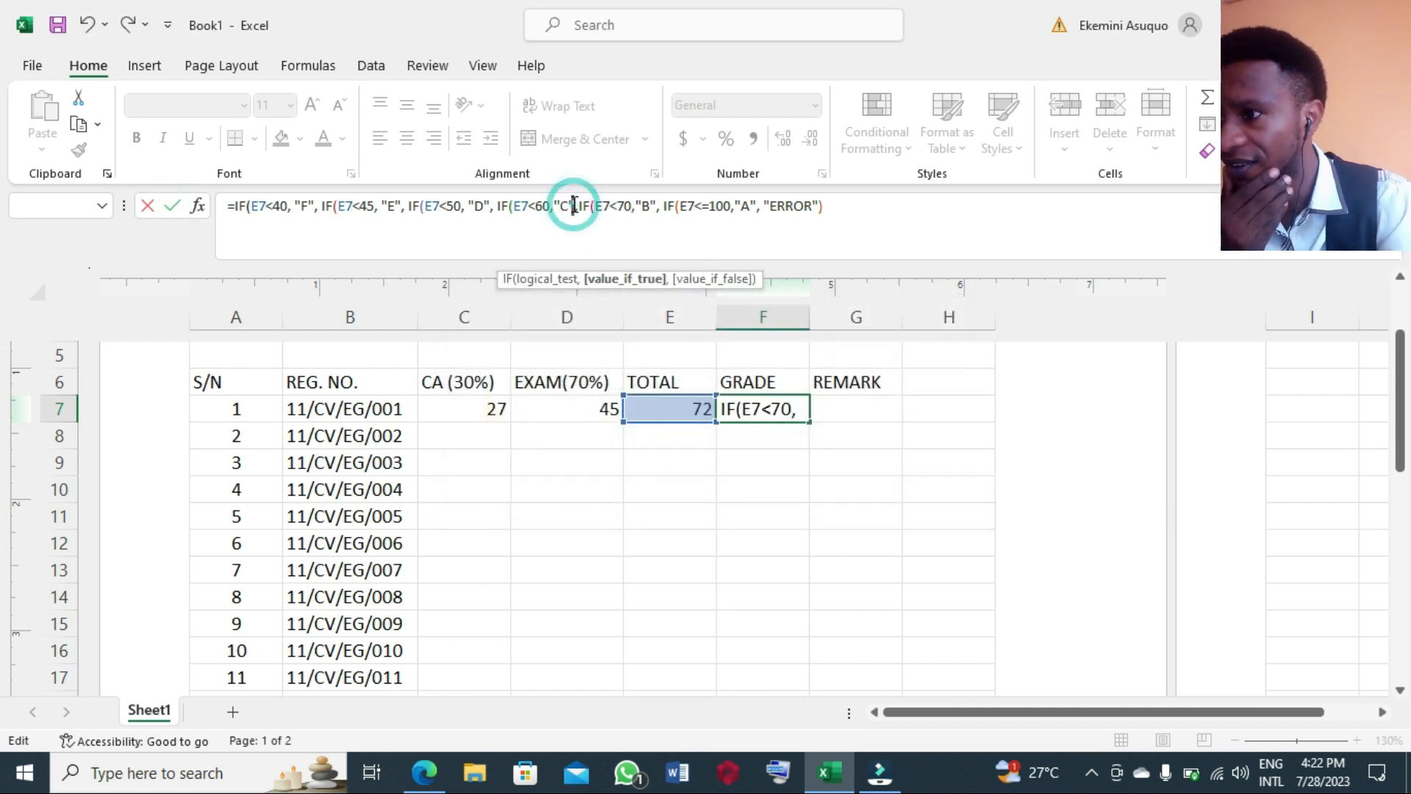
{"action": "left_click", "coordinate": [563, 205]}
{"action": "type", "text": "\""}
{"action": "key", "text": "BackSpace"}
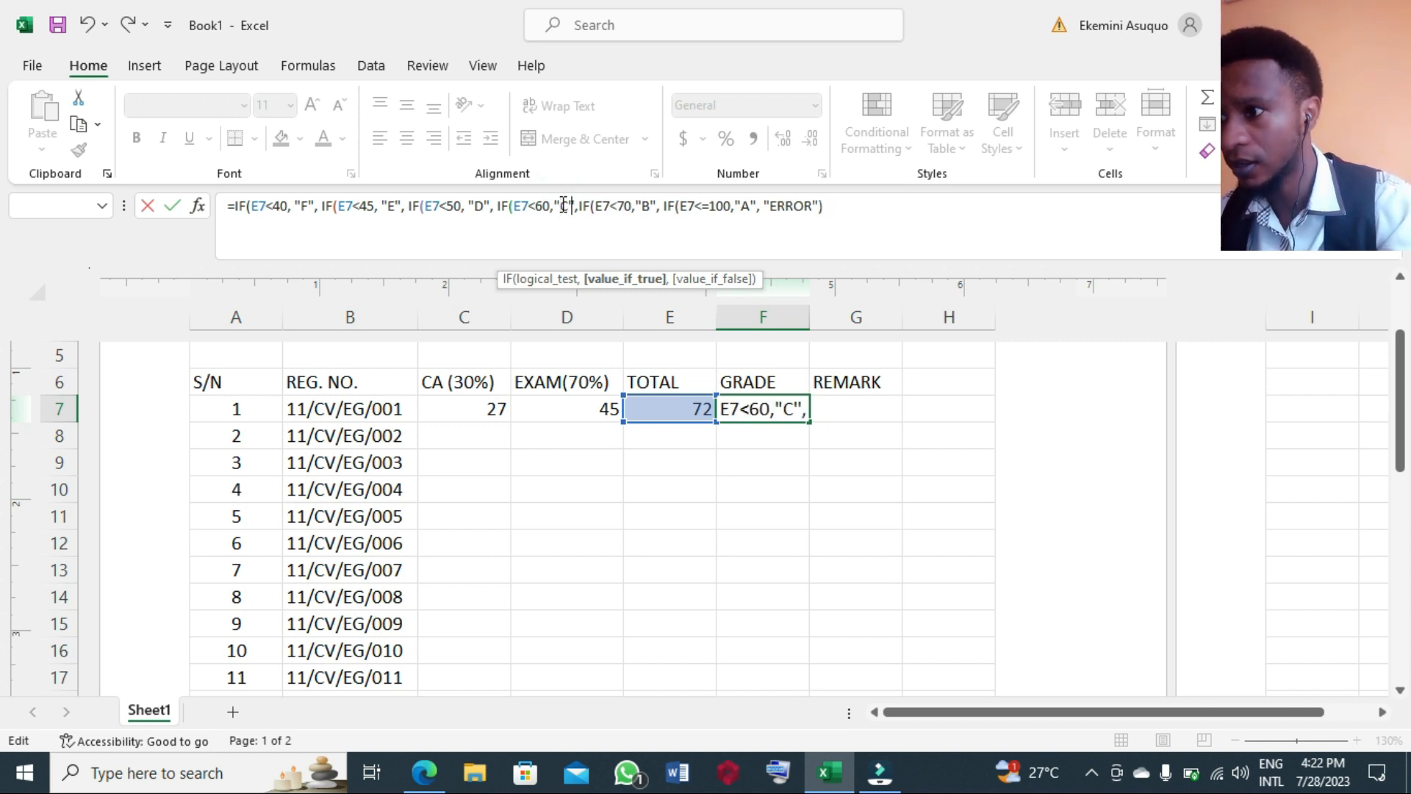
{"action": "key", "text": "Delete"}
{"action": "key", "text": "BackSpace"}
{"action": "type", "text": "\"\""}
{"action": "key", "text": "BackSpace"}
Retype the quotation marks around the "B" result in the grade formula
{"action": "key", "text": "Right"}
{"action": "key", "text": "Right"}
{"action": "key", "text": "Right"}
{"action": "key", "text": "Right"}
{"action": "key", "text": "Right"}
{"action": "key", "text": "Right"}
{"action": "key", "text": "Right"}
{"action": "key", "text": "Right"}
{"action": "key", "text": "Right"}
{"action": "key", "text": "Right"}
{"action": "key", "text": "Right"}
{"action": "key", "text": "Right"}
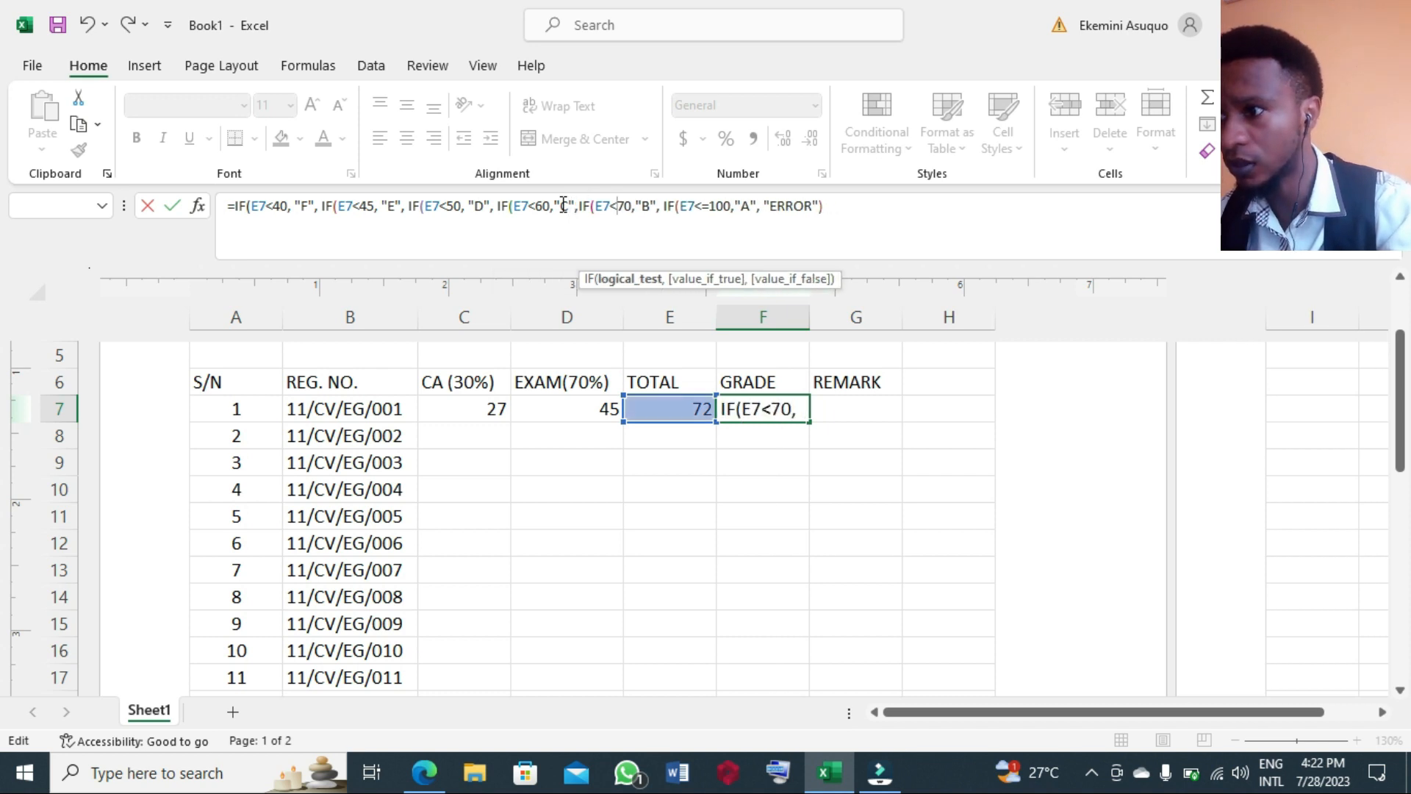
{"action": "key", "text": "BackSpace"}
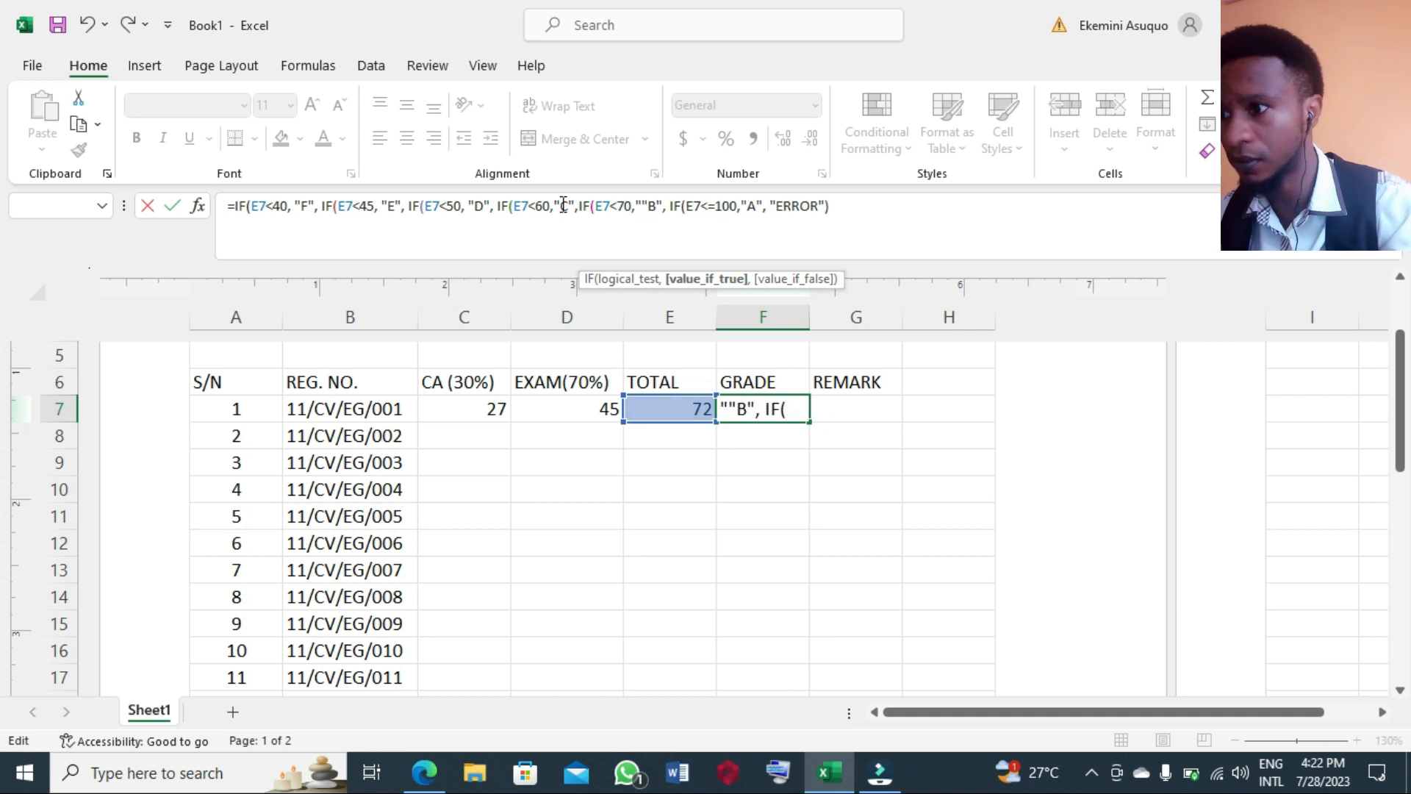
{"action": "key", "text": "BackSpace"}
{"action": "key", "text": "BackSpace"}
{"action": "type", "text": "\"\""}
{"action": "key", "text": "BackSpace"}
Go through the last IF up to its "A" result, enter the grade formula in F7 and accept the suggested correction
{"action": "key", "text": "Right"}
{"action": "key", "text": "Right"}
{"action": "key", "text": "Right"}
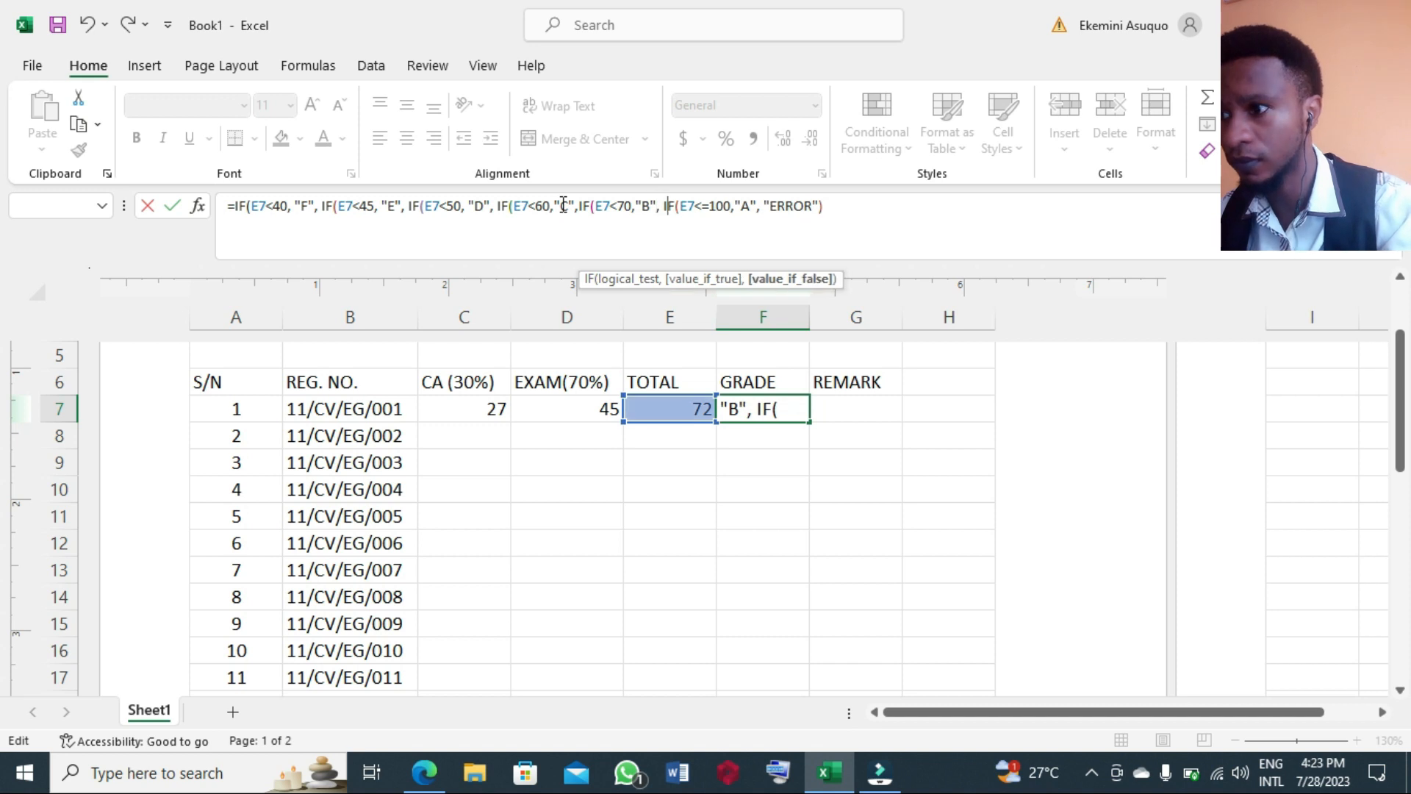
{"action": "key", "text": "Right"}
{"action": "key", "text": "Right"}
{"action": "key", "text": "Right"}
{"action": "key", "text": "Right"}
{"action": "key", "text": "Right"}
{"action": "key", "text": "Right"}
{"action": "key", "text": "Right"}
{"action": "key", "text": "Right"}
{"action": "key", "text": "Right"}
{"action": "key", "text": "Right"}
{"action": "key", "text": "Right"}
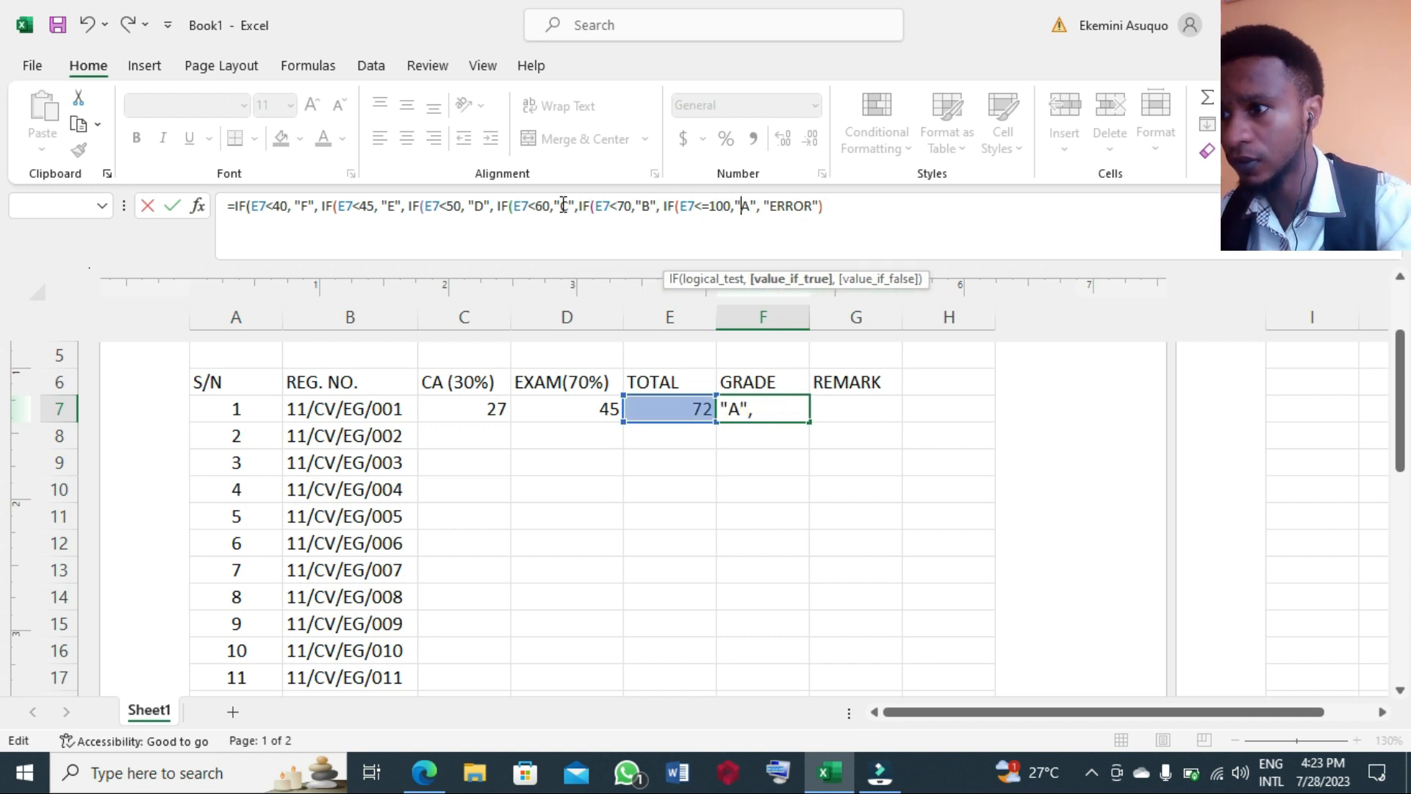
{"action": "left_click", "coordinate": [174, 206]}
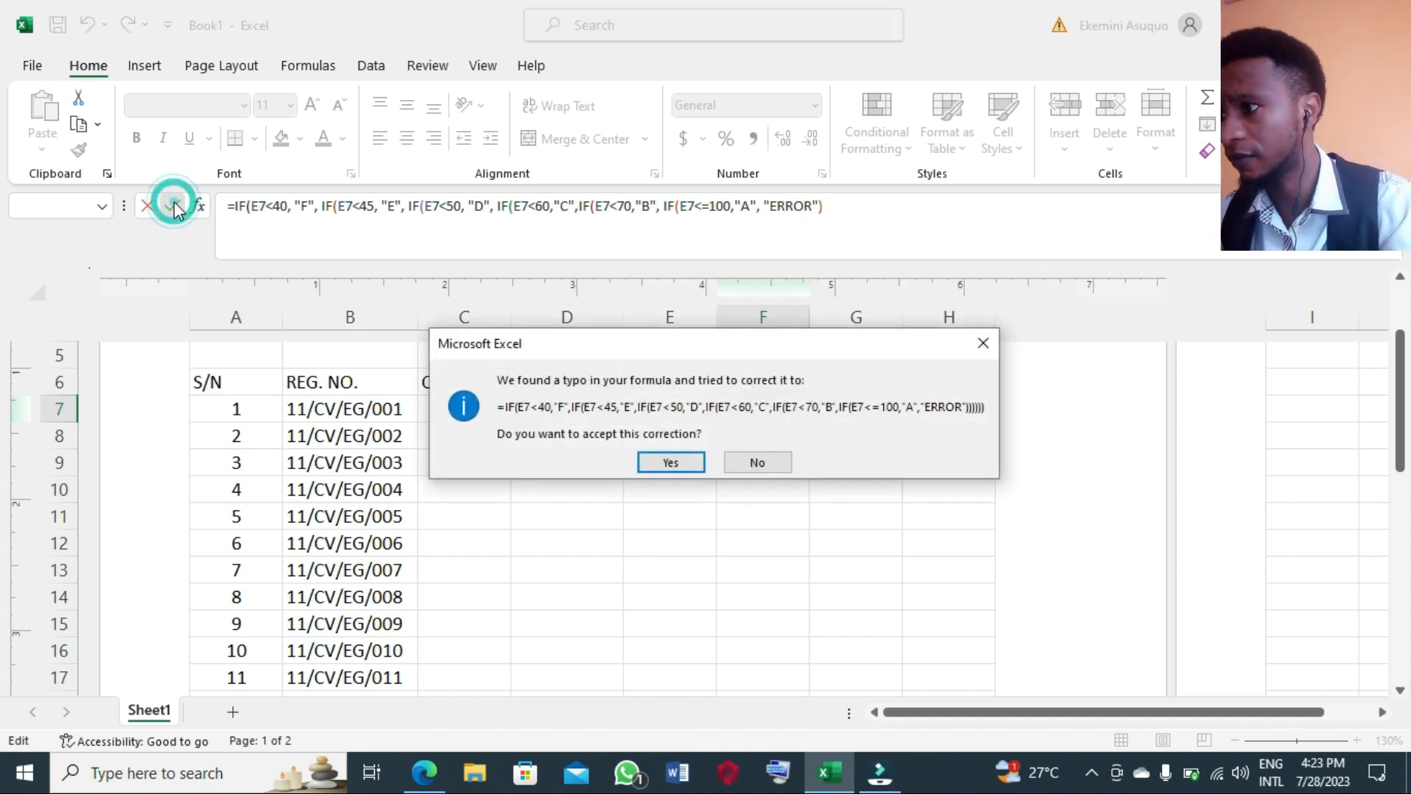
{"action": "left_click", "coordinate": [656, 461]}
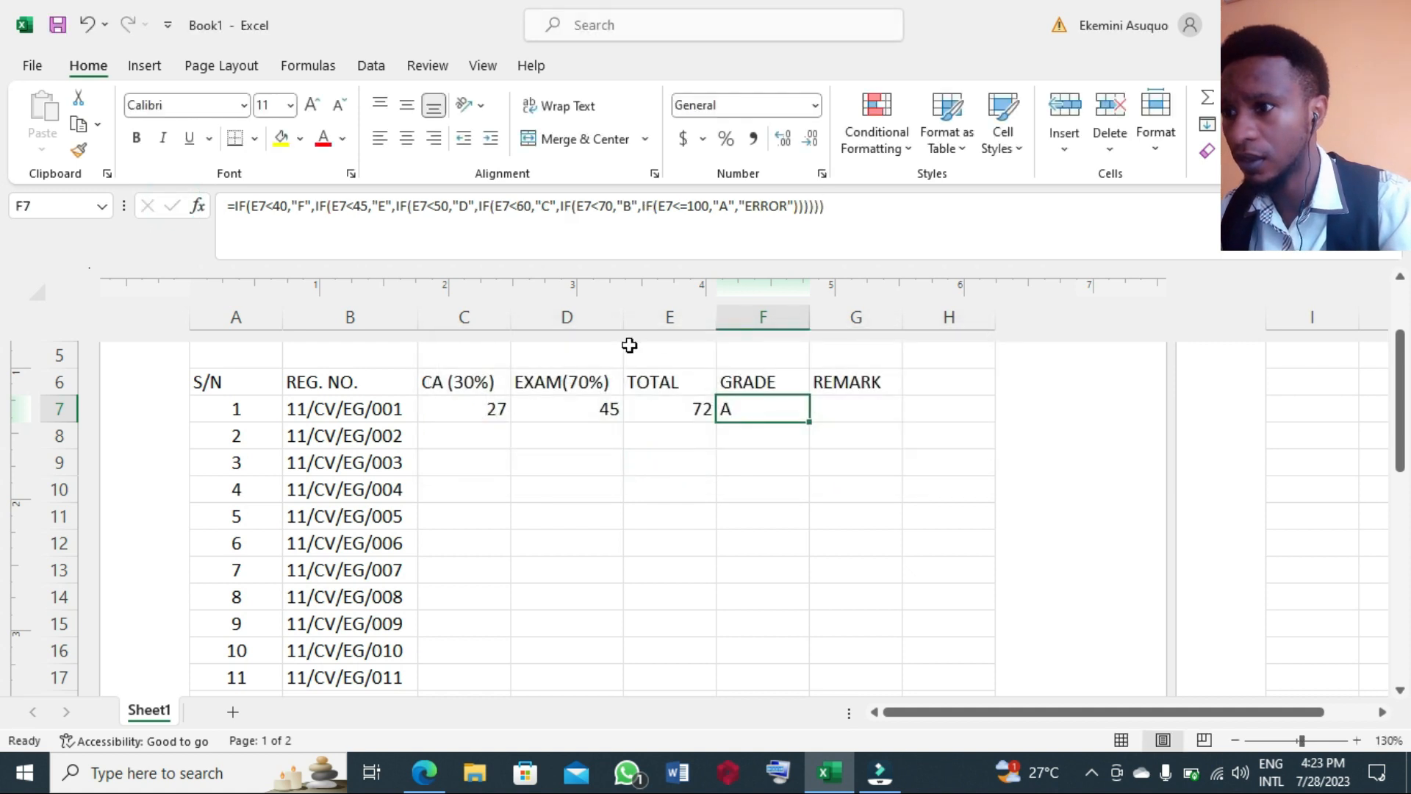
Review the completed nested-IF grade formula in F7
{"action": "left_click", "coordinate": [816, 516]}
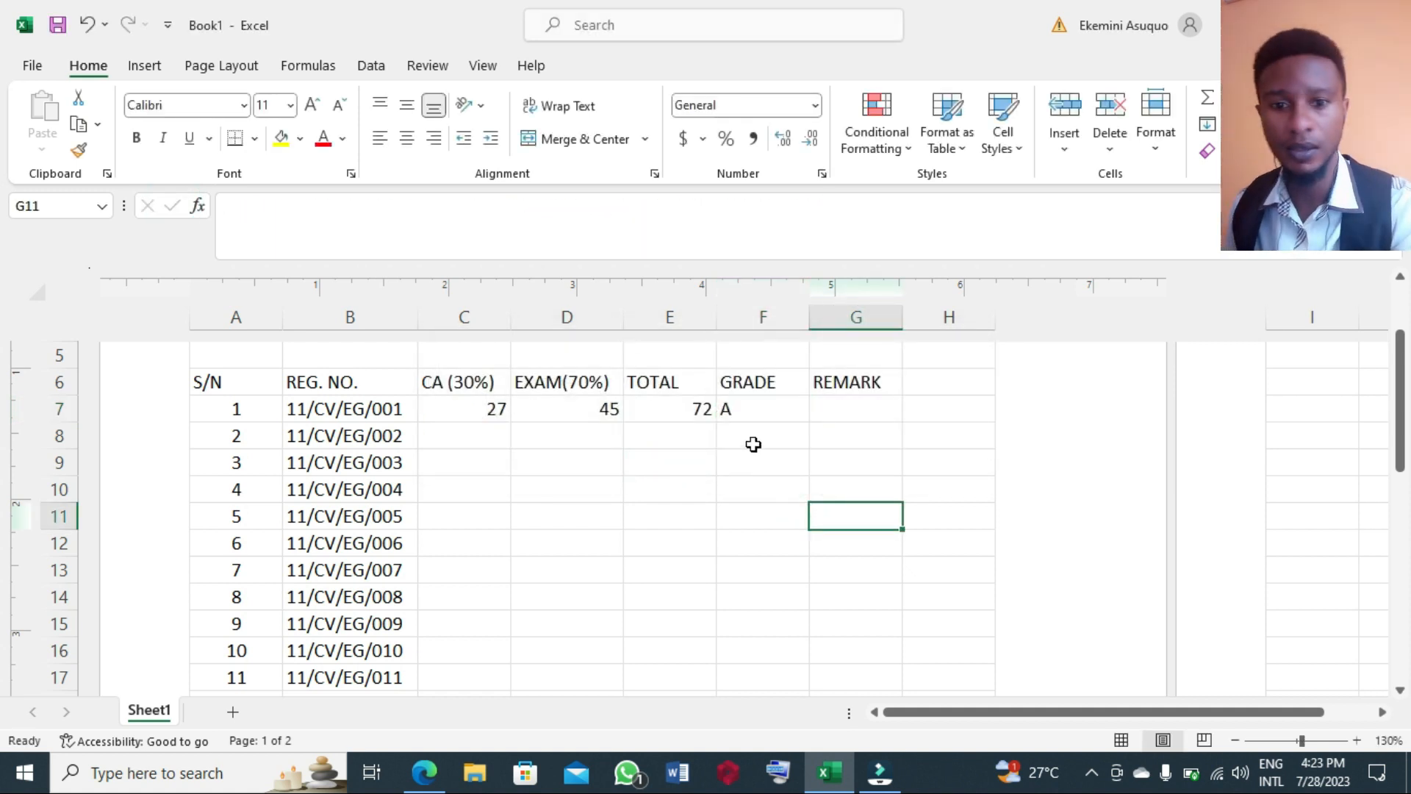
{"action": "double_click", "coordinate": [737, 416]}
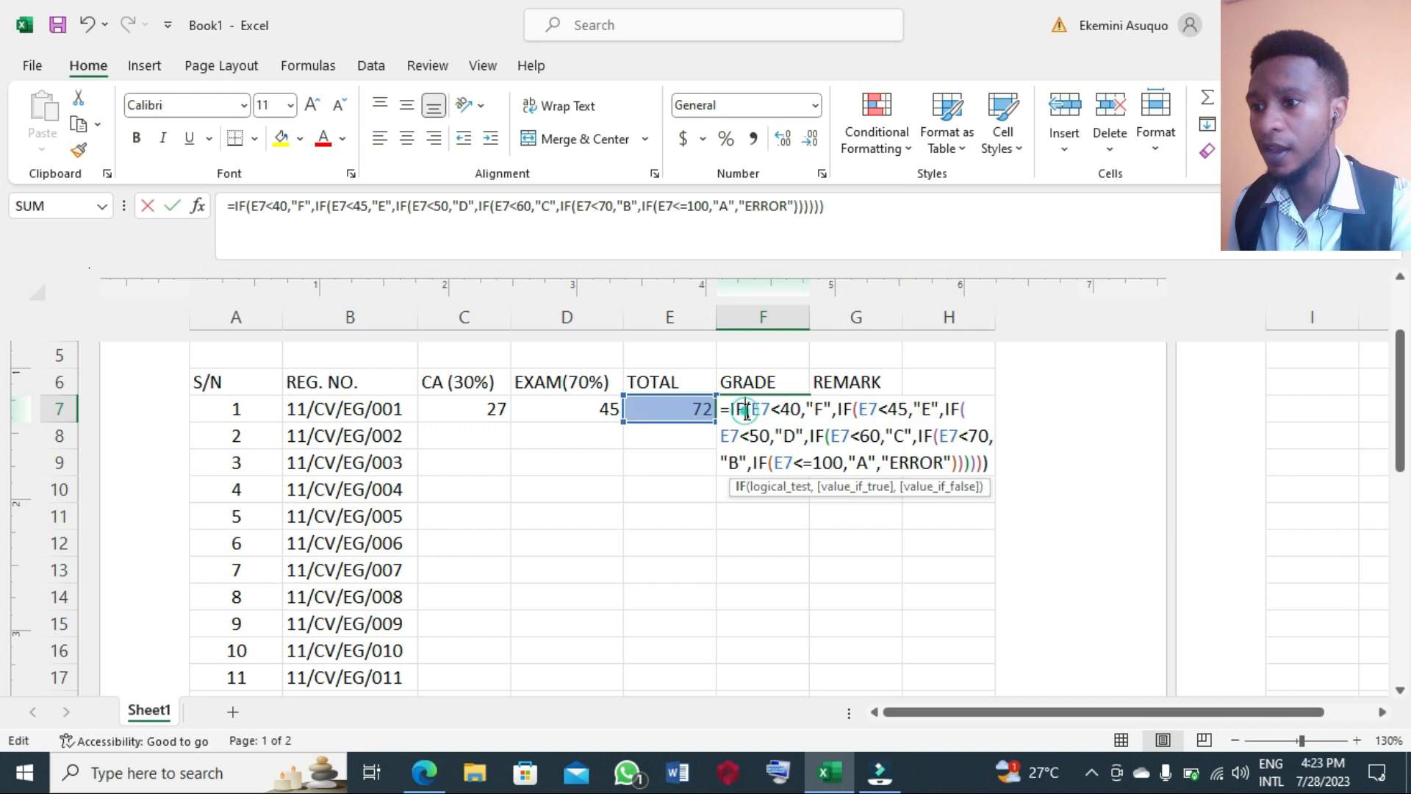
{"action": "left_click", "coordinate": [717, 564]}
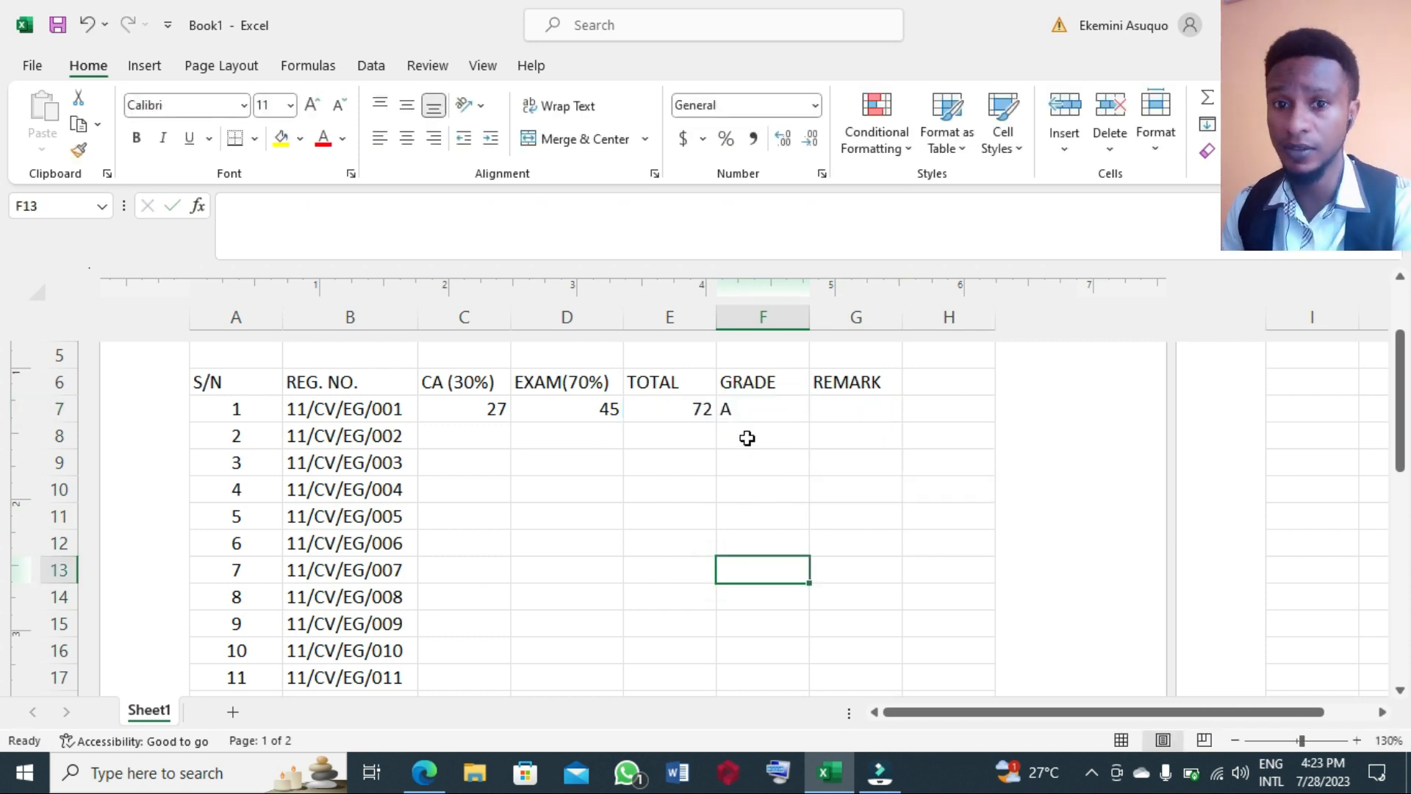
{"action": "double_click", "coordinate": [838, 410]}
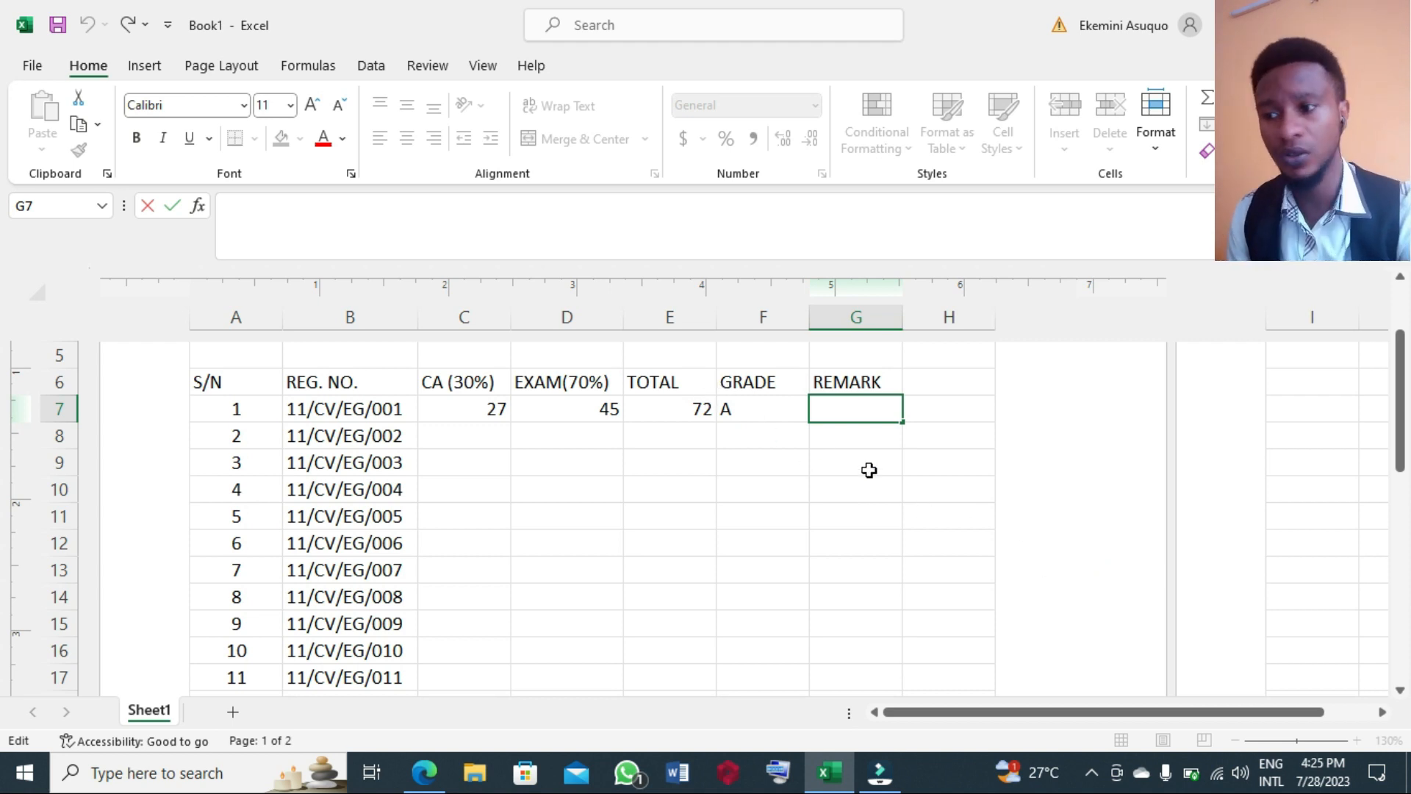
{"action": "left_click", "coordinate": [776, 490]}
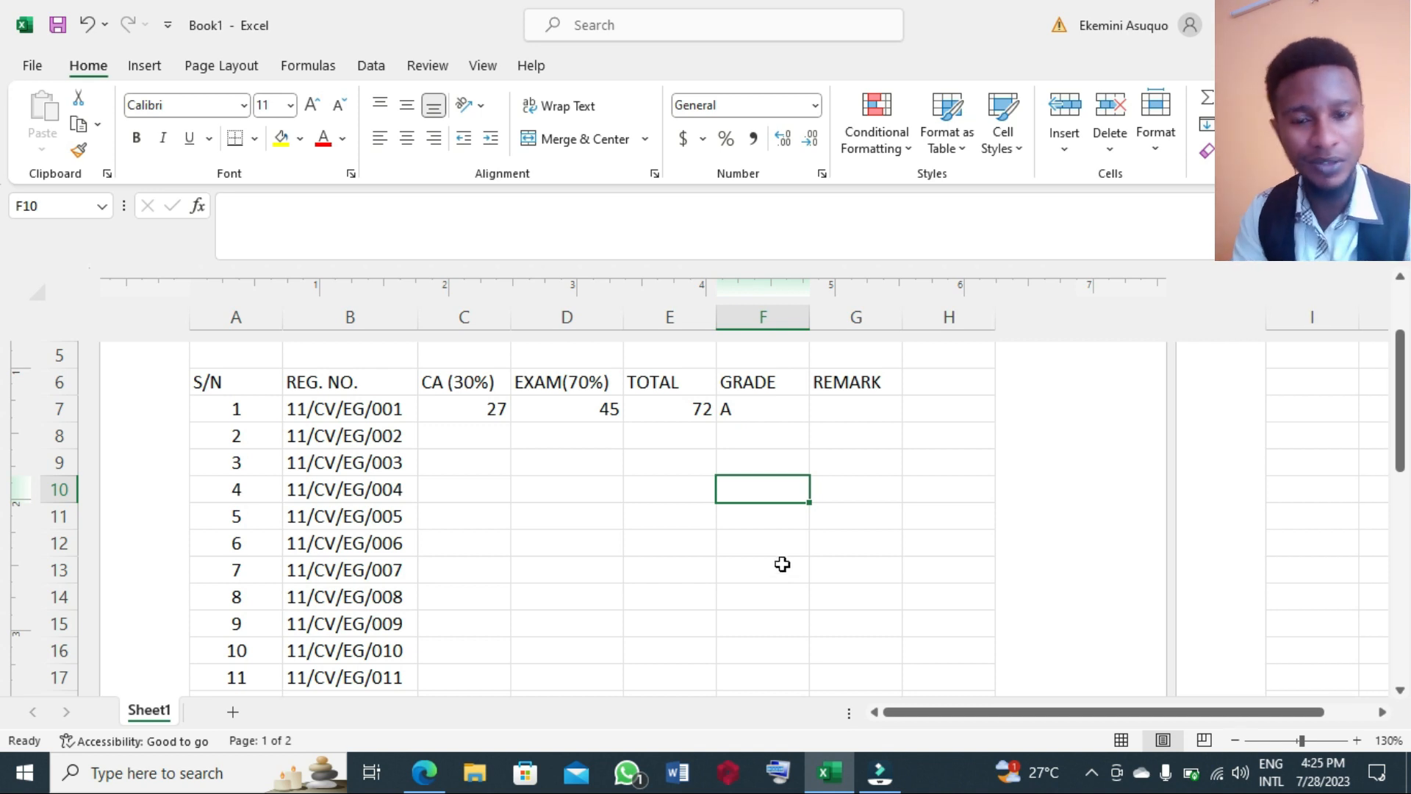
{"action": "double_click", "coordinate": [860, 417]}
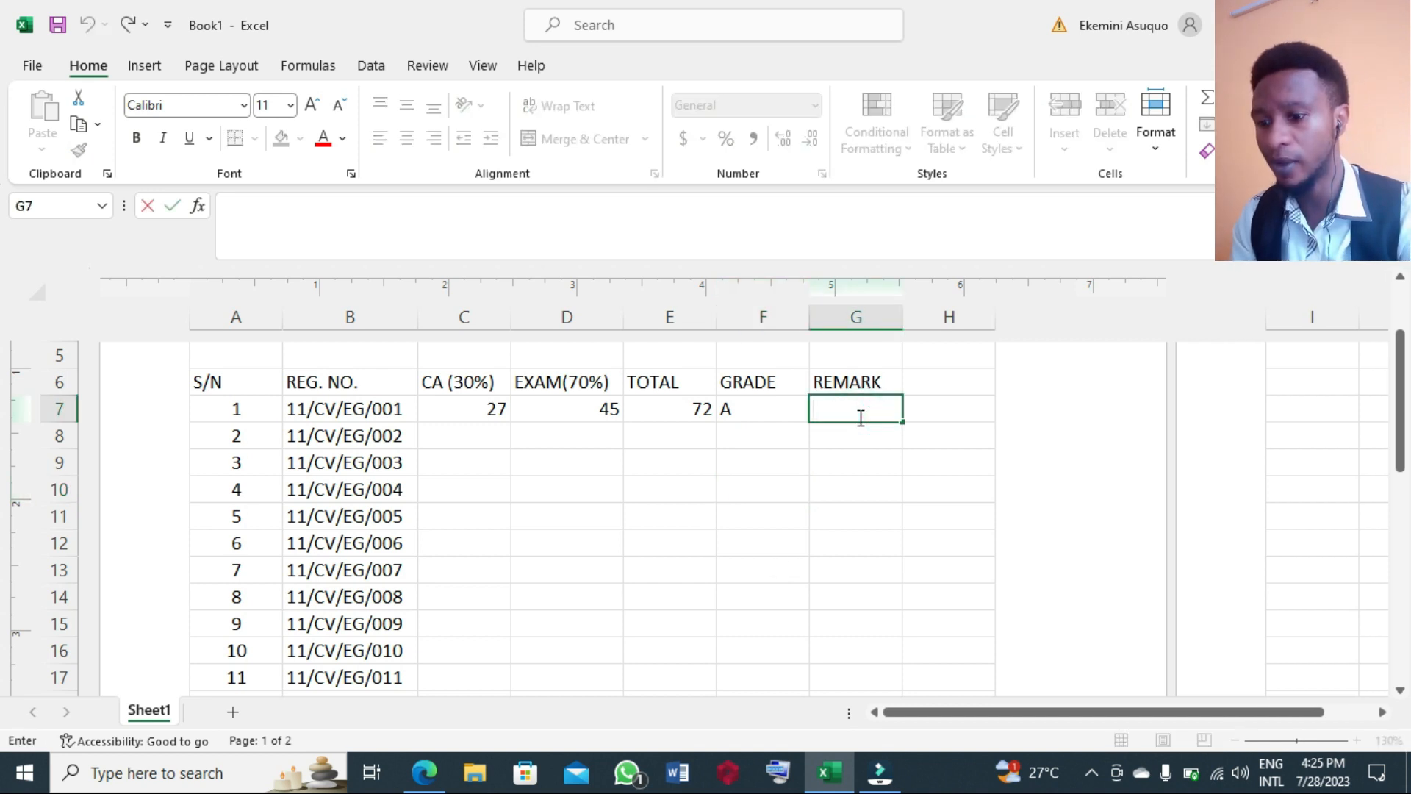
{"action": "type", "text": "="}
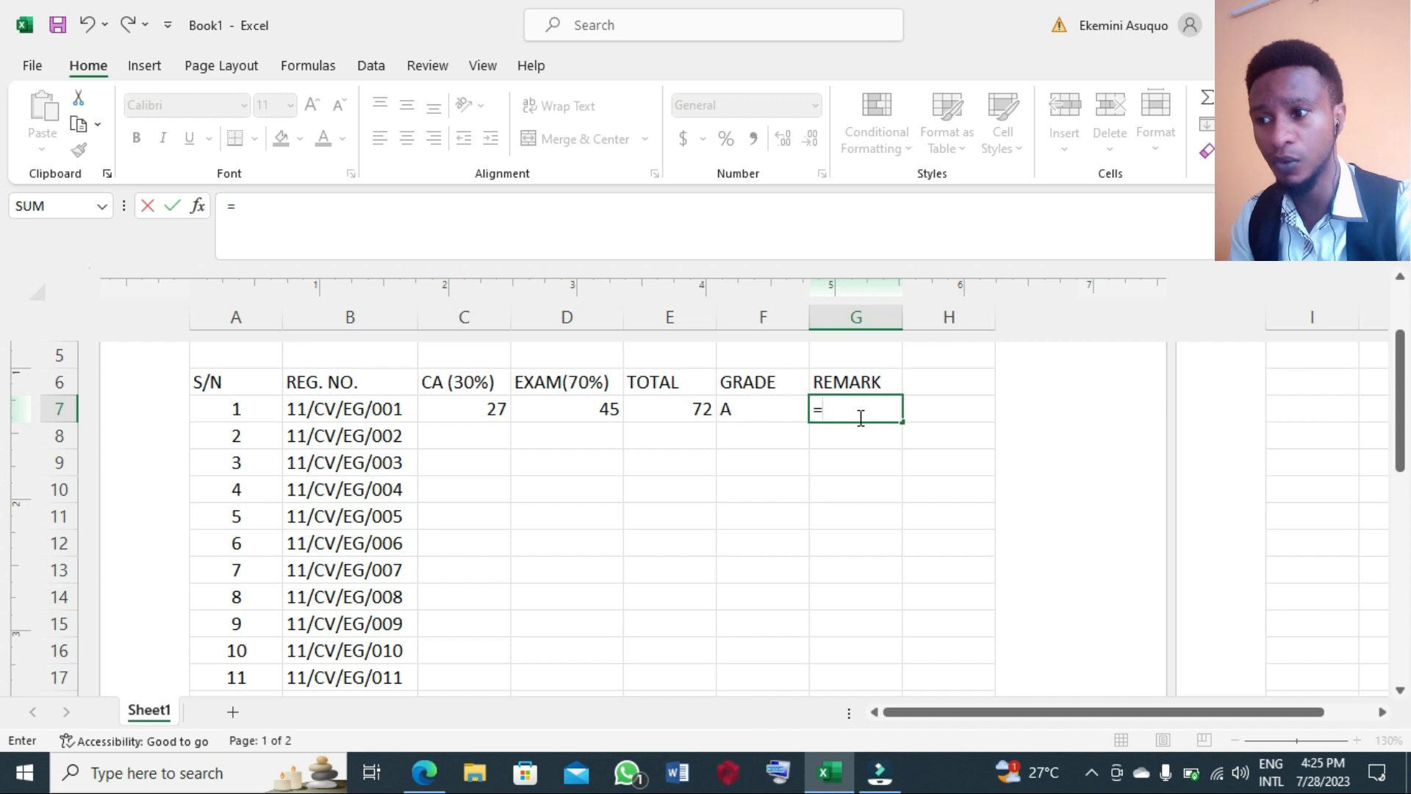
{"action": "type", "text": "IF"}
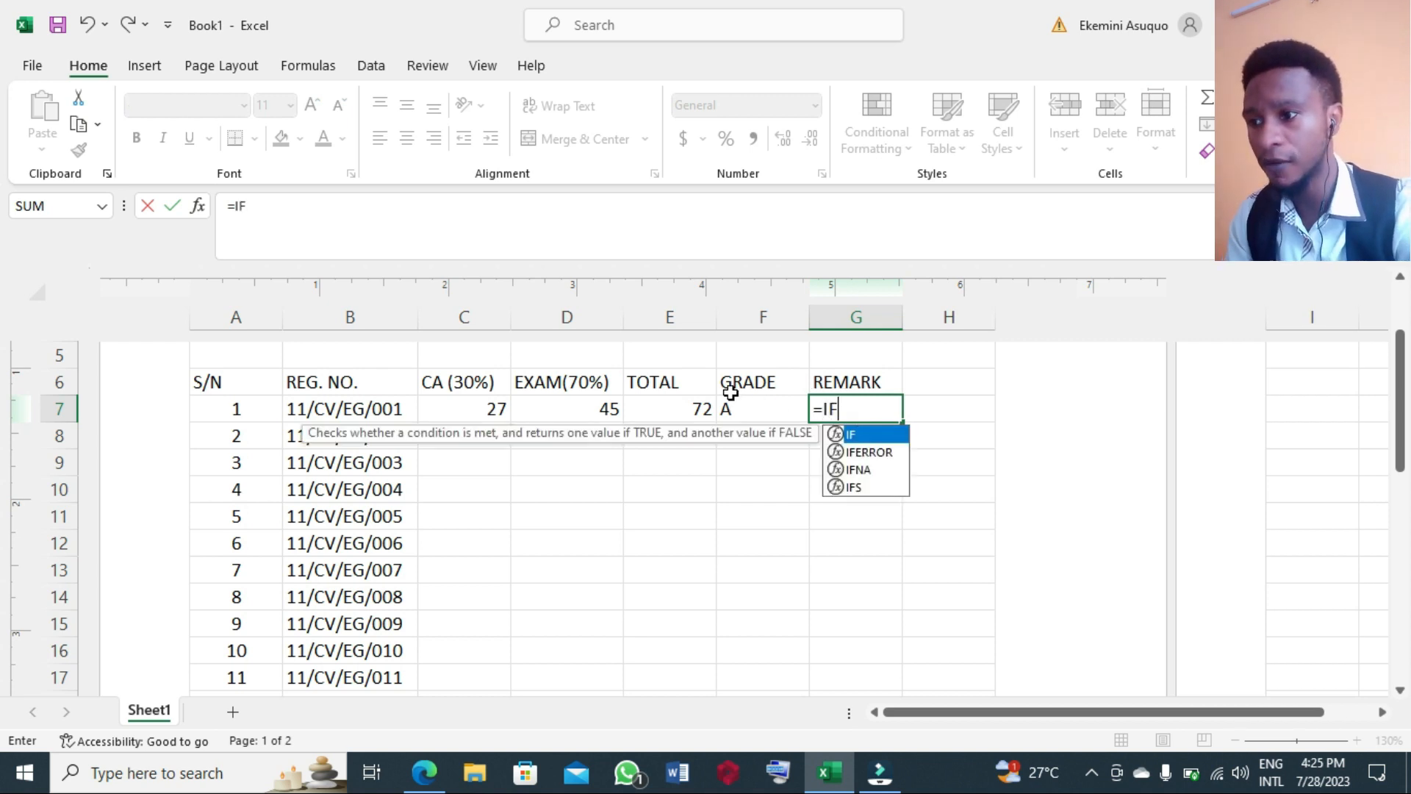
{"action": "left_click", "coordinate": [687, 412]}
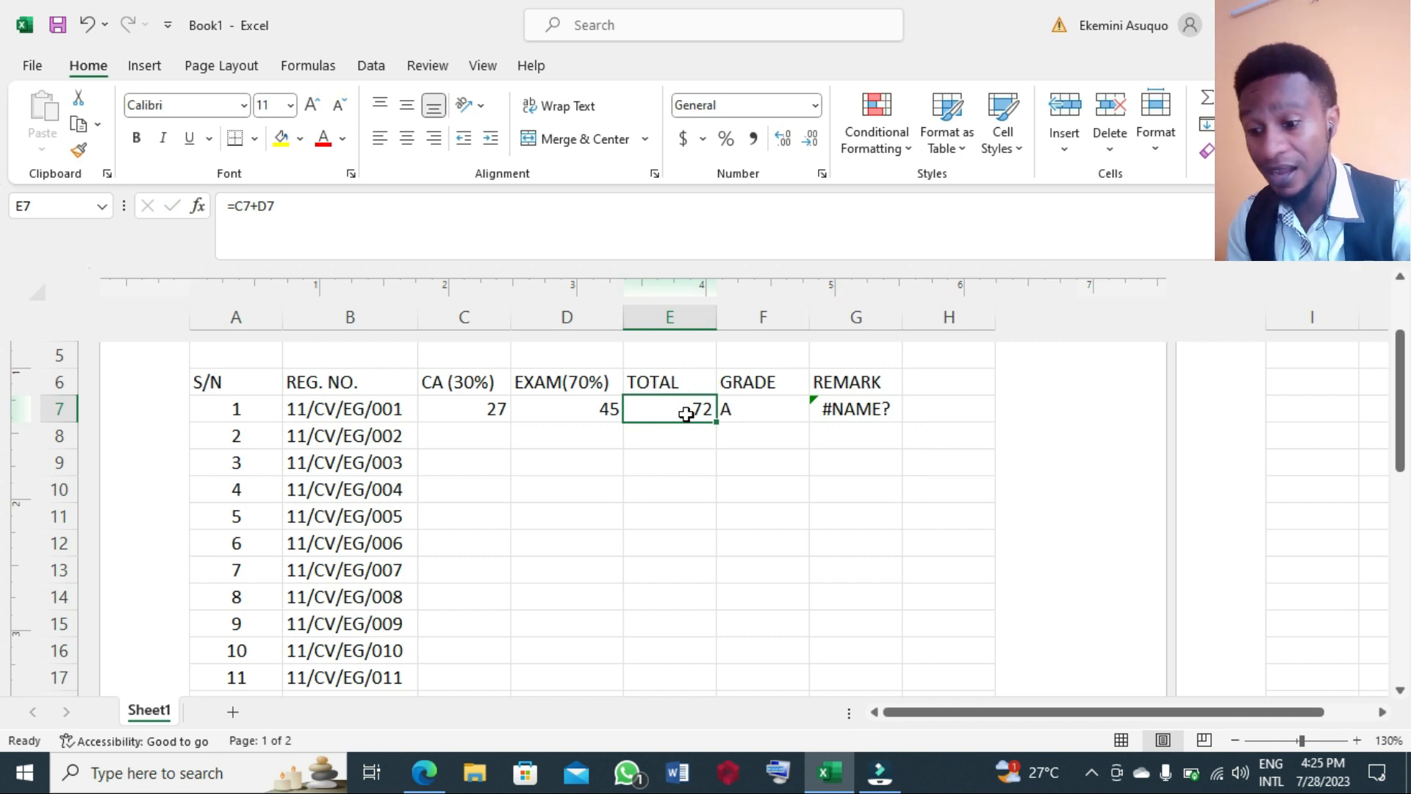
{"action": "type", "text": "<"}
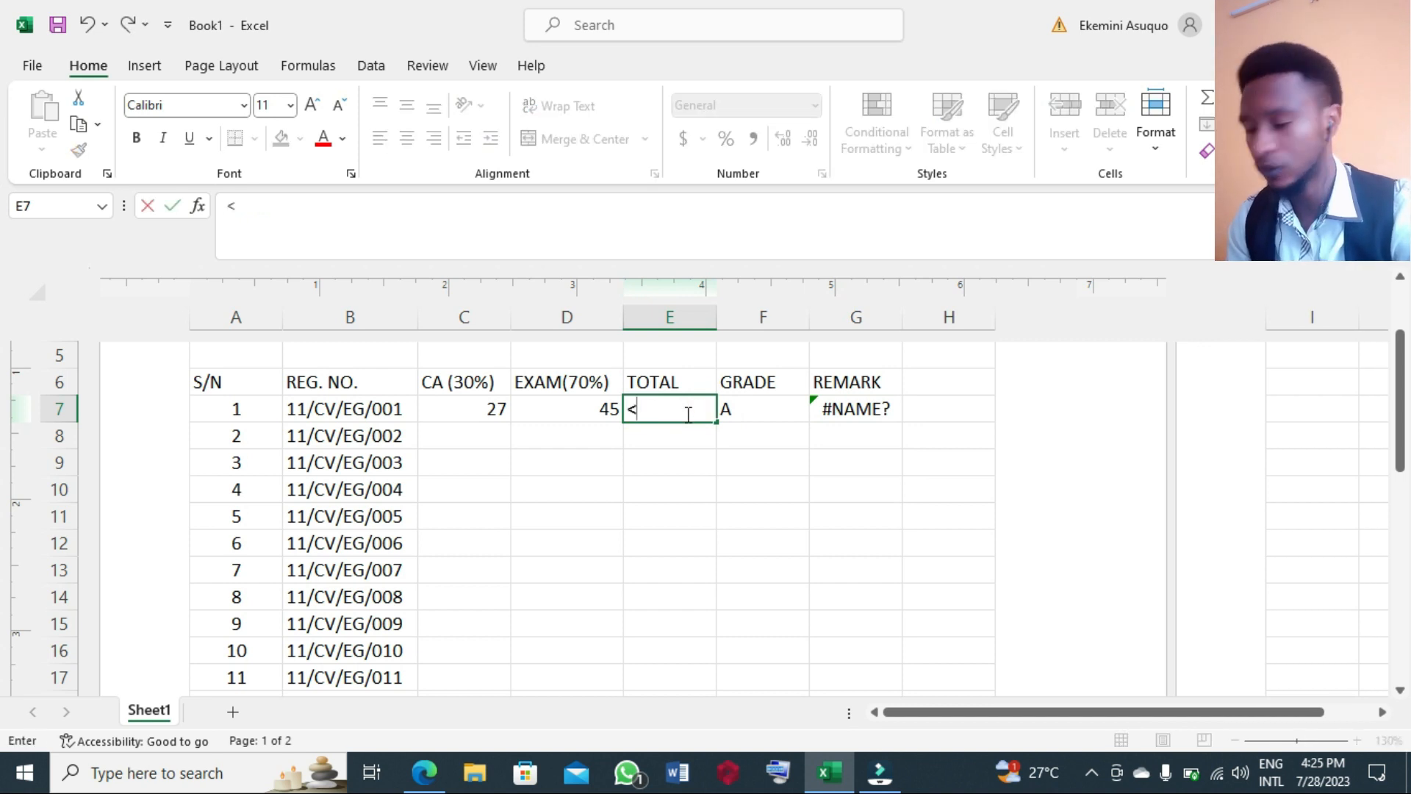
{"action": "key", "text": "Escape"}
{"action": "key", "text": "ctrl+z"}
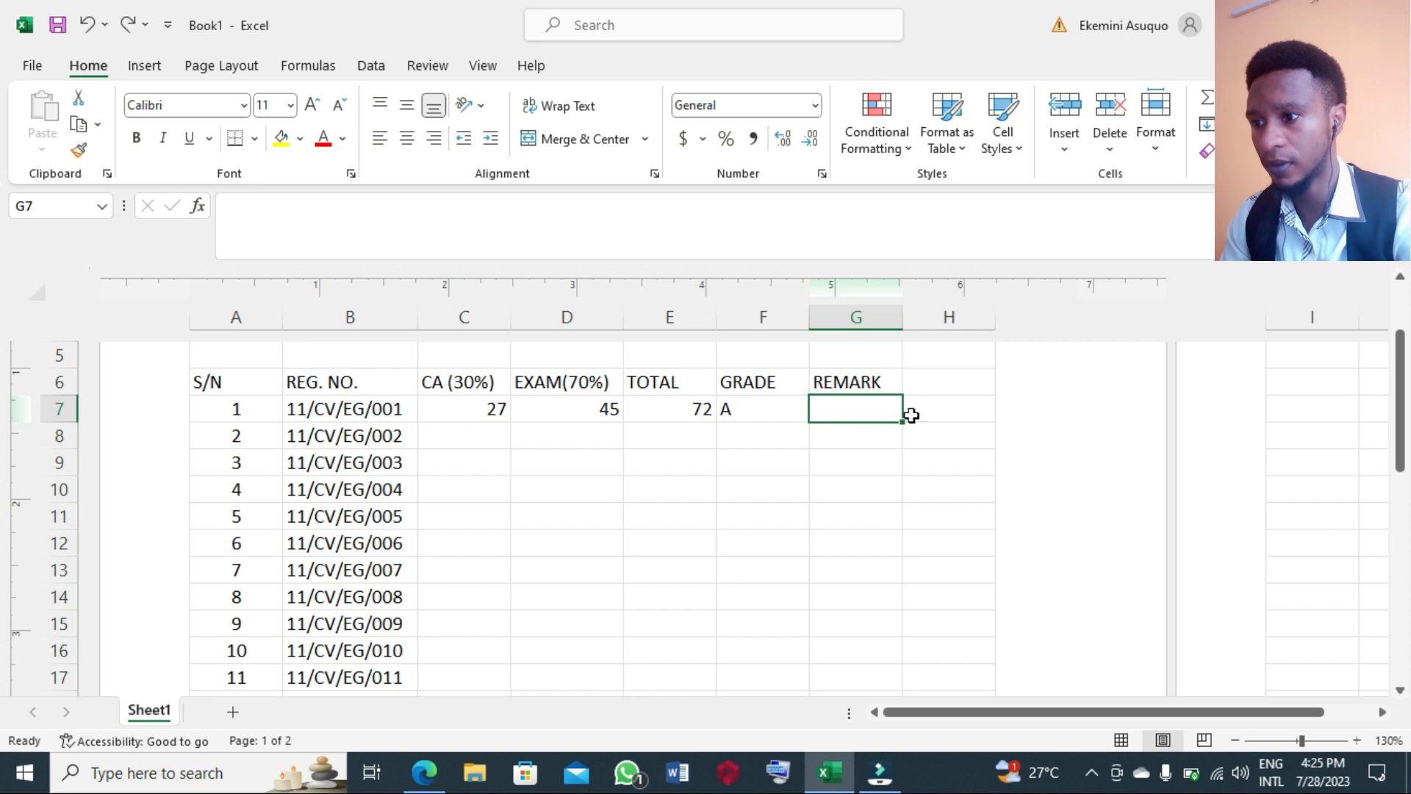
Begin the remark formula in G7 with an IF that returns "FAIL" when the total in E7 is below 40
{"action": "double_click", "coordinate": [865, 410]}
{"action": "type", "text": "="}
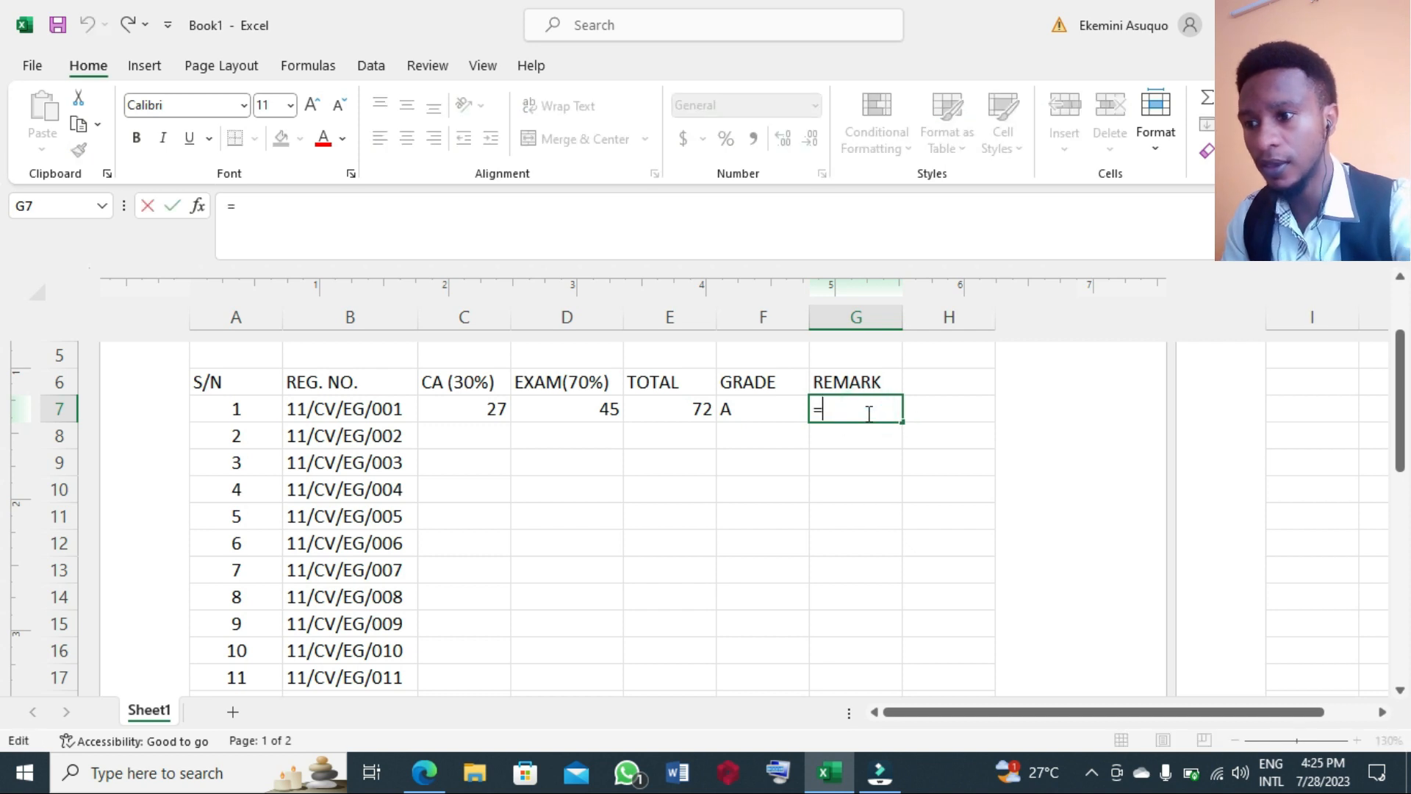
{"action": "type", "text": "IF"}
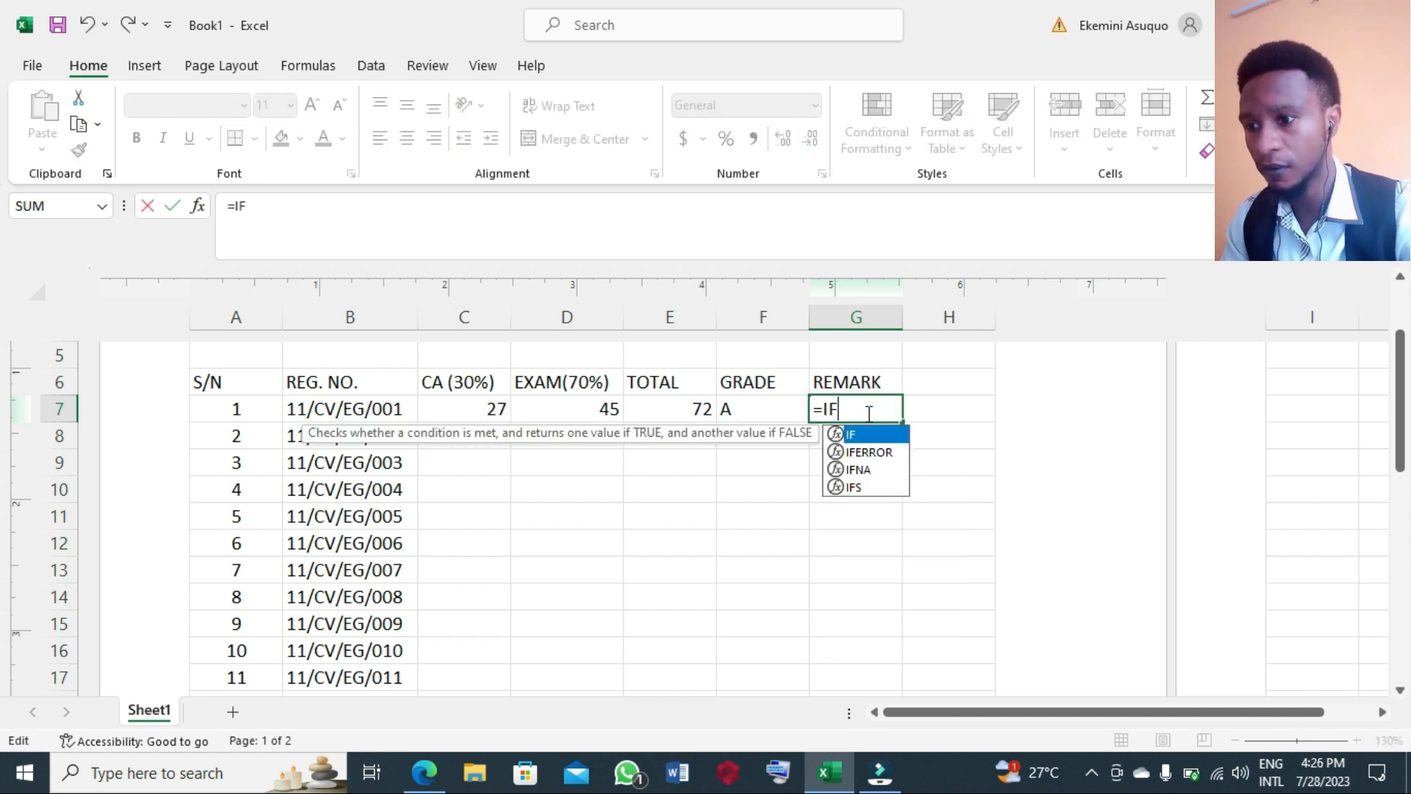
{"action": "type", "text": "("}
{"action": "left_click", "coordinate": [677, 409]}
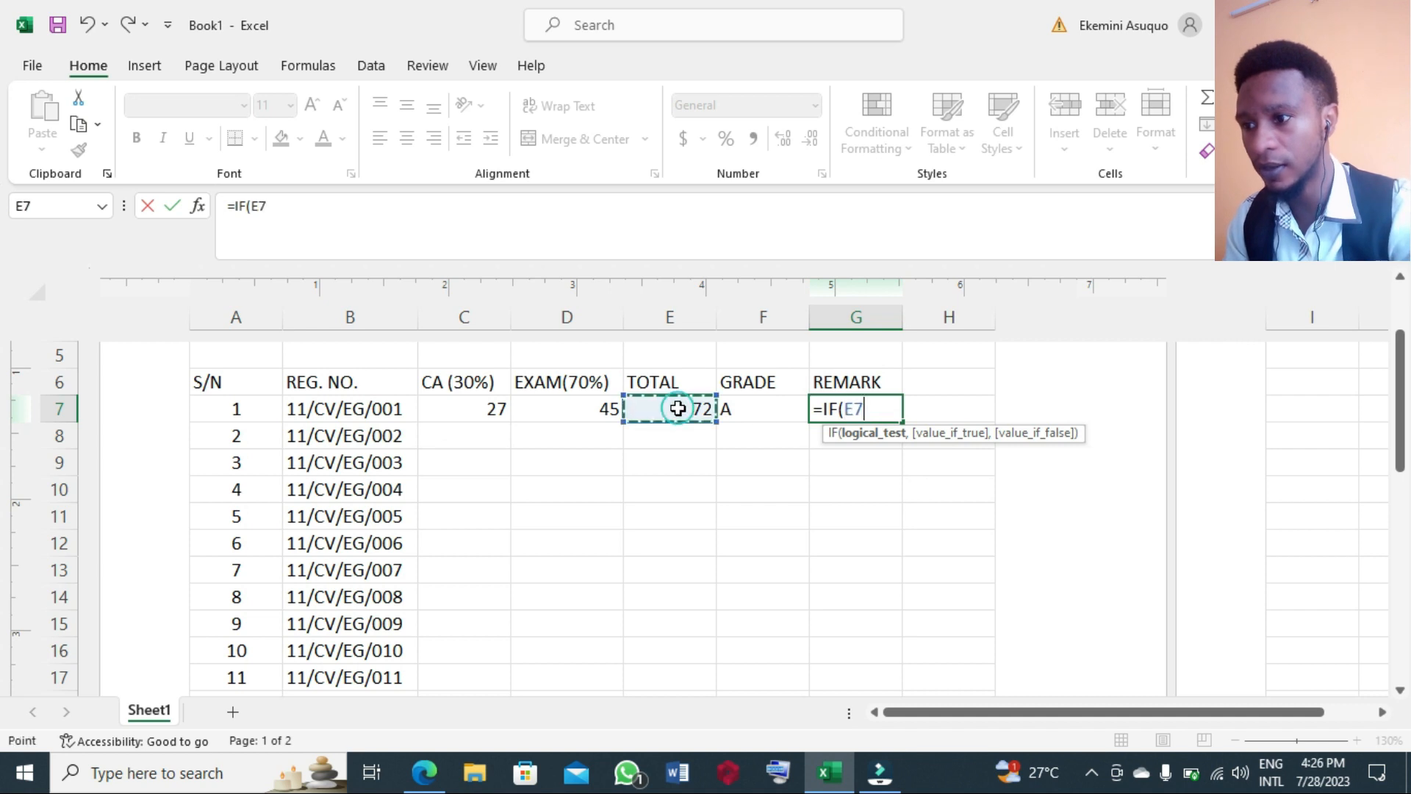
{"action": "type", "text": "<"}
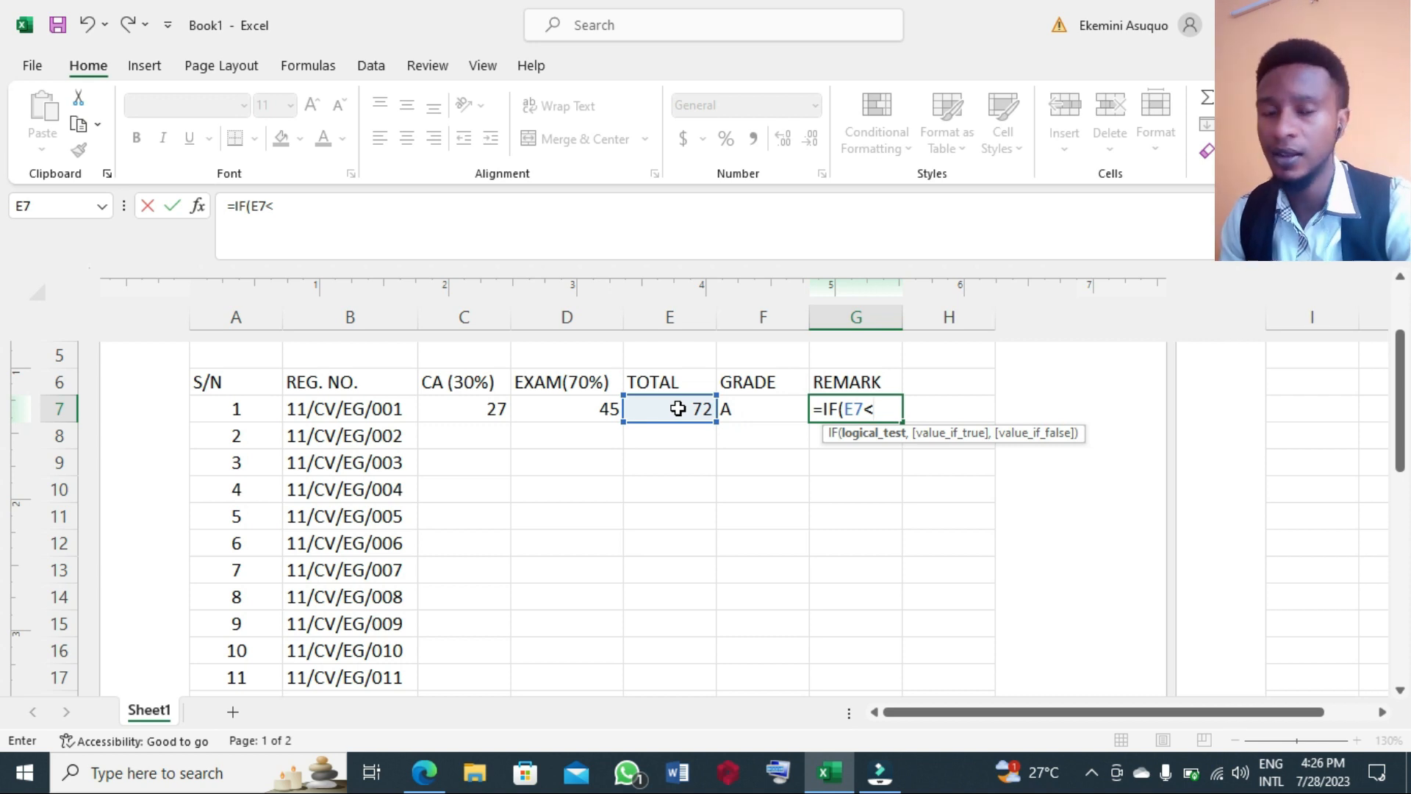
{"action": "type", "text": "40,"}
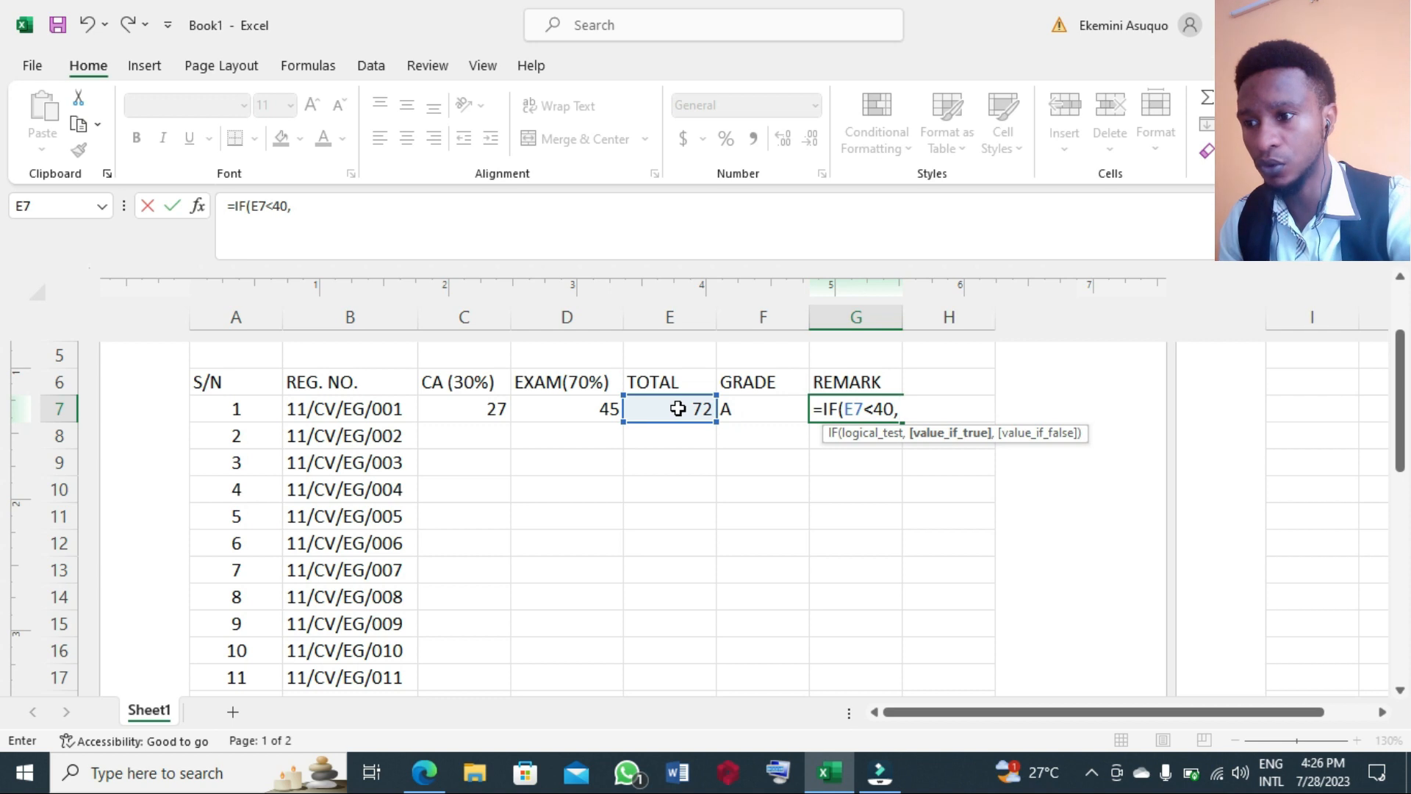
{"action": "type", "text": "\"\""}
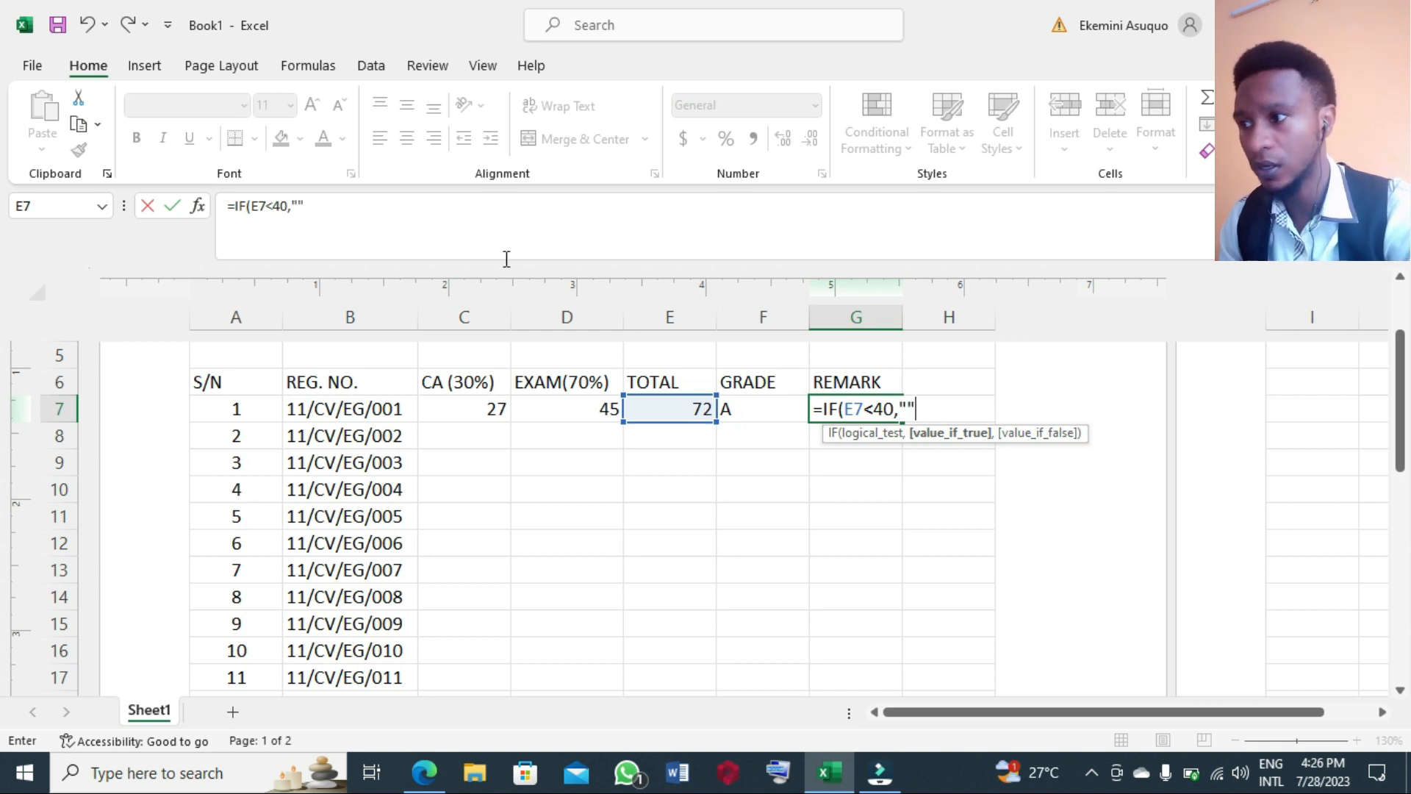
{"action": "left_click", "coordinate": [299, 203]}
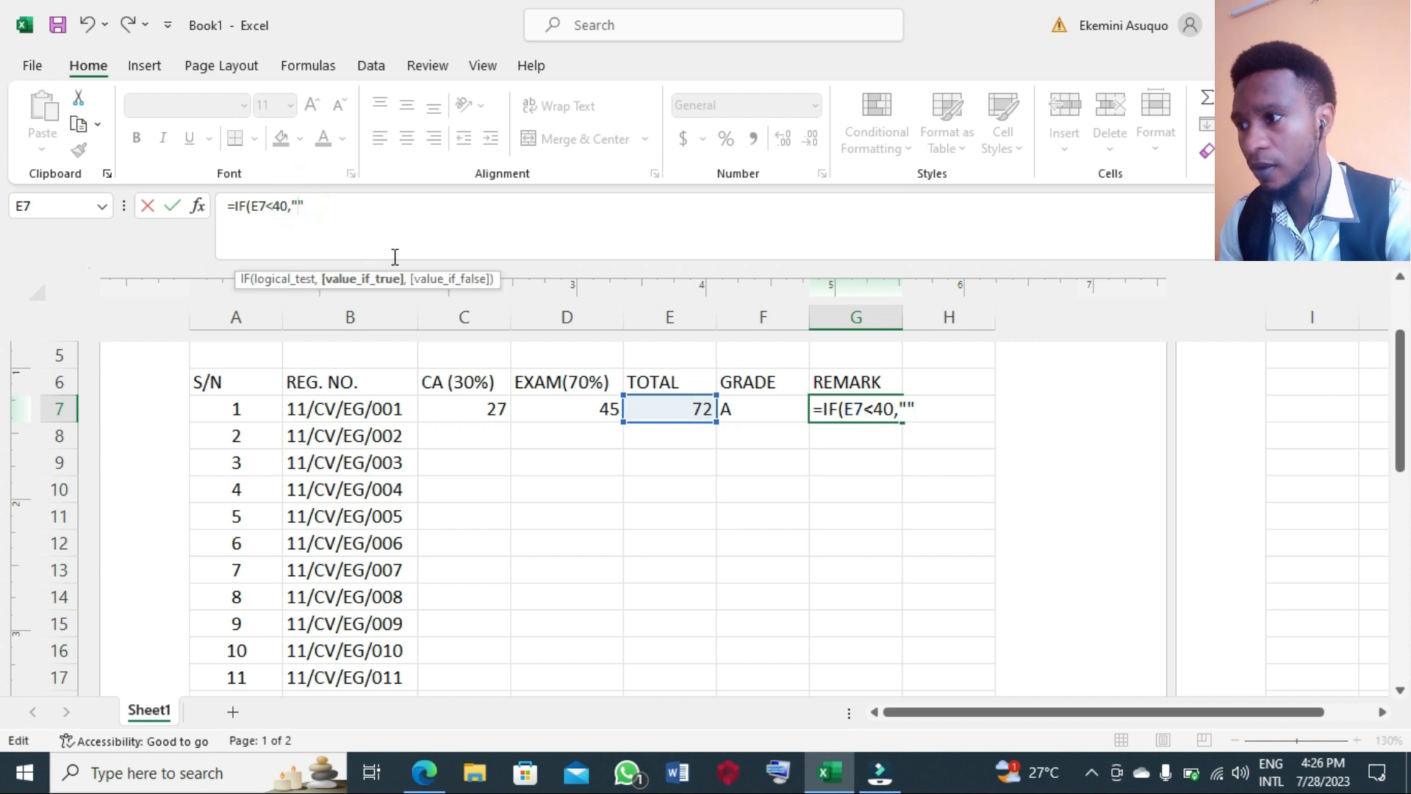
{"action": "type", "text": "FAIL\""}
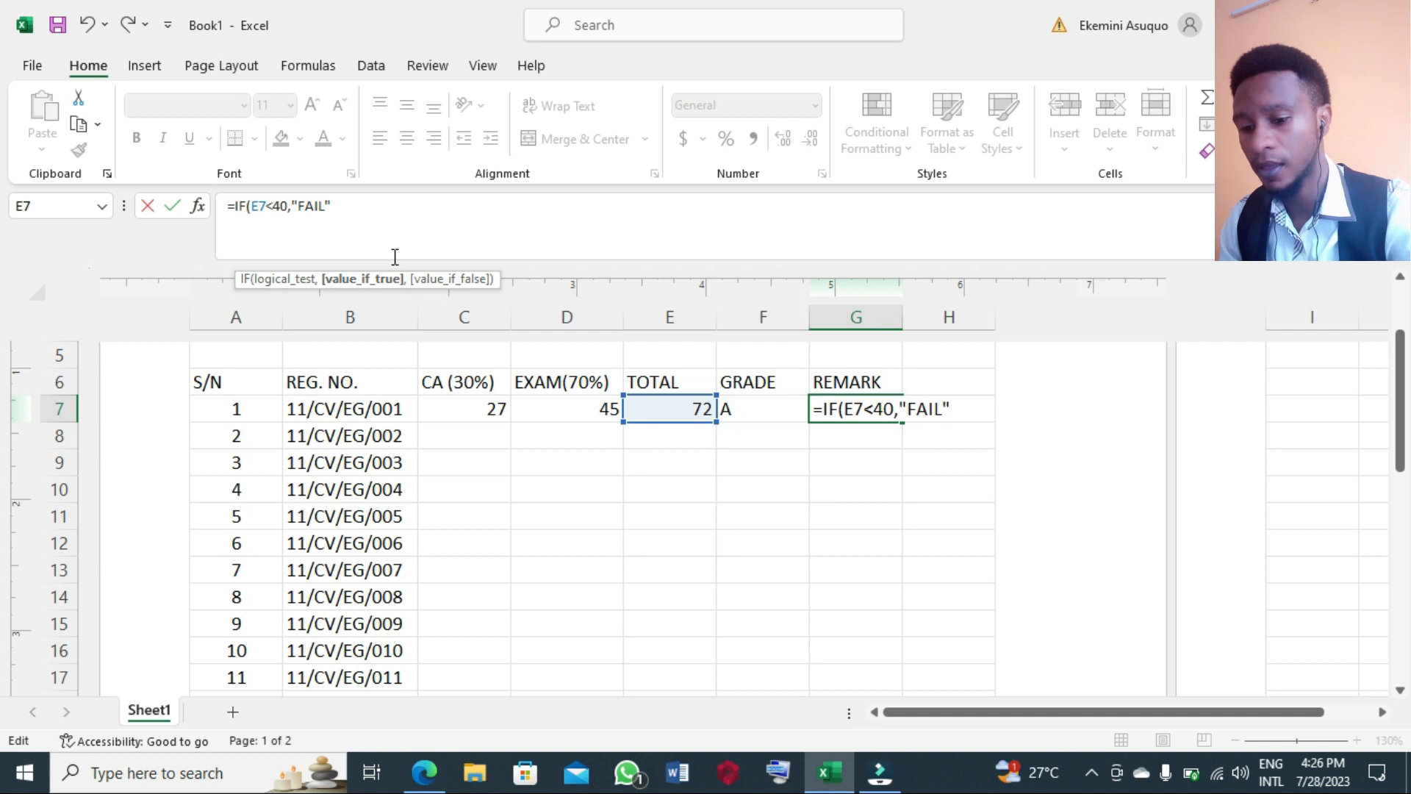
Nest a second IF testing E7<=100 with an empty text result, enter the formula and accept the suggested correction
{"action": "type", "text": ",("}
{"action": "key", "text": "BackSpace"}
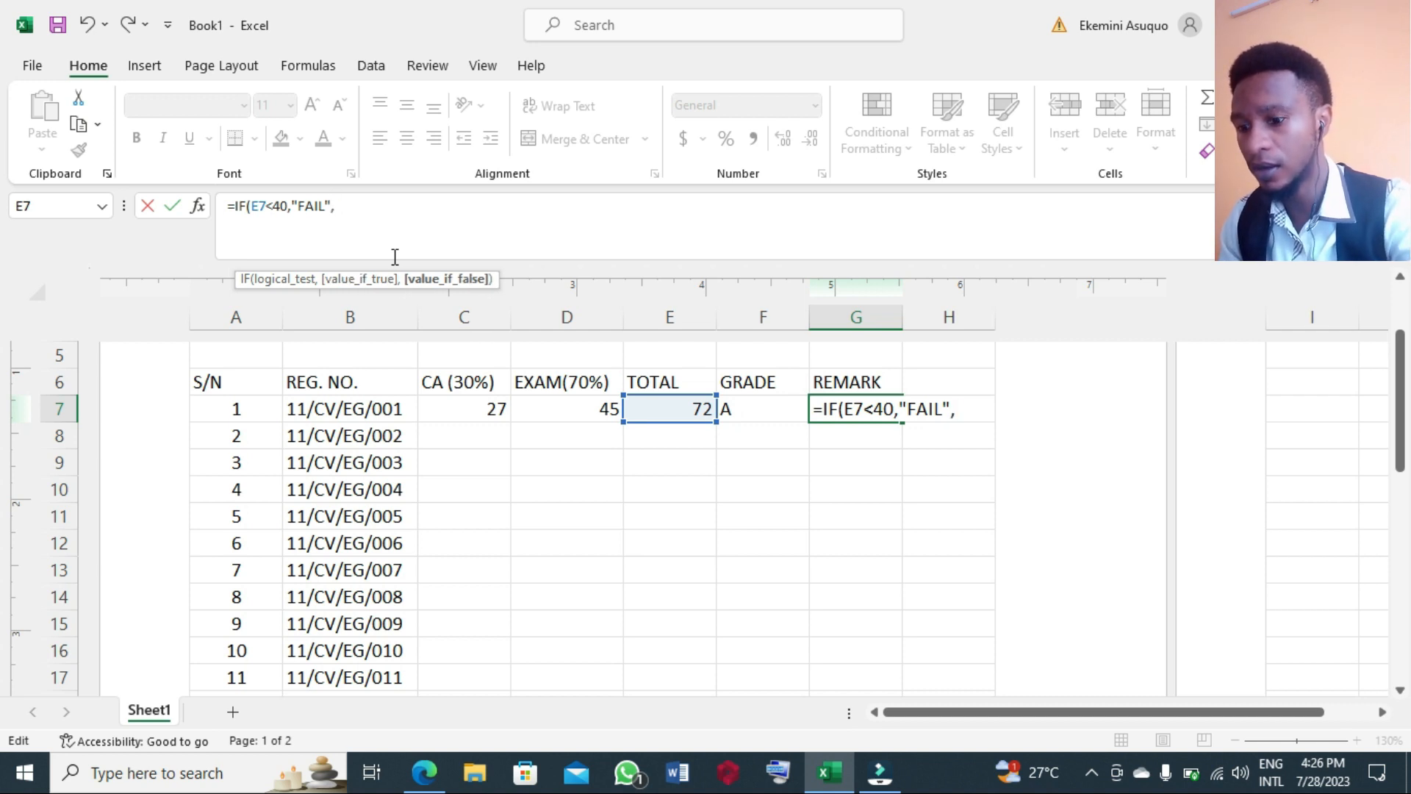
{"action": "type", "text": "IF("}
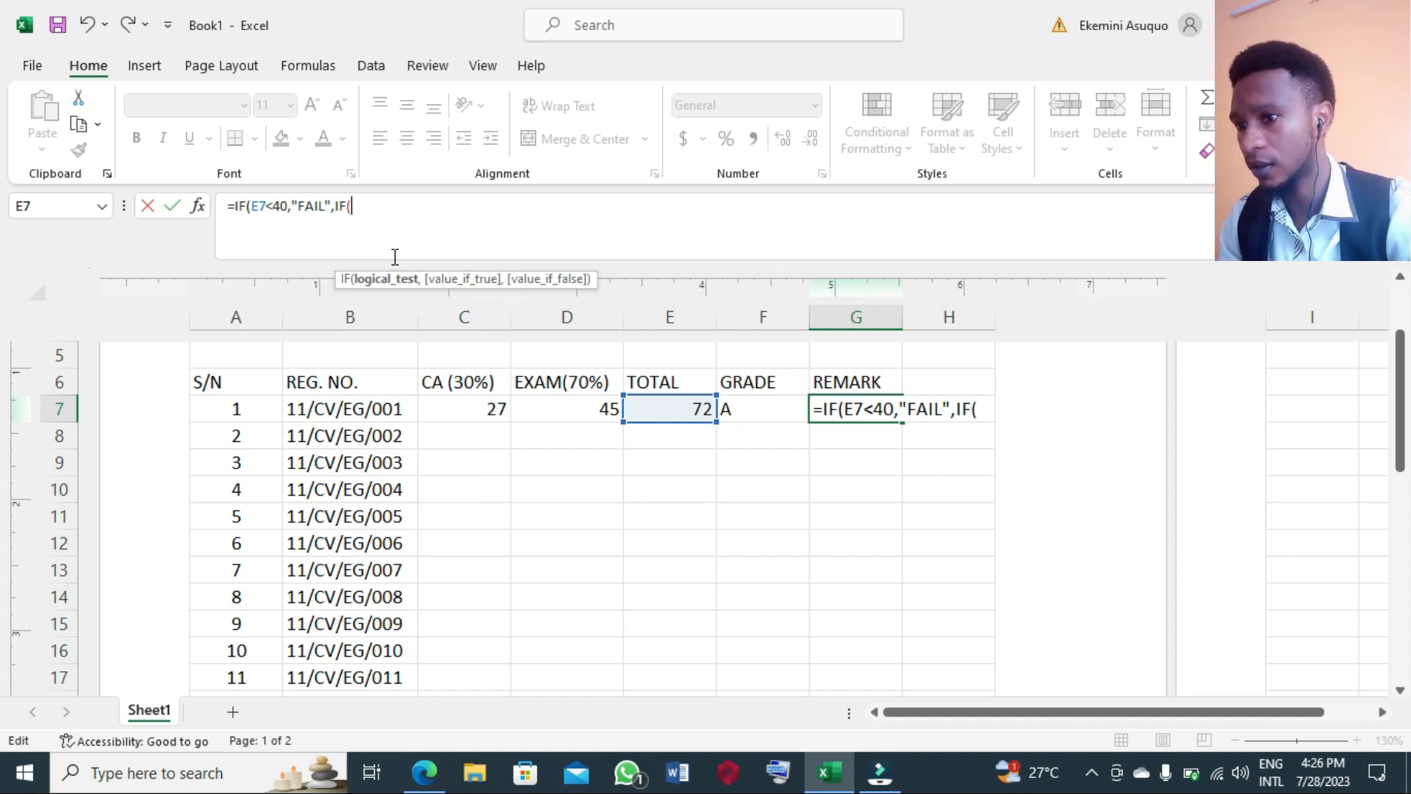
{"action": "left_click", "coordinate": [667, 409]}
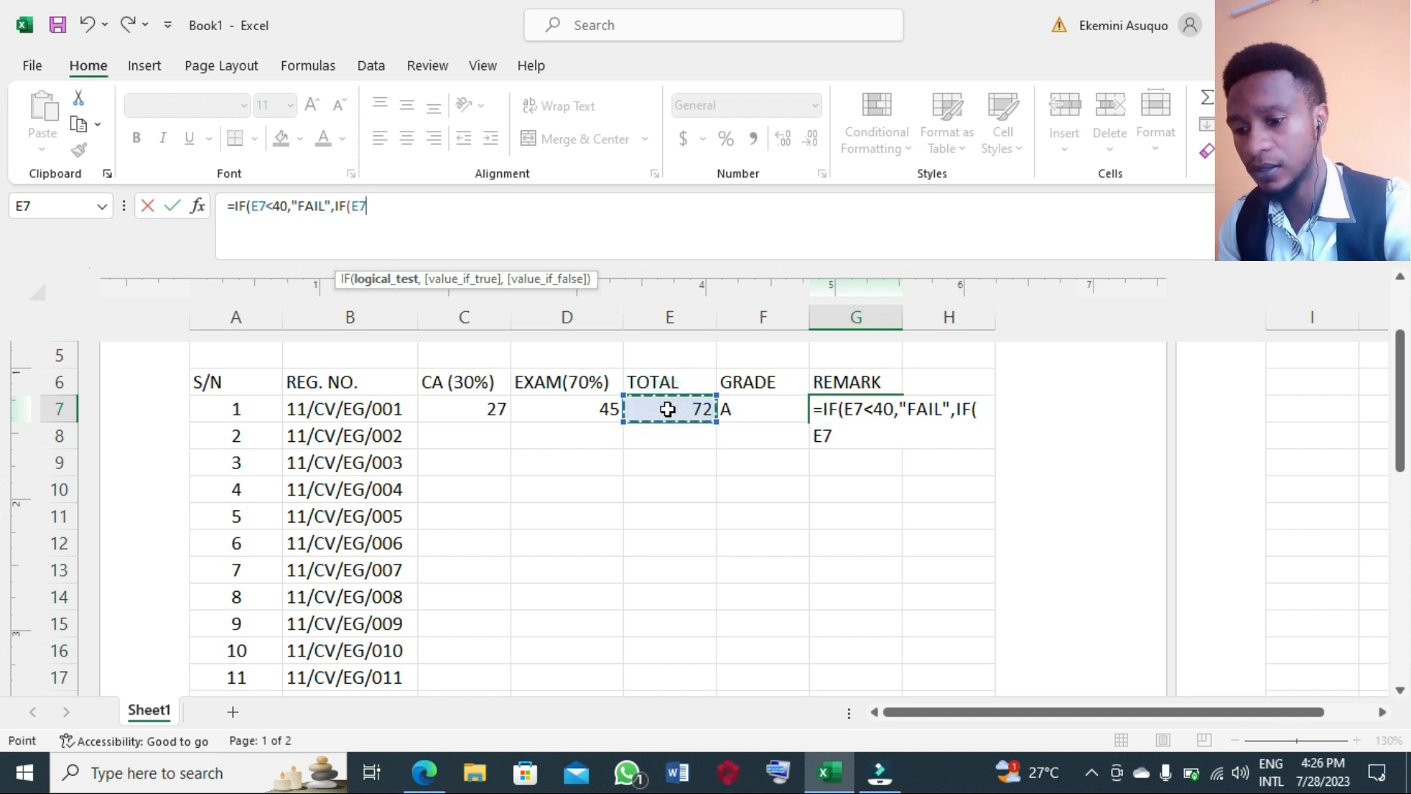
{"action": "type", "text": "<"}
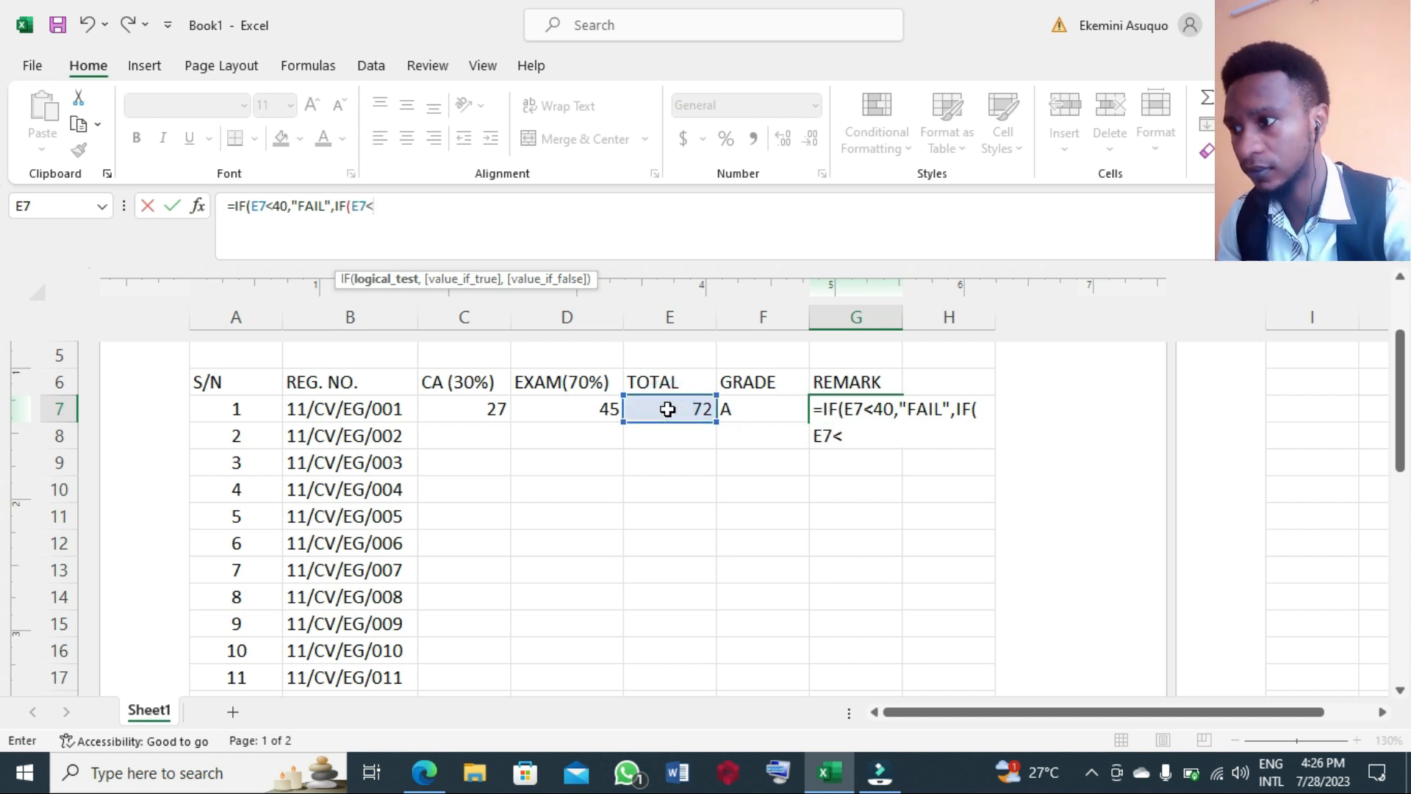
{"action": "type", "text": "=100"}
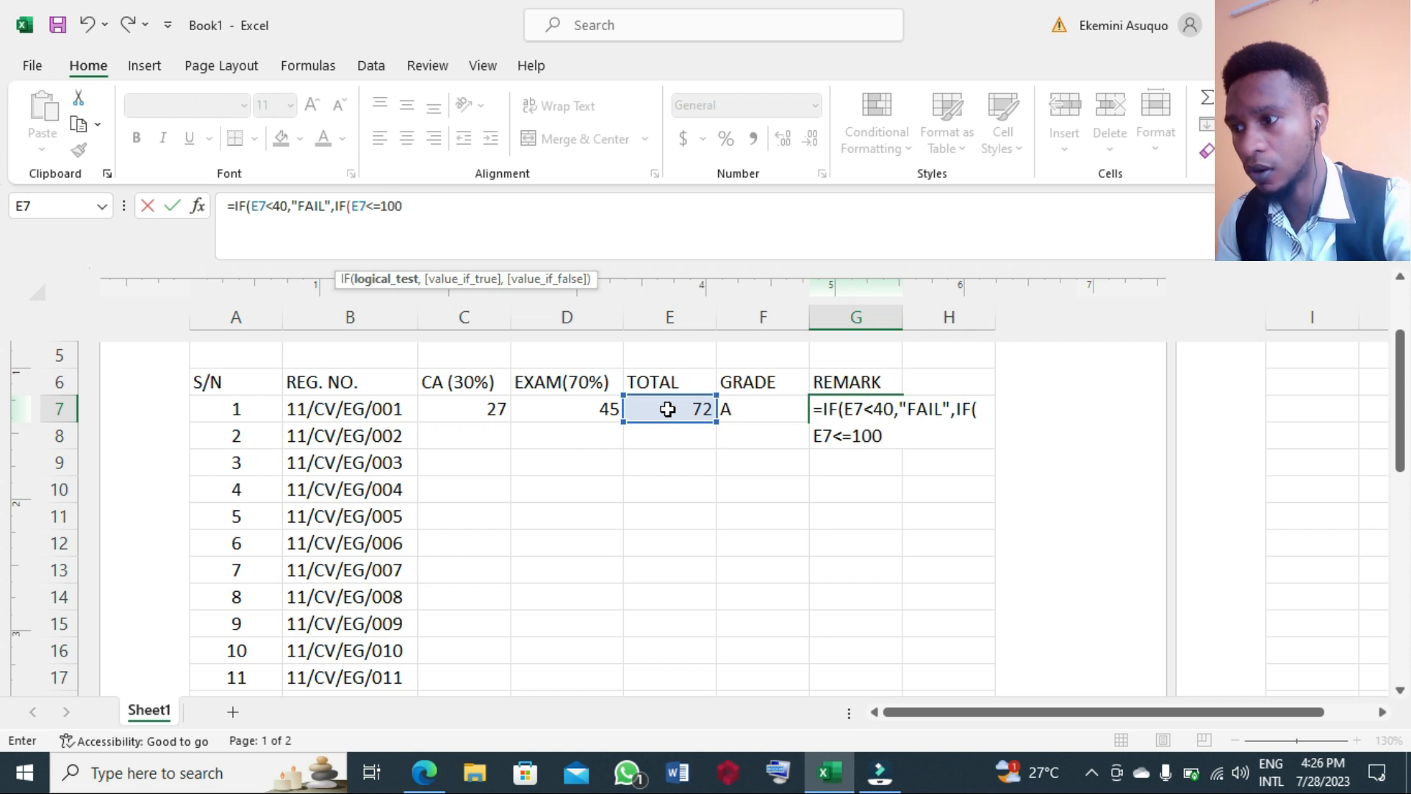
{"action": "type", "text": ",\"\"\"\""}
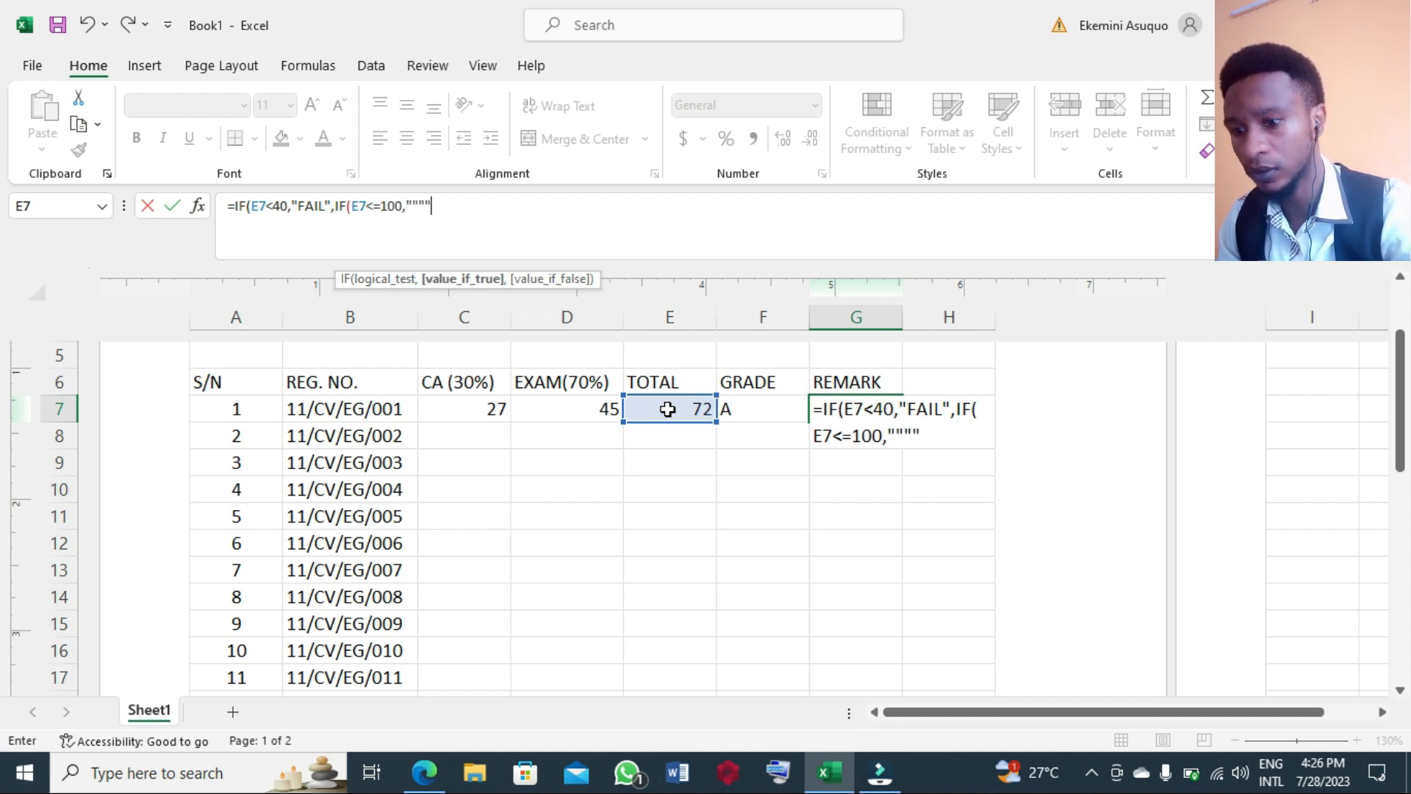
{"action": "key", "text": "BackSpace"}
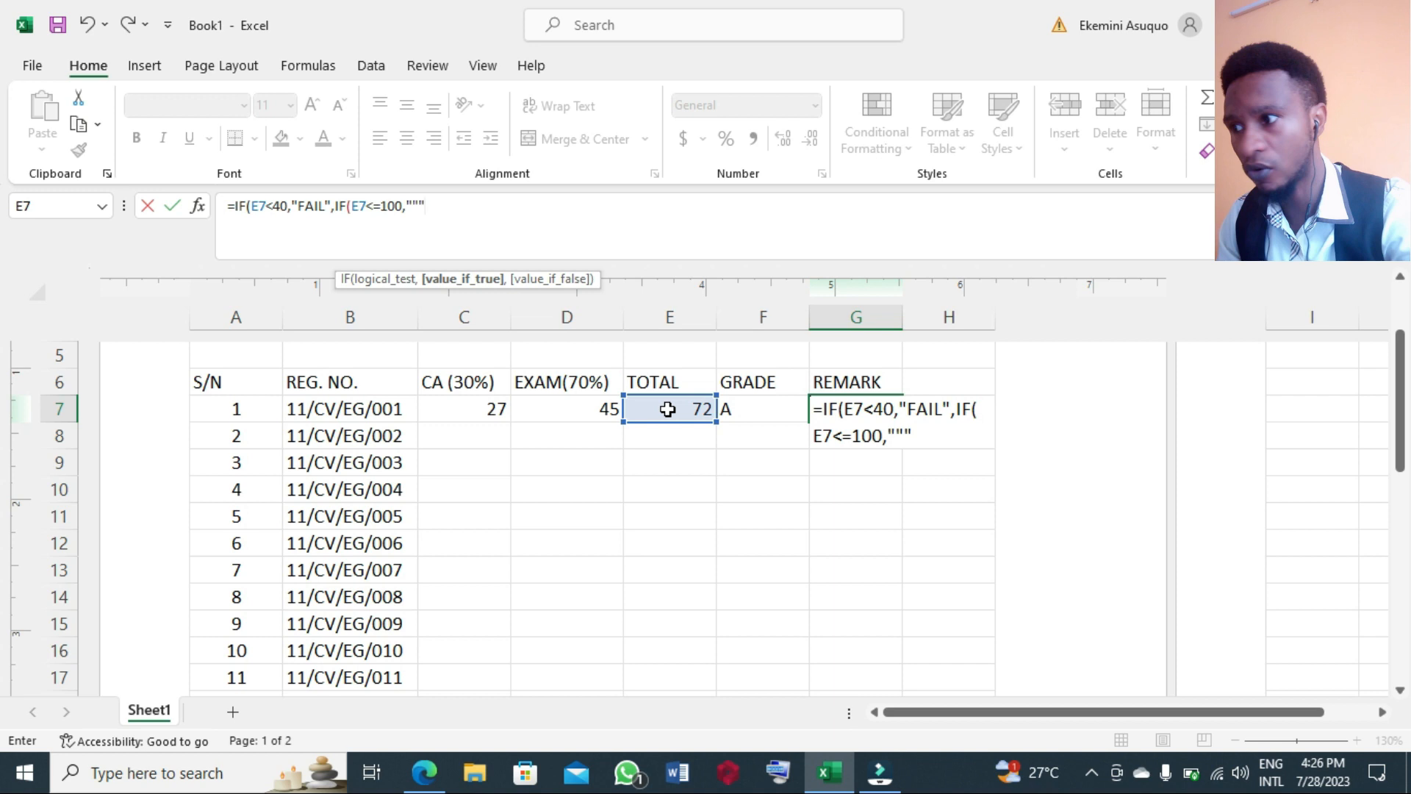
{"action": "key", "text": "Return"}
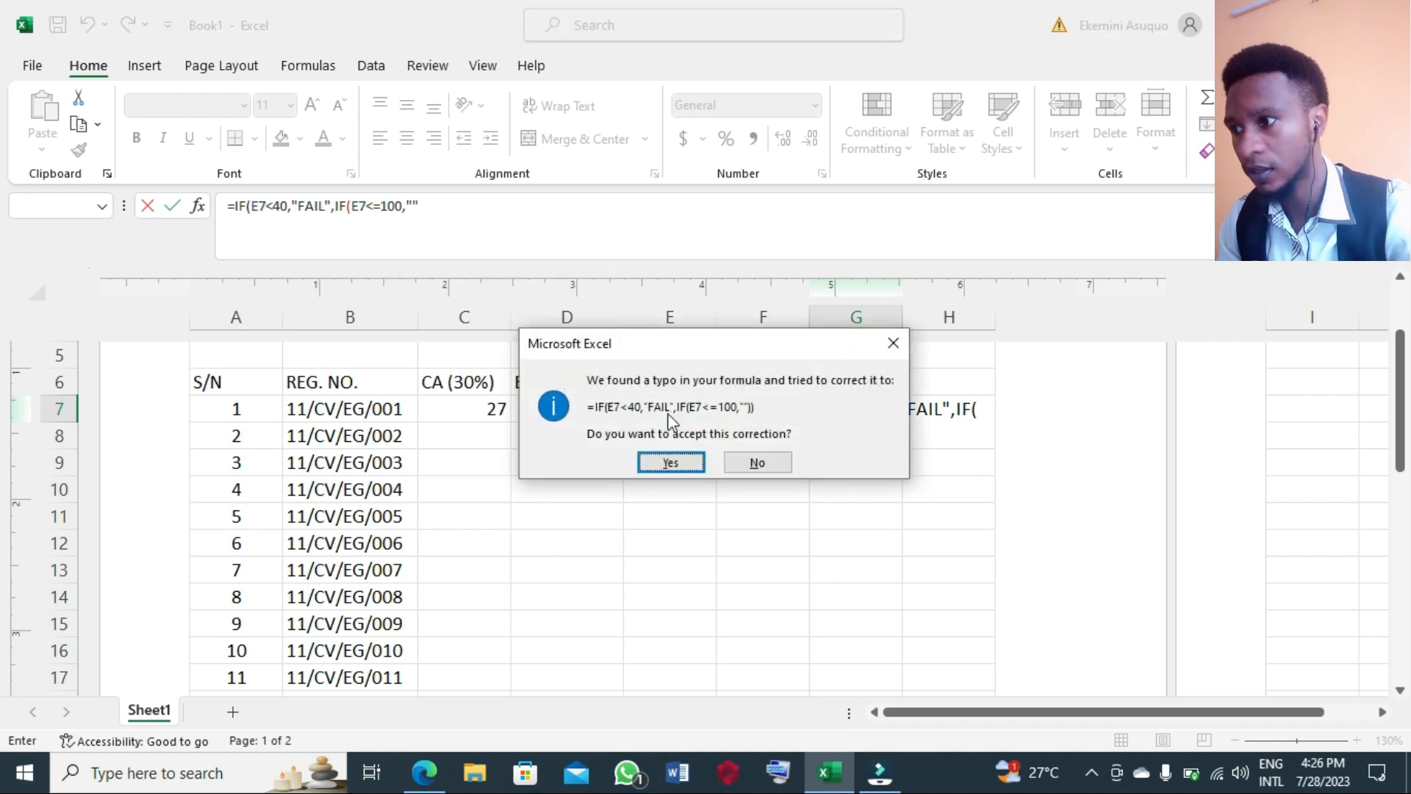
{"action": "left_click", "coordinate": [682, 468]}
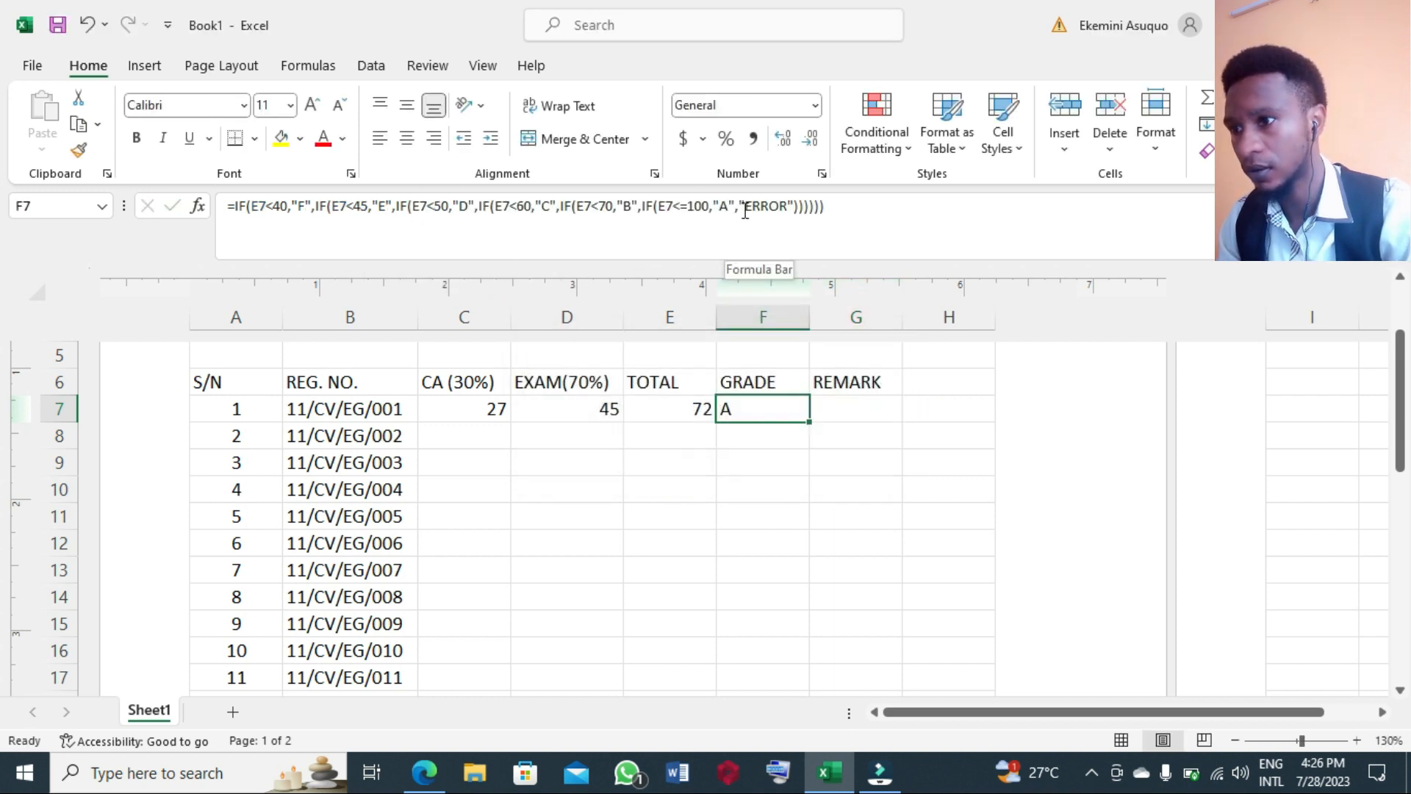
Complete the remark formula in G7 with "PASS" as the nested IF's true result and "ERROR" as its false result
{"action": "left_click", "coordinate": [838, 418]}
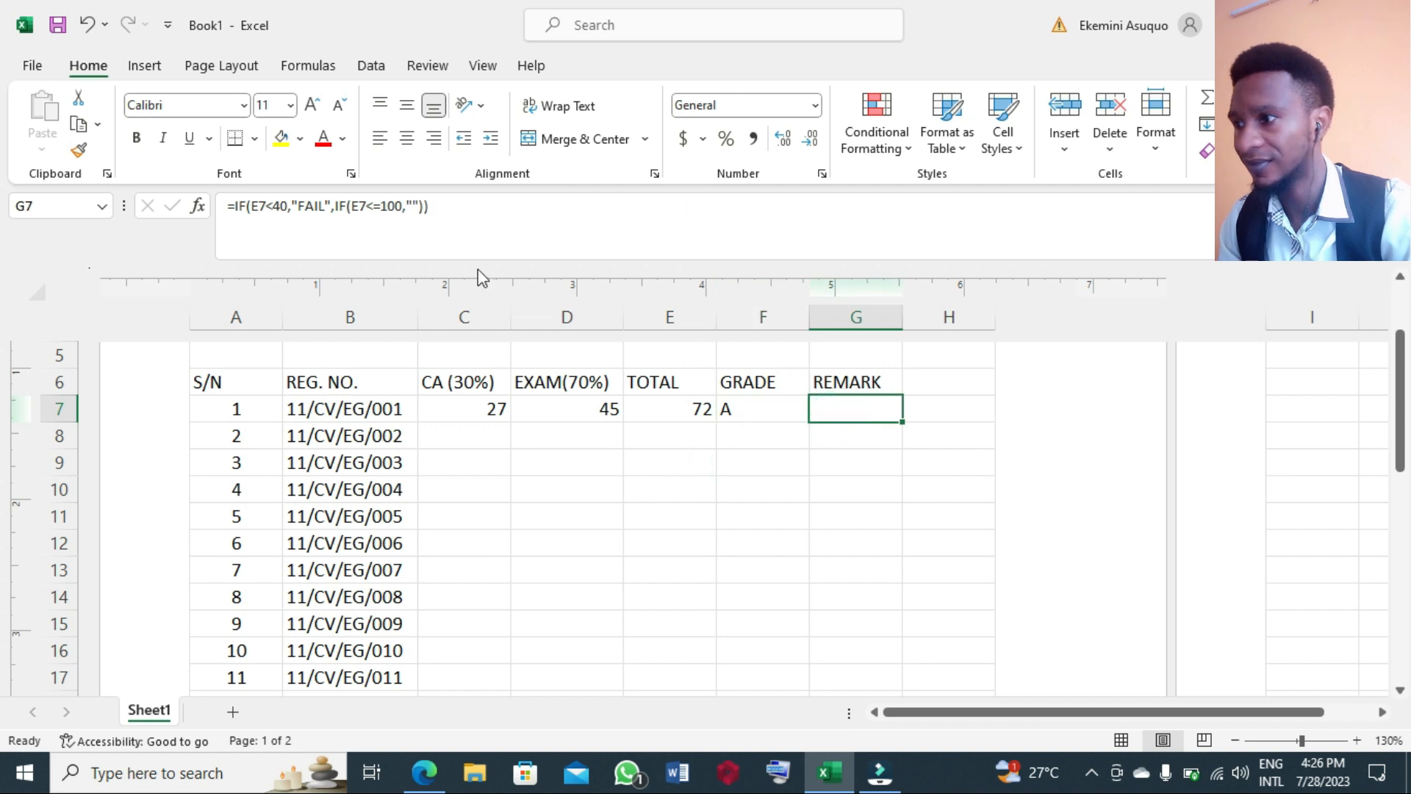
{"action": "left_click", "coordinate": [414, 206]}
{"action": "type", "text": "PASS"}
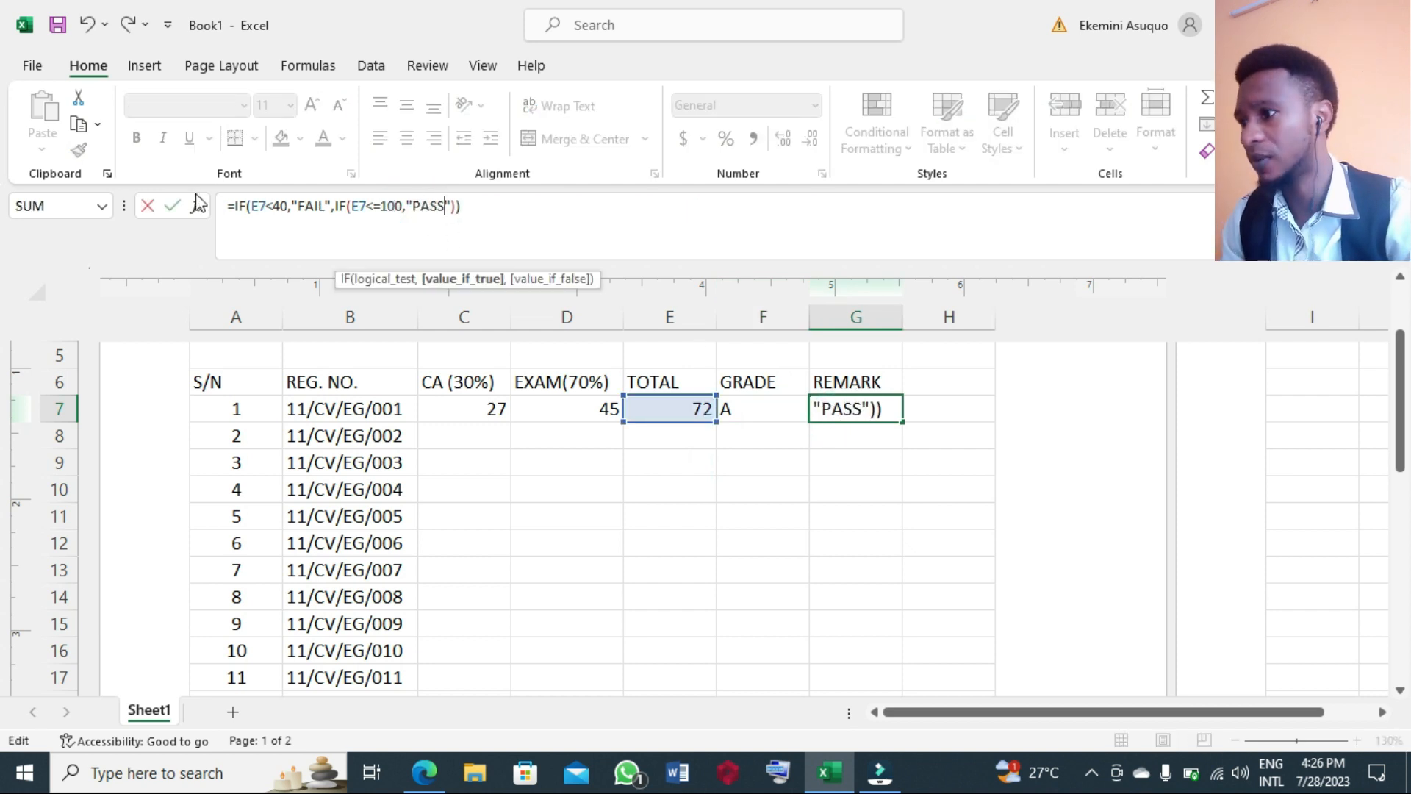
{"action": "left_click", "coordinate": [450, 206]}
{"action": "type", "text": ","}
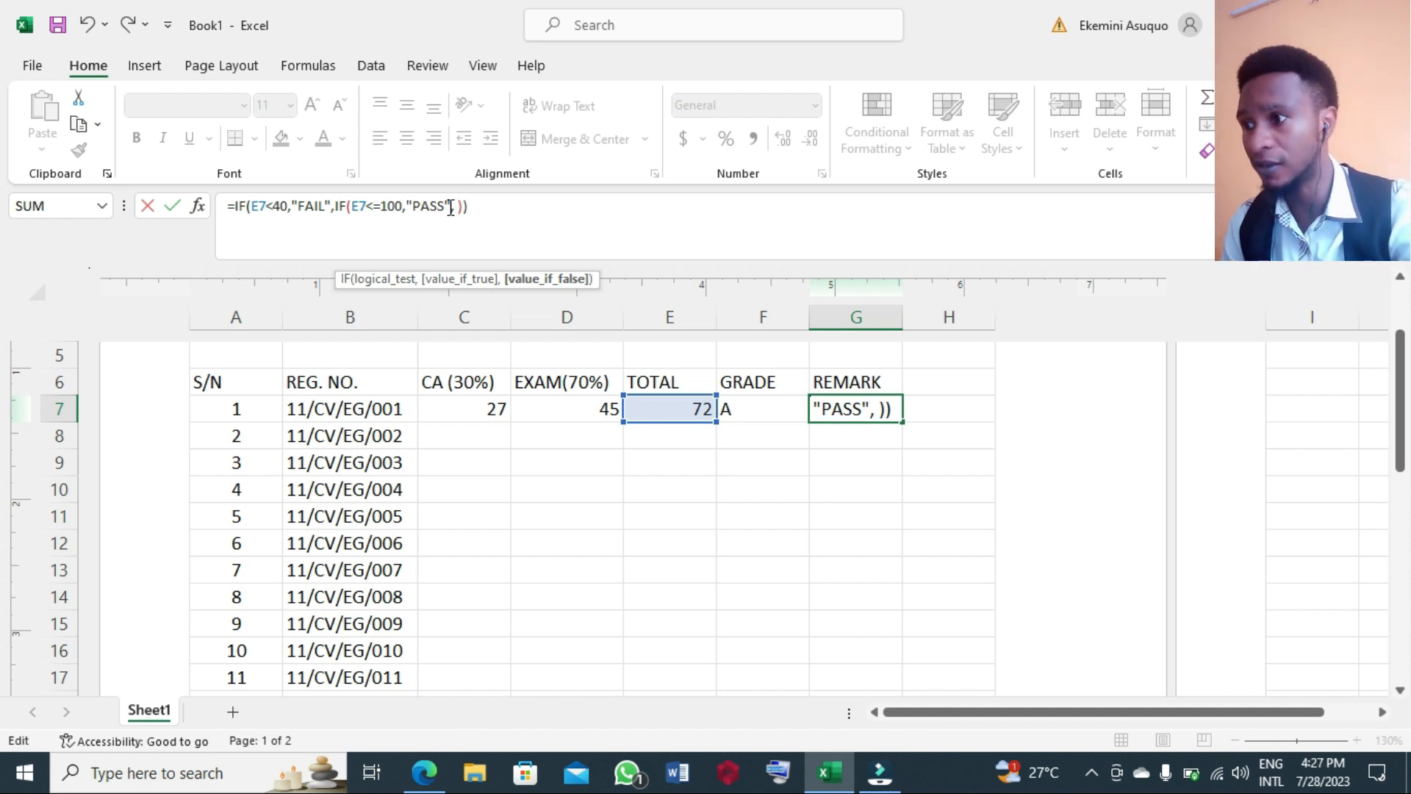
{"action": "type", "text": "\"\""}
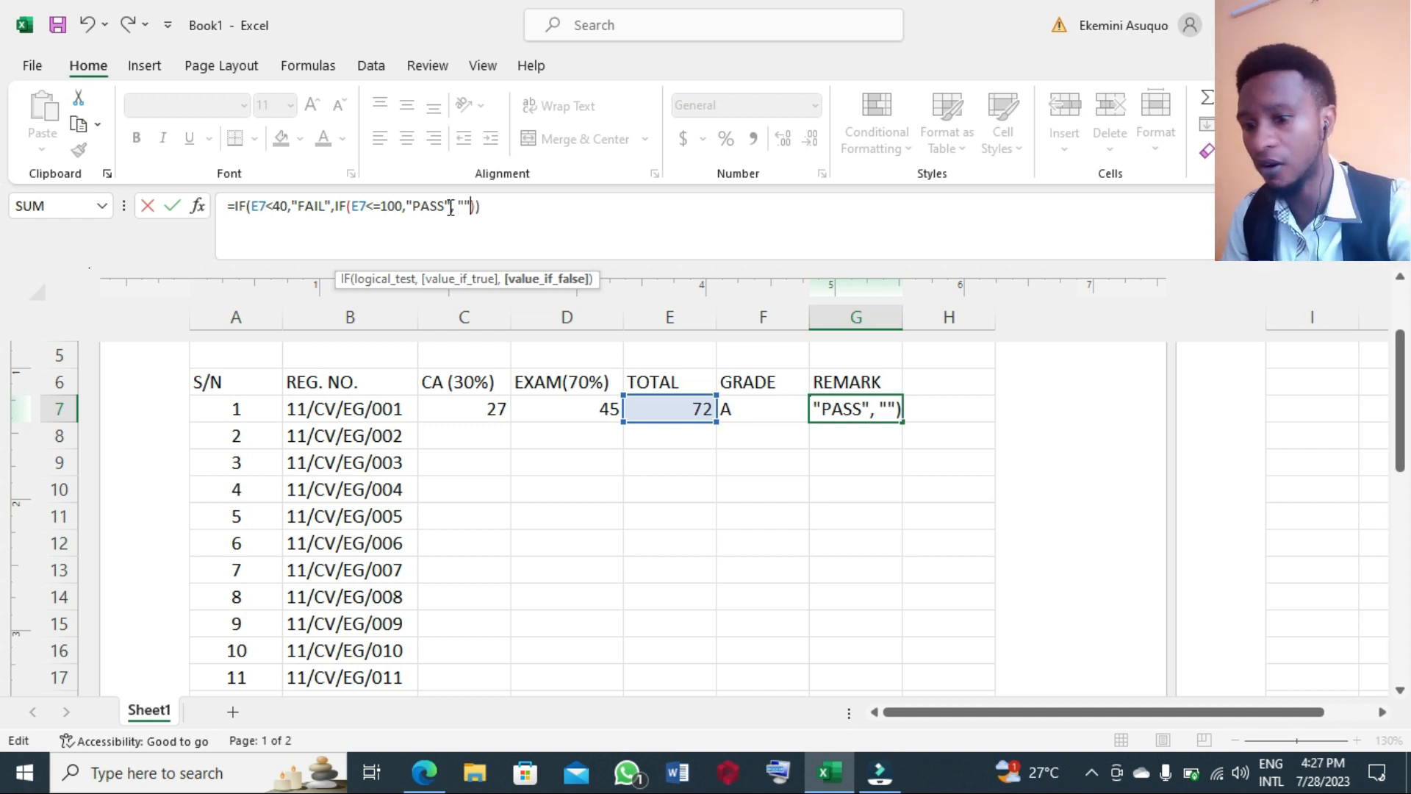
{"action": "left_click", "coordinate": [466, 205]}
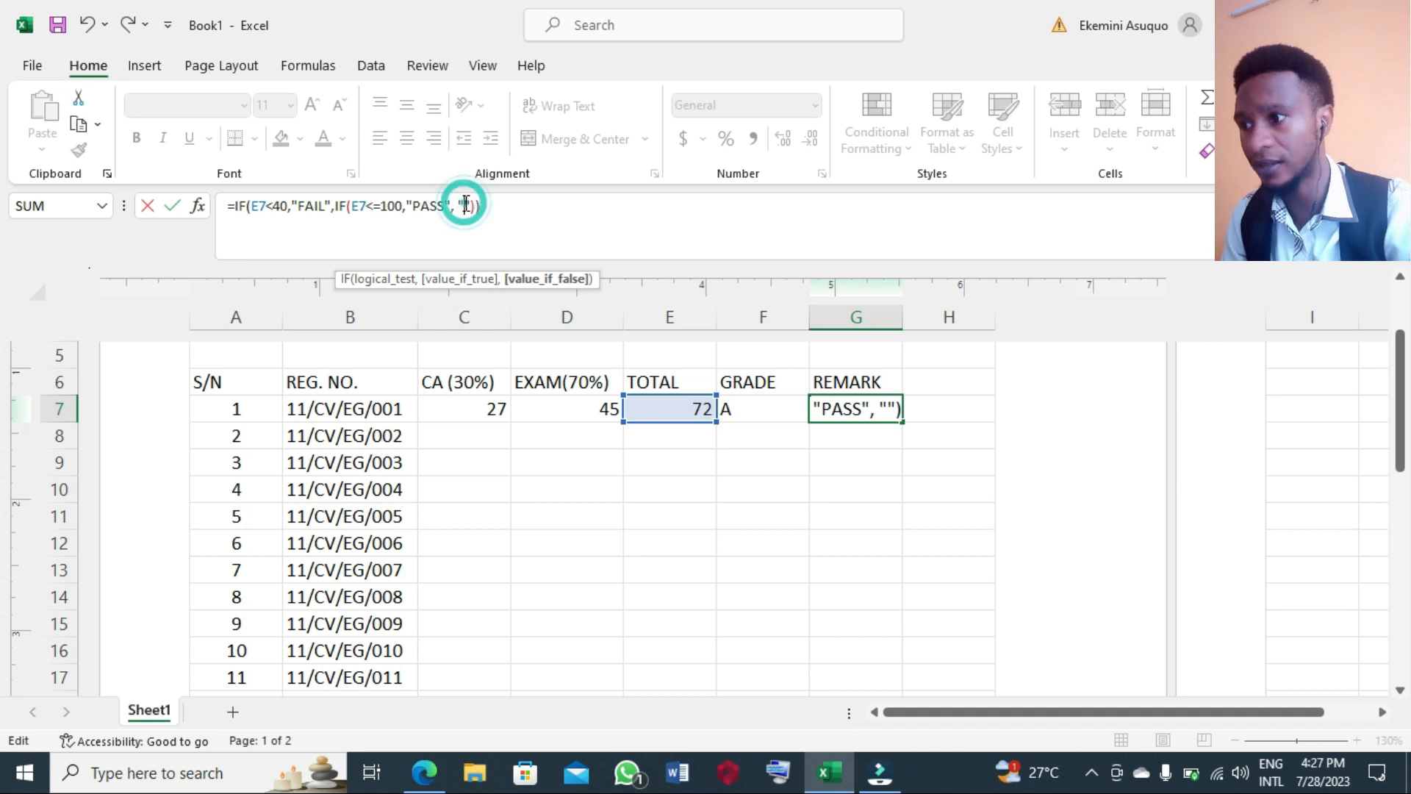
{"action": "type", "text": "ERROR"}
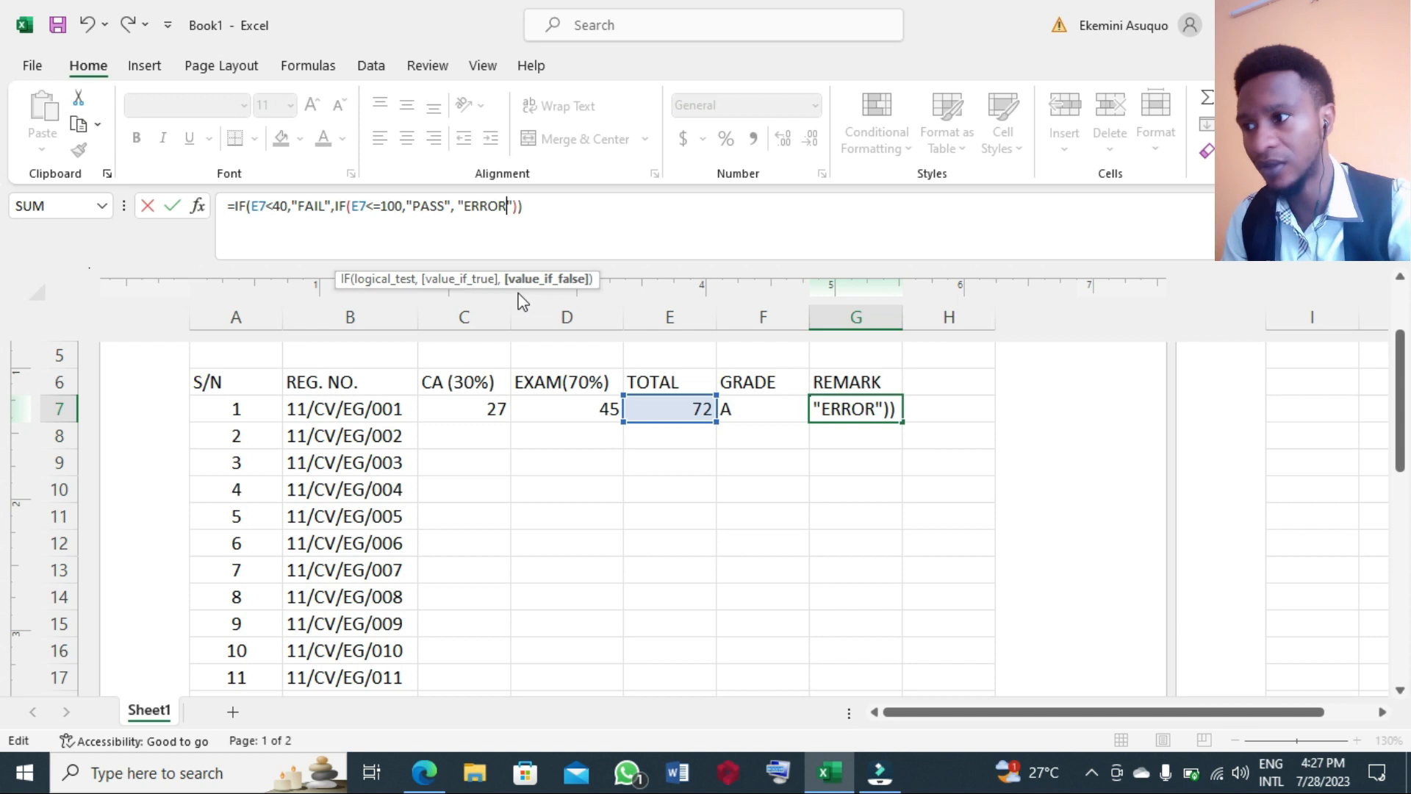
{"action": "left_click", "coordinate": [176, 206]}
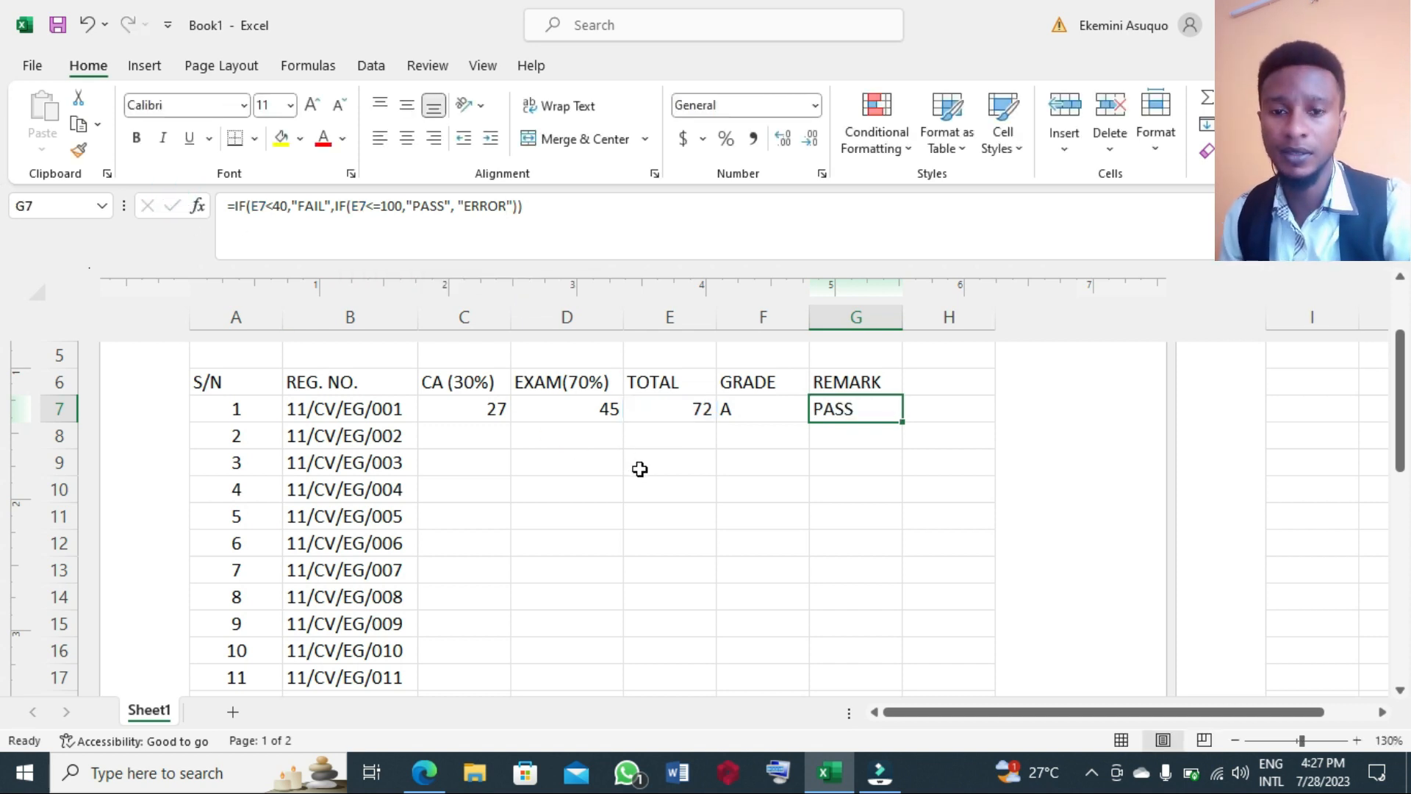
{"action": "scroll", "coordinate": [806, 440], "scroll_direction": "down", "scroll_amount": 1}
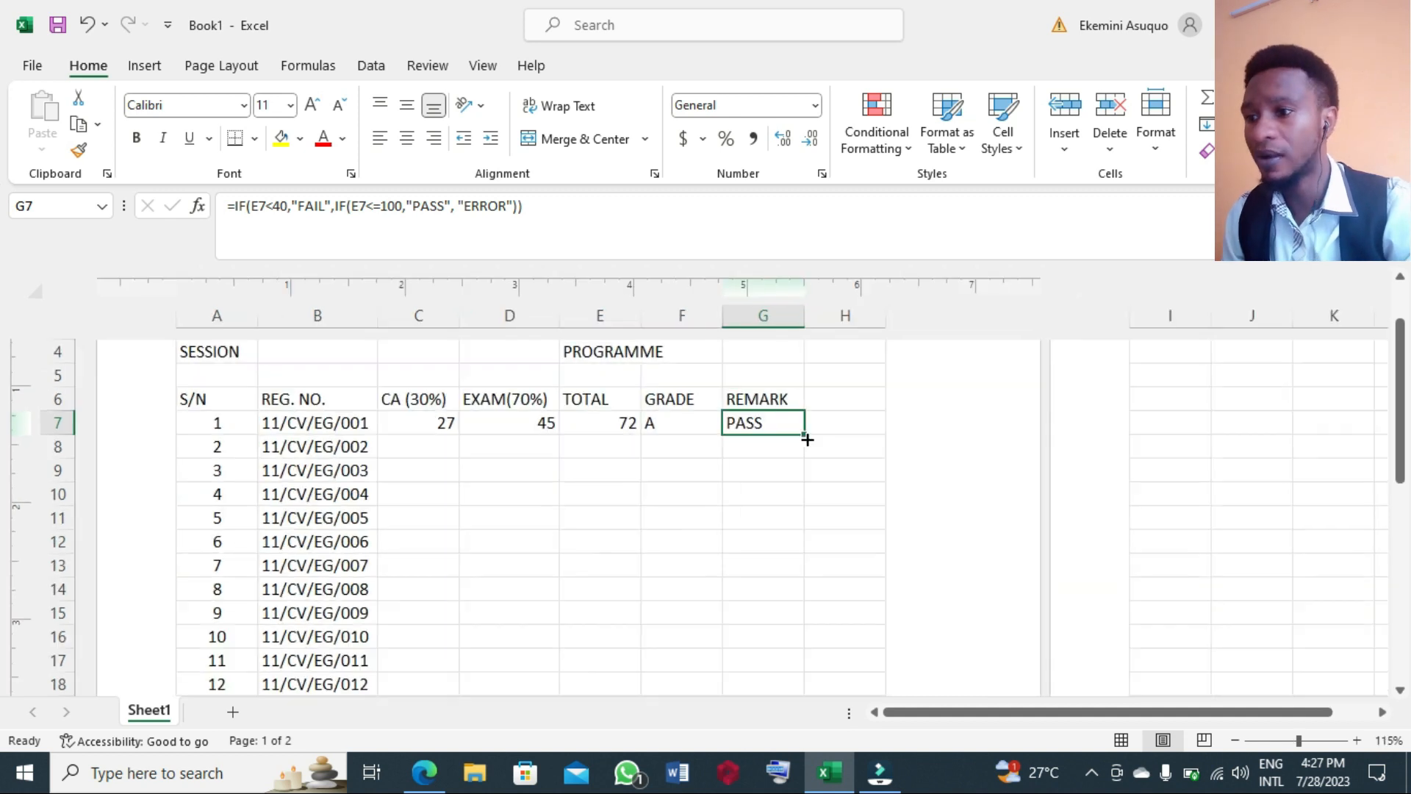
{"action": "scroll", "coordinate": [808, 443], "scroll_direction": "down", "scroll_amount": 2}
{"action": "left_click_drag", "start_coordinate": [895, 717], "coordinate": [893, 714]}
{"action": "scroll", "coordinate": [529, 548], "scroll_direction": "up", "scroll_amount": 3}
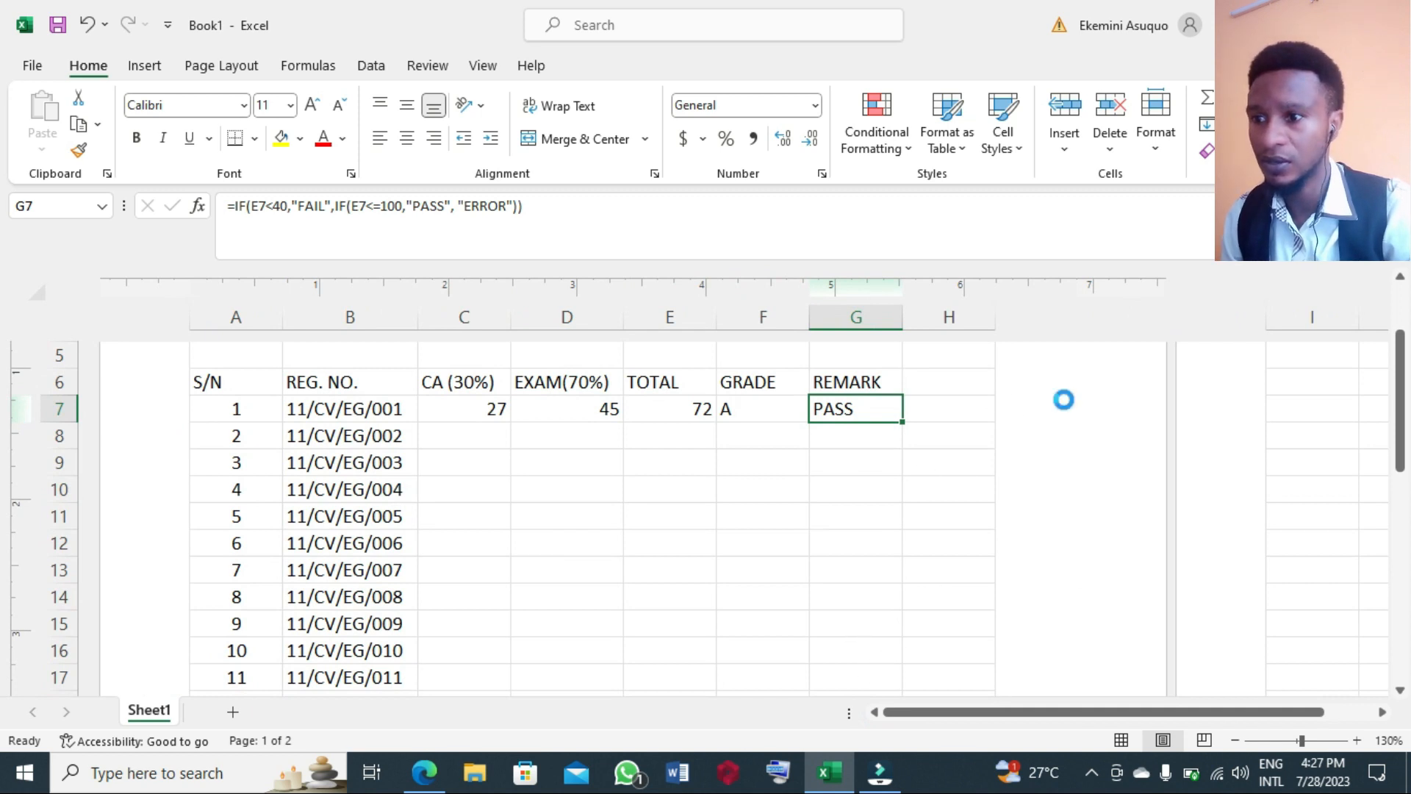
Centre the first student's scores, total, grade and remark in C7:G7 horizontally
{"action": "scroll", "coordinate": [1063, 399], "scroll_direction": "down", "scroll_amount": 1}
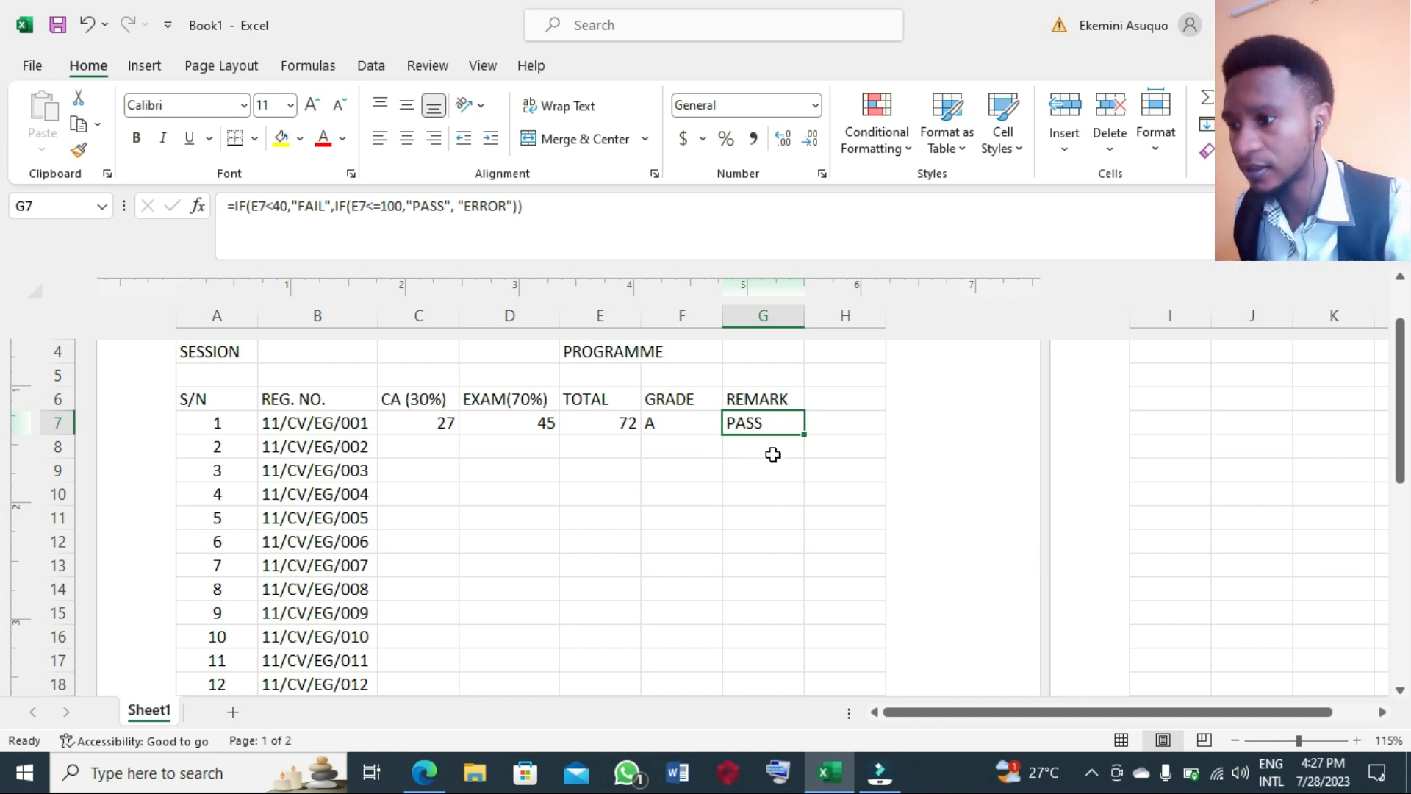
{"action": "left_click", "coordinate": [198, 402]}
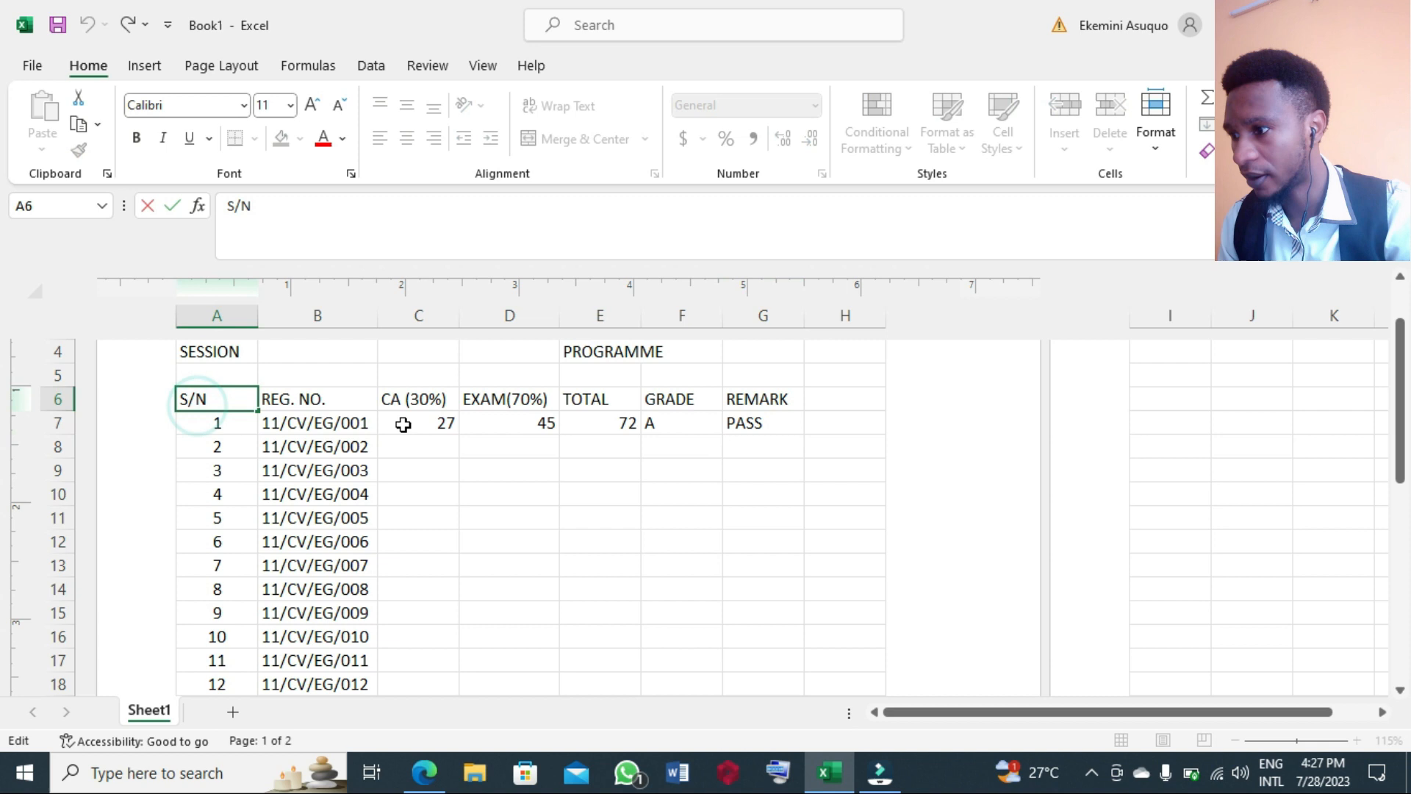
{"action": "left_click", "coordinate": [521, 463]}
{"action": "left_click", "coordinate": [423, 421]}
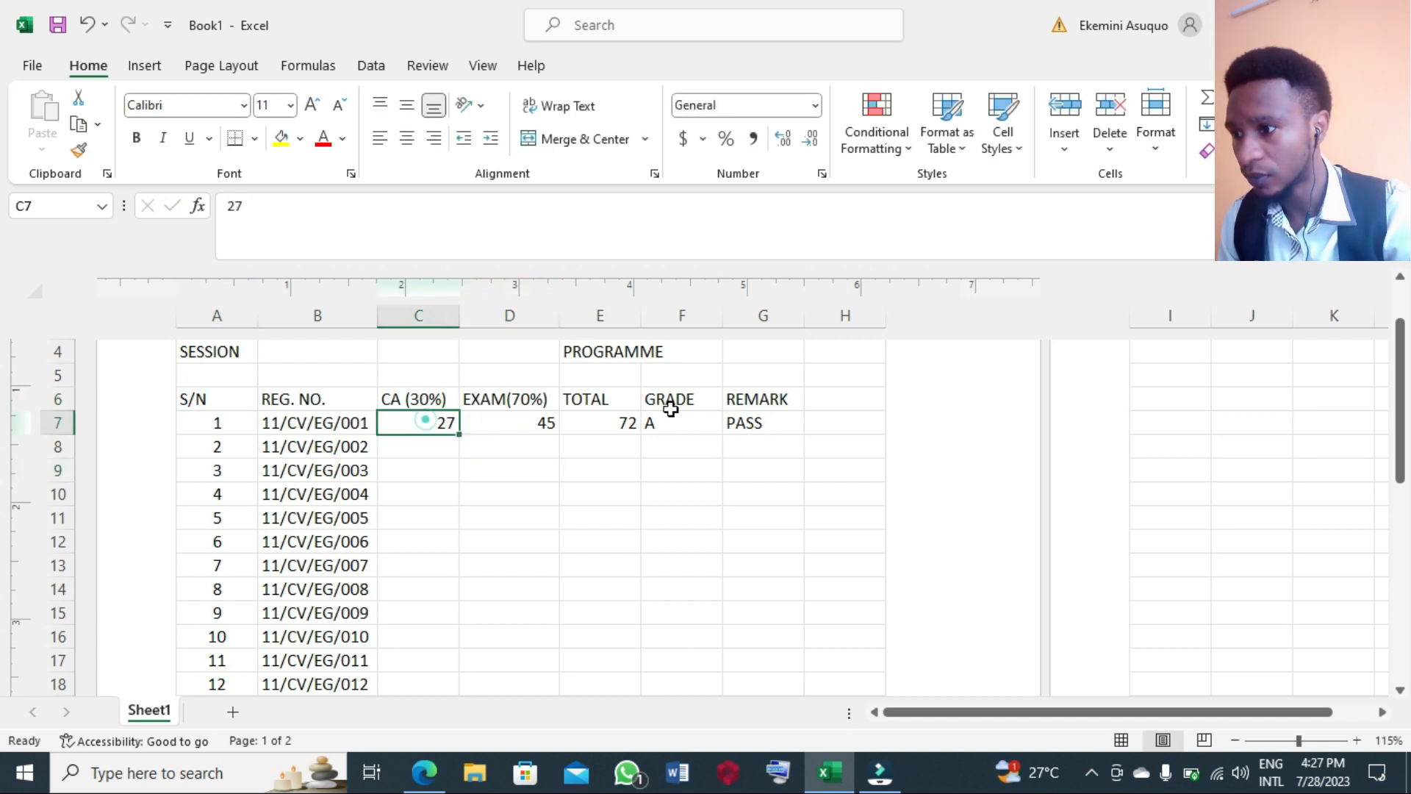
{"action": "left_click_drag", "start_coordinate": [422, 423], "coordinate": [744, 425]}
{"action": "left_click", "coordinate": [406, 138]}
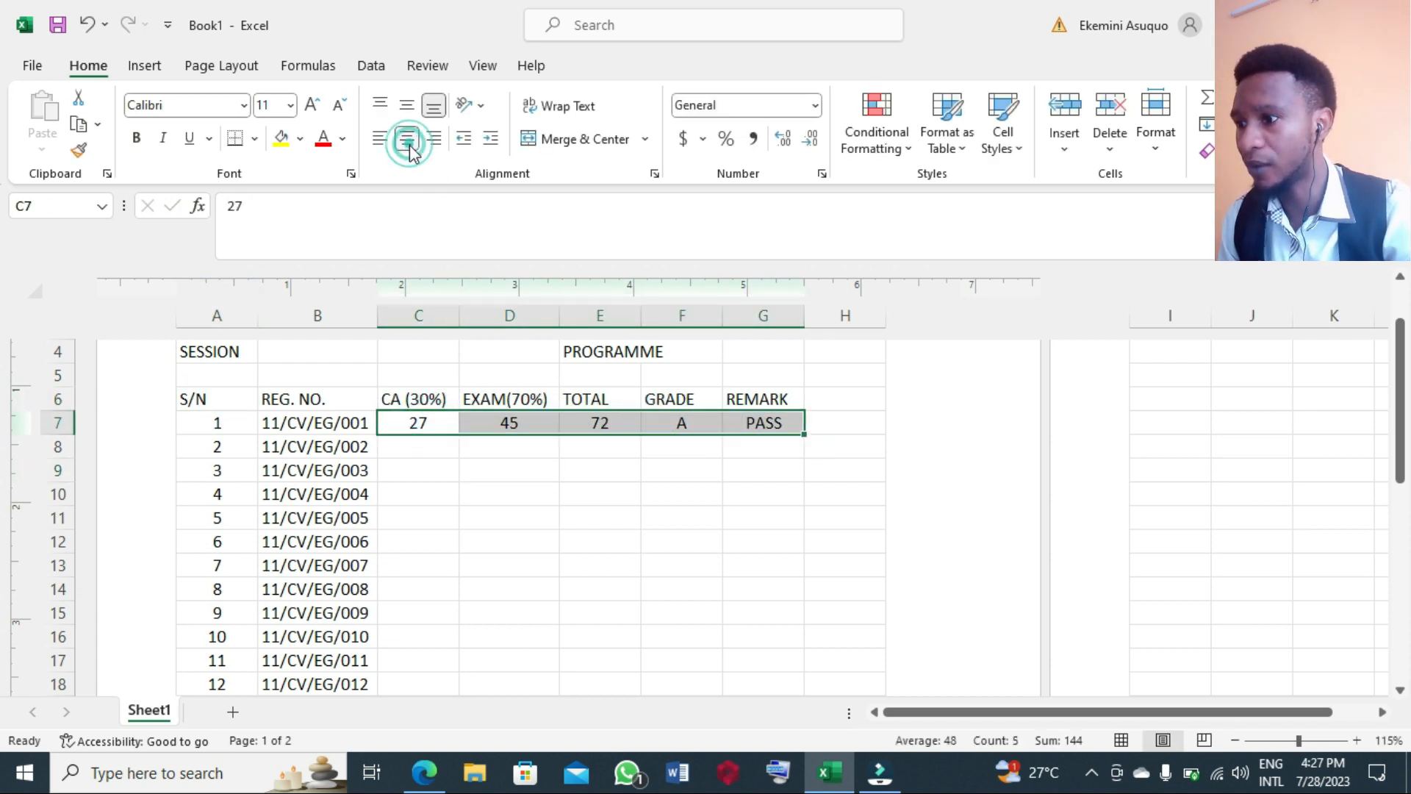
{"action": "left_click", "coordinate": [484, 475]}
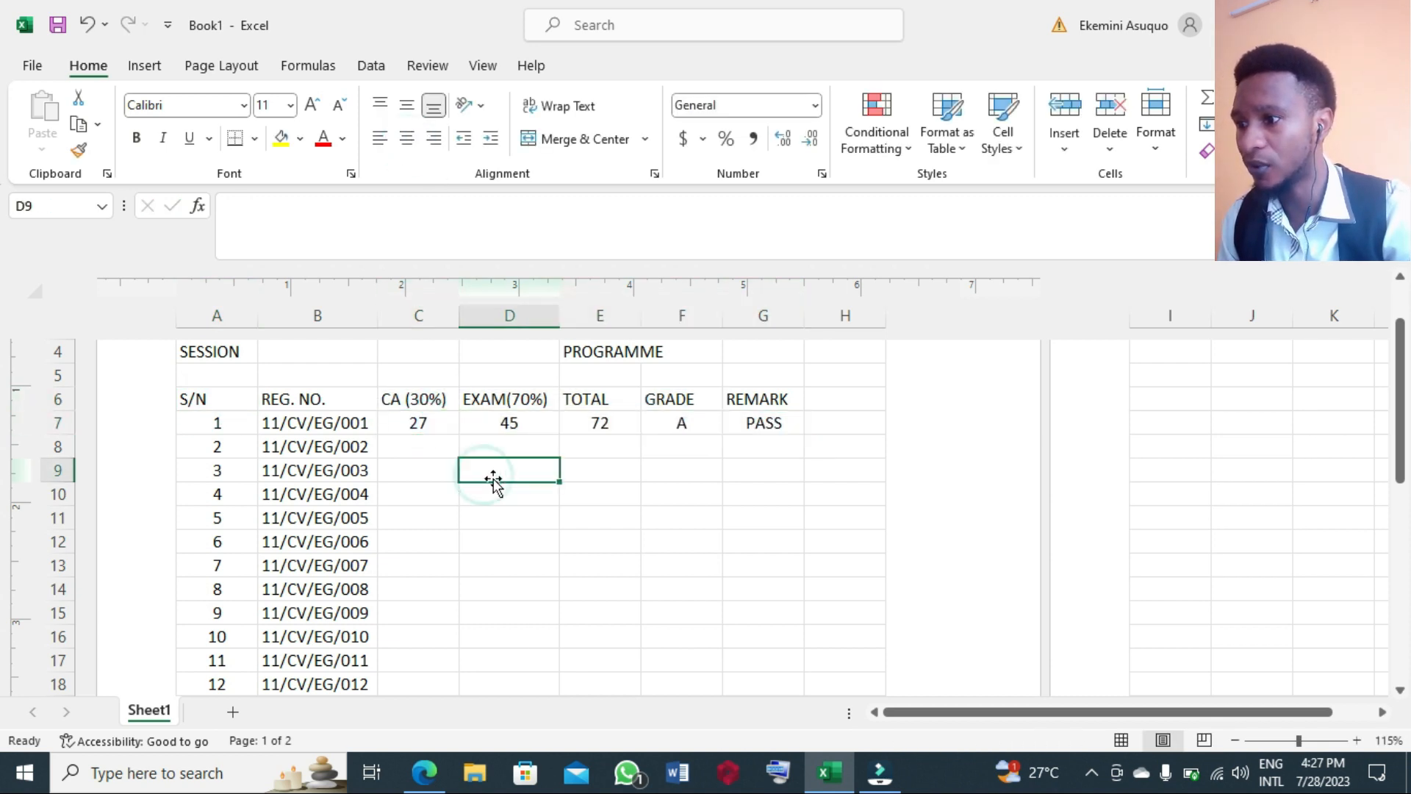
{"action": "left_click", "coordinate": [794, 501]}
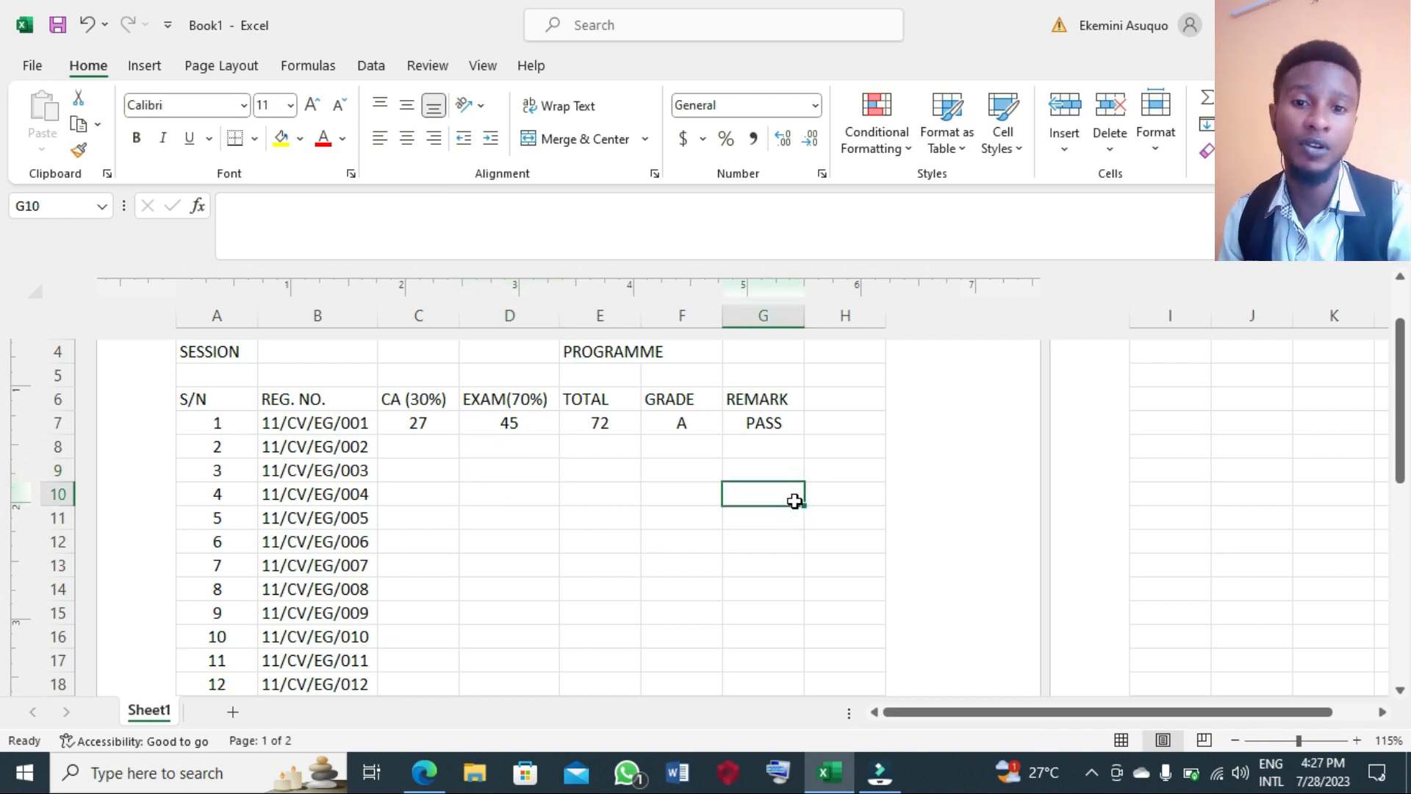
Set the first student's exam score in D7 to 0 to test the grade and remark formulas
{"action": "left_click", "coordinate": [522, 428]}
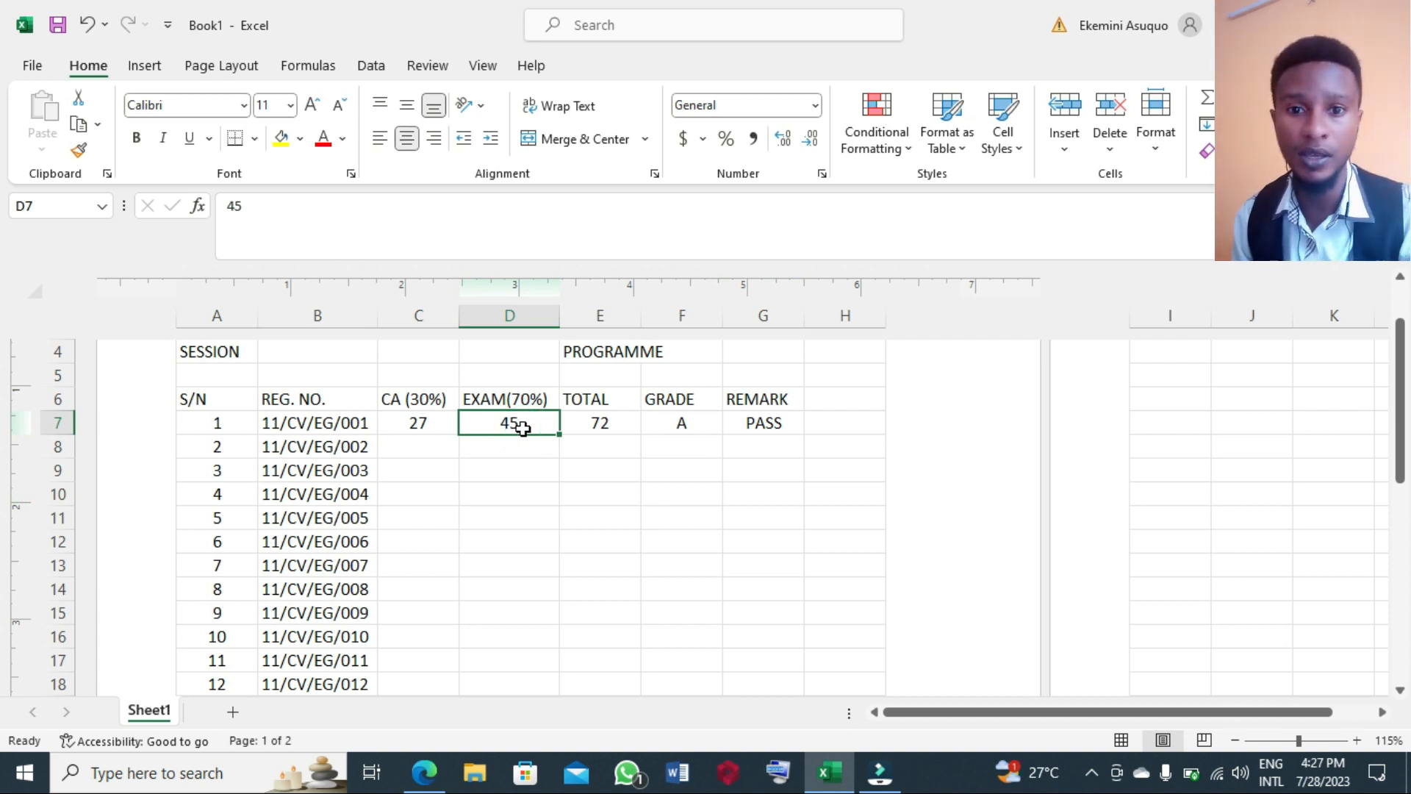
{"action": "type", "text": "0"}
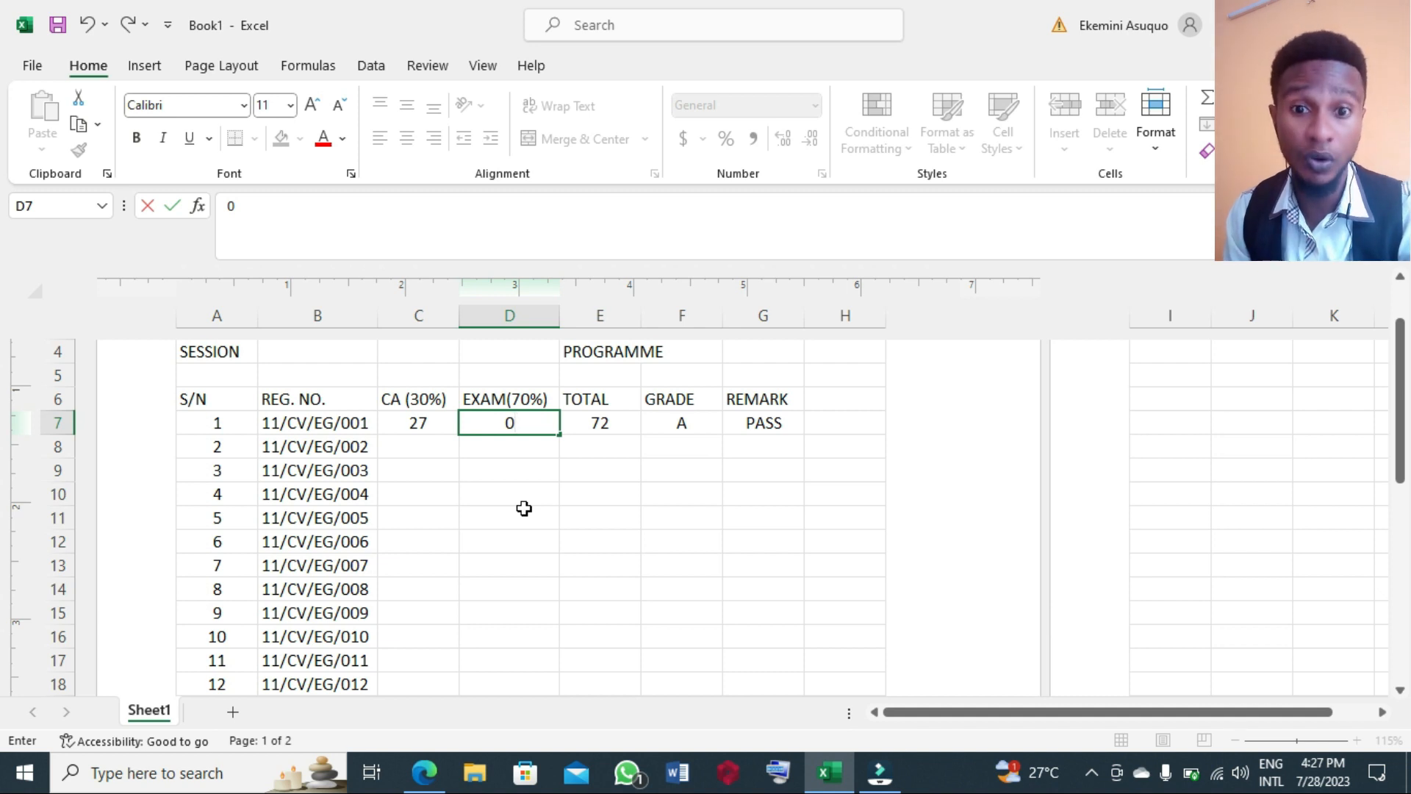
{"action": "left_click", "coordinate": [524, 508]}
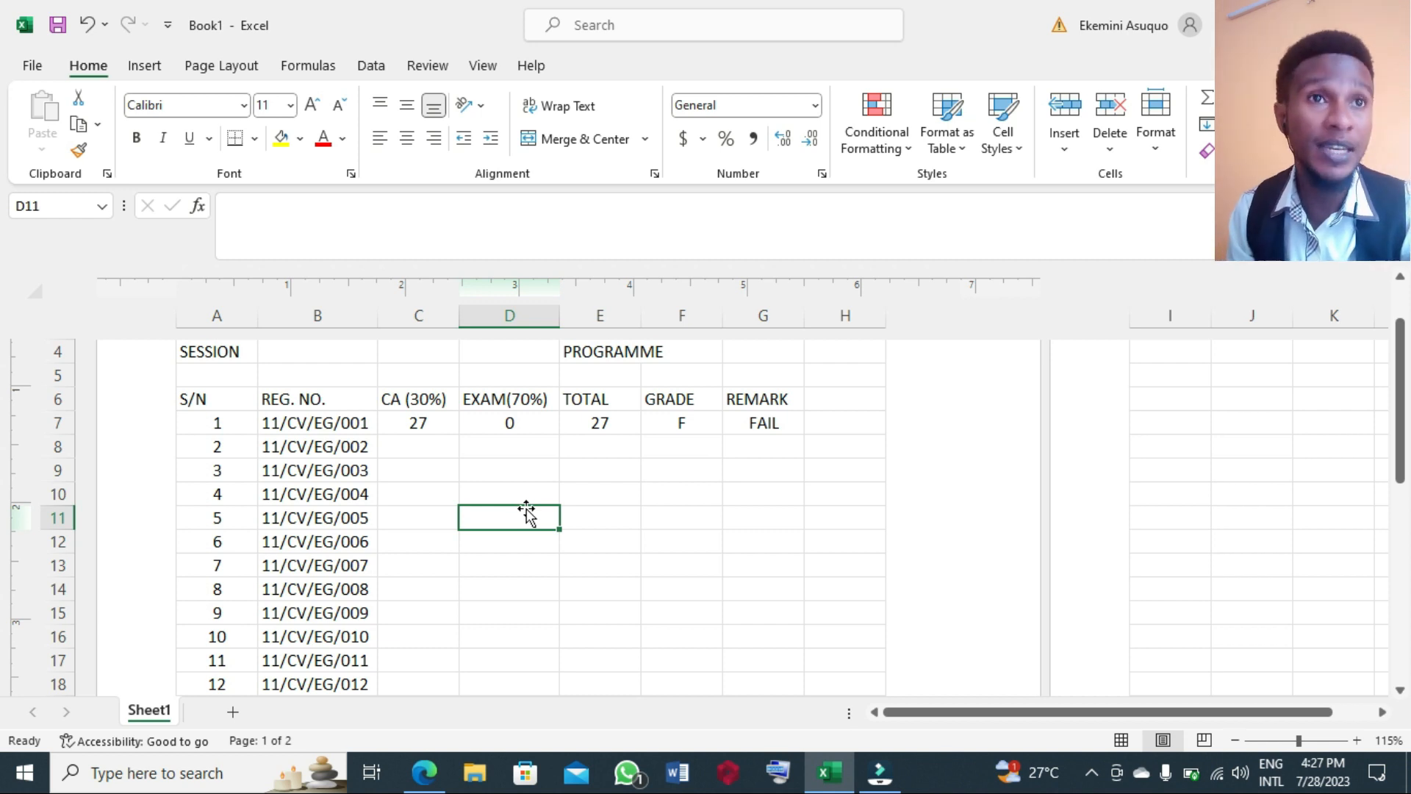
Test the grade and remark formulas by setting the first student's exam score in D7 to 15, 20 and 30 in turn
{"action": "left_click", "coordinate": [517, 421]}
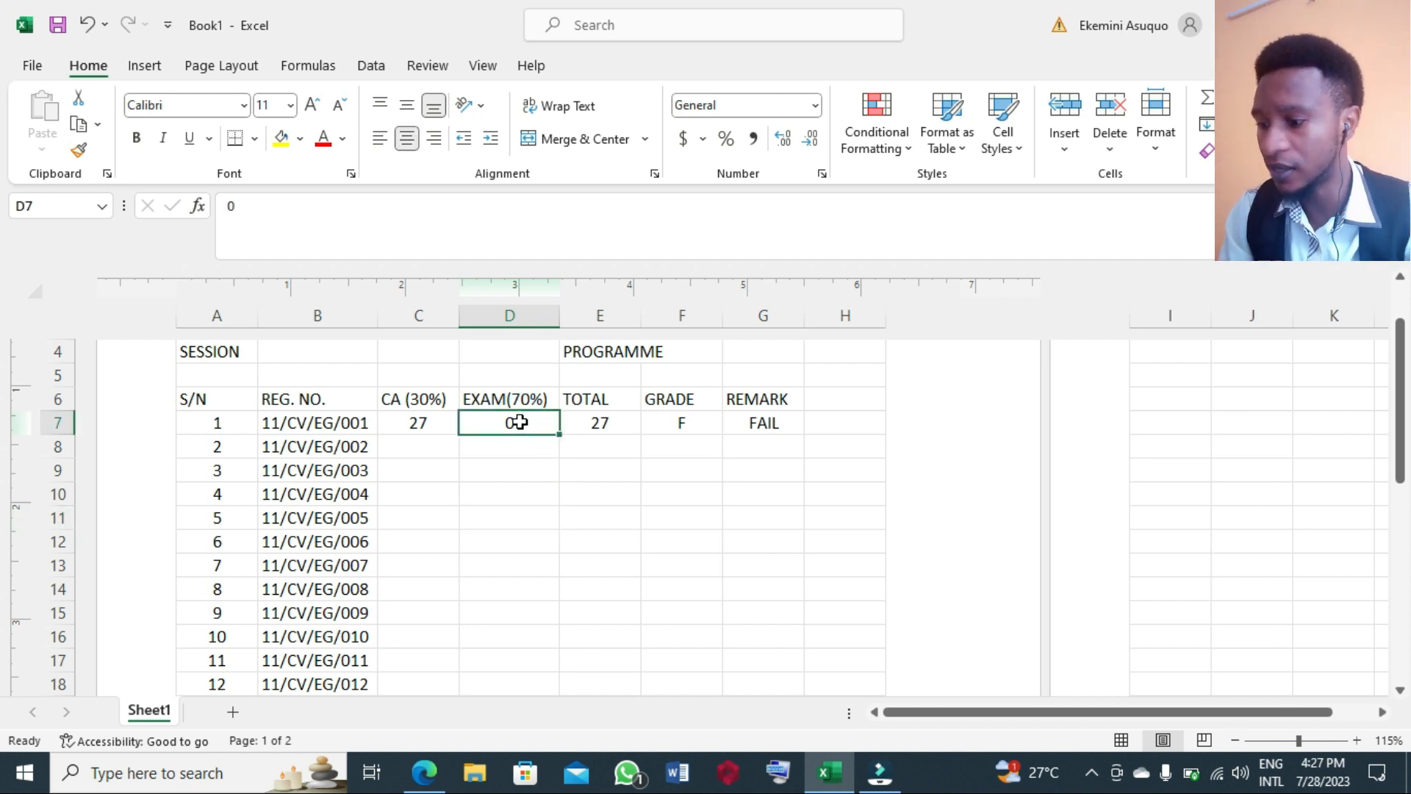
{"action": "type", "text": "15"}
{"action": "left_click", "coordinate": [522, 439]}
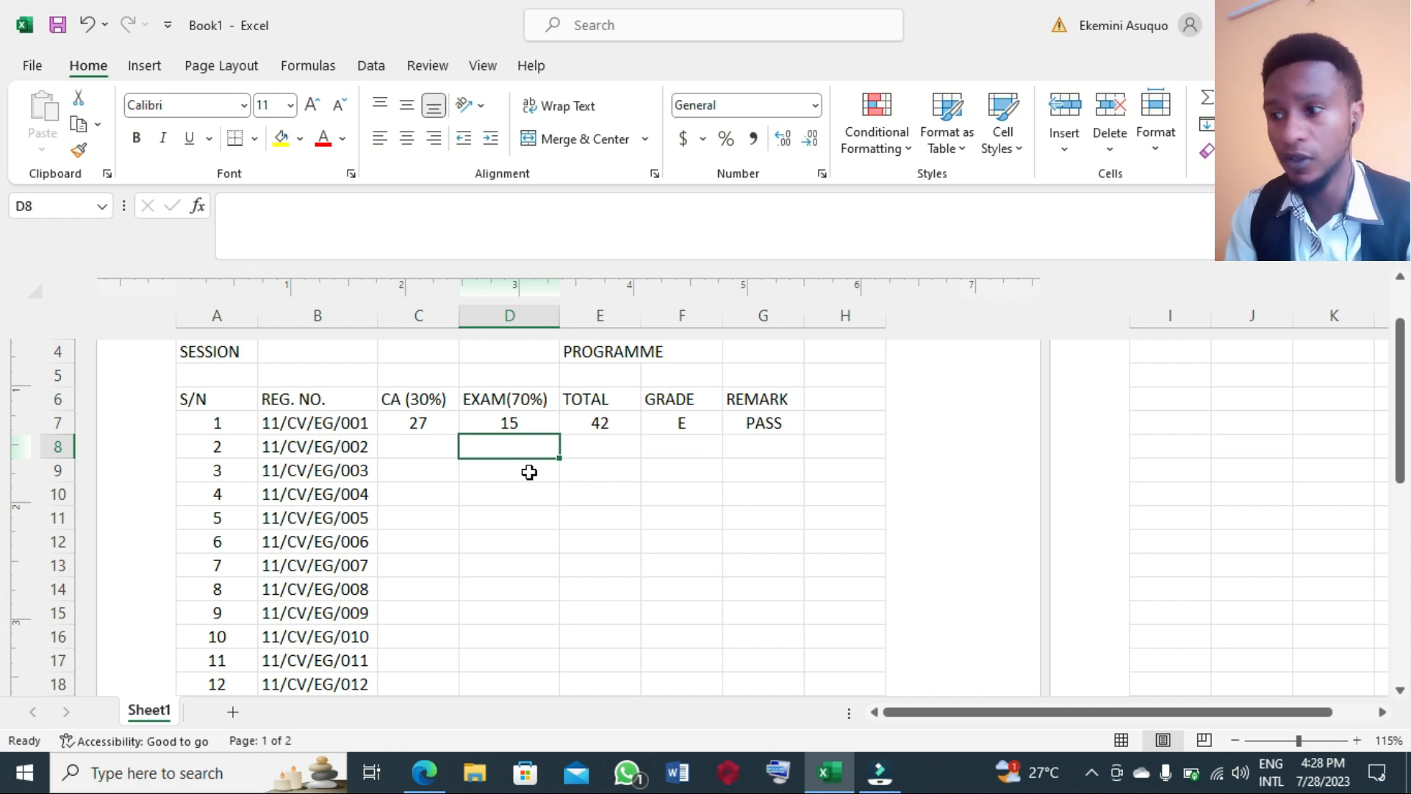
{"action": "double_click", "coordinate": [512, 427]}
{"action": "type", "text": "20"}
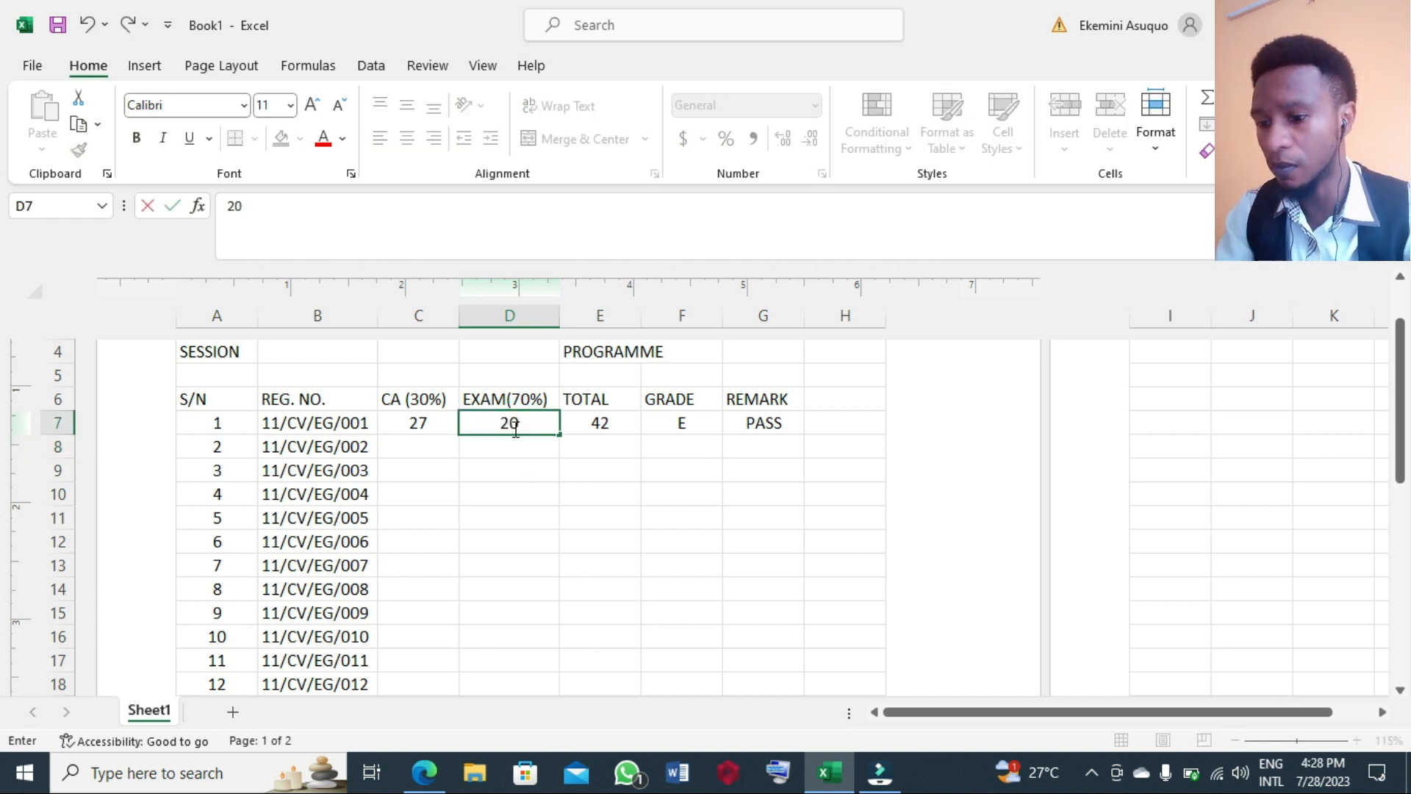
{"action": "left_click_drag", "start_coordinate": [523, 502], "coordinate": [523, 510]}
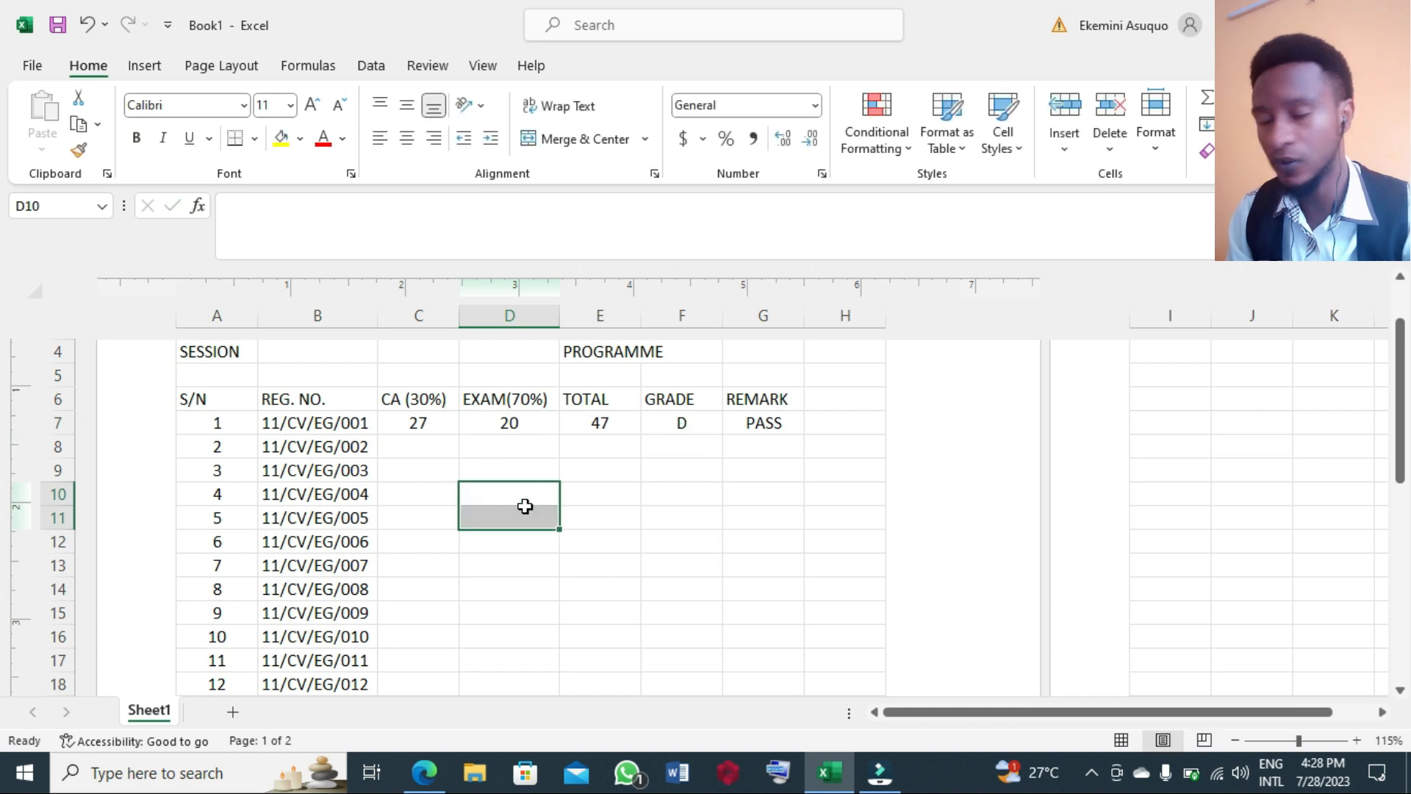
{"action": "left_click", "coordinate": [521, 416]}
{"action": "type", "text": "30"}
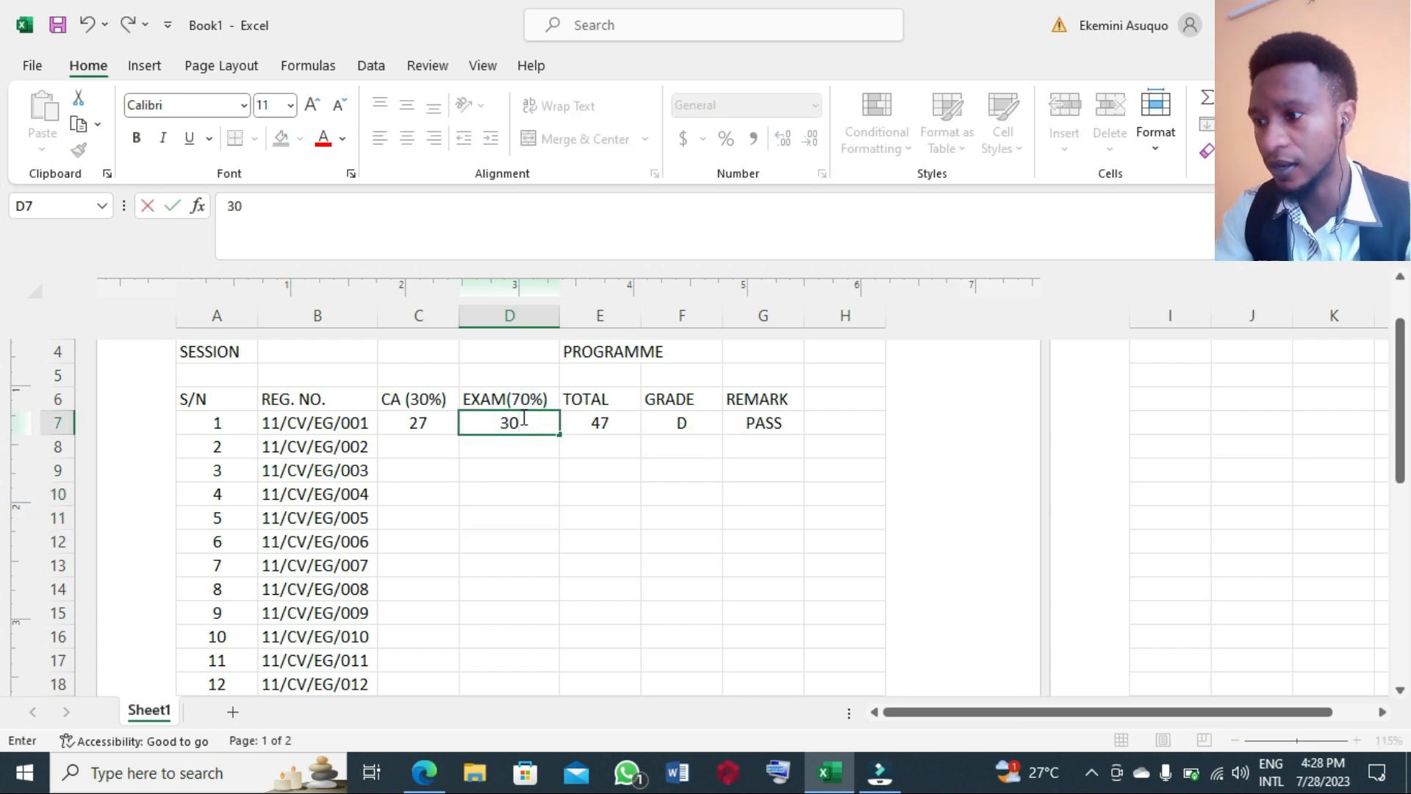
{"action": "left_click", "coordinate": [527, 476]}
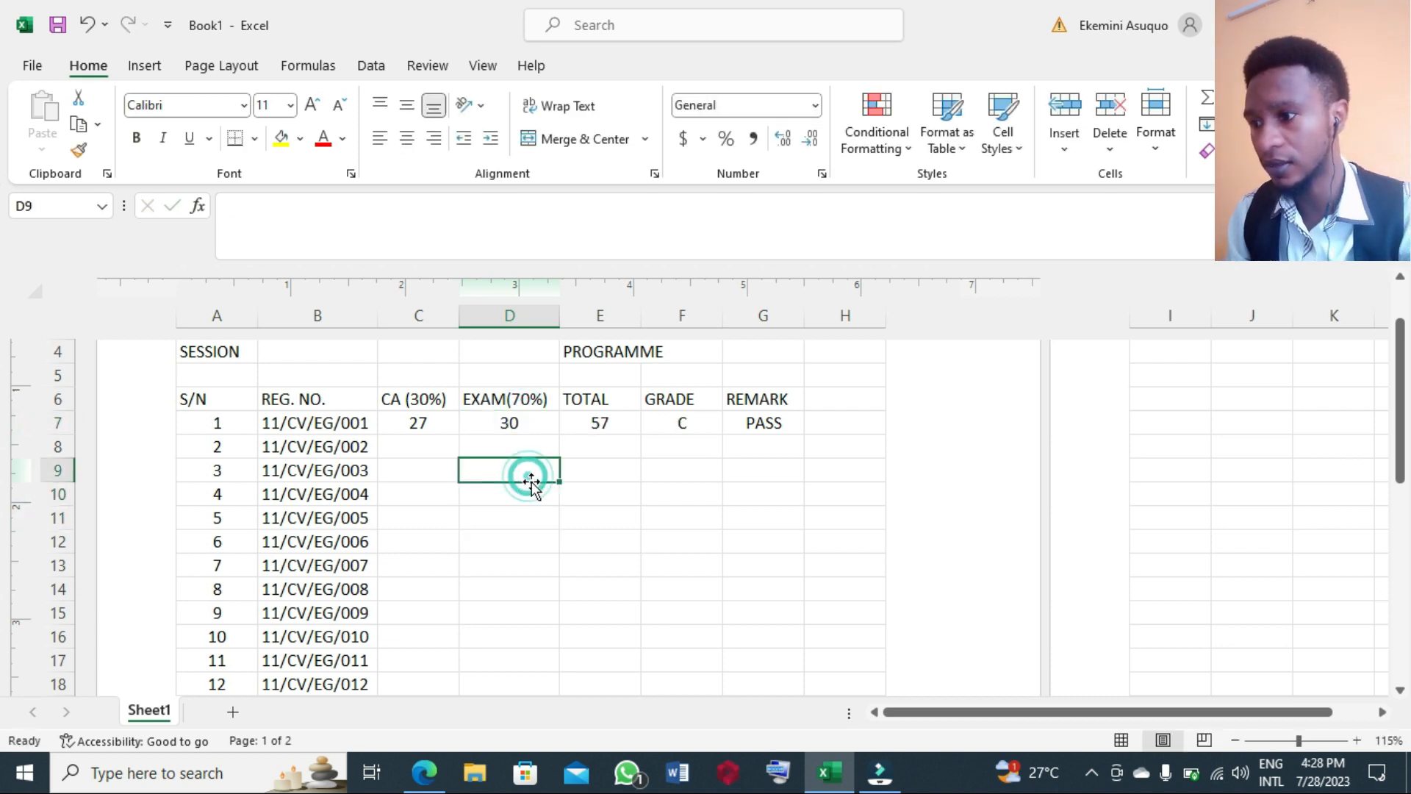
Test the formulas with higher exam scores by setting D7 to 40 and then 45
{"action": "left_click", "coordinate": [526, 426]}
{"action": "type", "text": "40"}
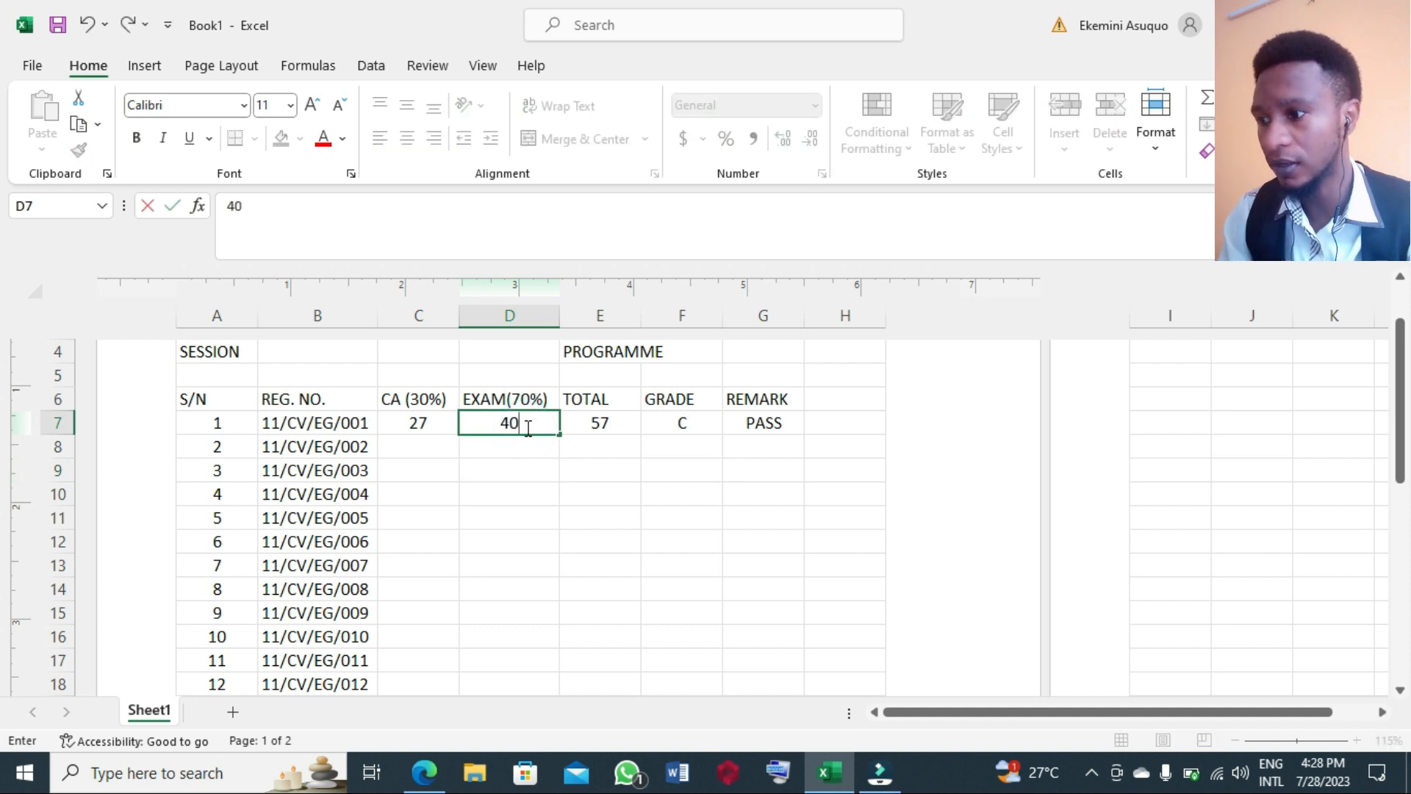
{"action": "left_click", "coordinate": [527, 461]}
{"action": "left_click", "coordinate": [511, 424]}
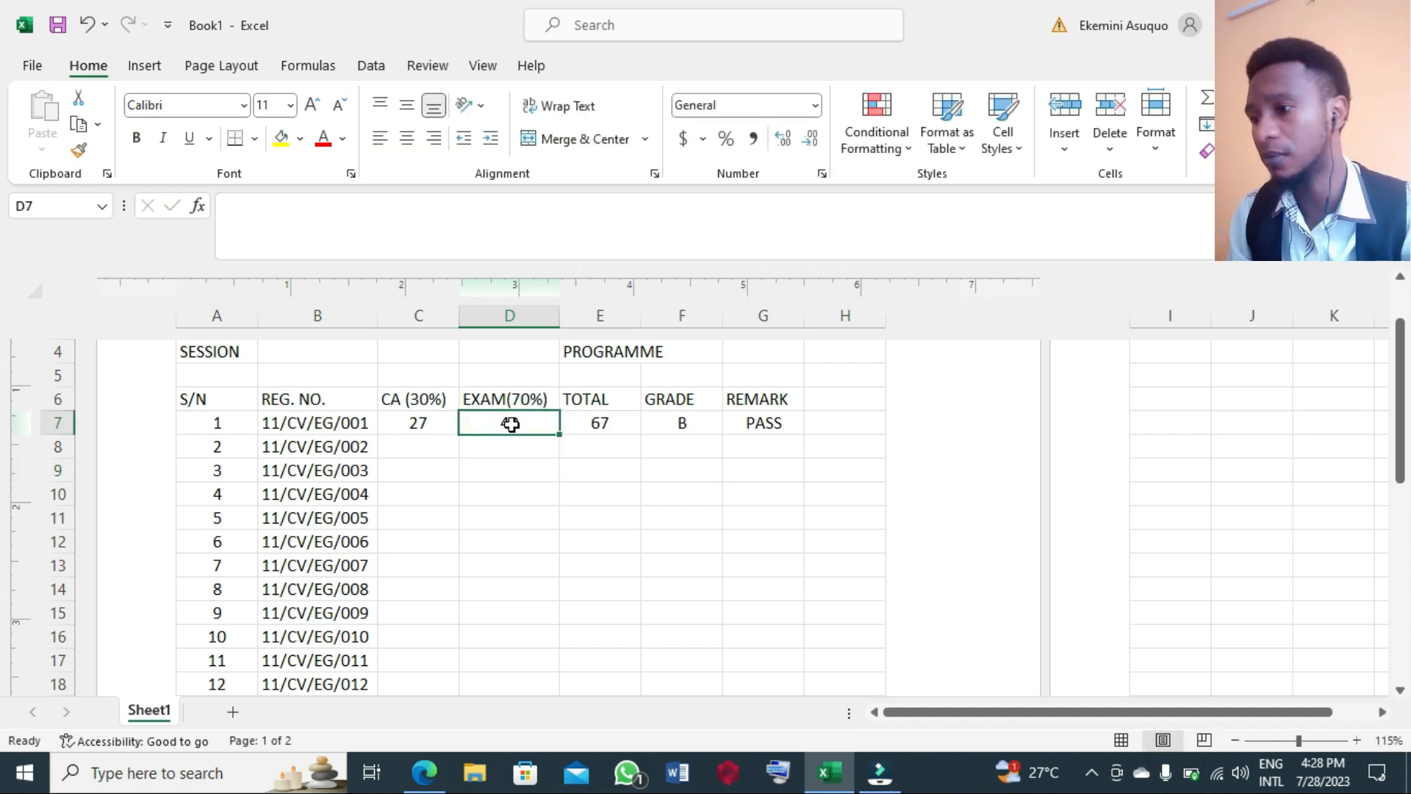
{"action": "type", "text": "45"}
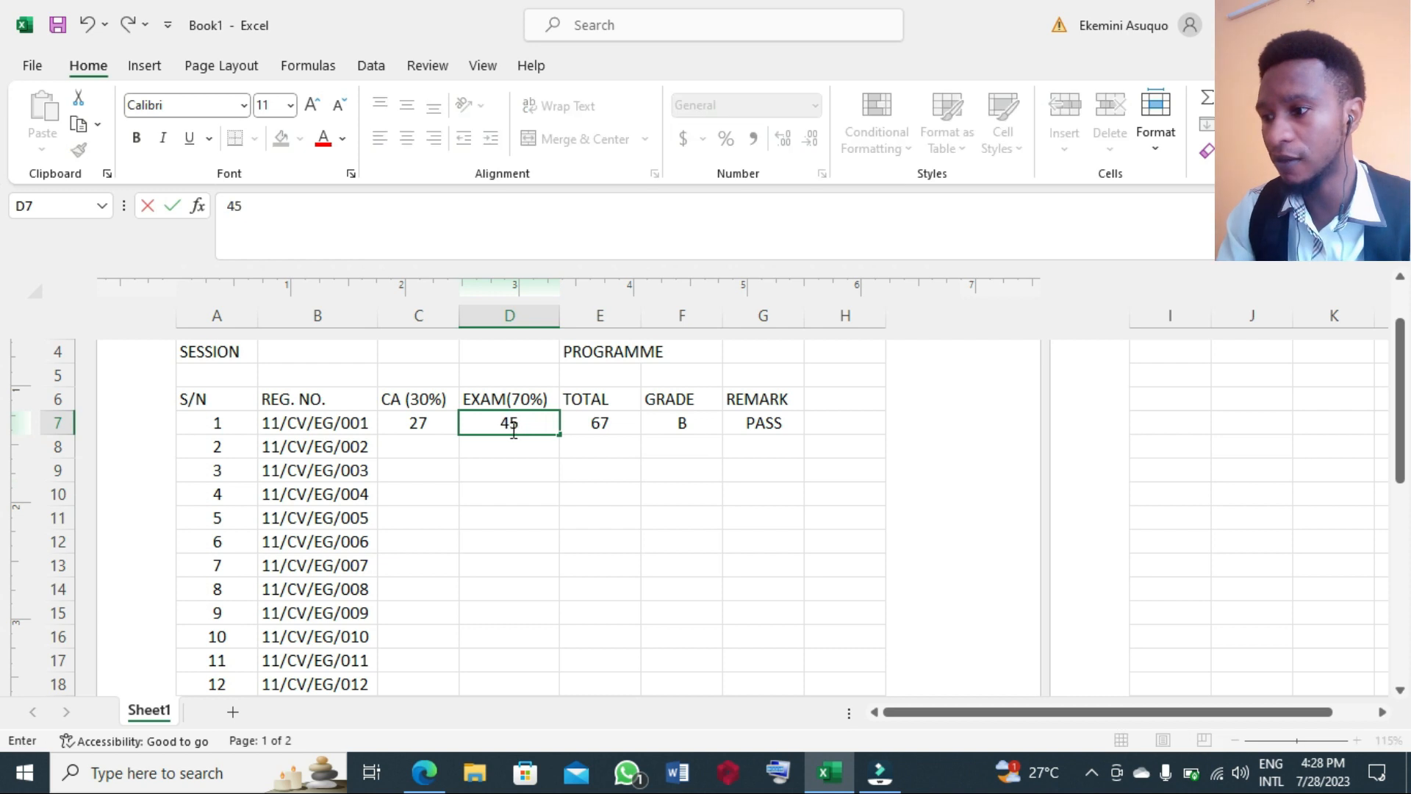
{"action": "left_click", "coordinate": [523, 502]}
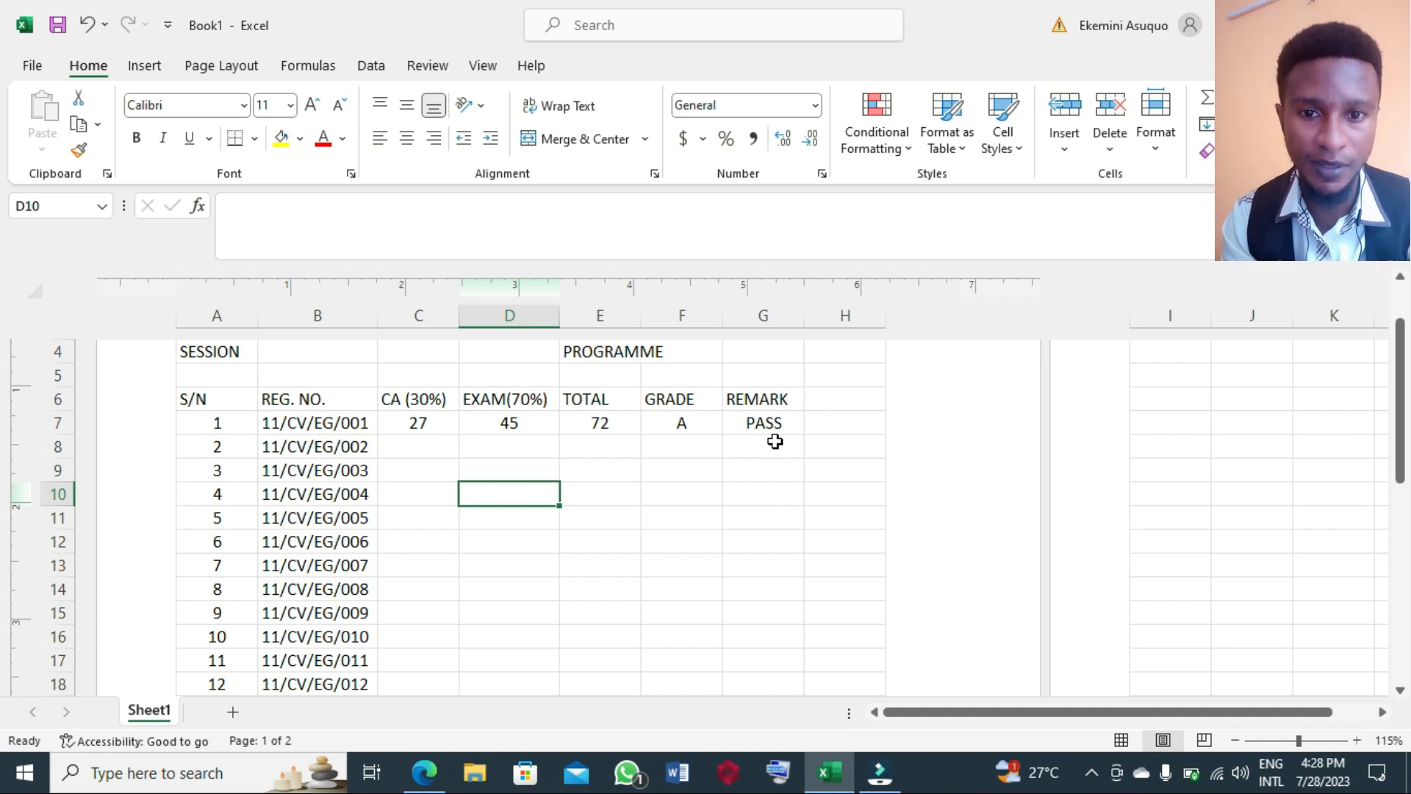
{"action": "key", "text": "F8"}
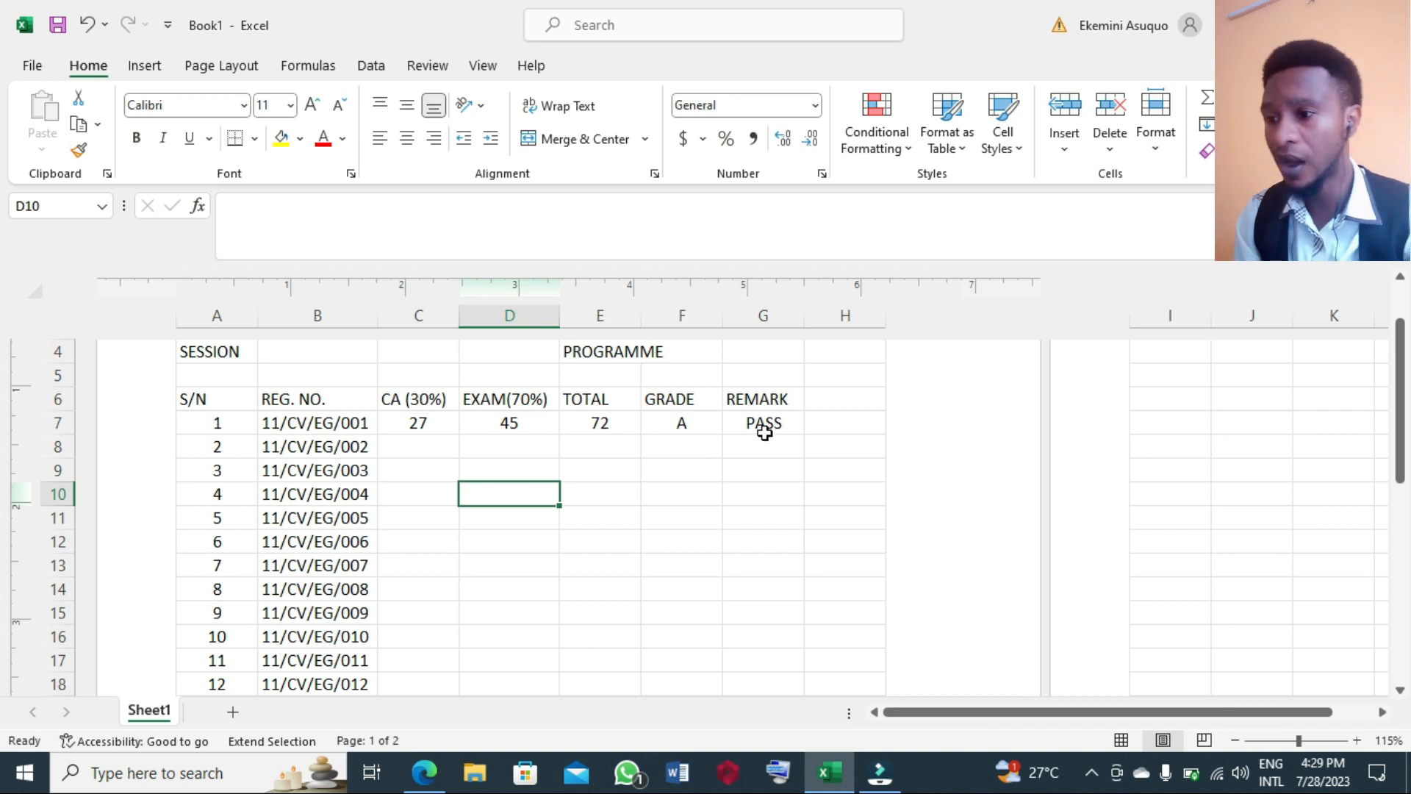
{"action": "left_click", "coordinate": [764, 425]}
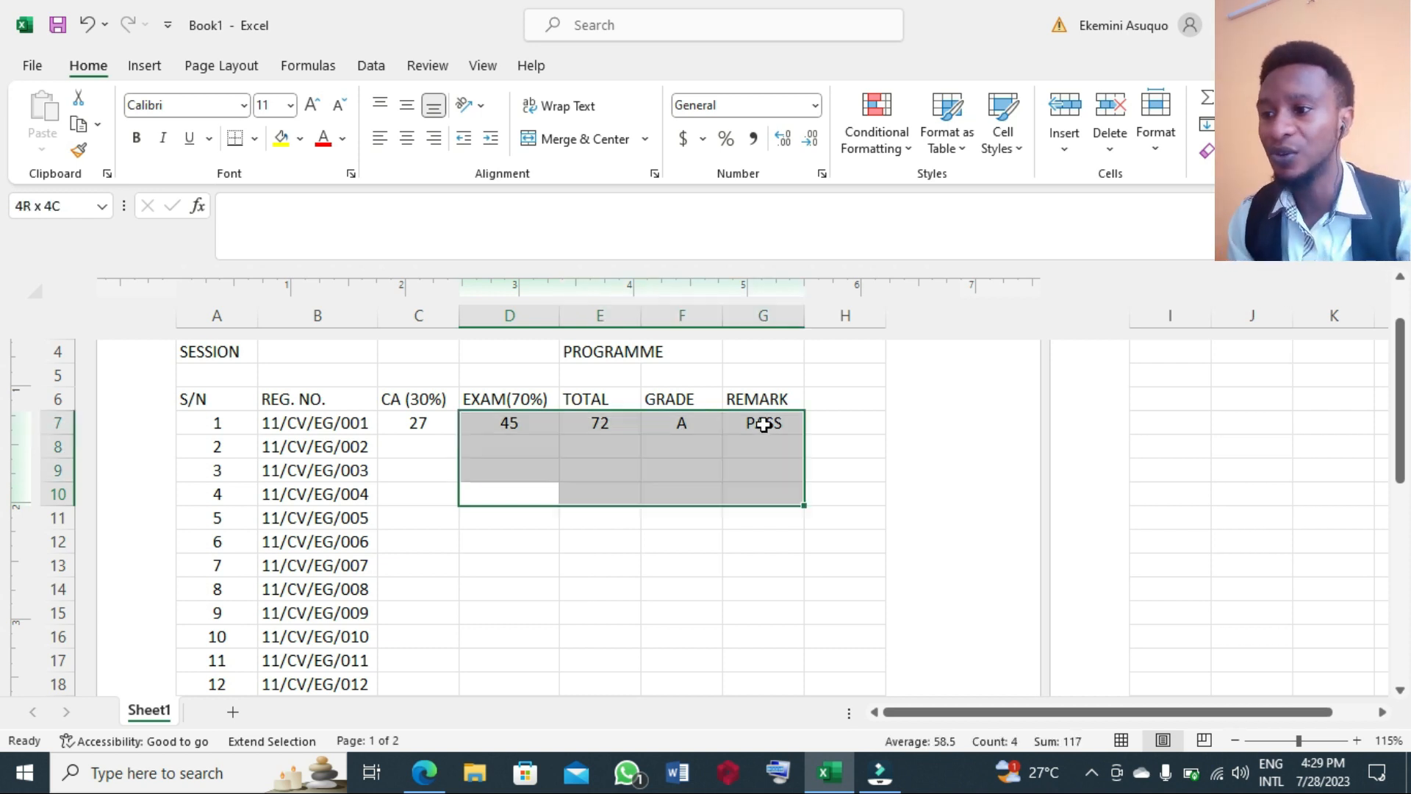
{"action": "left_click", "coordinate": [764, 516]}
{"action": "left_click", "coordinate": [757, 425]}
{"action": "left_click", "coordinate": [753, 581]}
{"action": "left_click", "coordinate": [727, 471]}
{"action": "key", "text": "F8"}
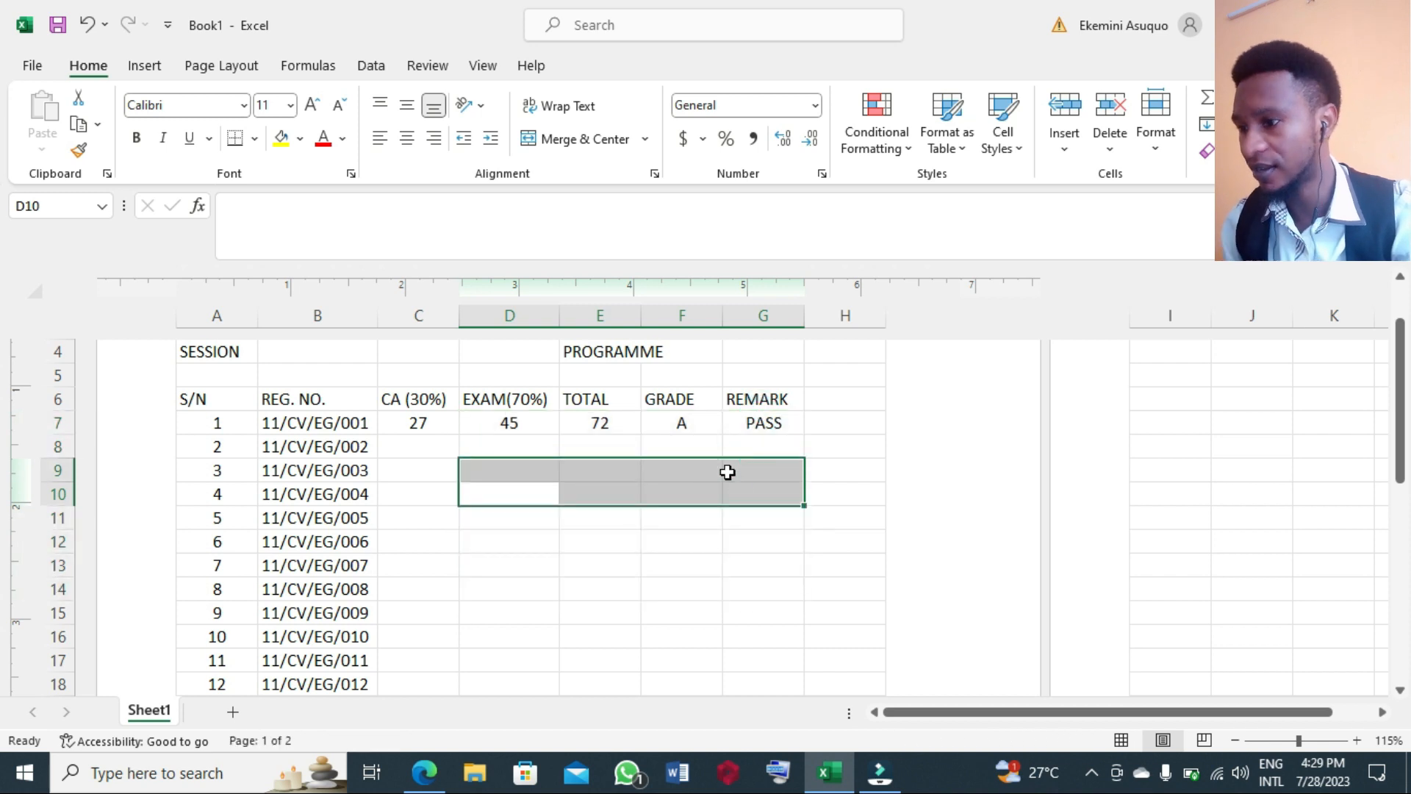
{"action": "left_click", "coordinate": [726, 499]}
Add a conditional formatting rule to the remark in G7 that gives text containing "F" Light Red Fill with Dark Red Text
{"action": "left_click", "coordinate": [756, 416]}
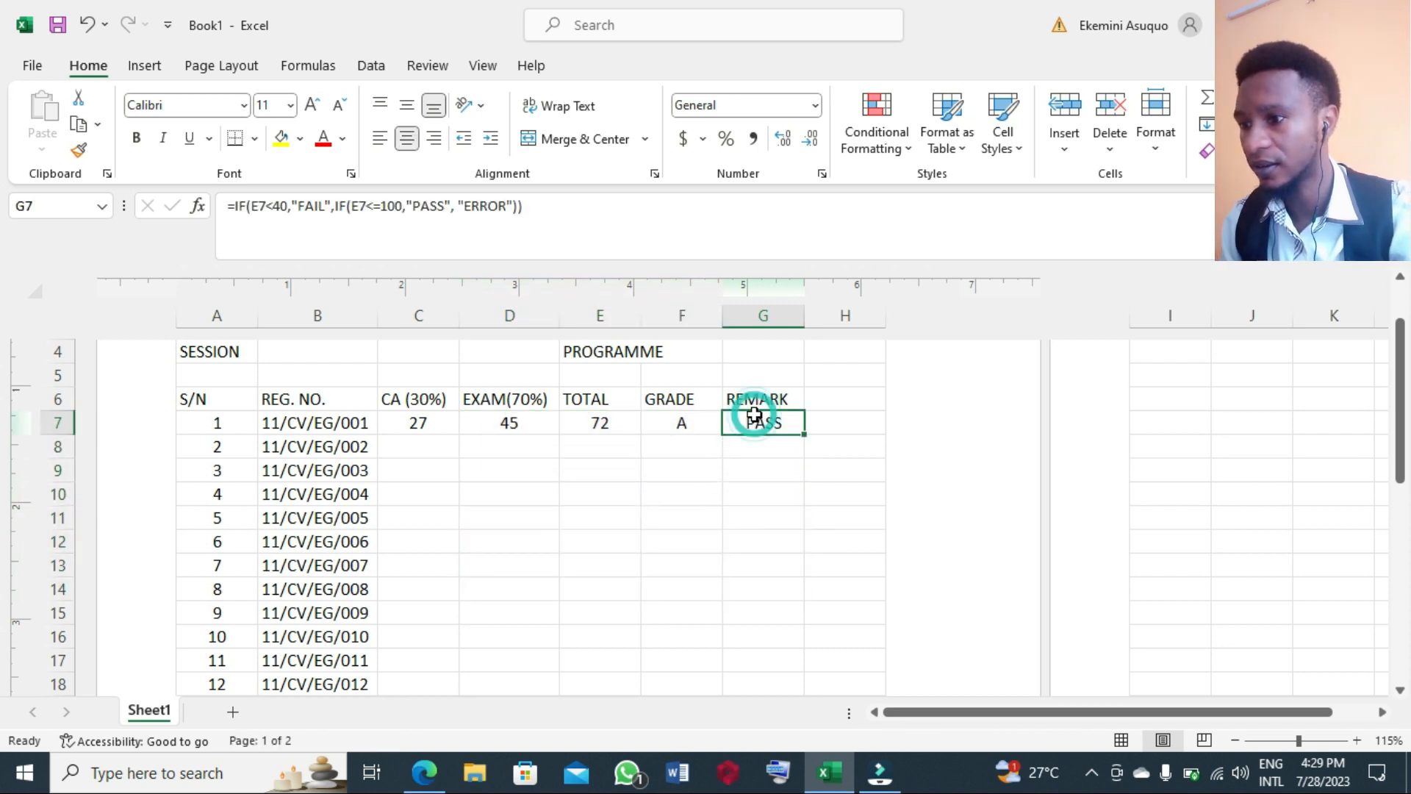
{"action": "left_click", "coordinate": [910, 150]}
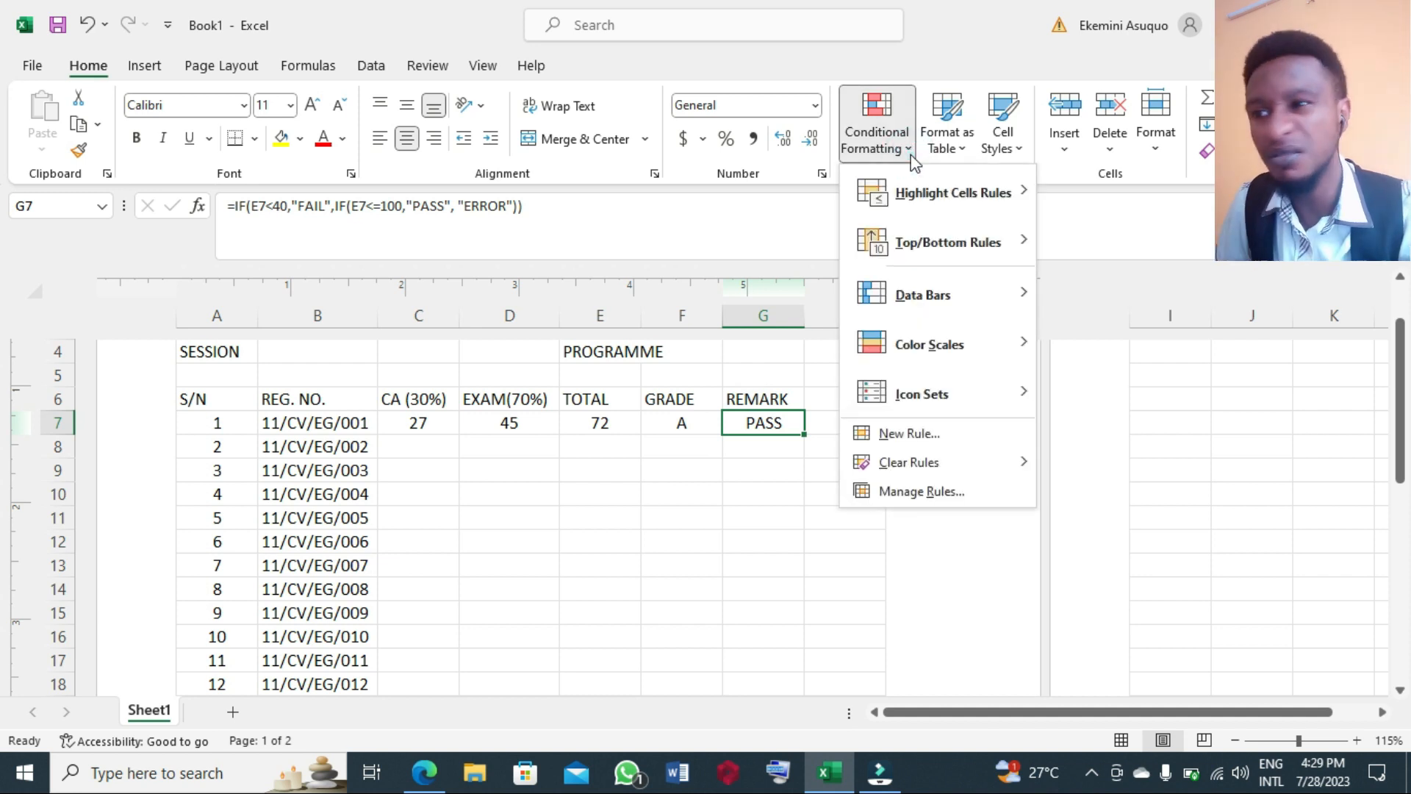
{"action": "mouse_move", "coordinate": [935, 201]}
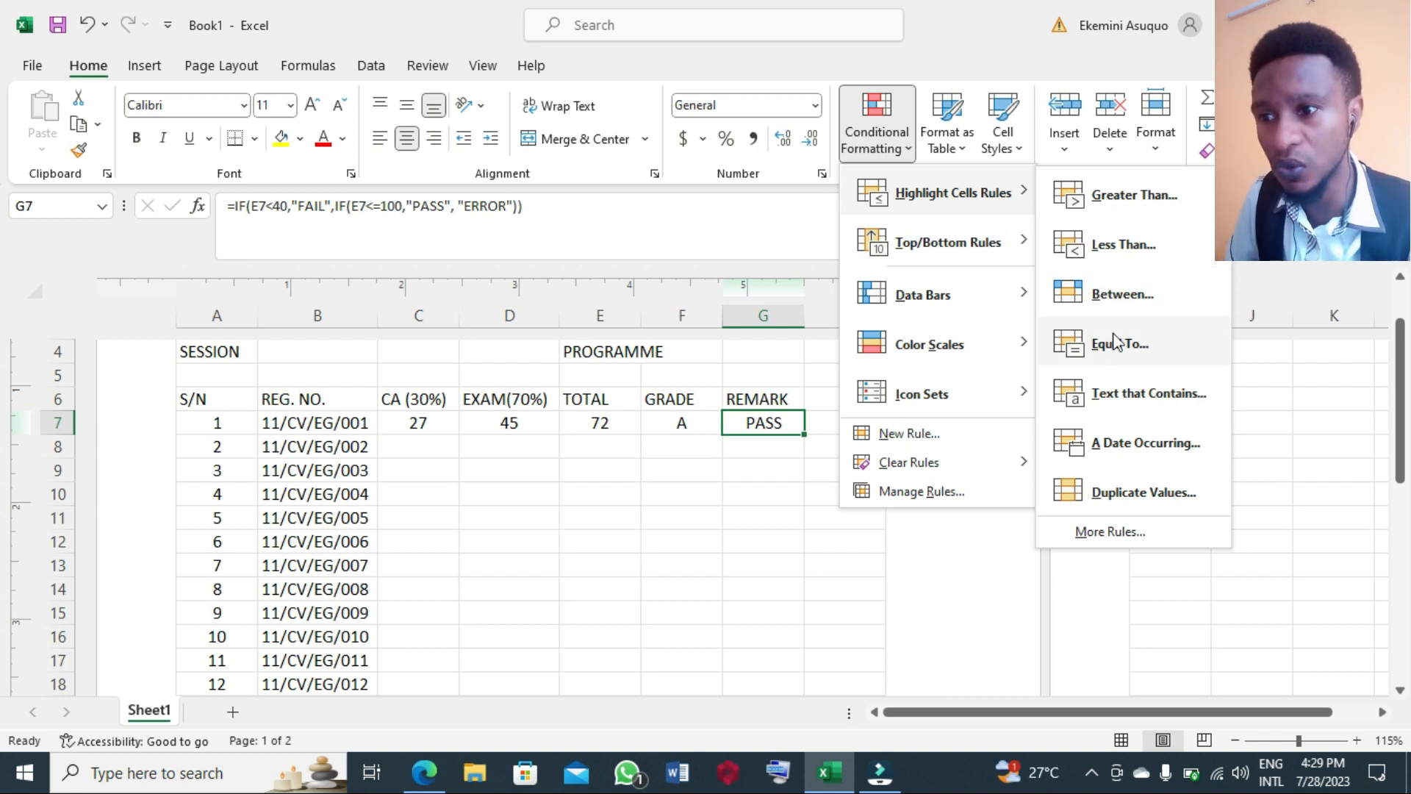
{"action": "left_click", "coordinate": [1120, 399]}
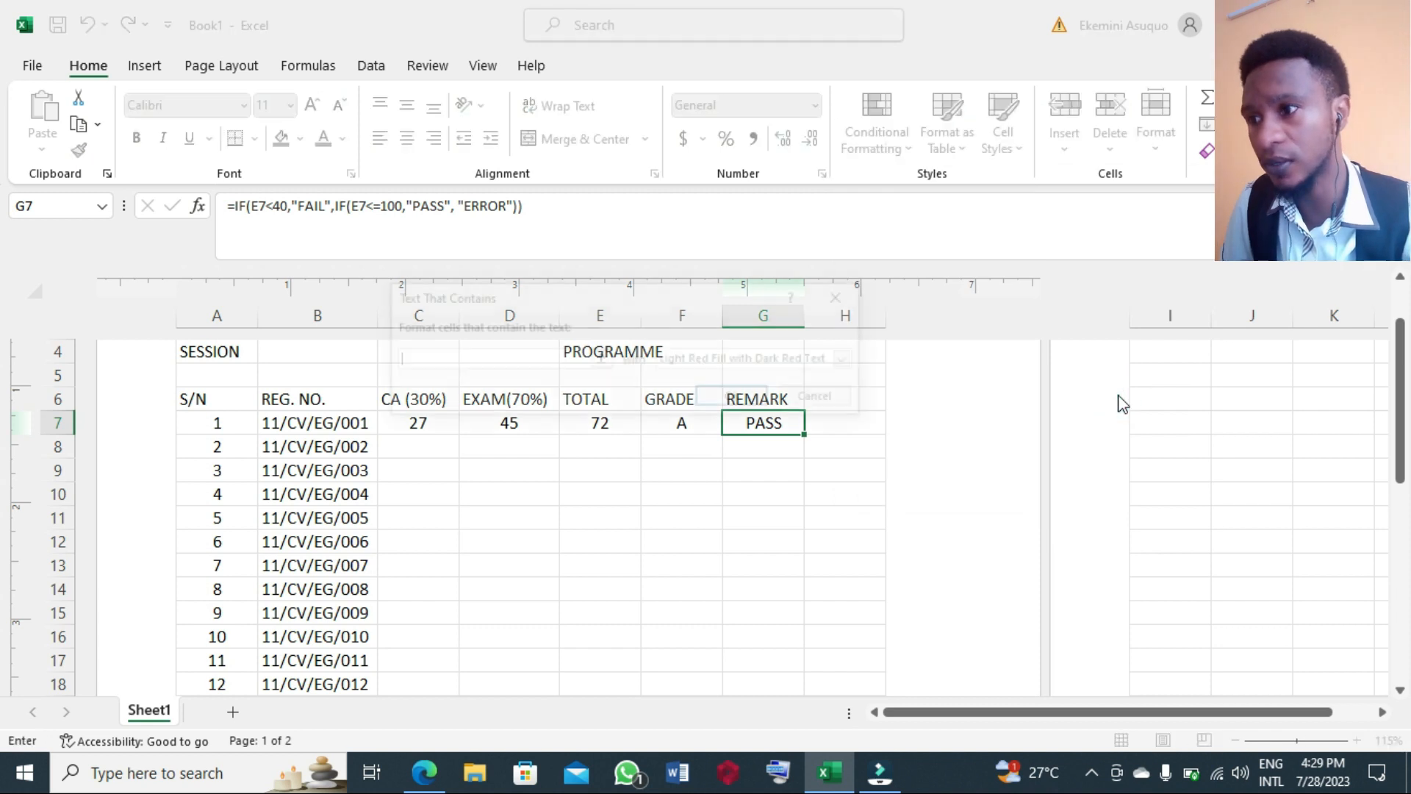
{"action": "left_click", "coordinate": [504, 360]}
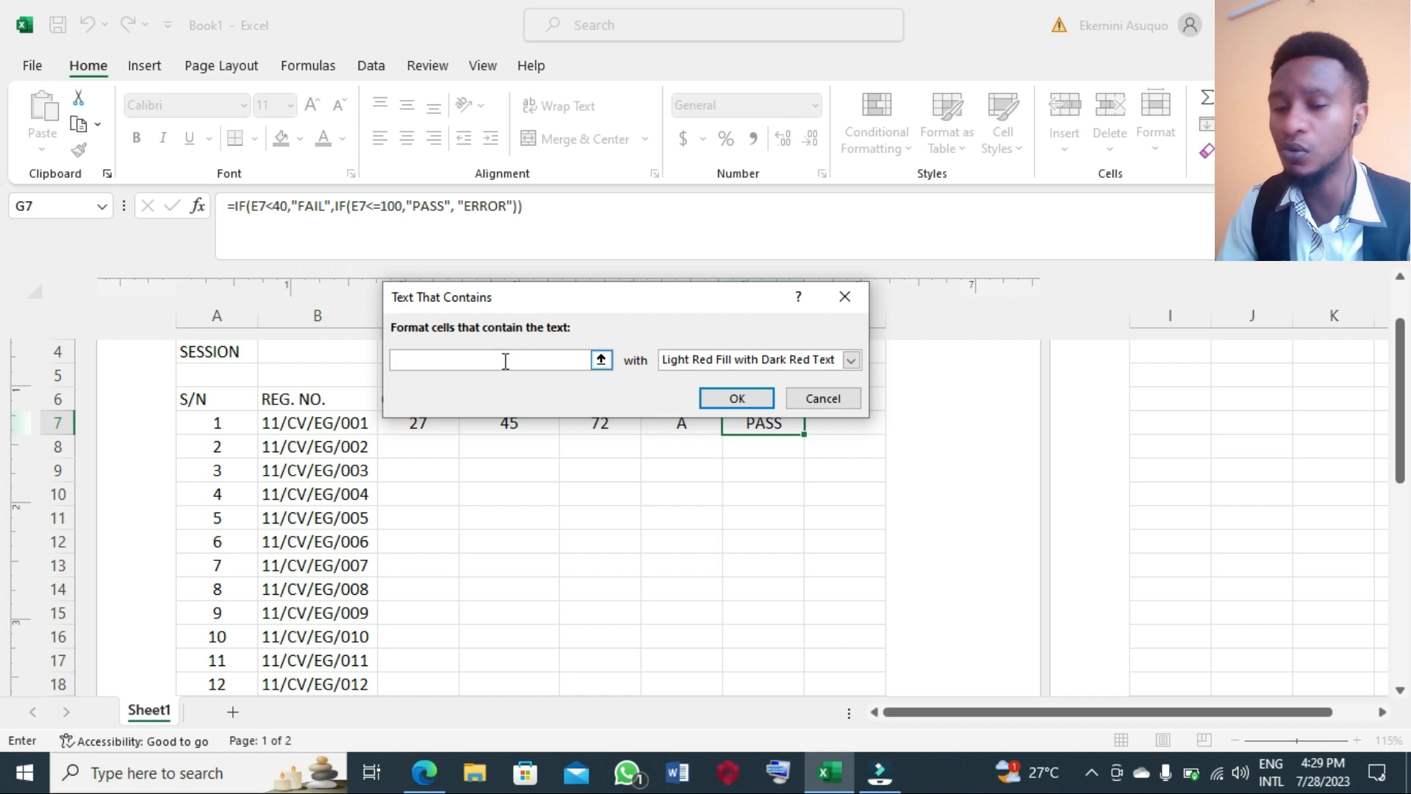
{"action": "type", "text": "F"}
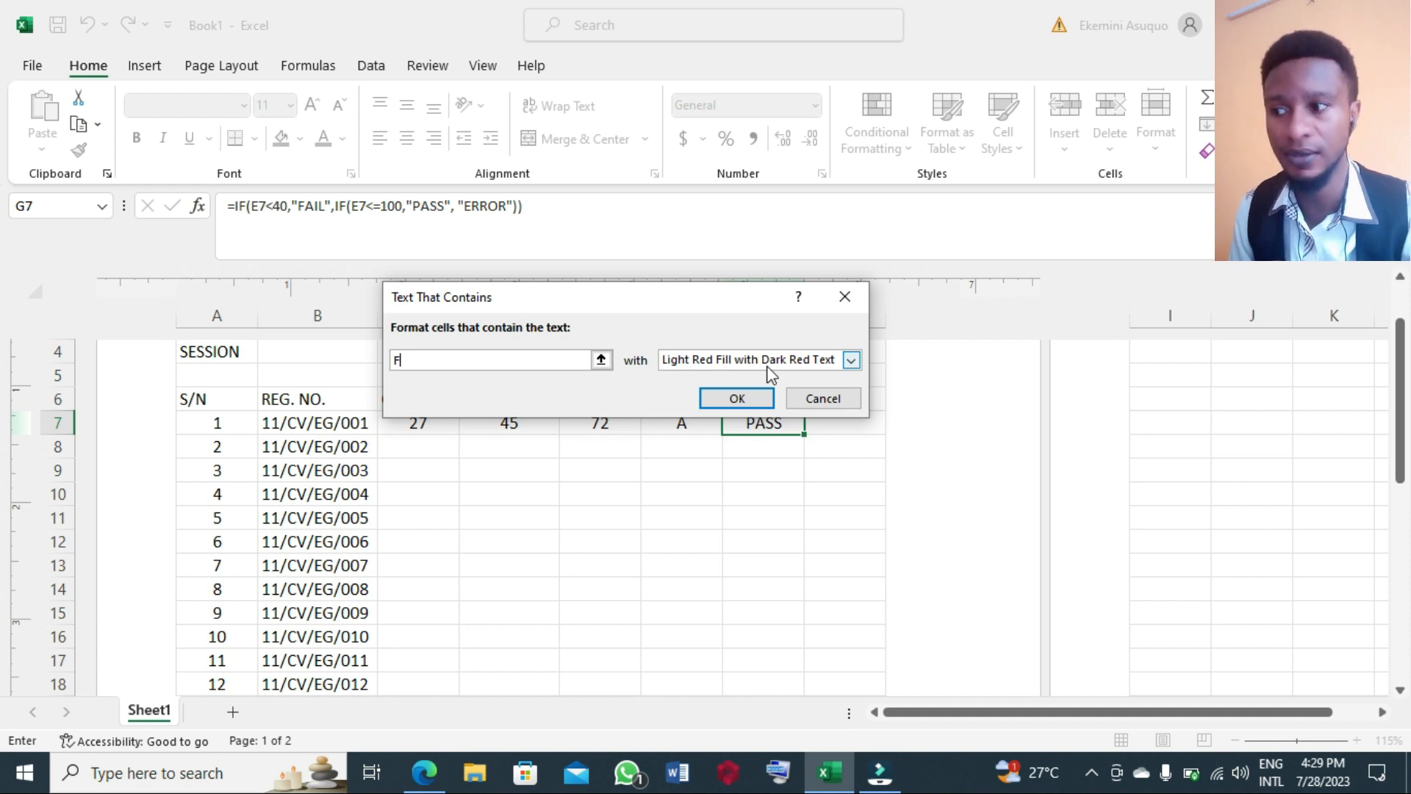
{"action": "left_click", "coordinate": [739, 399]}
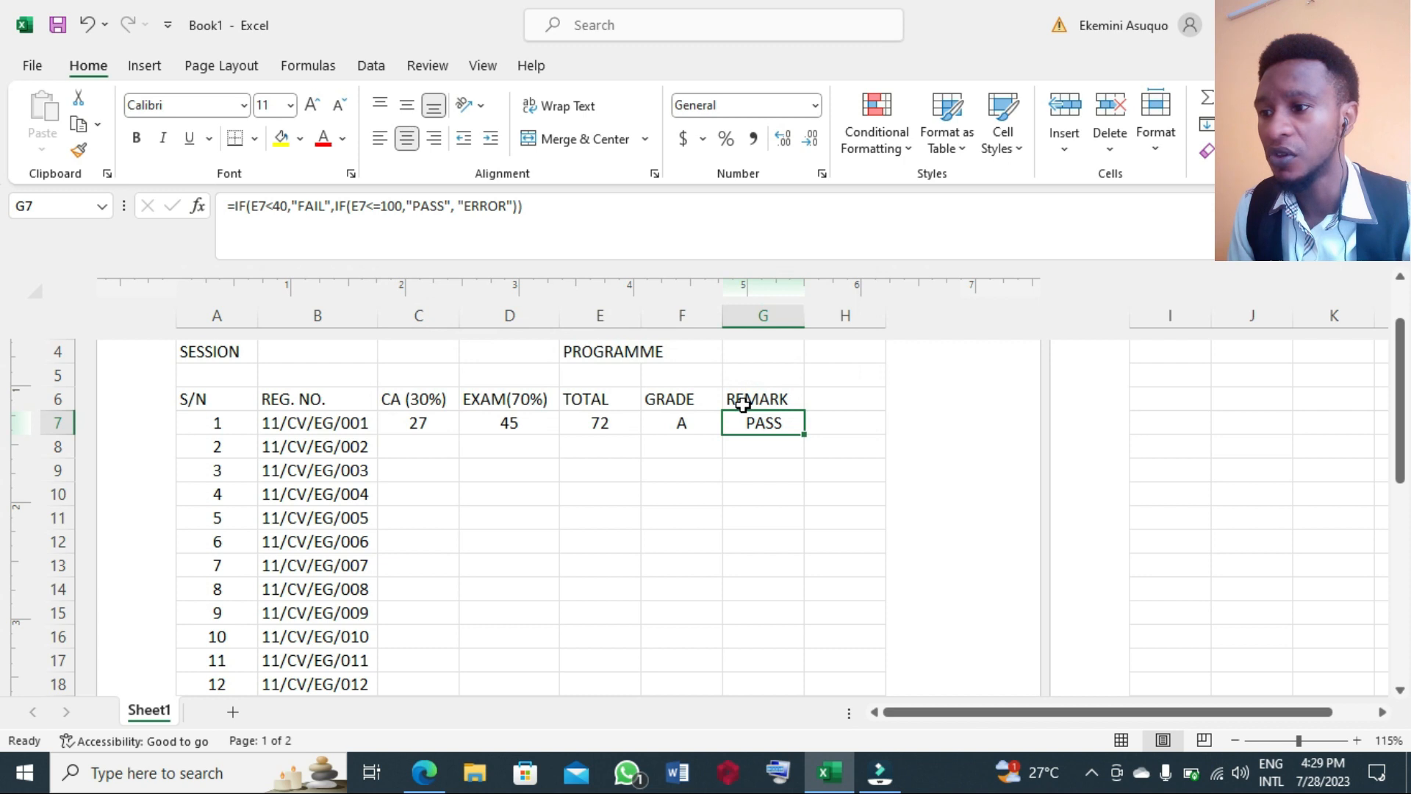
Add a second conditional formatting rule to G7 that gives text containing "P" a green fill with dark green text
{"action": "left_click", "coordinate": [908, 150]}
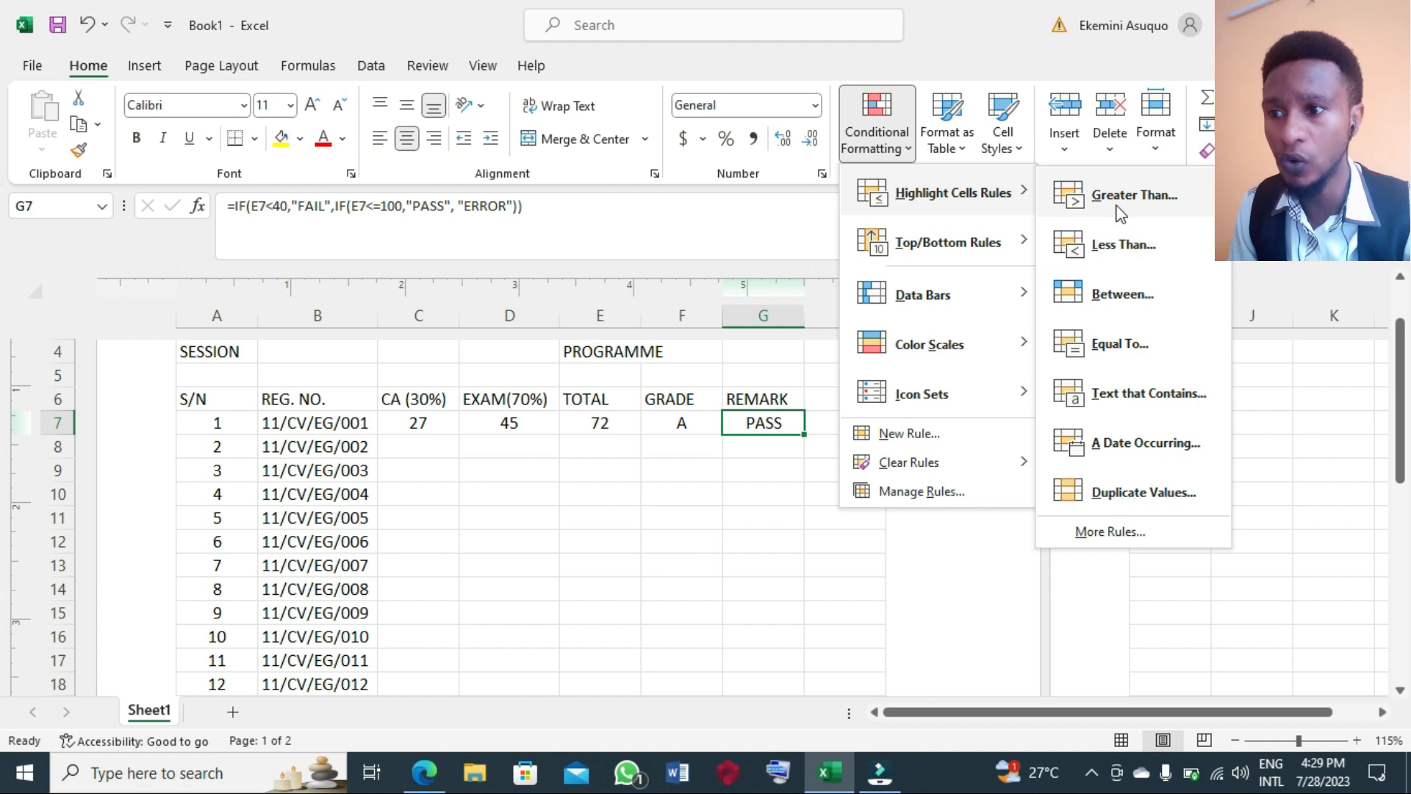
{"action": "left_click", "coordinate": [1119, 394]}
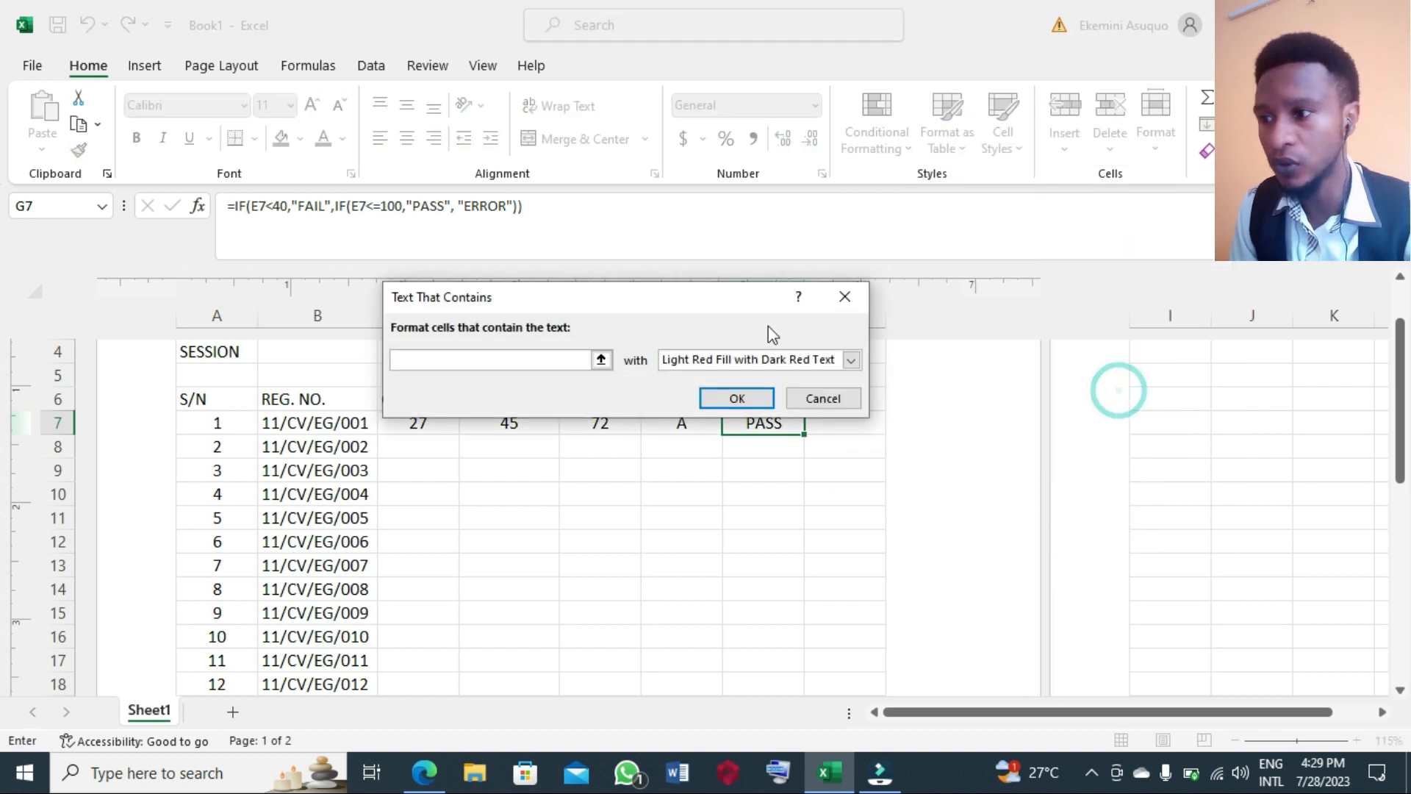
{"action": "left_click", "coordinate": [559, 359]}
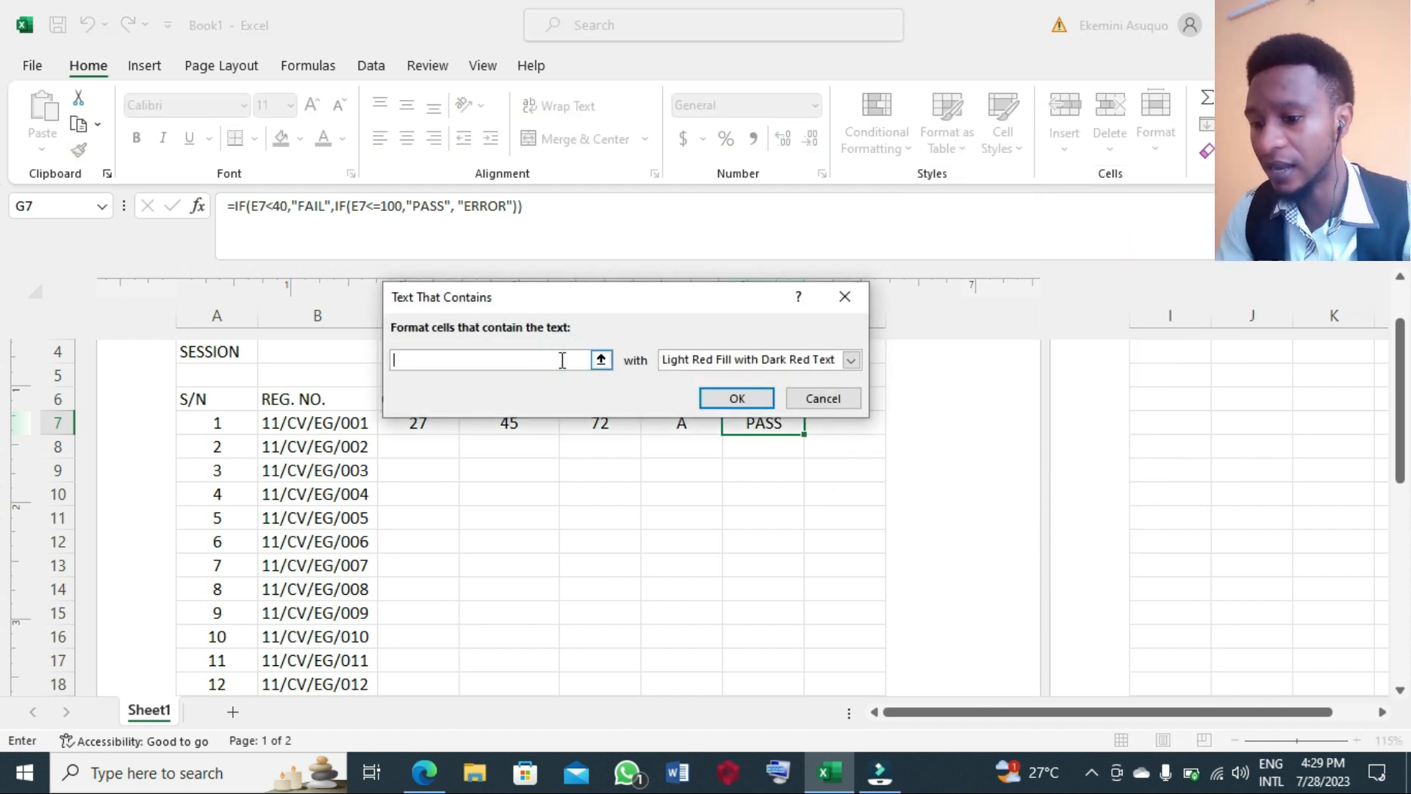
{"action": "type", "text": "P"}
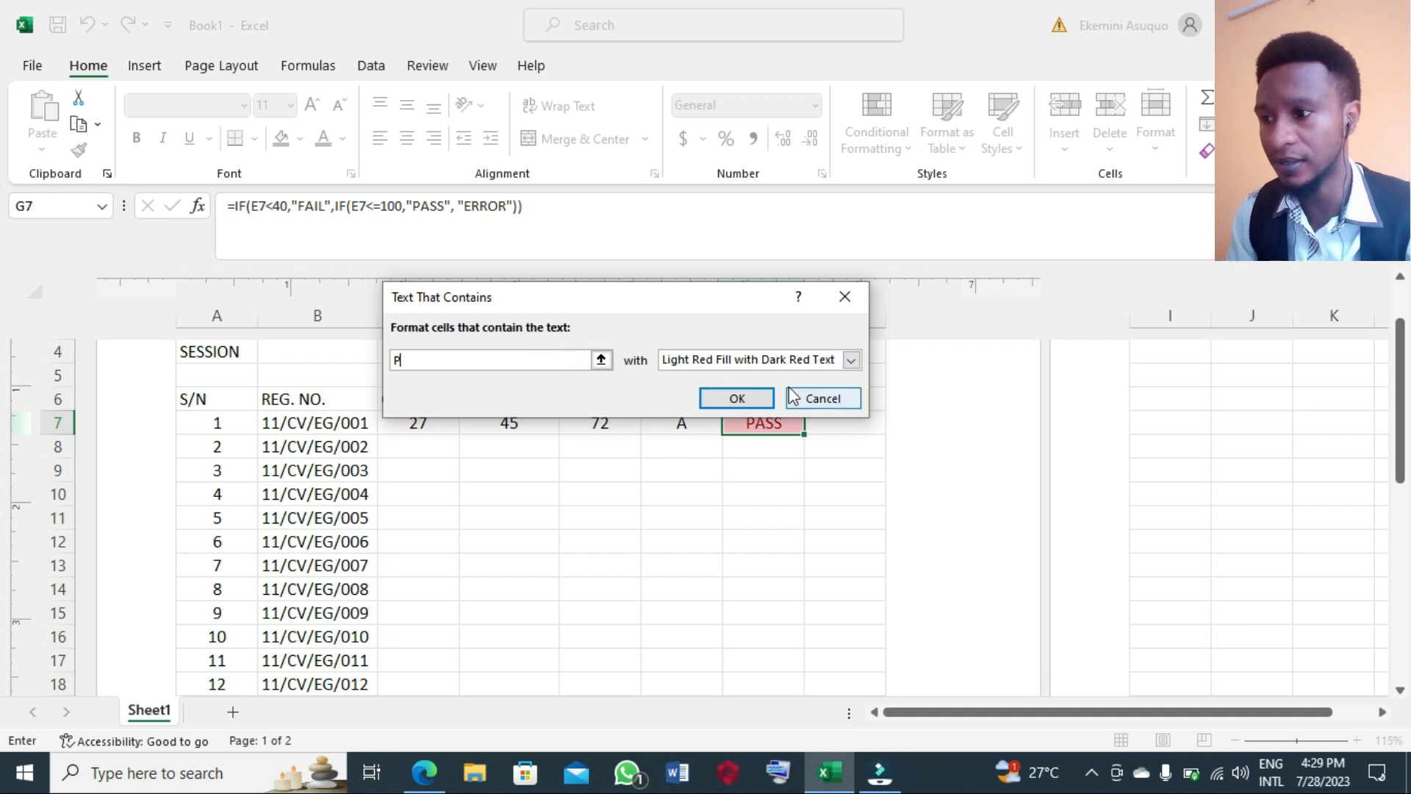
{"action": "left_click", "coordinate": [782, 362]}
{"action": "left_click", "coordinate": [757, 406]}
{"action": "left_click", "coordinate": [744, 398]}
{"action": "left_click", "coordinate": [750, 512]}
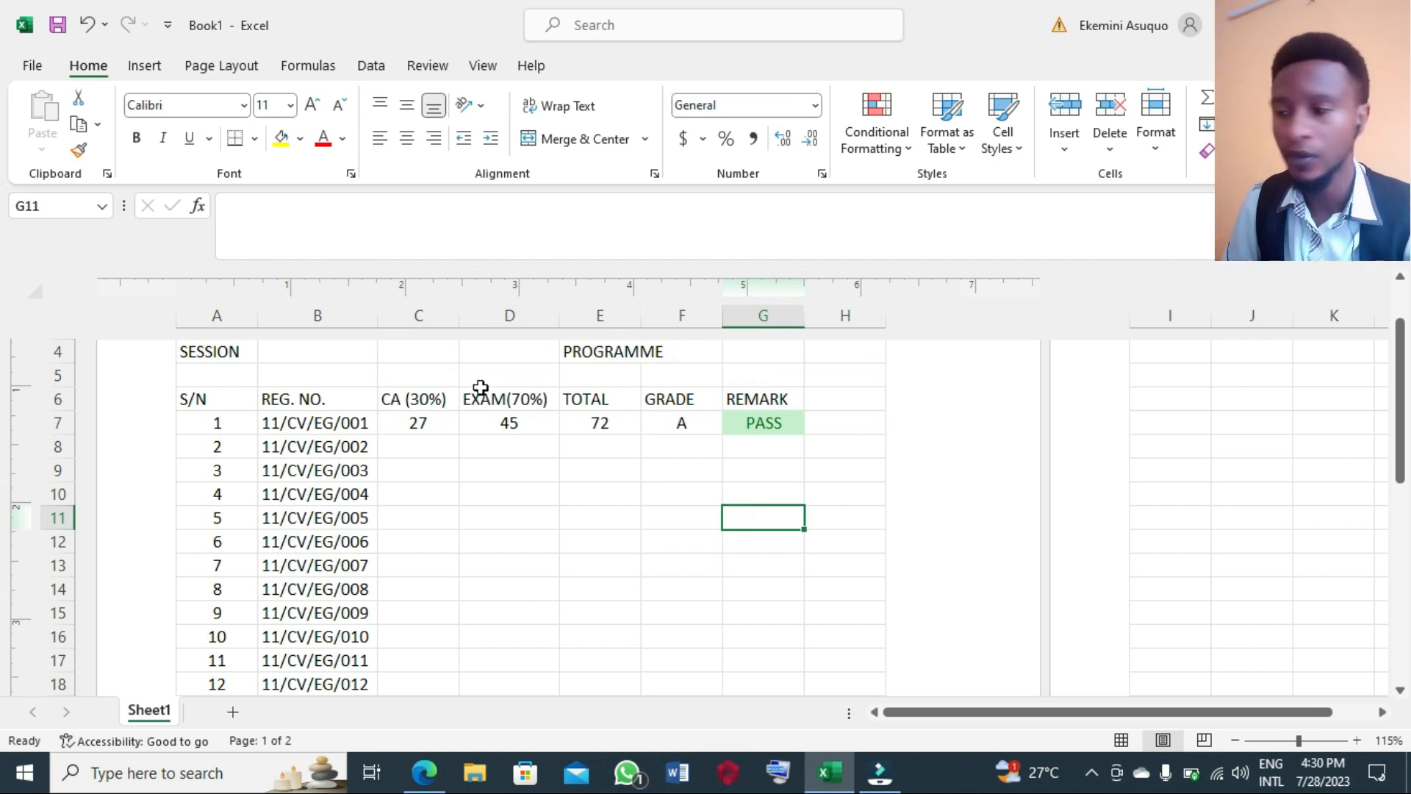
Set the first student's exam score in D7 to 3 to test the failing remark's formatting
{"action": "left_click", "coordinate": [496, 420]}
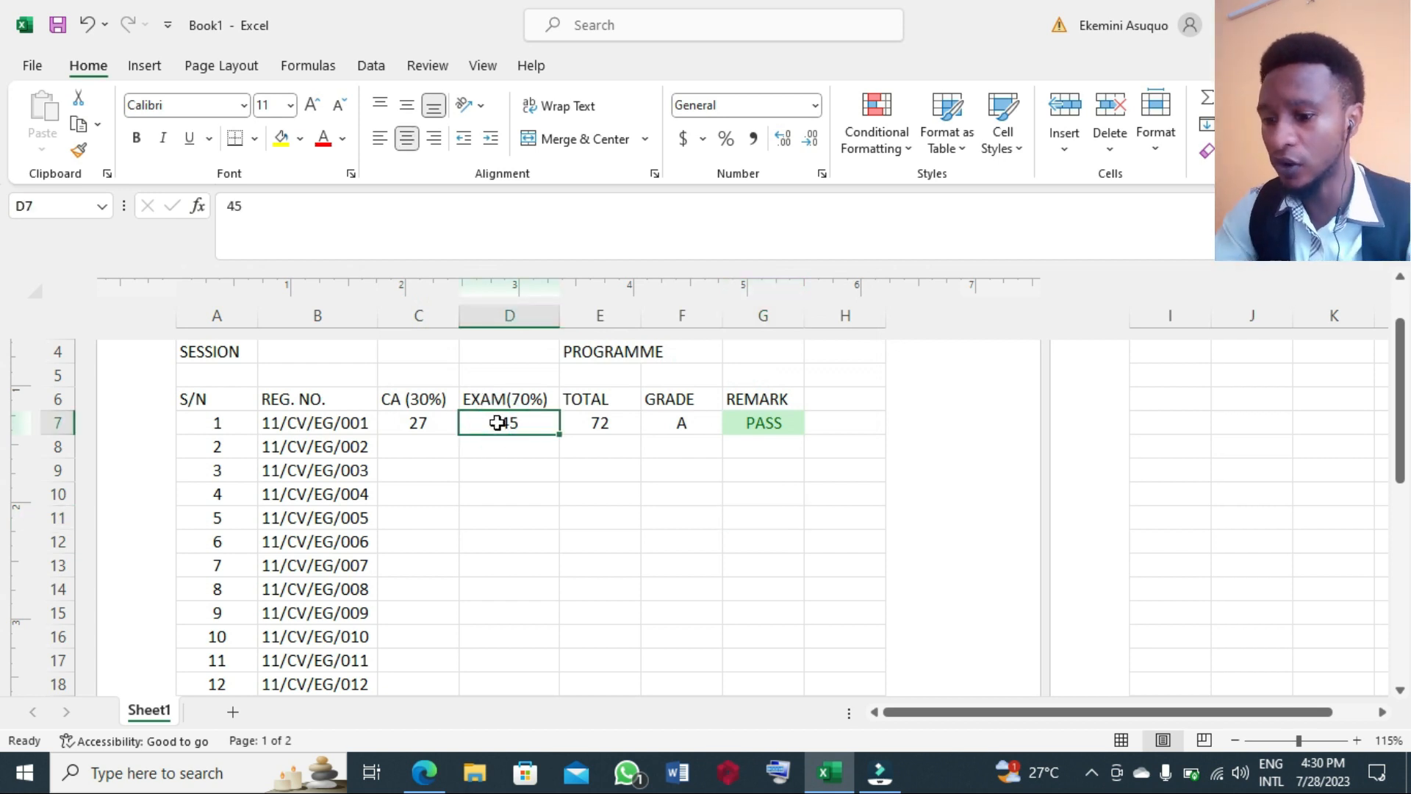
{"action": "type", "text": "3"}
{"action": "left_click", "coordinate": [510, 446]}
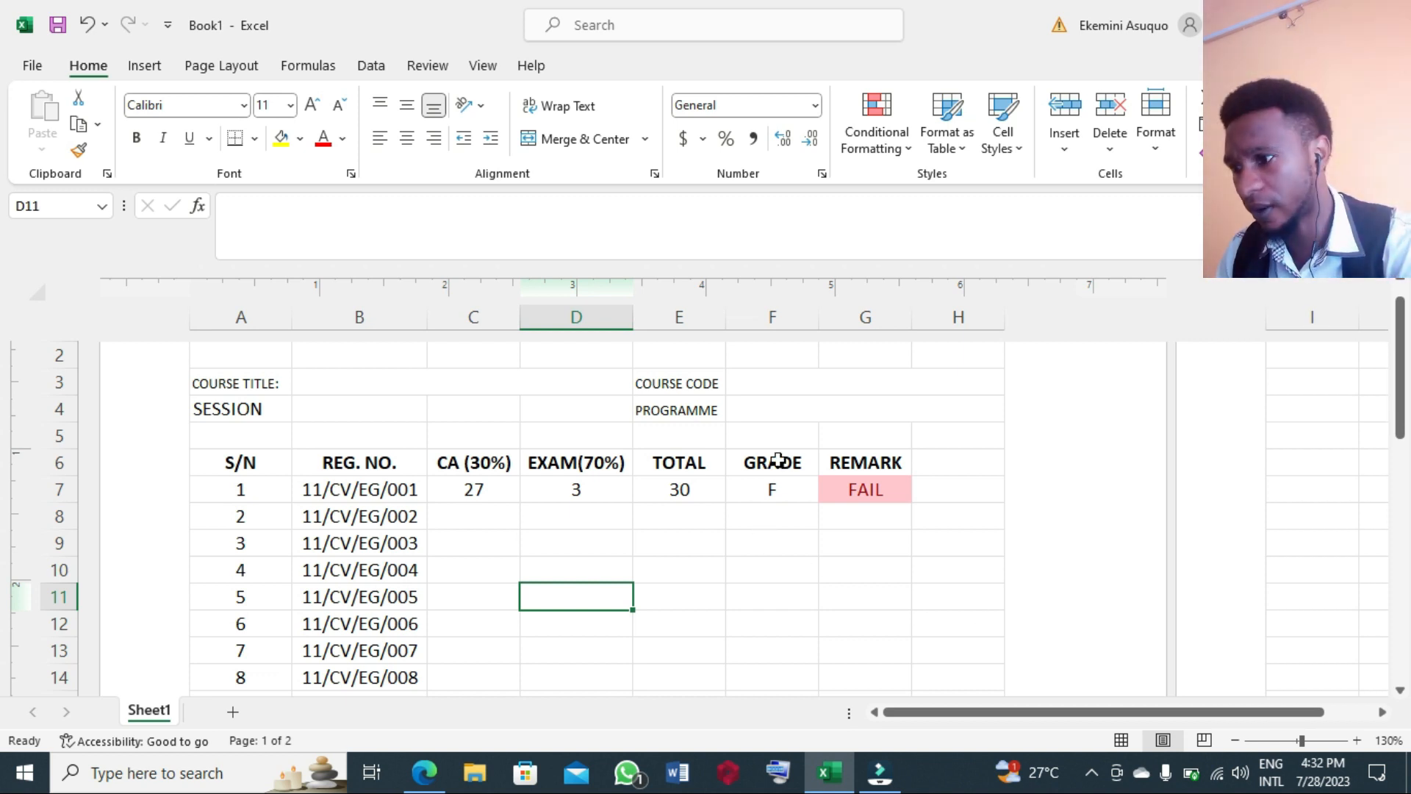
Apply All Borders to the results table in A6:G36, from the header row to the 30th student
{"action": "scroll", "coordinate": [778, 459], "scroll_direction": "down", "scroll_amount": 1, "text": "ctrl"}
{"action": "scroll", "coordinate": [777, 460], "scroll_direction": "down", "scroll_amount": 1}
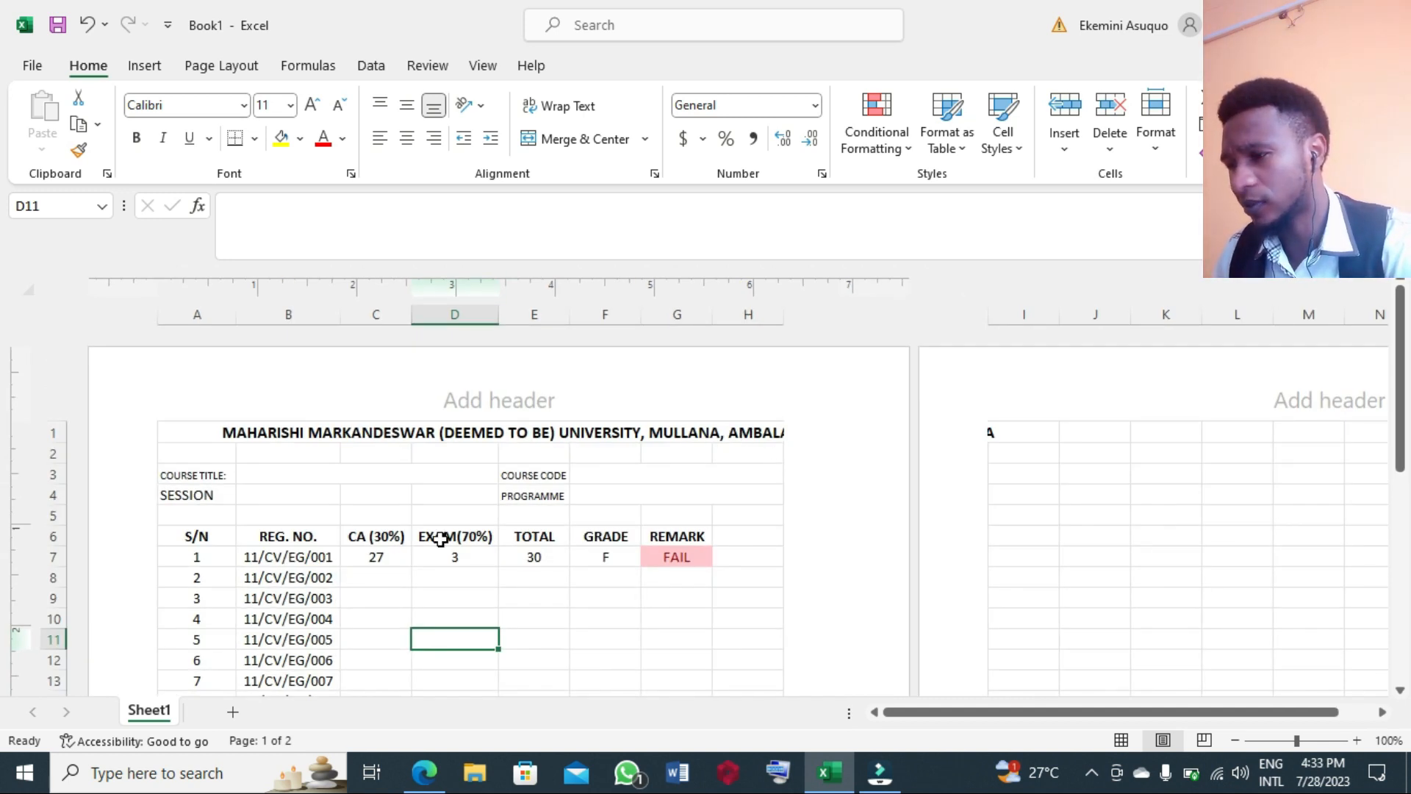
{"action": "left_click_drag", "start_coordinate": [197, 536], "coordinate": [674, 577]}
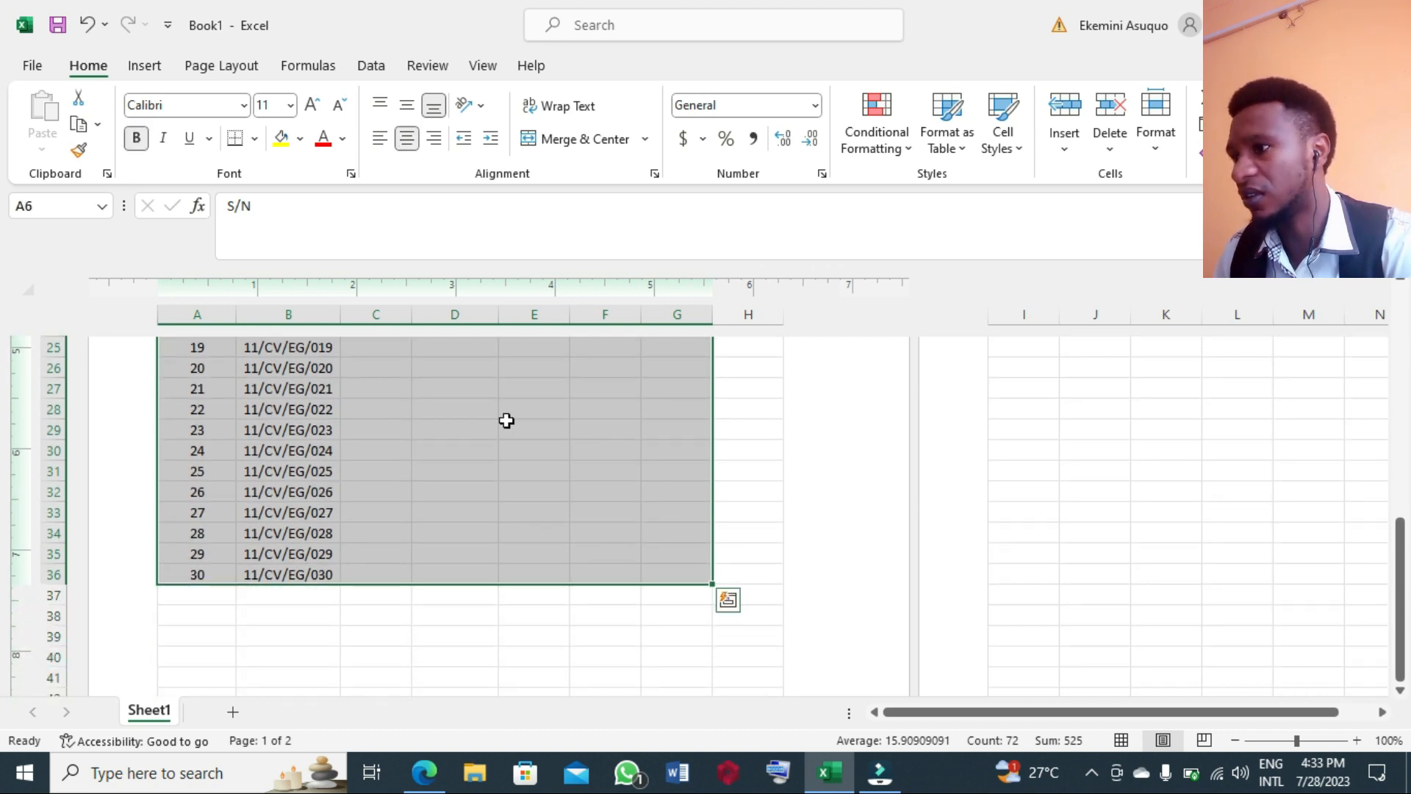
{"action": "left_click", "coordinate": [256, 140]}
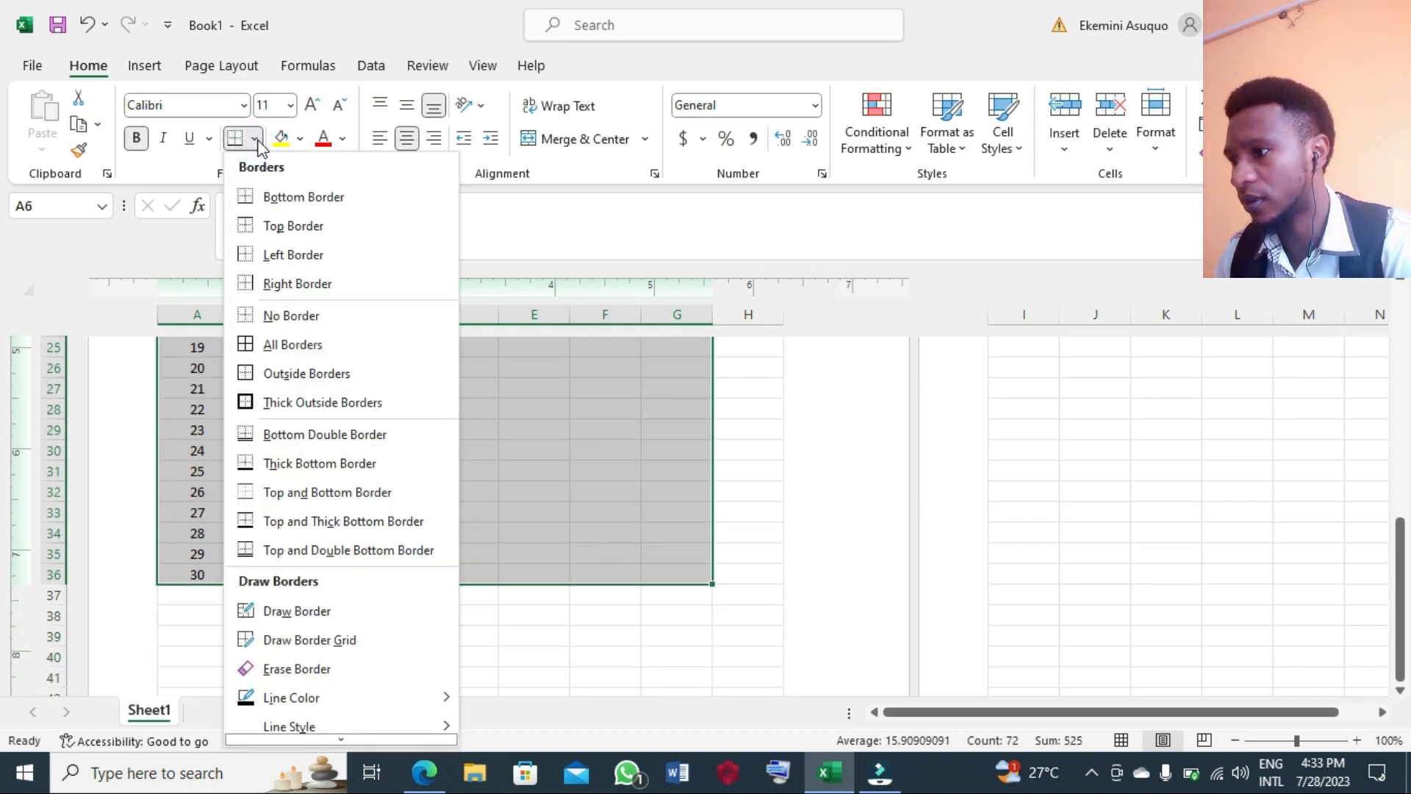
{"action": "left_click", "coordinate": [272, 342]}
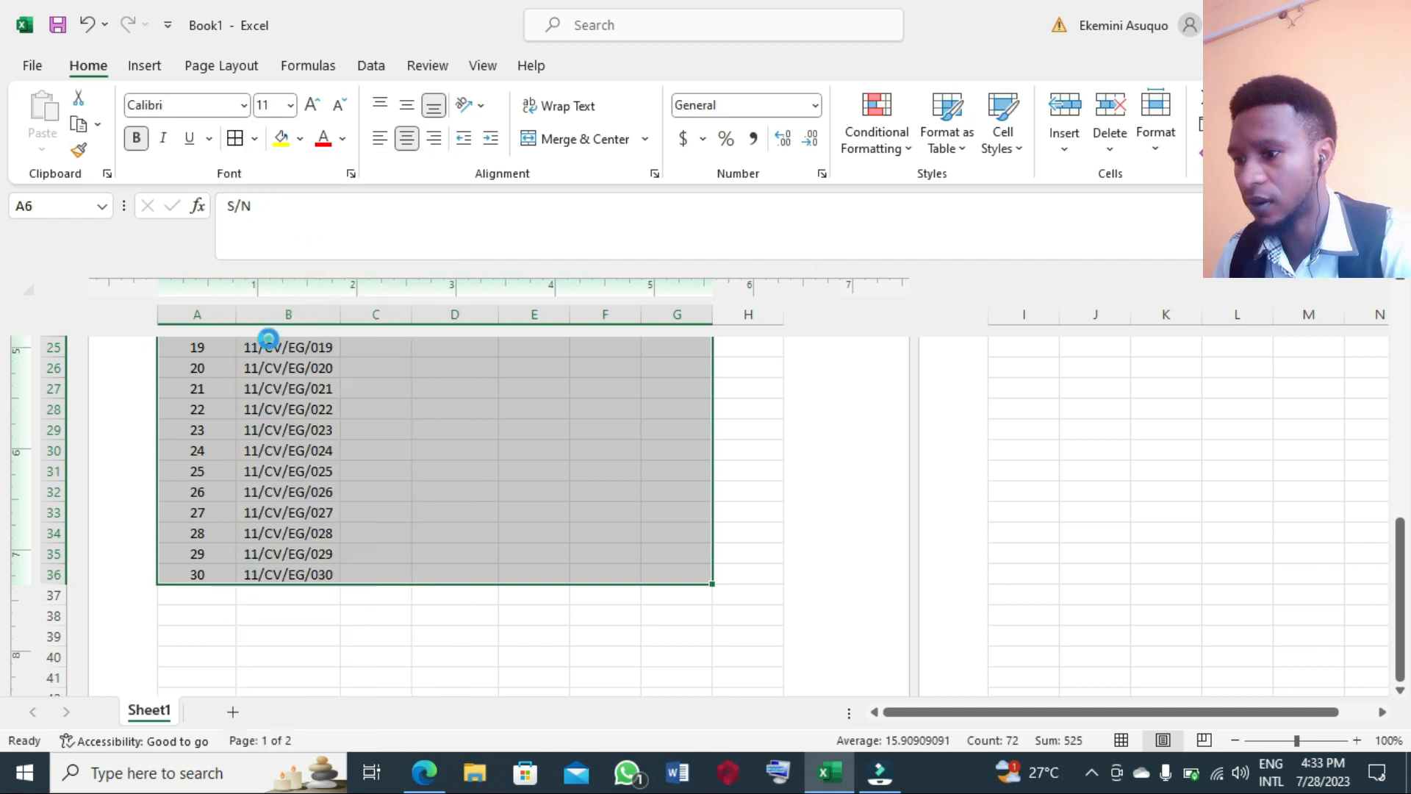
{"action": "scroll", "coordinate": [271, 334], "scroll_direction": "up", "scroll_amount": 8}
{"action": "left_click", "coordinate": [779, 603]}
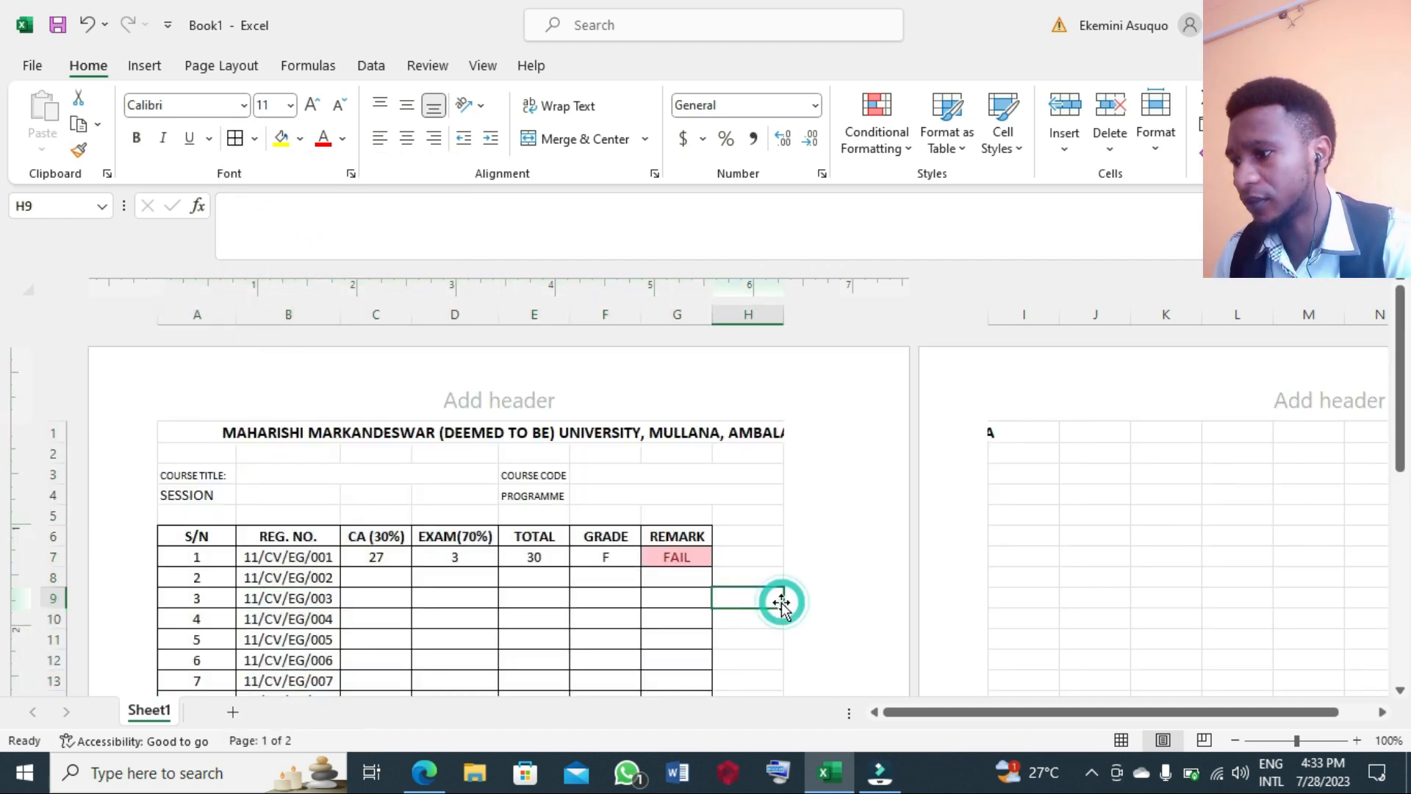
Make the COURSE TITLE and SESSION labels in A3:A4 bold
{"action": "left_click", "coordinate": [208, 475]}
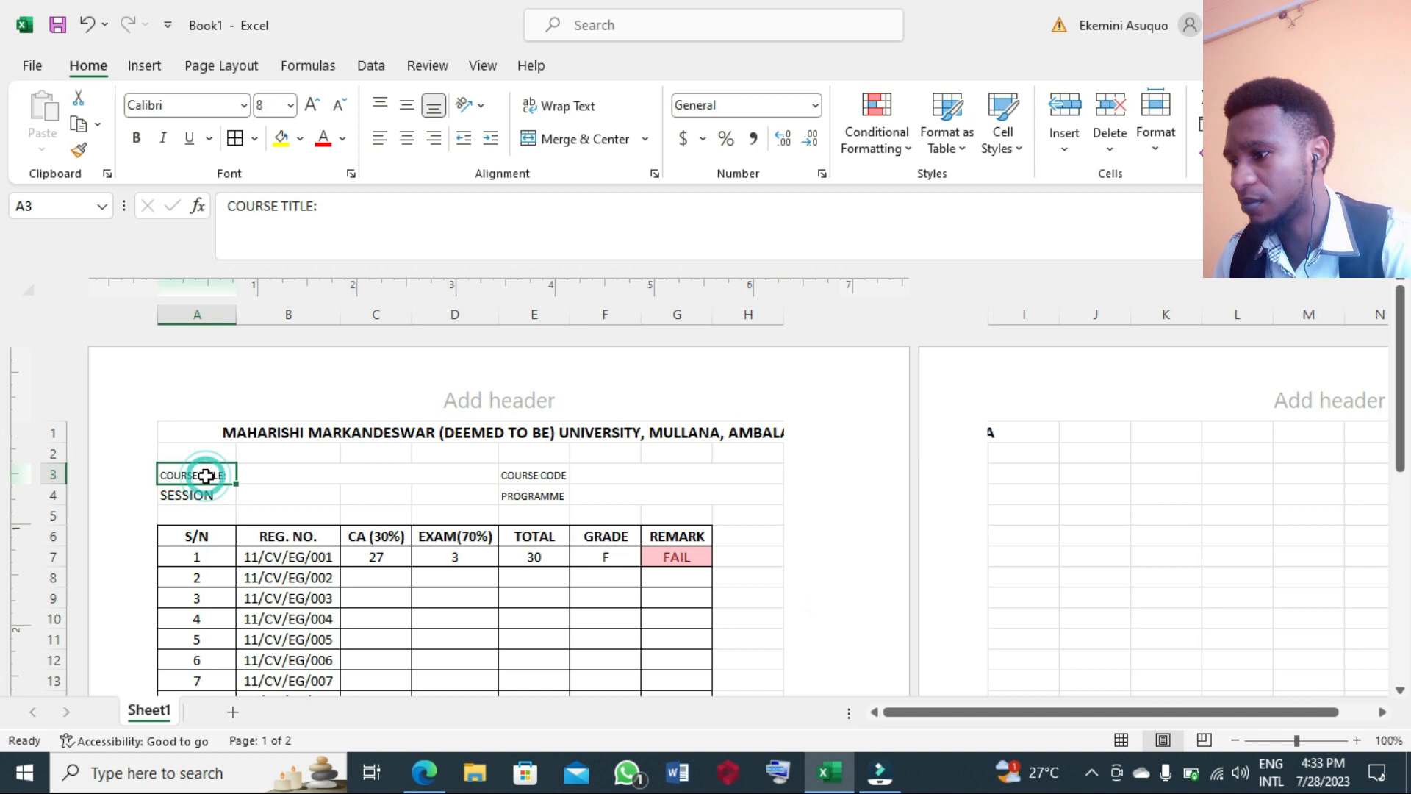
{"action": "left_click_drag", "start_coordinate": [205, 475], "coordinate": [204, 490]}
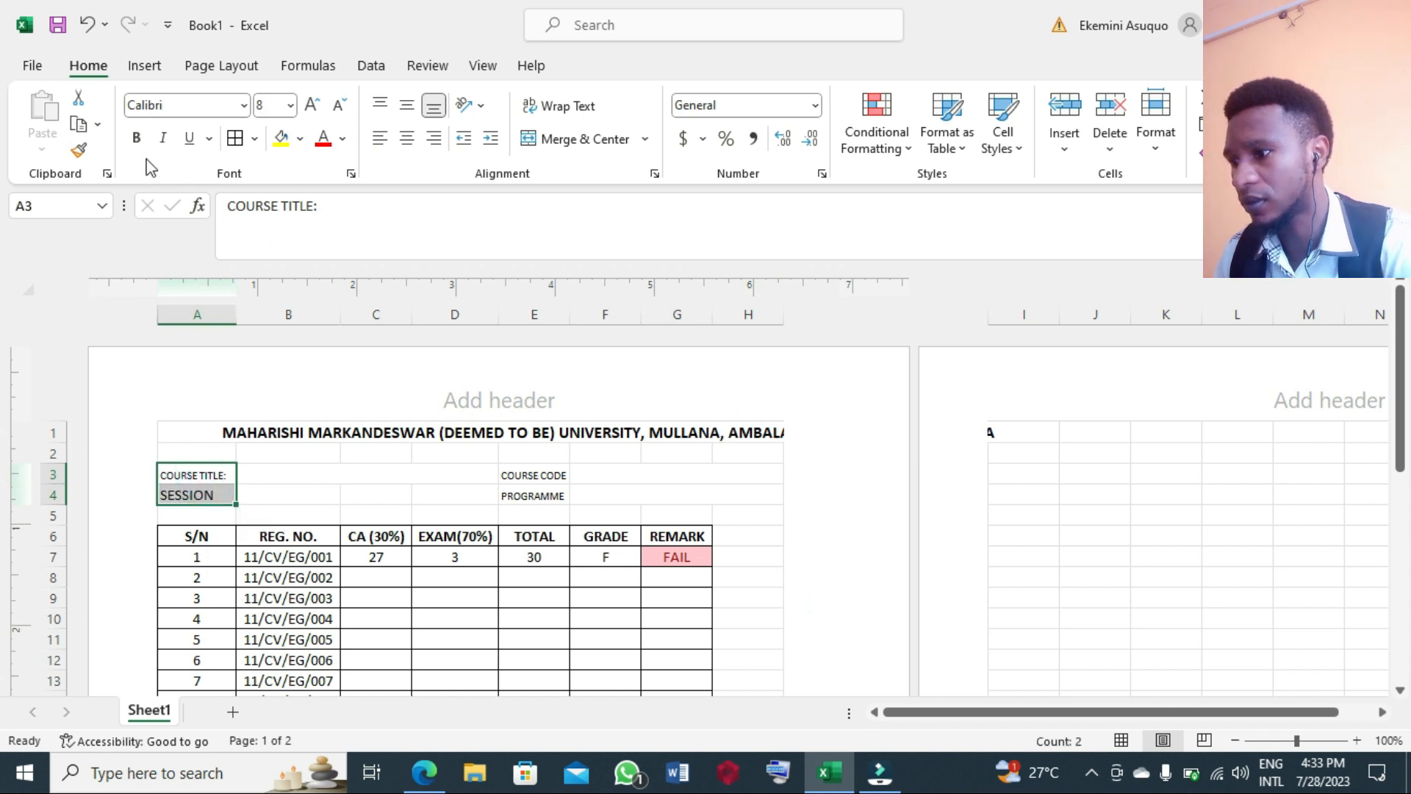
{"action": "left_click", "coordinate": [136, 138]}
Make the COURSE CODE and PROGRAMME labels in E3:E4 bold
{"action": "left_click", "coordinate": [537, 475]}
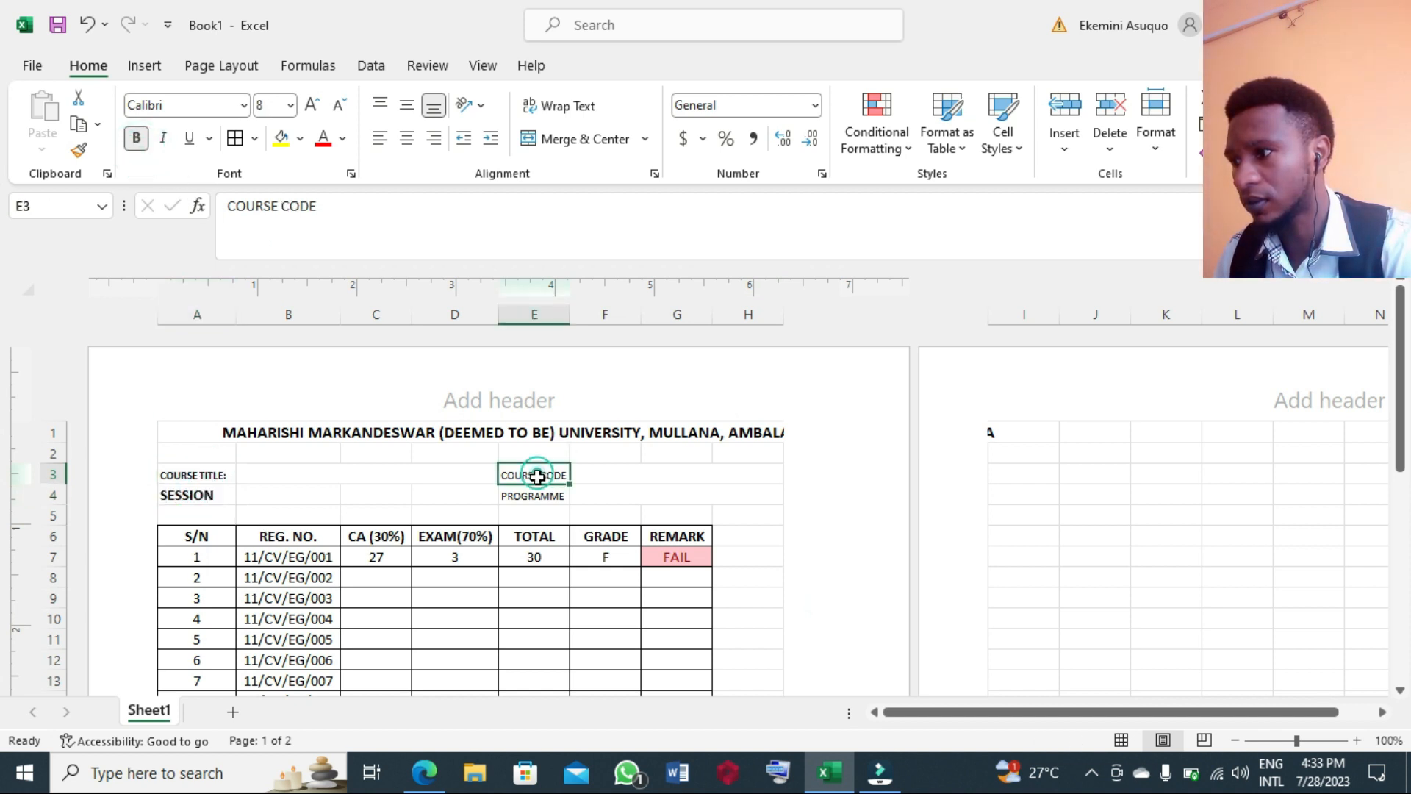
{"action": "left_click_drag", "start_coordinate": [537, 475], "coordinate": [537, 495]}
{"action": "left_click", "coordinate": [136, 139]}
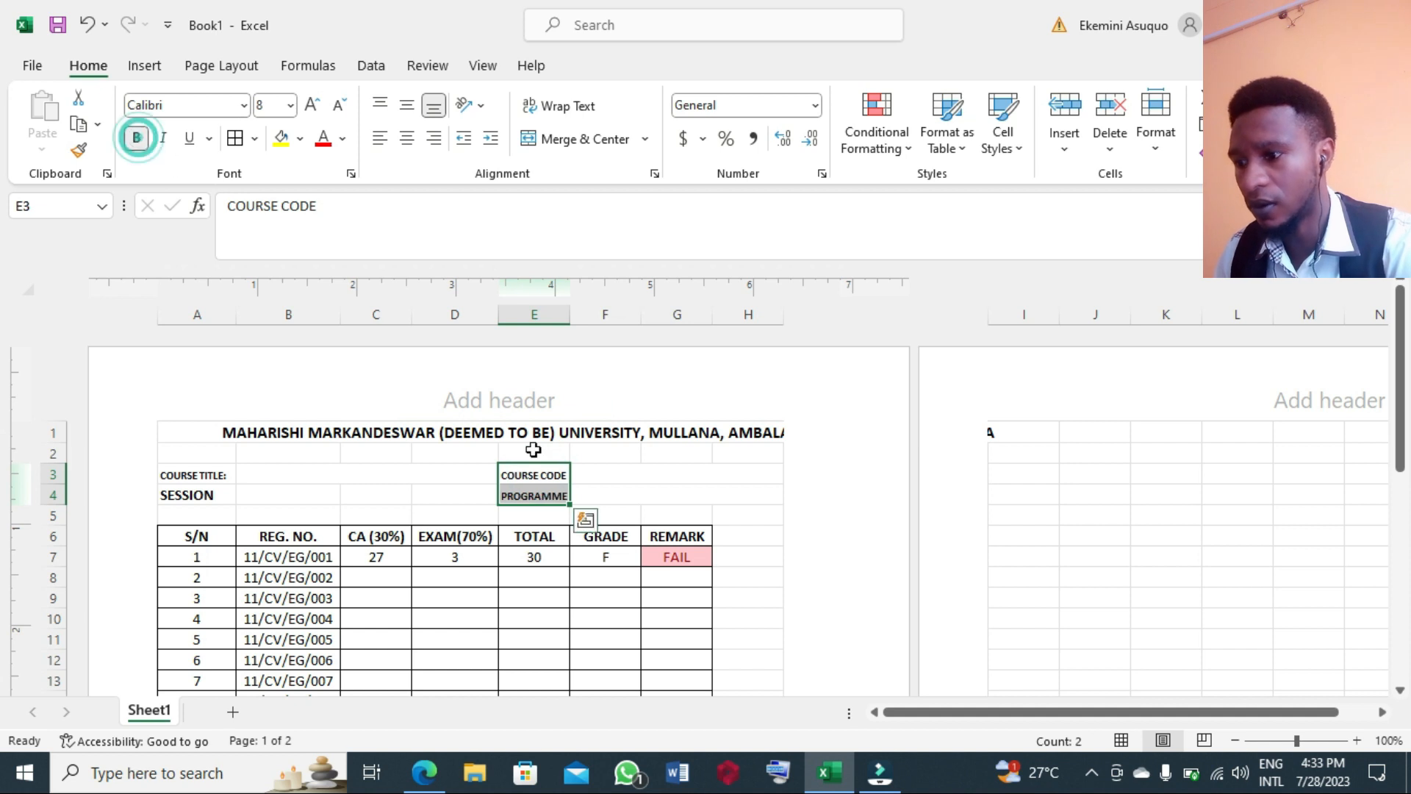
{"action": "left_click", "coordinate": [668, 594]}
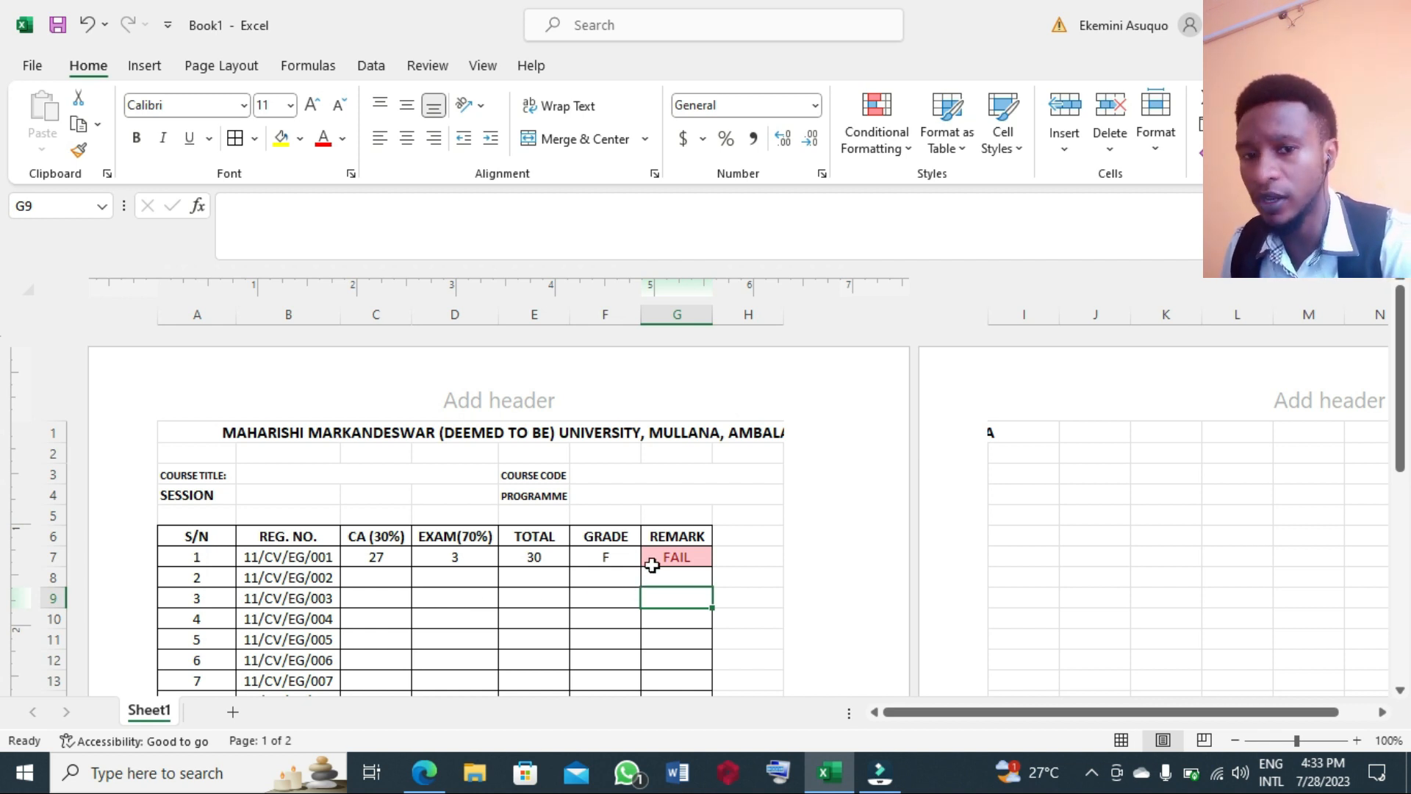
Fill the first student's total, grade and remark formulas in E7:G7 down to the 30th student in row 36
{"action": "left_click_drag", "start_coordinate": [535, 557], "coordinate": [656, 556]}
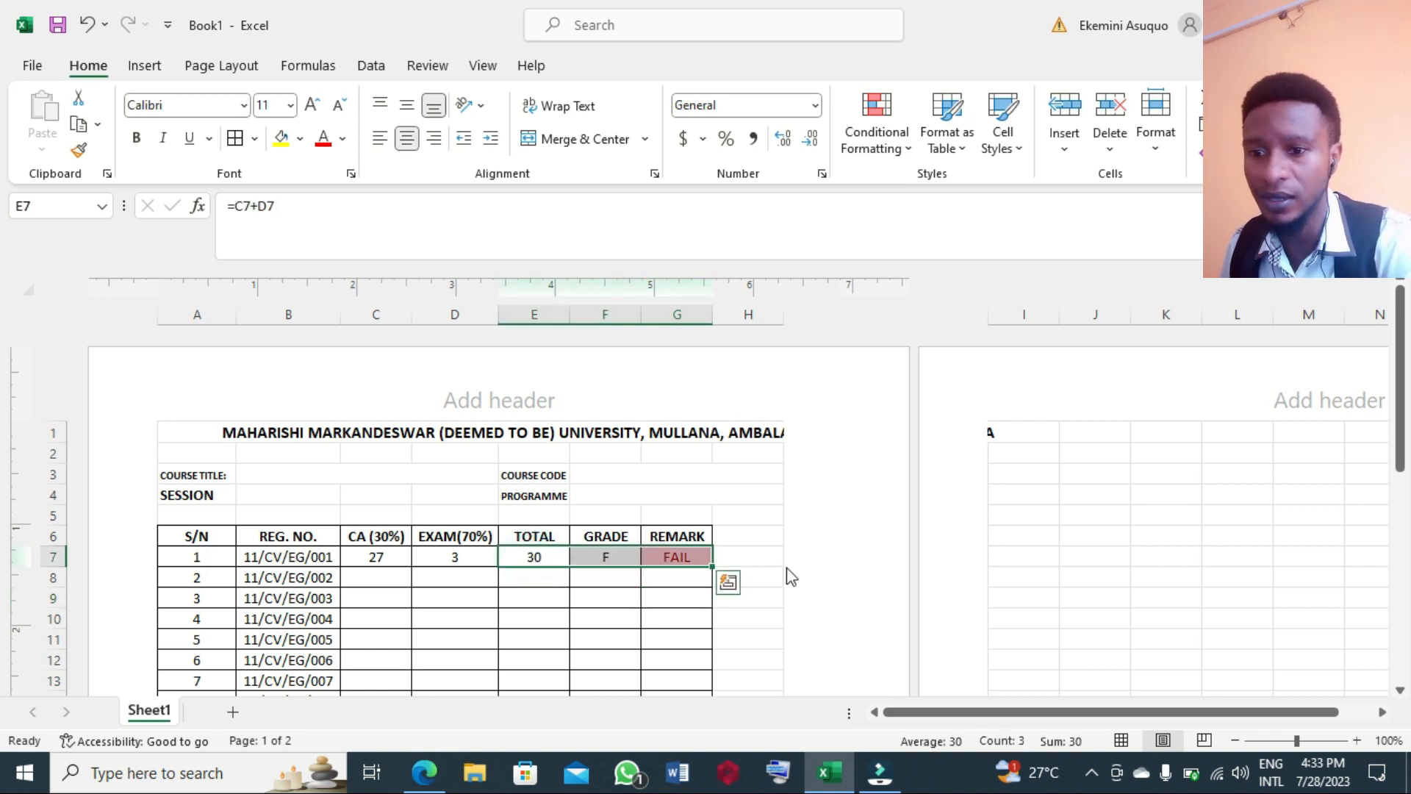
{"action": "left_click", "coordinate": [1400, 694]}
{"action": "left_click", "coordinate": [1399, 694]}
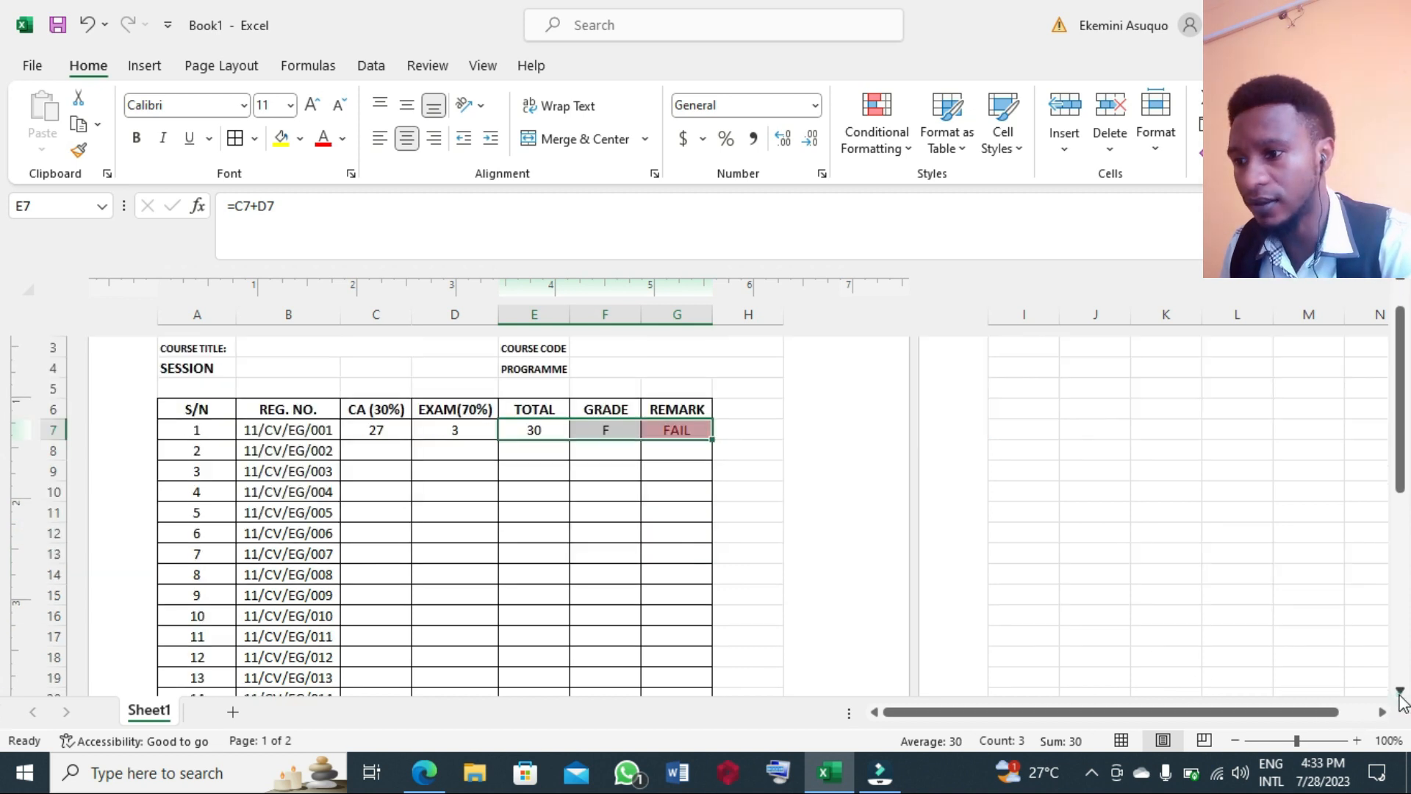
{"action": "left_click", "coordinate": [1399, 694]}
{"action": "left_click_drag", "start_coordinate": [713, 423], "coordinate": [710, 693]}
{"action": "left_click_drag", "start_coordinate": [702, 669], "coordinate": [700, 668]}
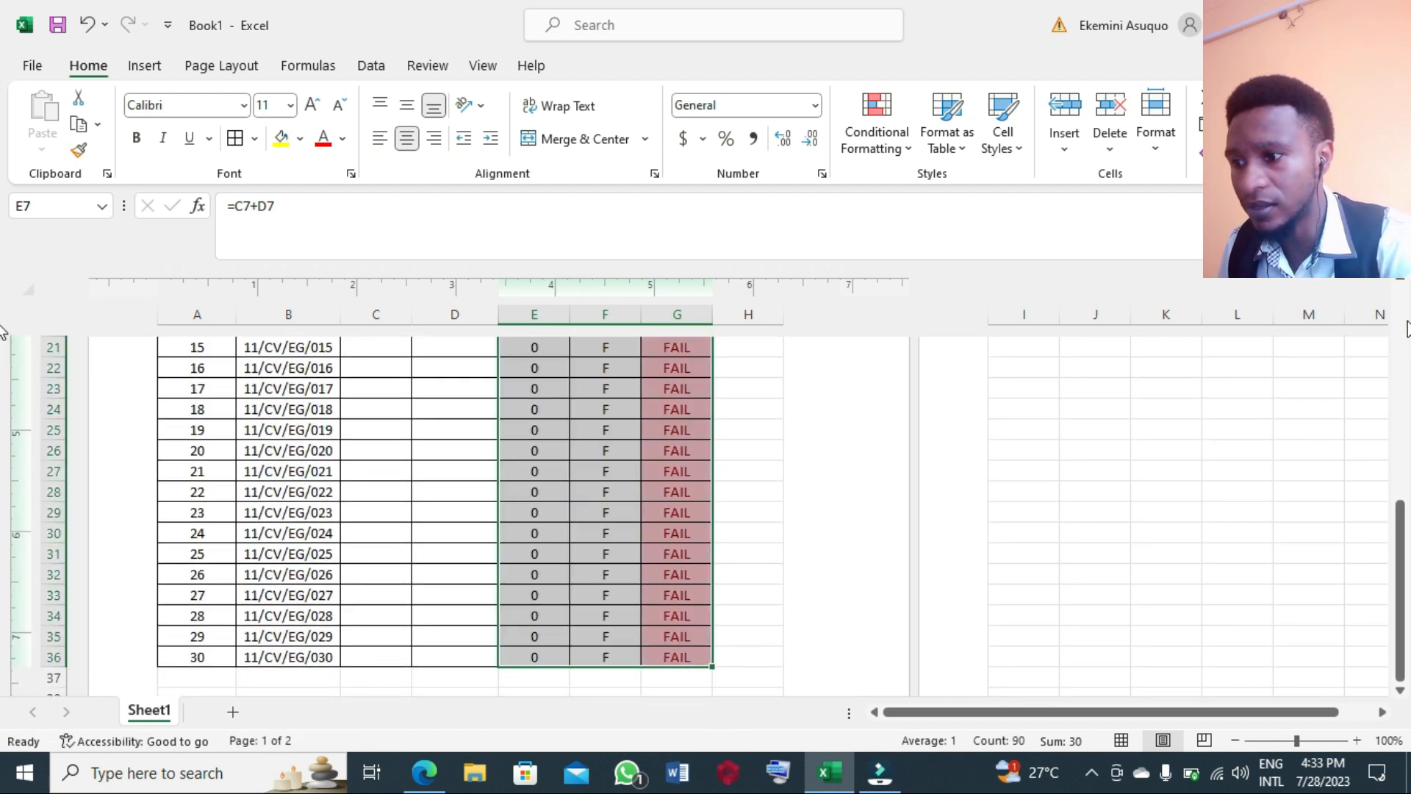
{"action": "scroll", "coordinate": [6, 331], "scroll_direction": "up", "scroll_amount": 10}
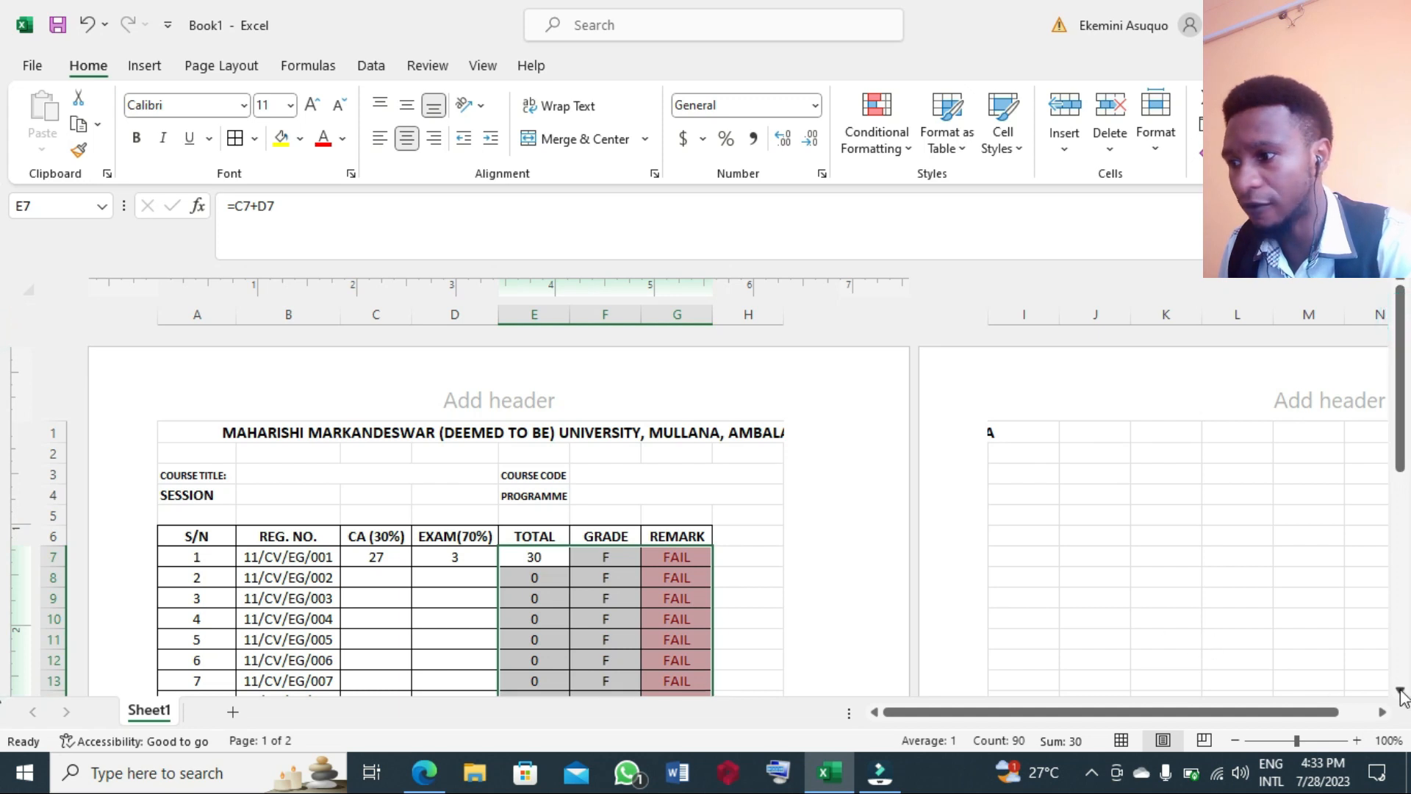
{"action": "scroll", "coordinate": [368, 514], "scroll_direction": "down", "scroll_amount": 3}
Enter the CA scores 28, 25, 23, 12, 16, 26 and 26 for students 2 to 8 in C8:C14
{"action": "left_click", "coordinate": [395, 491]}
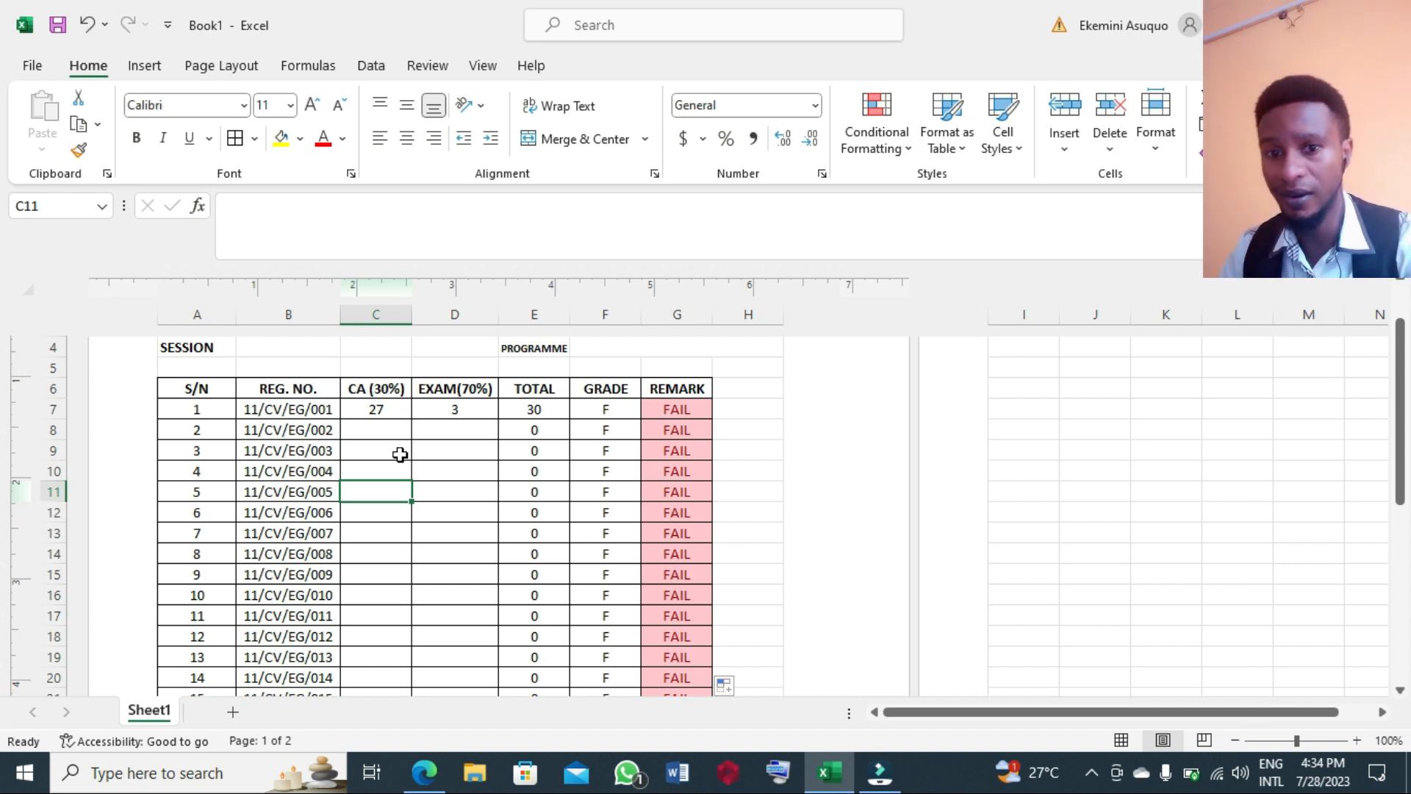
{"action": "left_click", "coordinate": [388, 433]}
{"action": "type", "text": "28"}
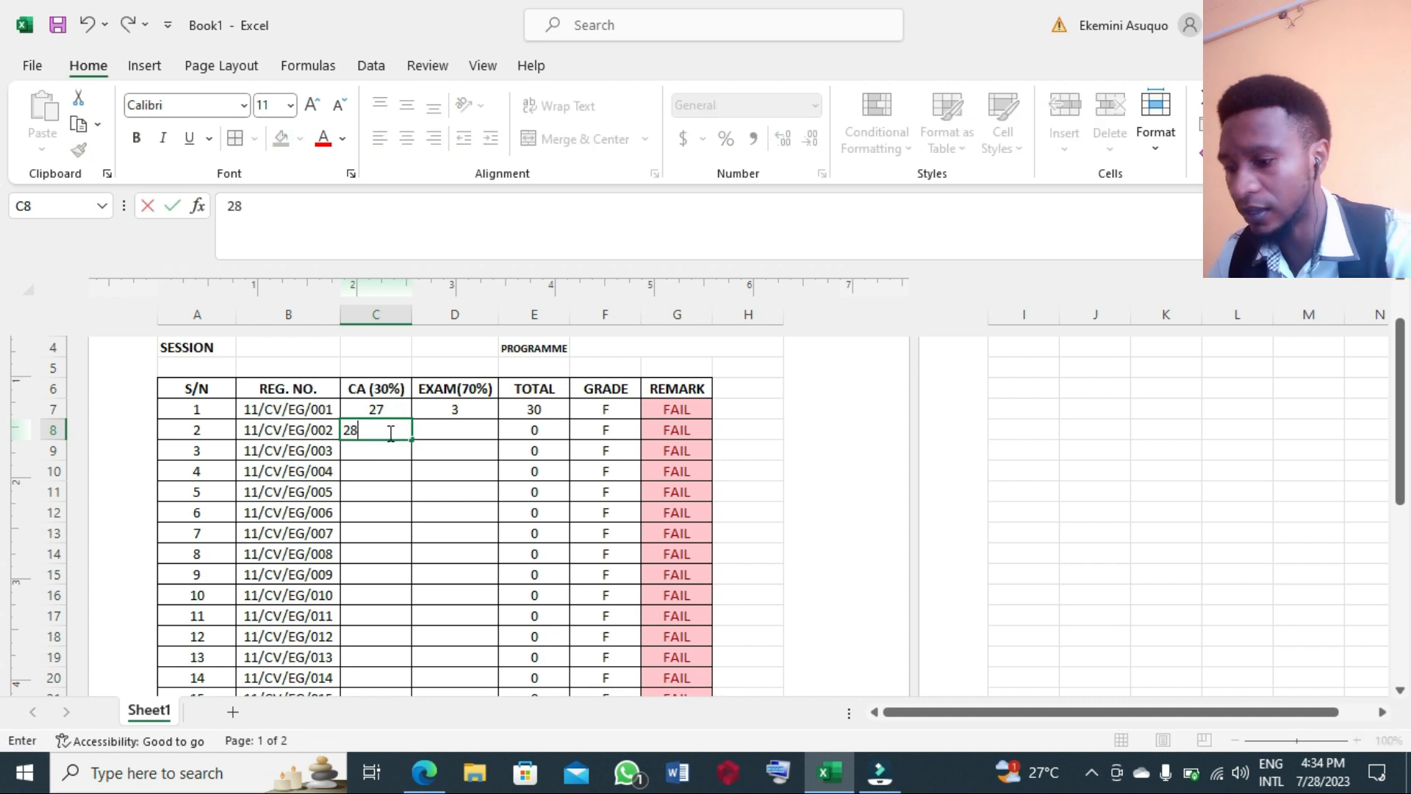
{"action": "key", "text": "Return"}
{"action": "type", "text": "76"}
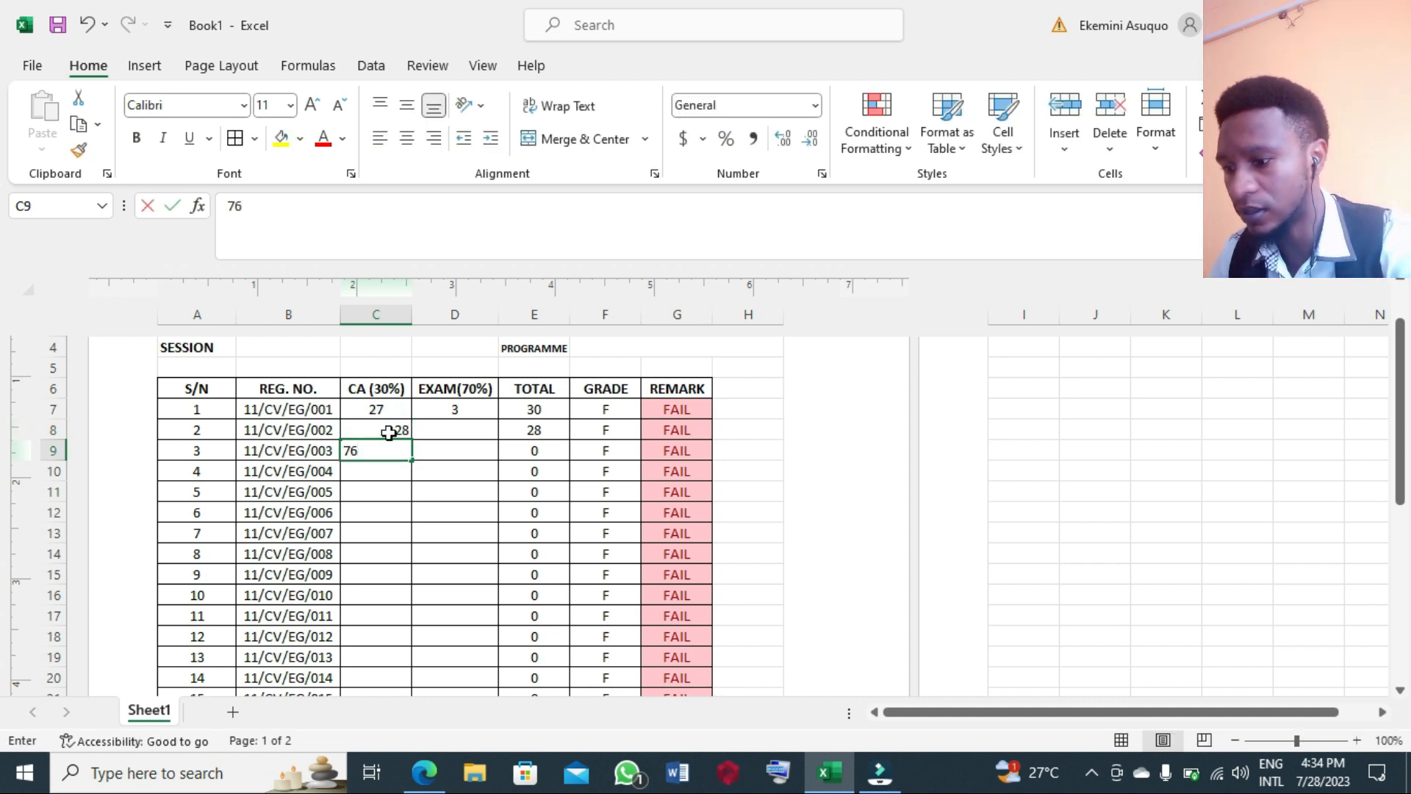
{"action": "key", "text": "BackSpace"}
{"action": "key", "text": "BackSpace"}
{"action": "type", "text": "25"}
{"action": "key", "text": "Return"}
{"action": "type", "text": "23"}
{"action": "key", "text": "Return"}
{"action": "type", "text": "12"}
{"action": "key", "text": "Return"}
{"action": "type", "text": "16"}
{"action": "key", "text": "Return"}
{"action": "type", "text": "26"}
{"action": "key", "text": "Return"}
{"action": "type", "text": "26"}
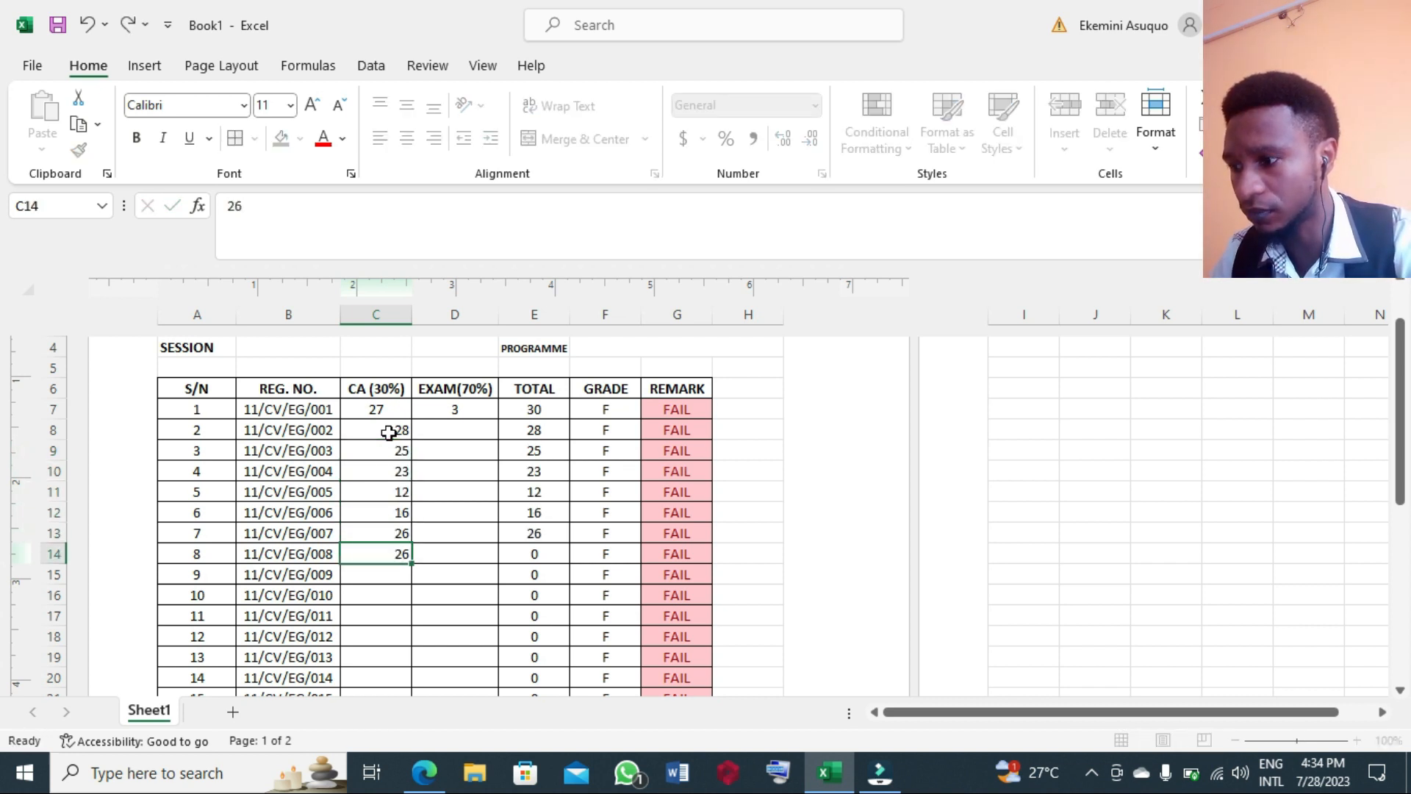
{"action": "key", "text": "Return"}
Enter the CA scores 30, 13, 14, 16 and 12 for students 9 to 13 in C15:C19
{"action": "type", "text": "3"}
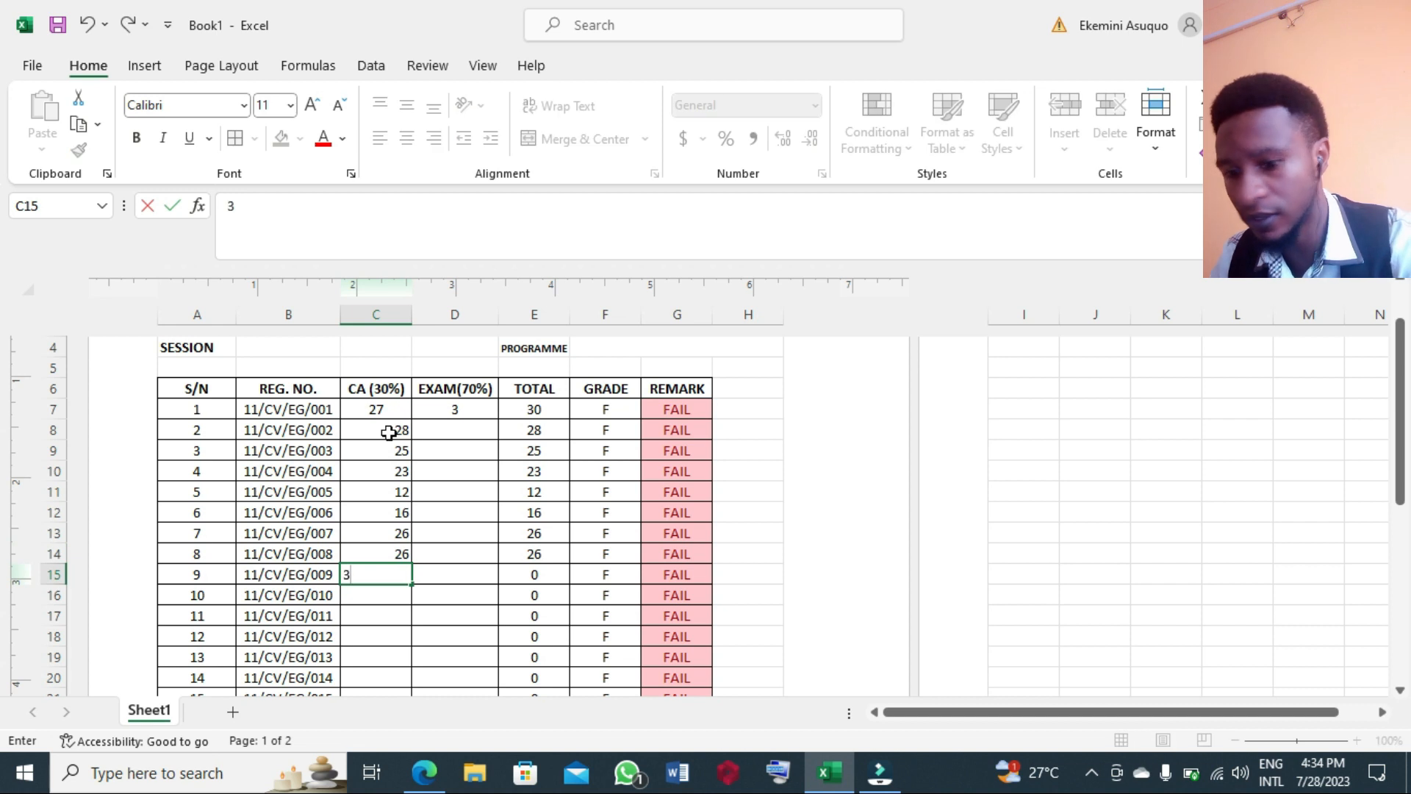
{"action": "type", "text": "0"}
{"action": "key", "text": "Return"}
{"action": "type", "text": "13"}
{"action": "key", "text": "Return"}
{"action": "type", "text": "14"}
{"action": "key", "text": "Return"}
{"action": "type", "text": "16"}
{"action": "key", "text": "Return"}
{"action": "type", "text": "47"}
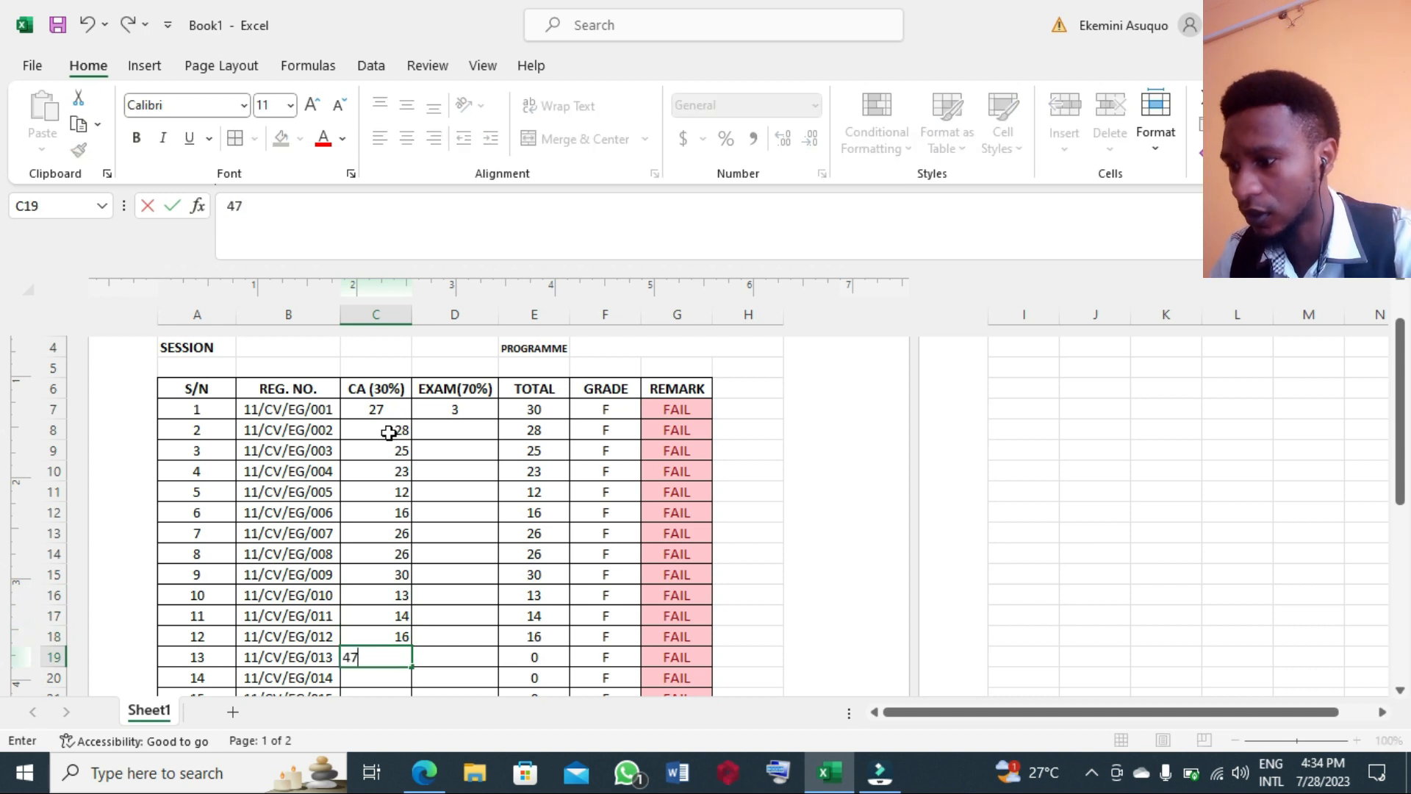
{"action": "key", "text": "BackSpace"}
{"action": "key", "text": "BackSpace"}
{"action": "type", "text": "12"}
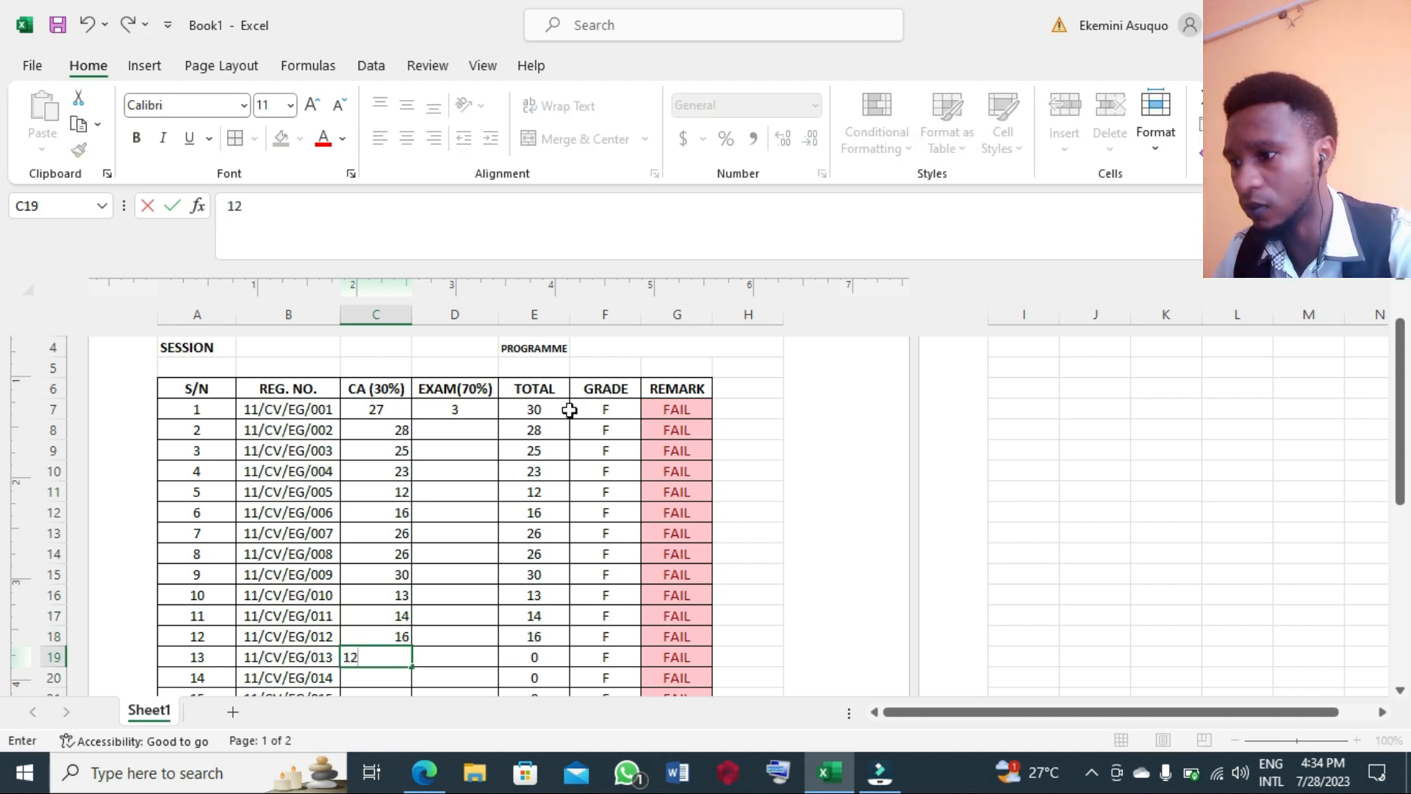
Enter the exam scores 50, 23, 43, 54 and 36 for students 2 to 6 in D8:D12
{"action": "left_click", "coordinate": [445, 433]}
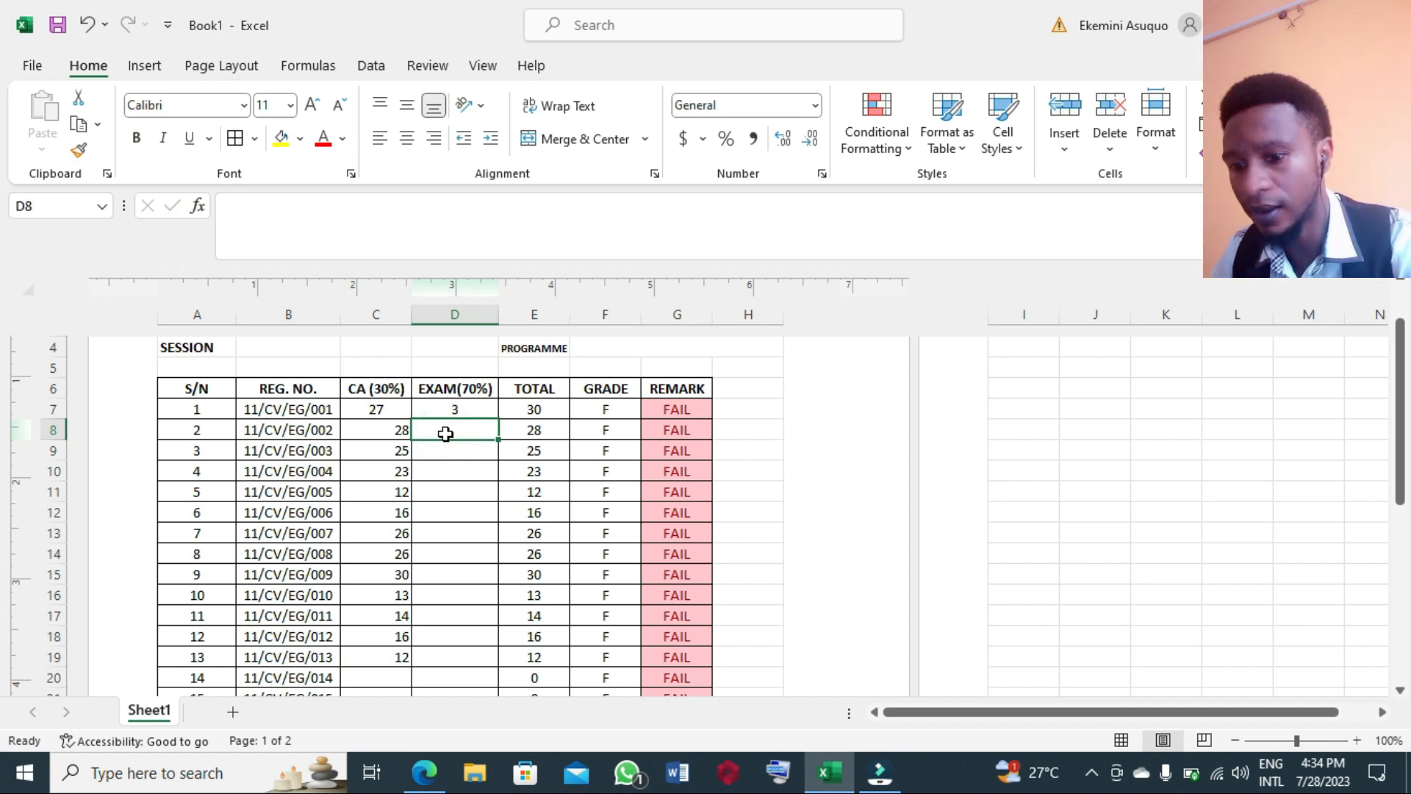
{"action": "type", "text": "3"}
{"action": "key", "text": "BackSpace"}
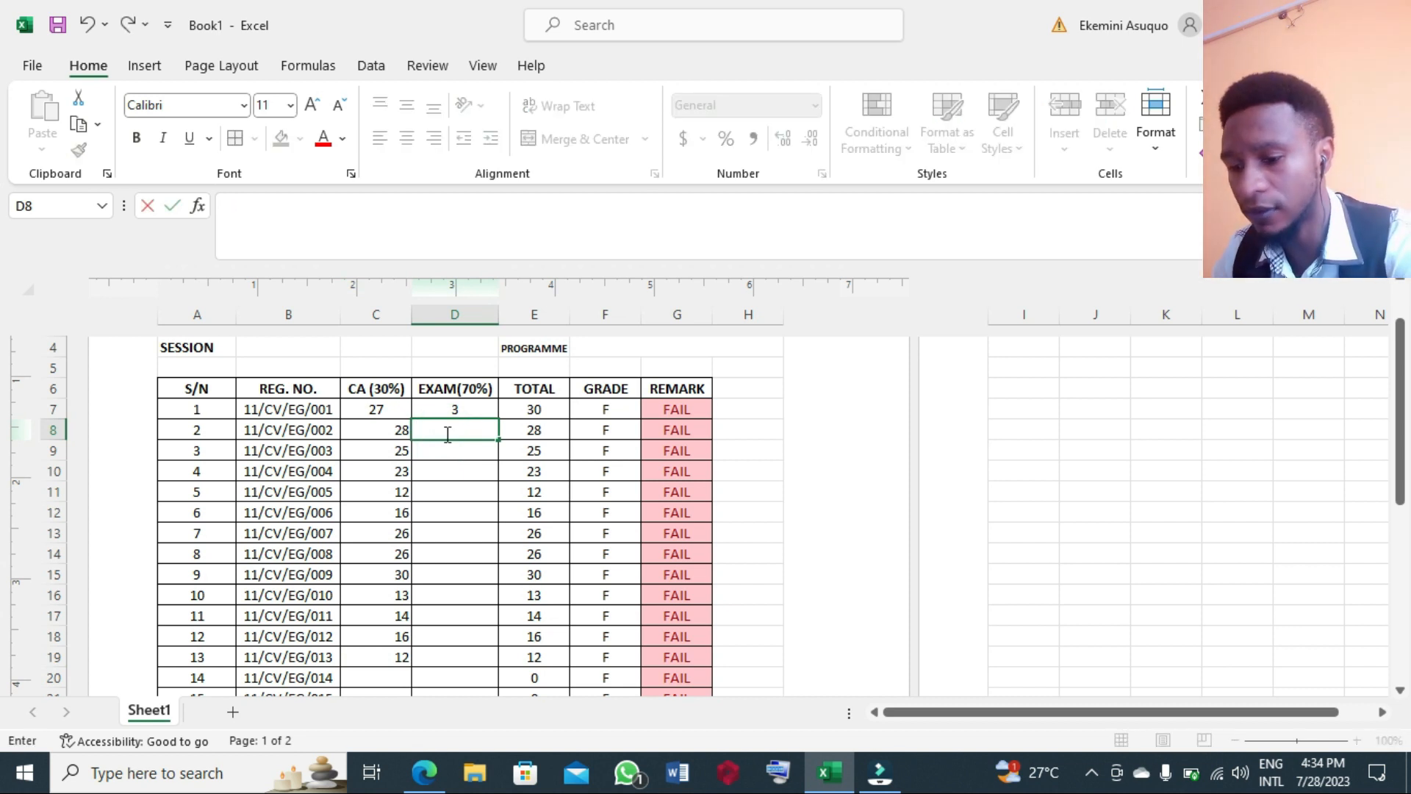
{"action": "type", "text": "50"}
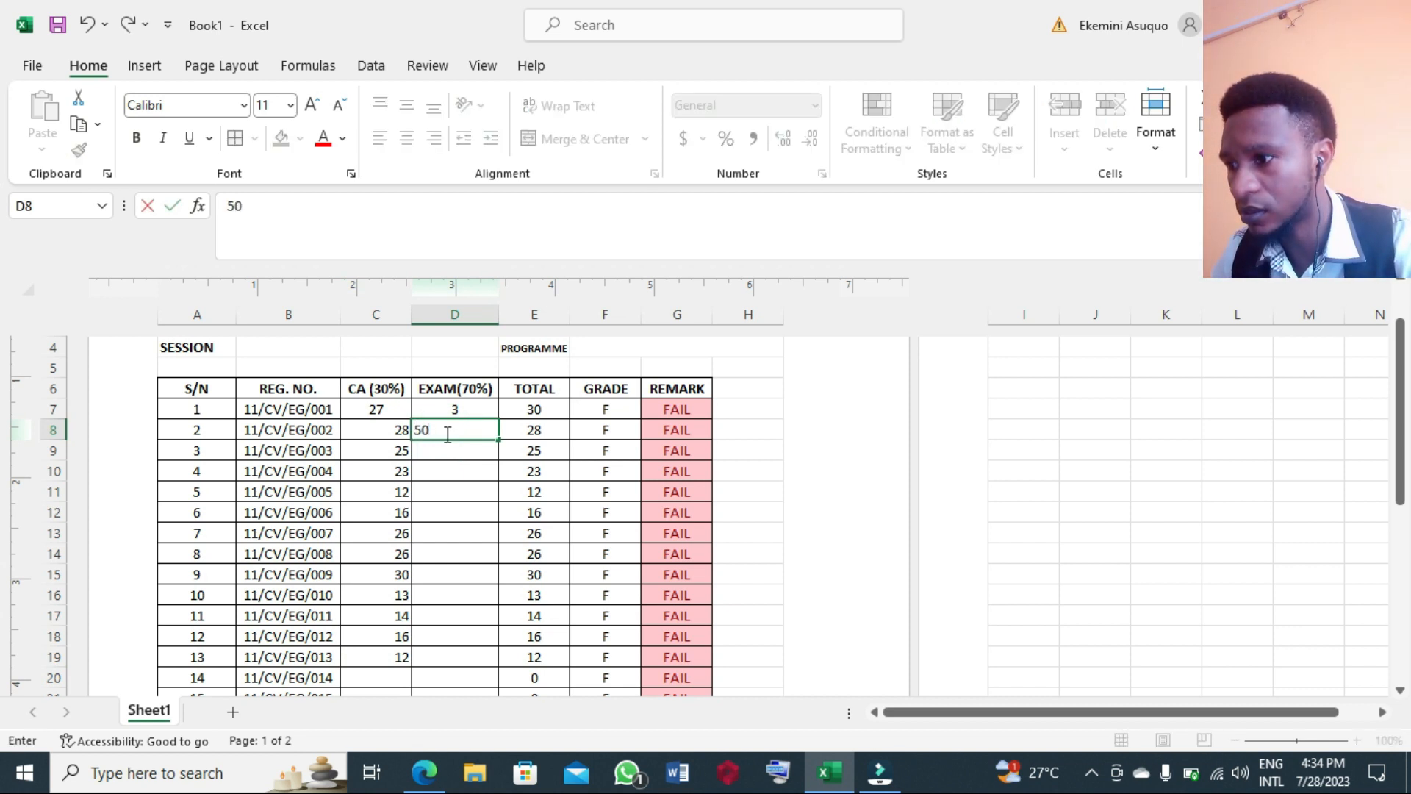
{"action": "key", "text": "Return"}
{"action": "type", "text": "233"}
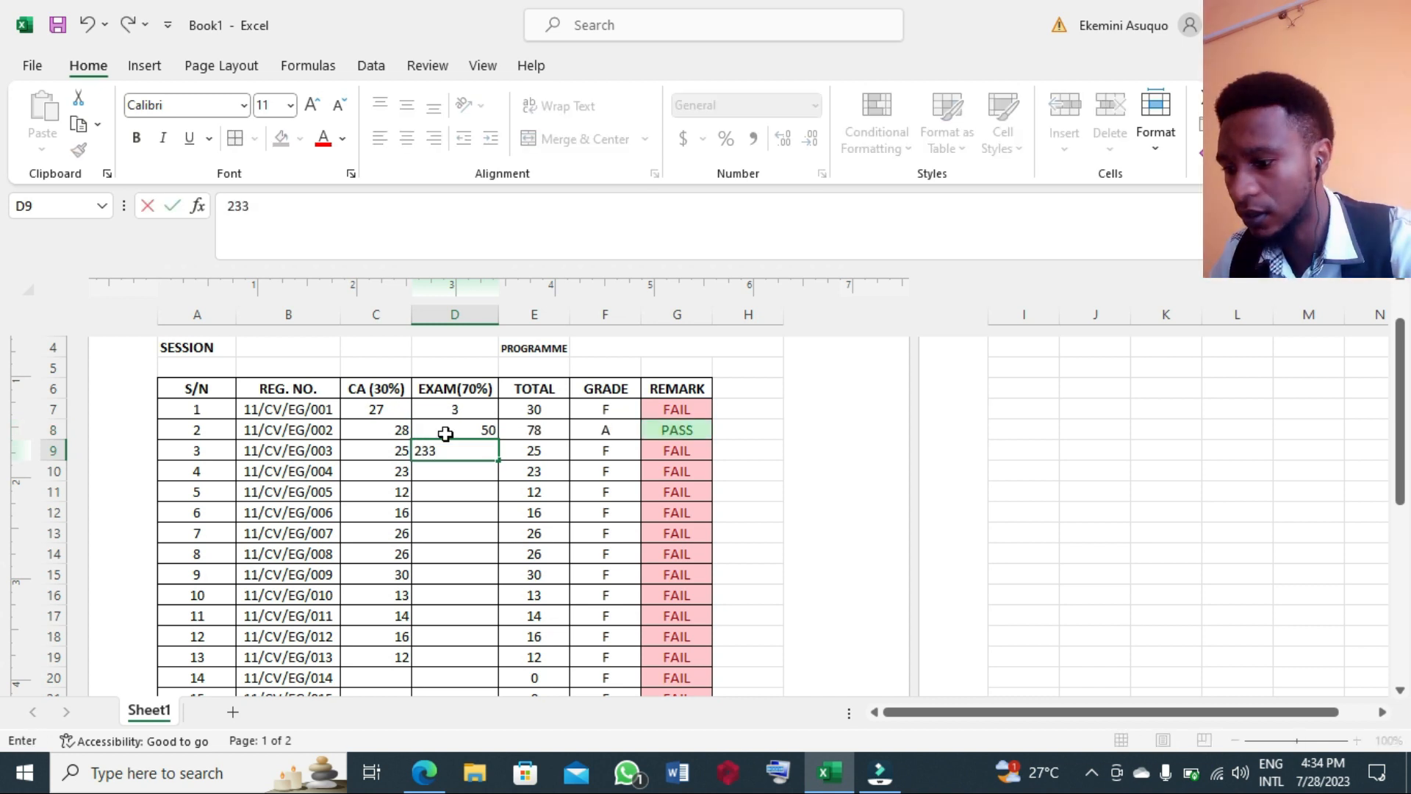
{"action": "key", "text": "BackSpace"}
{"action": "key", "text": "Return"}
{"action": "type", "text": "43"}
{"action": "key", "text": "Return"}
{"action": "type", "text": "54"}
{"action": "key", "text": "Return"}
{"action": "type", "text": "36"}
{"action": "key", "text": "Return"}
Enter the exam scores 54, 60, 32, 24 and 254 in D13:D17, skip D18, and enter 45 in D19
{"action": "type", "text": "54"}
{"action": "key", "text": "Return"}
{"action": "type", "text": "60"}
{"action": "key", "text": "Return"}
{"action": "type", "text": "32"}
{"action": "key", "text": "Return"}
{"action": "type", "text": "24"}
{"action": "key", "text": "Return"}
{"action": "type", "text": "254"}
{"action": "key", "text": "Return"}
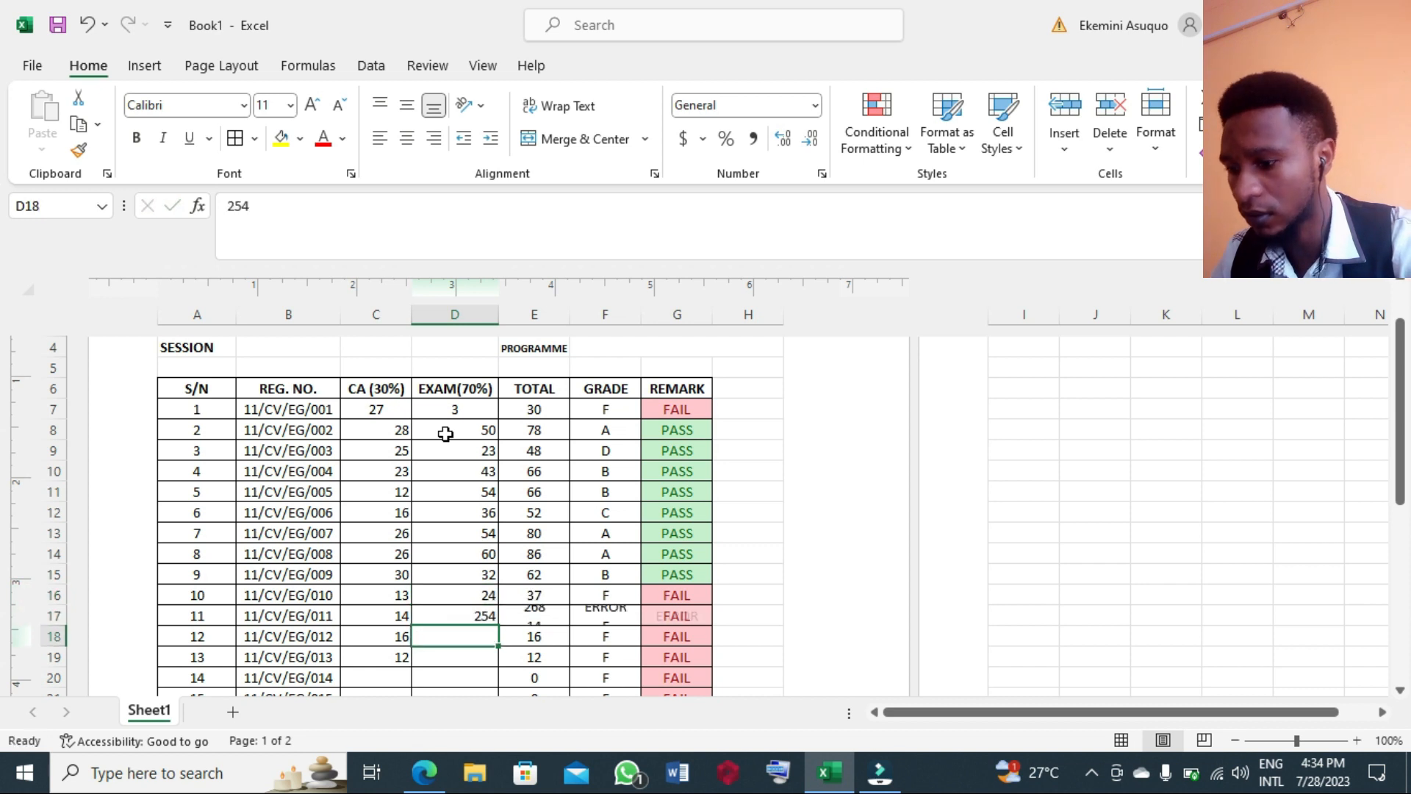
{"action": "key", "text": "Return"}
{"action": "type", "text": "45"}
{"action": "key", "text": "Return"}
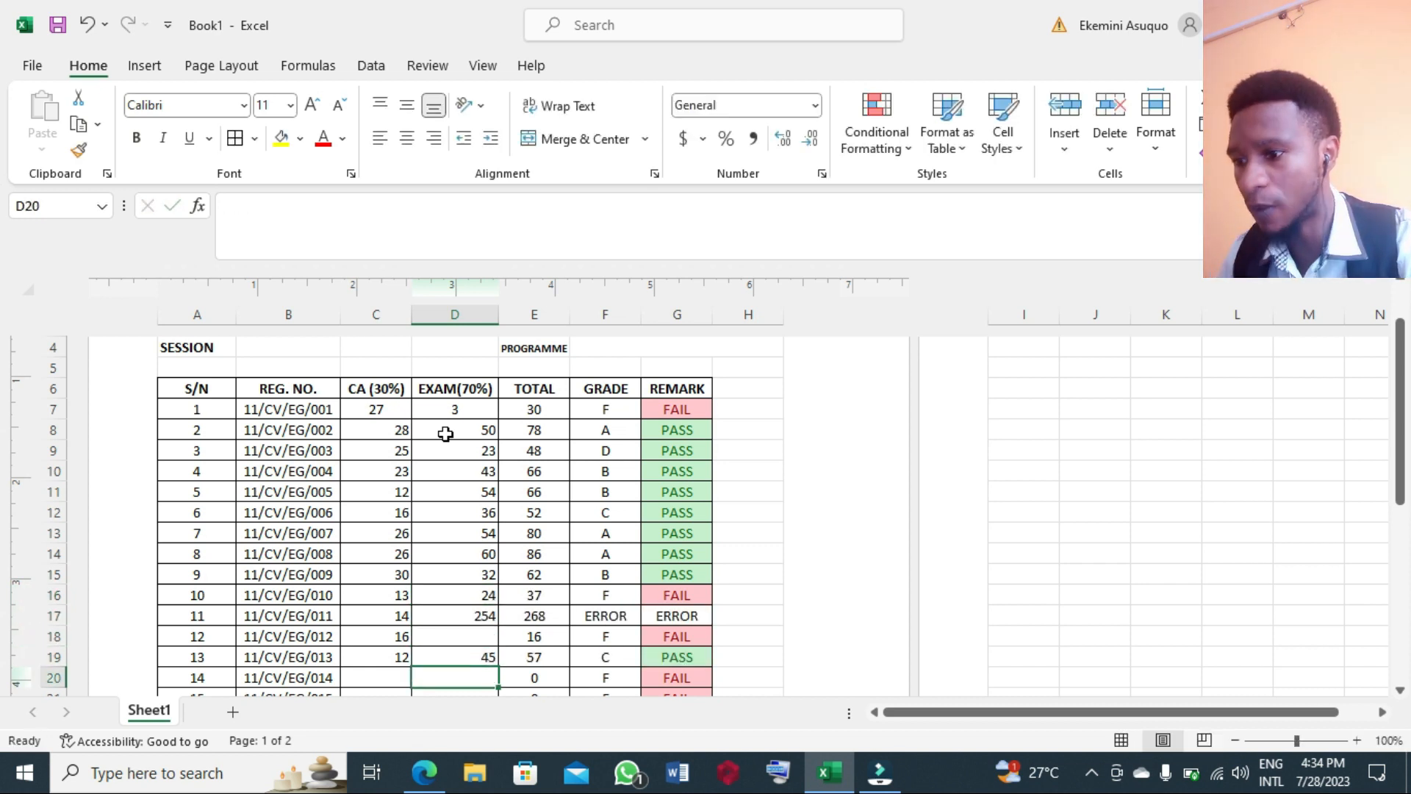
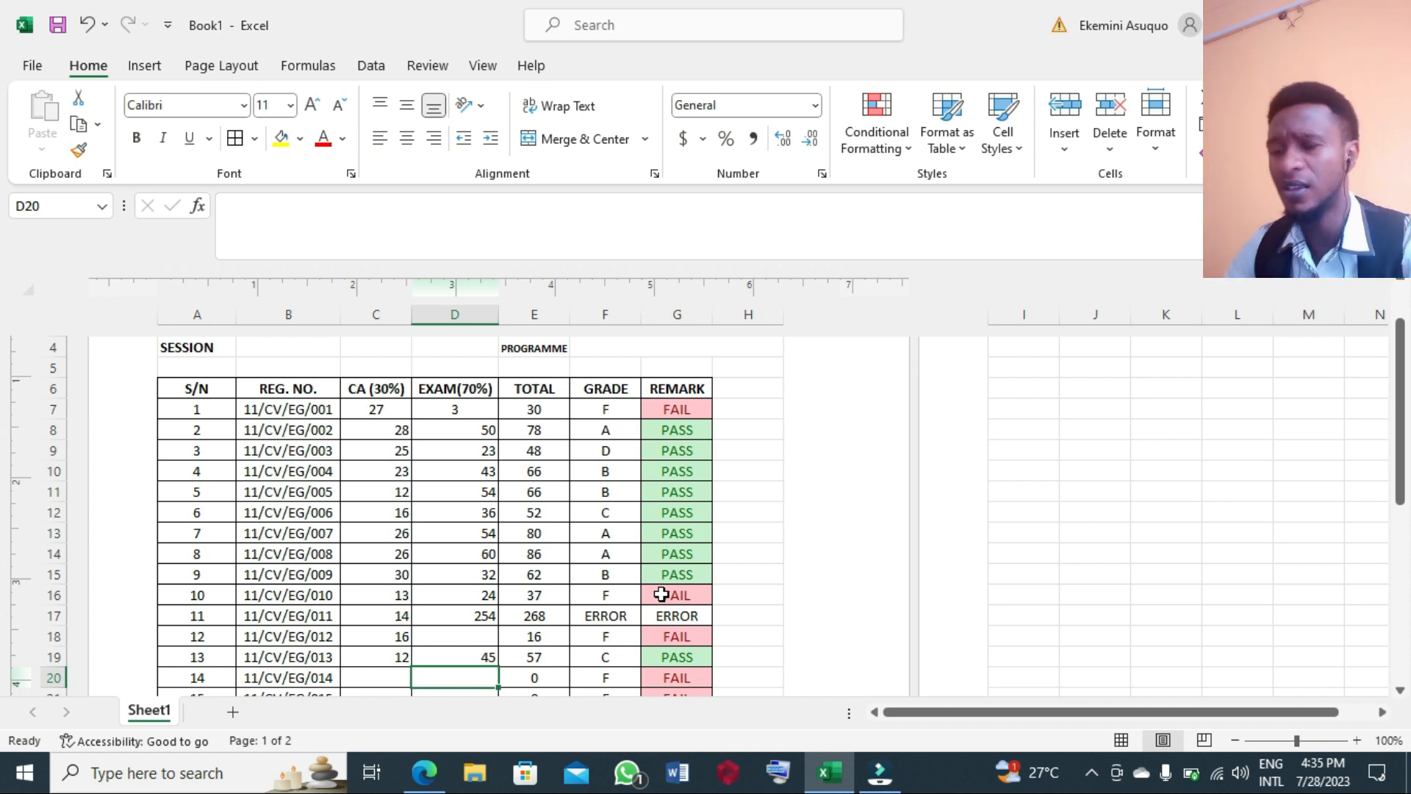
{"action": "left_click_drag", "start_coordinate": [1400, 444], "coordinate": [1400, 482]}
{"action": "scroll", "coordinate": [959, 495], "scroll_direction": "down", "scroll_amount": 1}
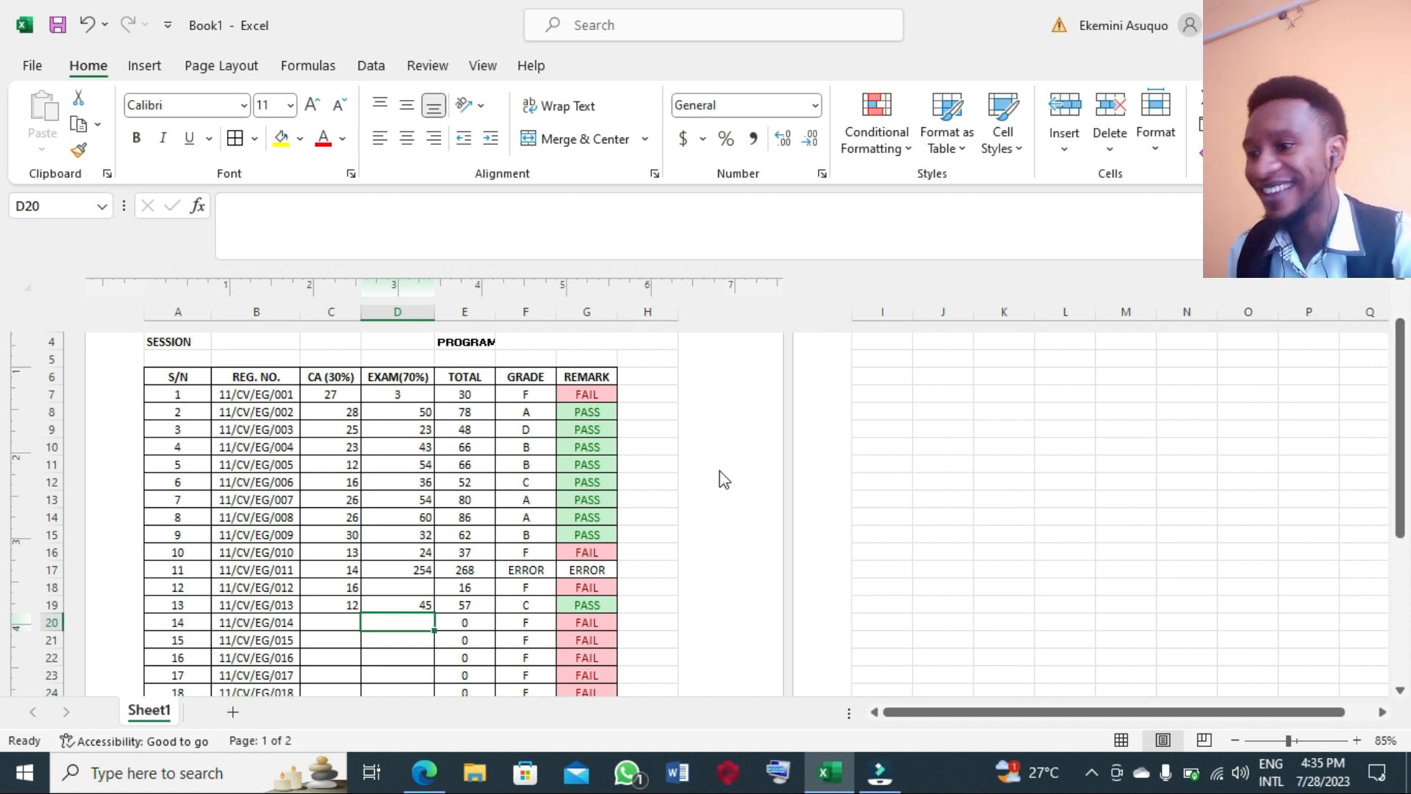
{"action": "left_click_drag", "start_coordinate": [585, 412], "coordinate": [586, 537]}
{"action": "left_click", "coordinate": [481, 484]}
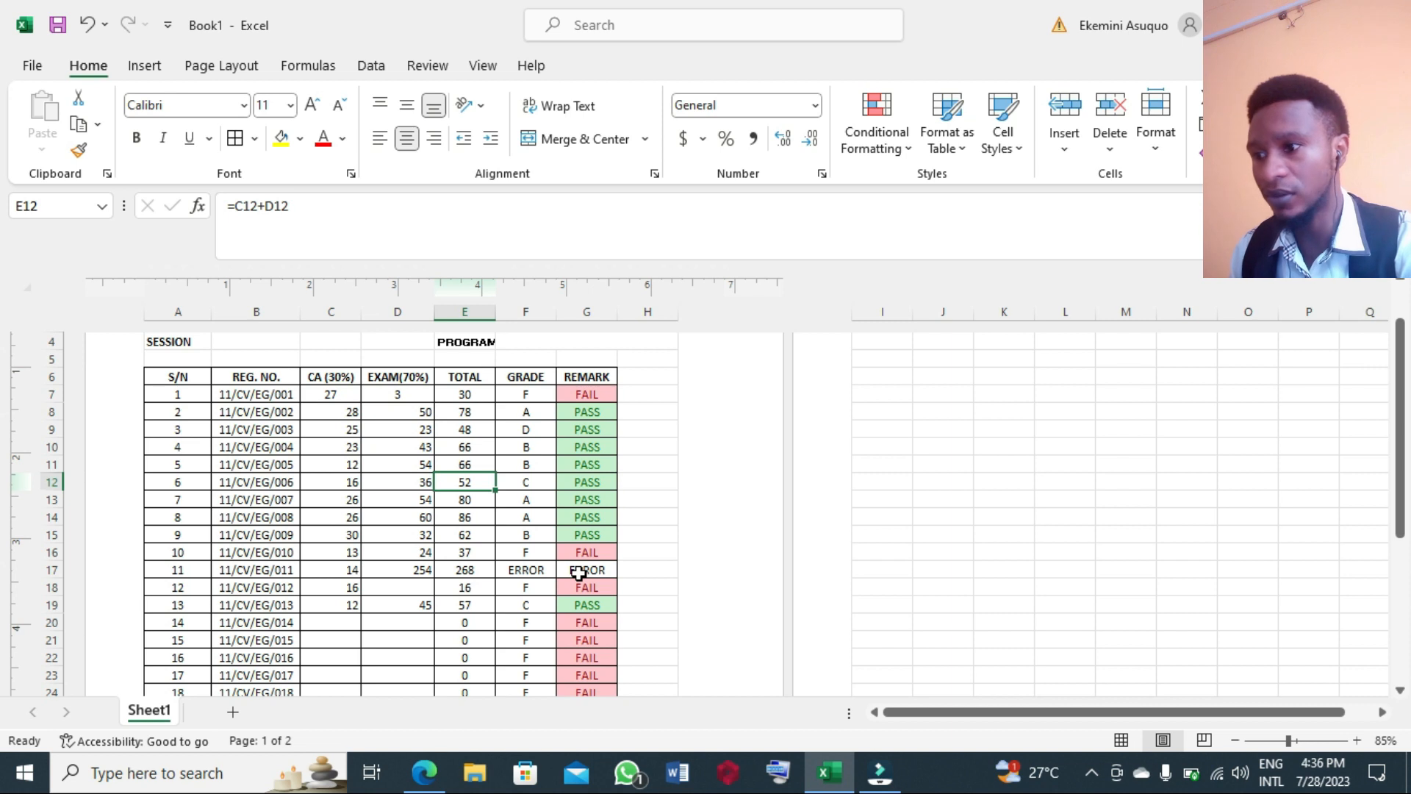
Add a conditional formatting rule to G7 that shows text containing "E" in red text
{"action": "left_click", "coordinate": [578, 394]}
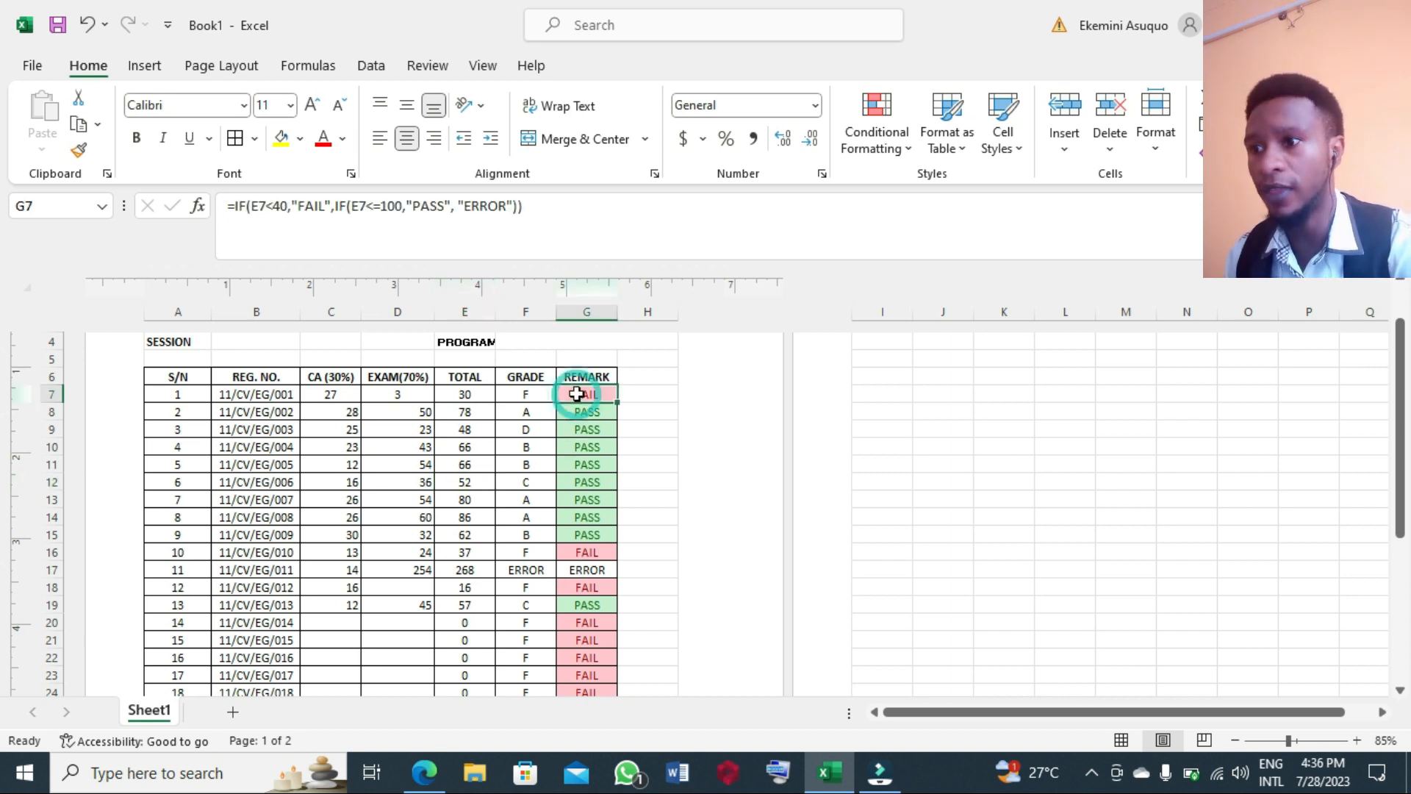
{"action": "left_click", "coordinate": [908, 152]}
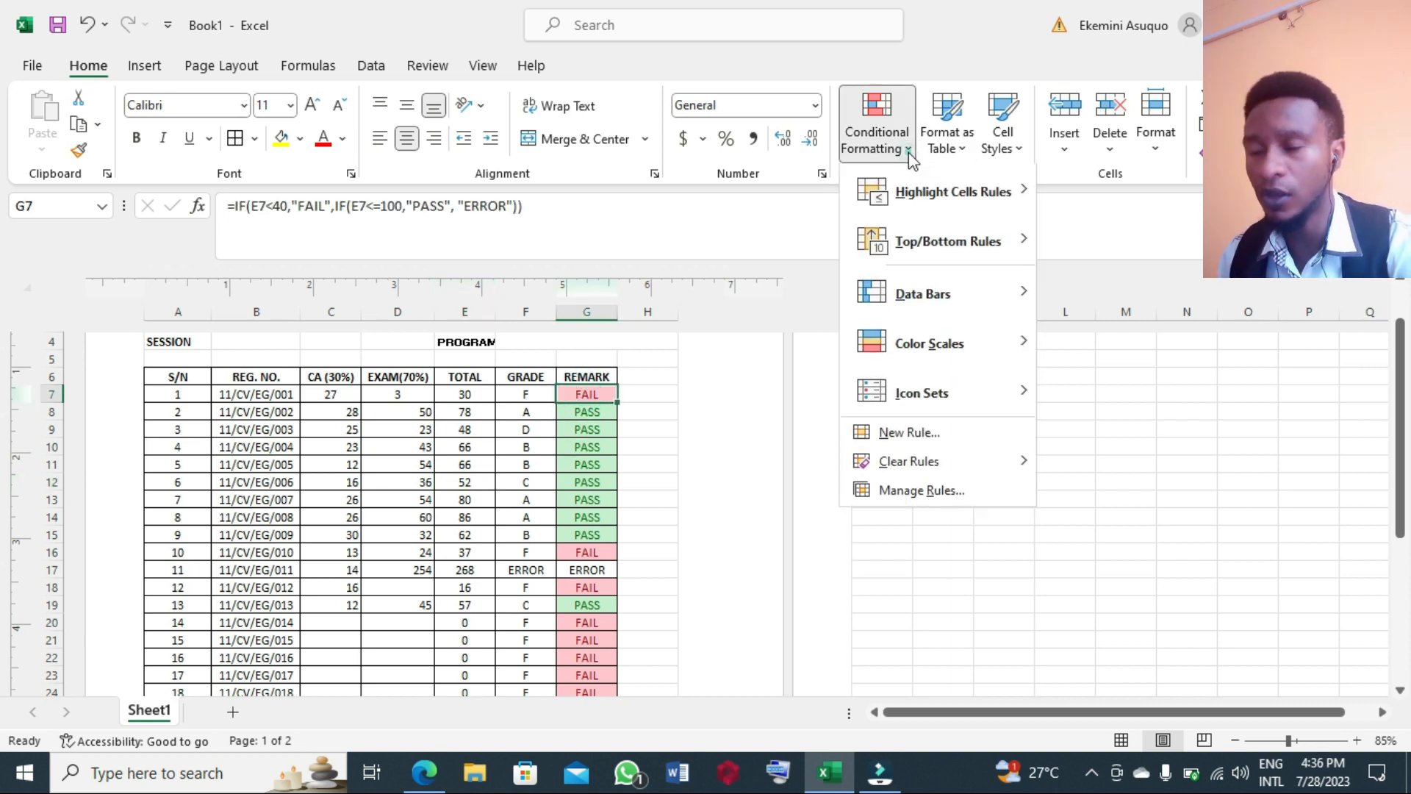
{"action": "mouse_move", "coordinate": [935, 216]}
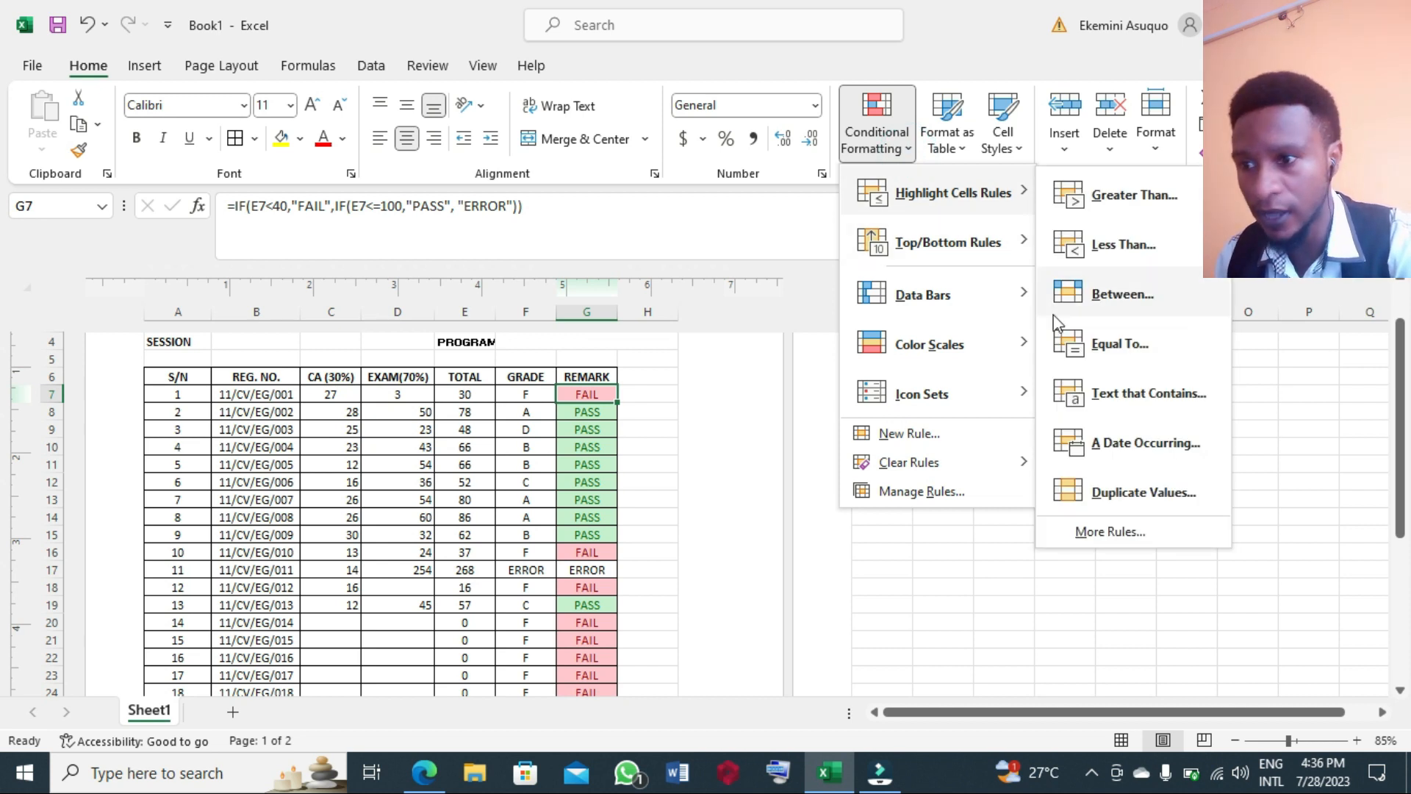
{"action": "left_click", "coordinate": [1062, 392]}
{"action": "left_click", "coordinate": [490, 360]}
{"action": "type", "text": "E"}
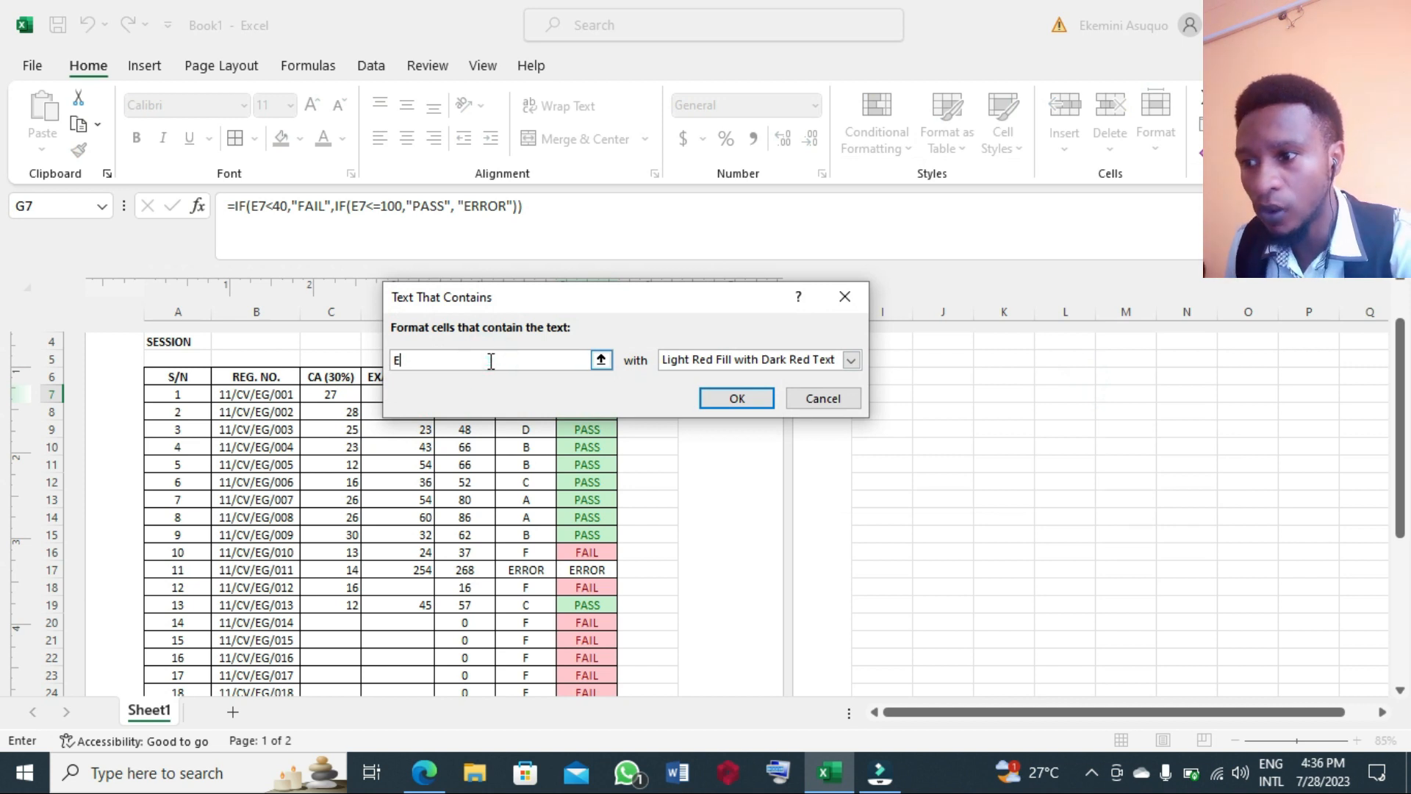
{"action": "left_click", "coordinate": [735, 360]}
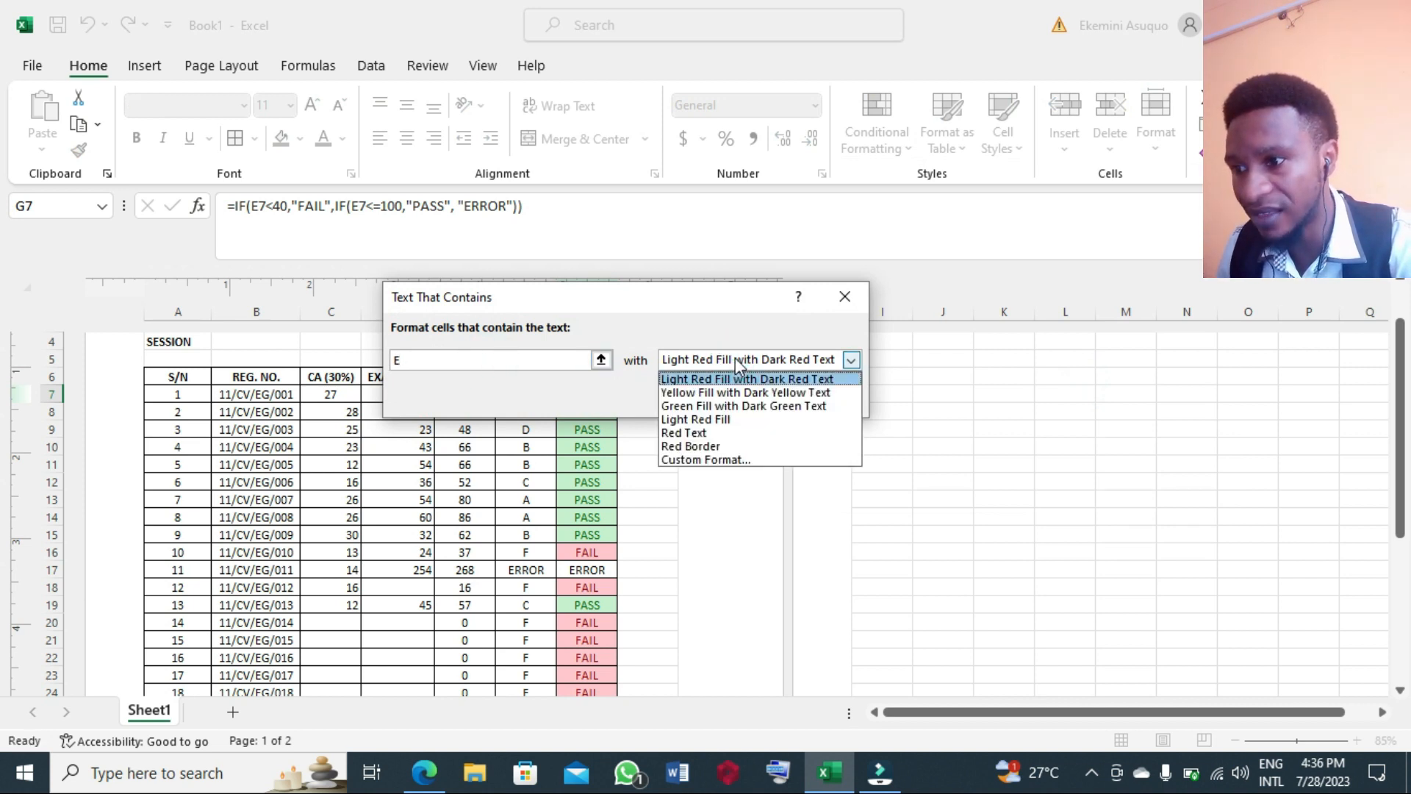
{"action": "left_click", "coordinate": [698, 433]}
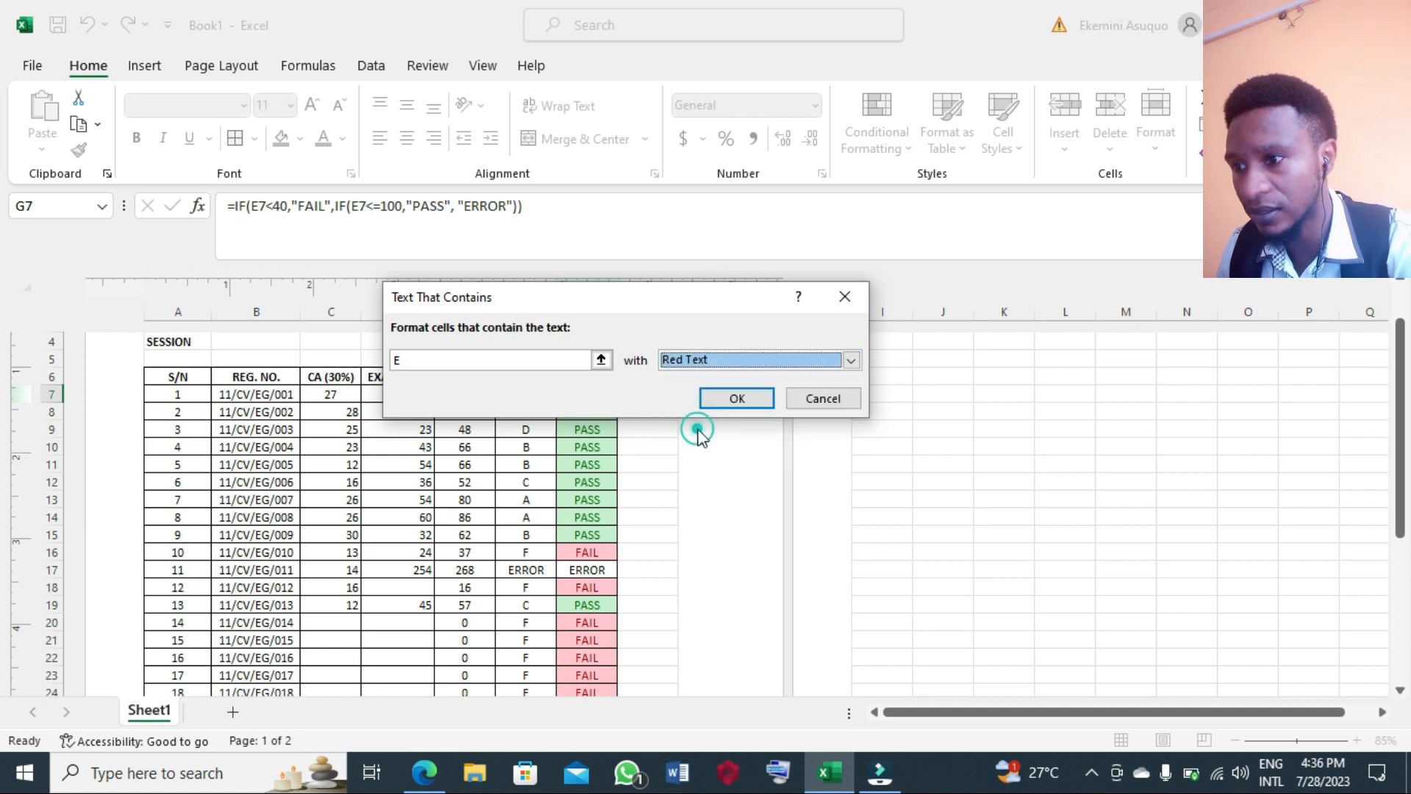
{"action": "left_click", "coordinate": [750, 397]}
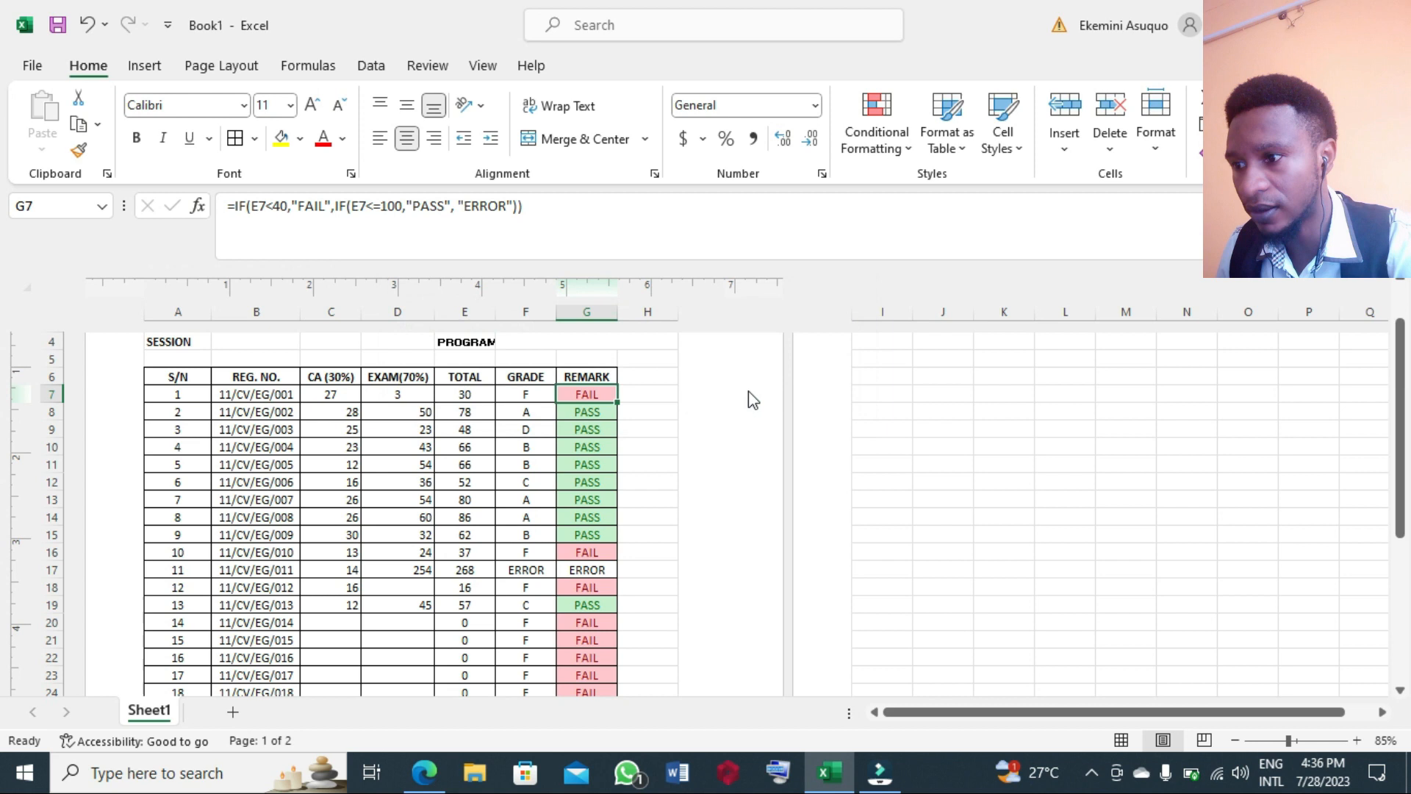
Fill the remark formula and its conditional formatting from G7 down to G36
{"action": "left_click_drag", "start_coordinate": [618, 400], "coordinate": [588, 625]}
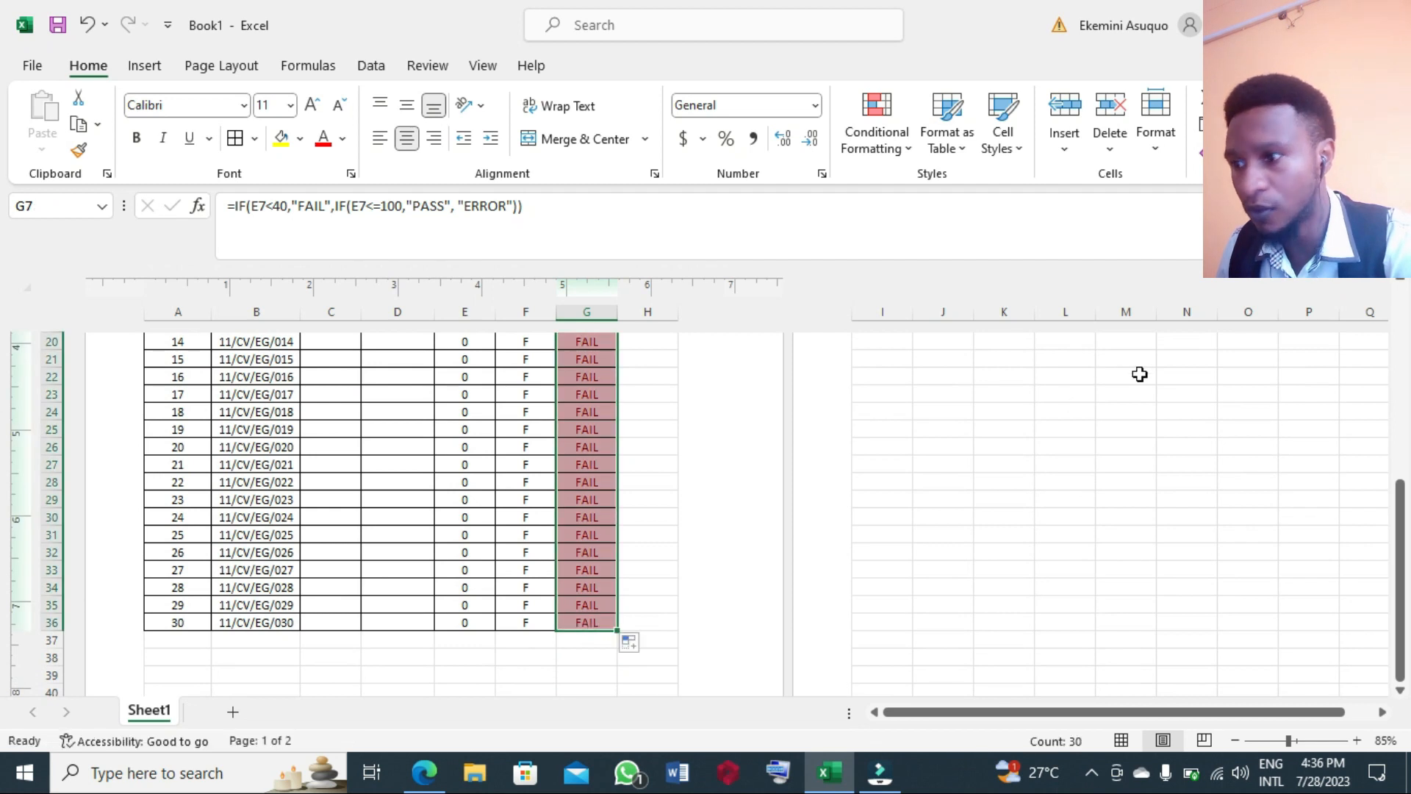
{"action": "left_click", "coordinate": [1400, 344]}
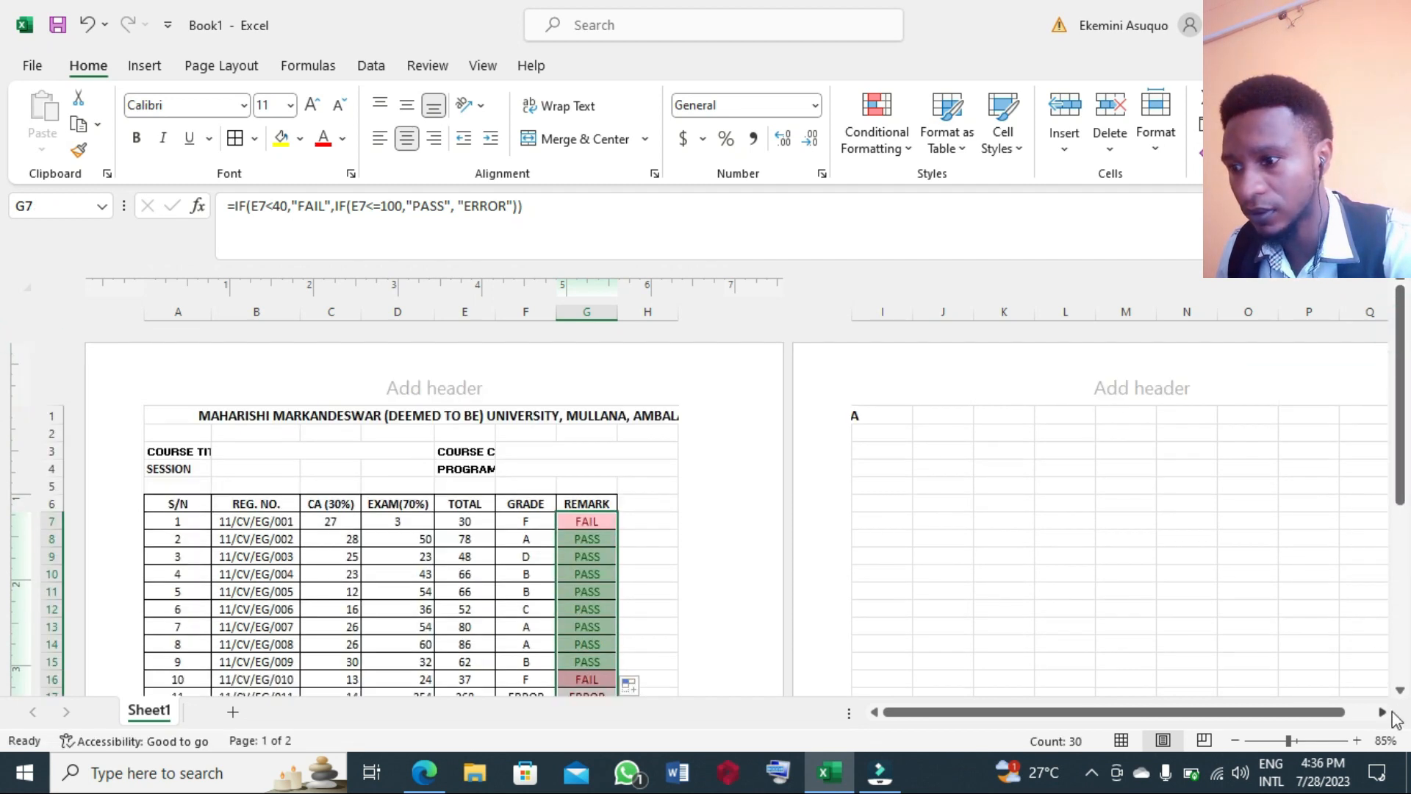
{"action": "left_click", "coordinate": [1400, 689]}
Examine the totals, grades and colour-coded remarks throughout the results table
{"action": "left_click", "coordinate": [920, 653]}
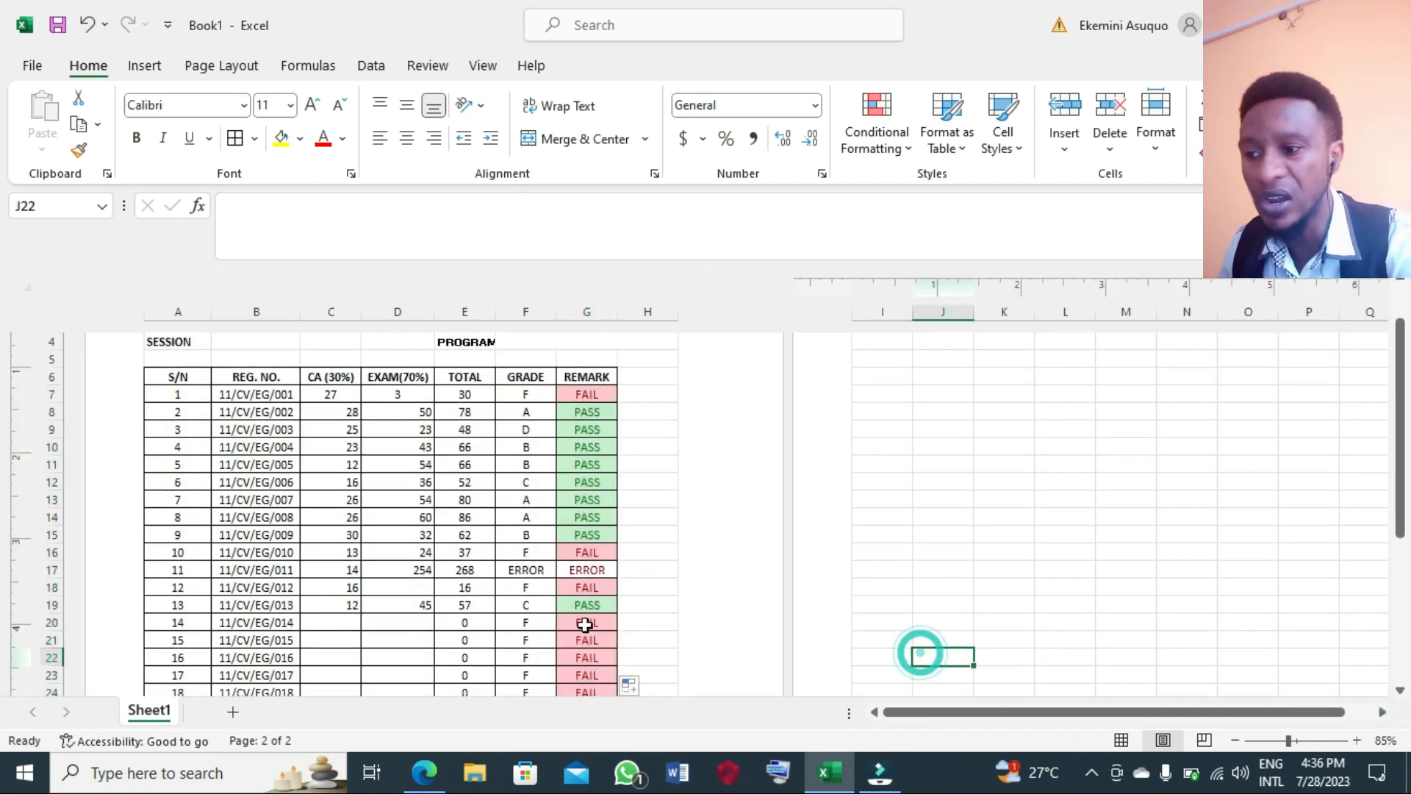
{"action": "scroll", "coordinate": [502, 606], "scroll_direction": "up", "scroll_amount": 1}
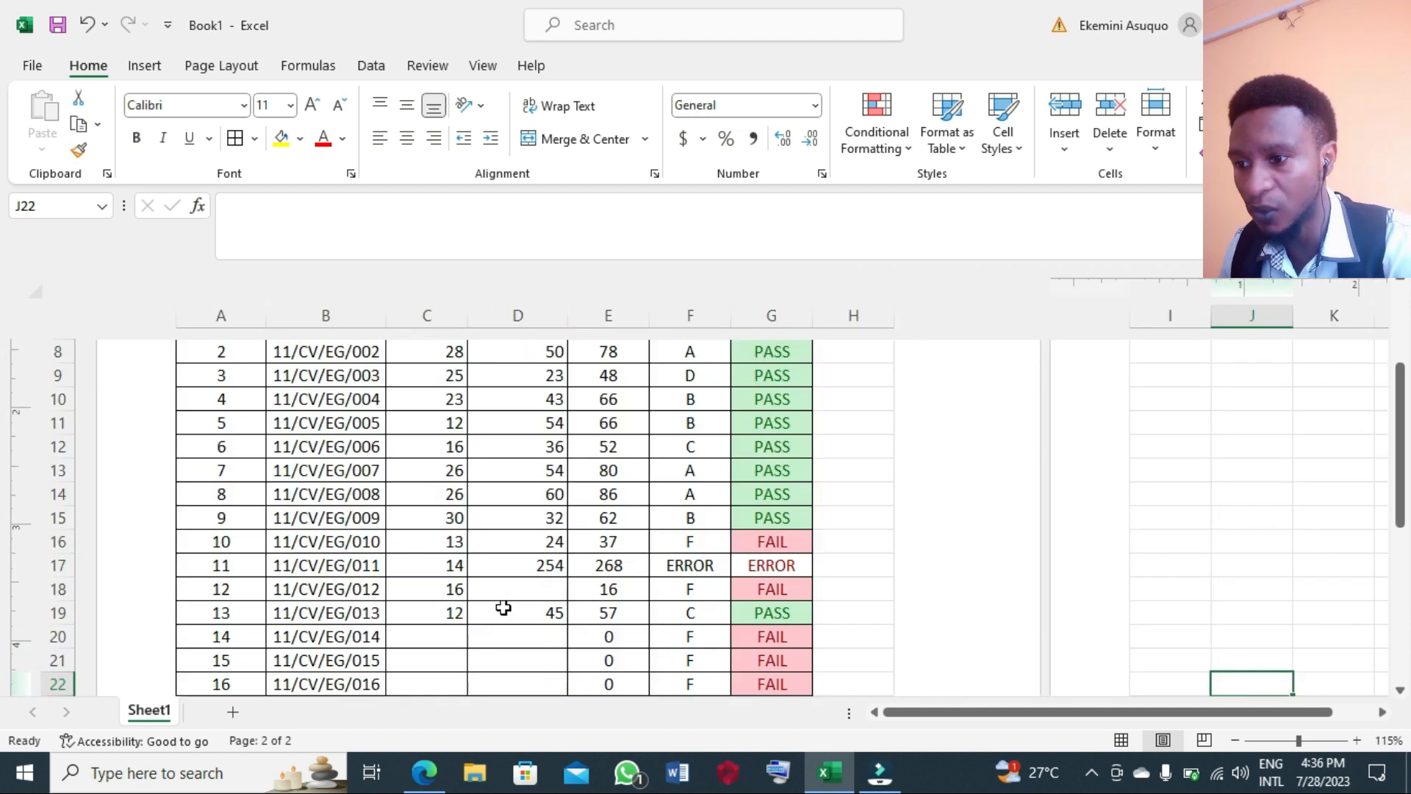
{"action": "scroll", "coordinate": [794, 593], "scroll_direction": "up", "scroll_amount": 2}
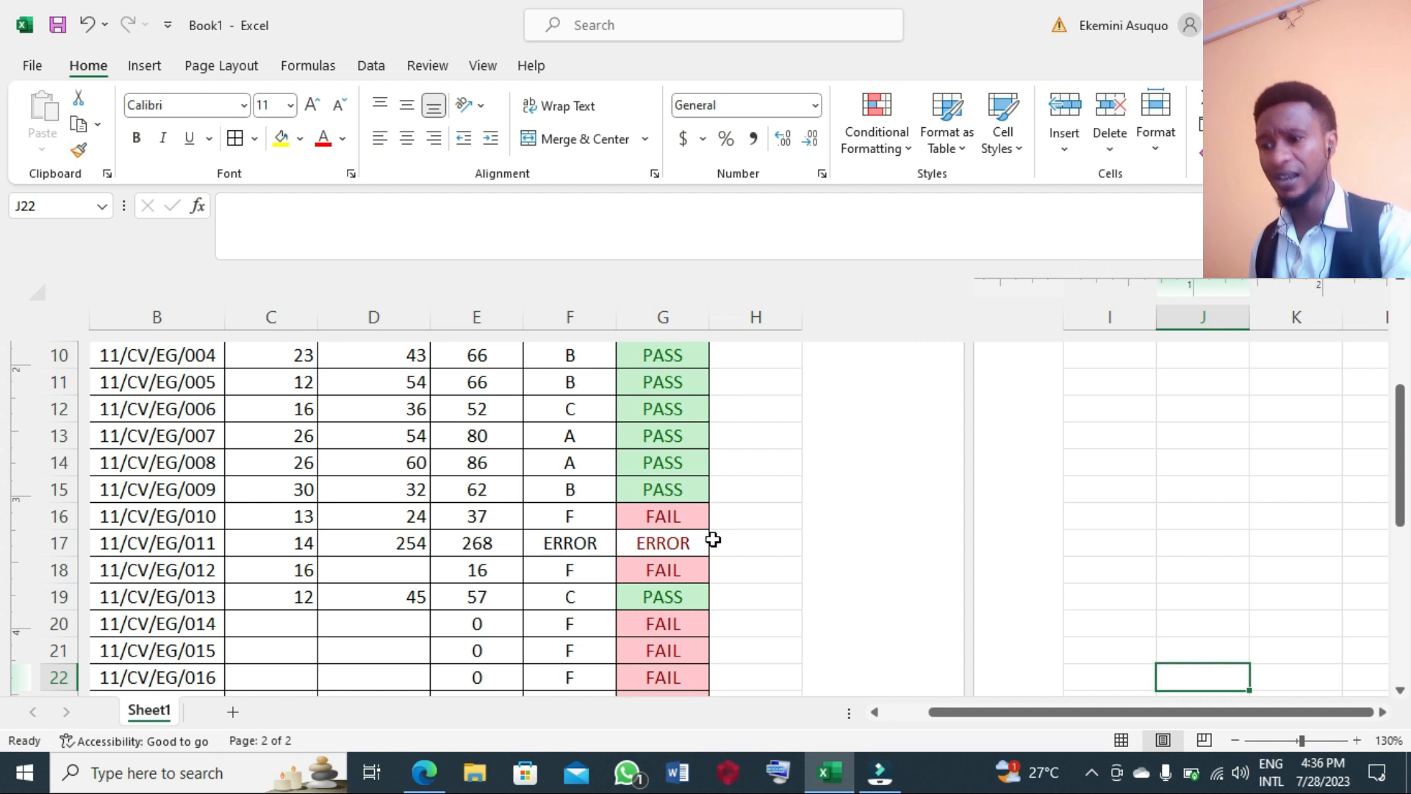
{"action": "scroll", "coordinate": [985, 382], "scroll_direction": "down", "scroll_amount": 1}
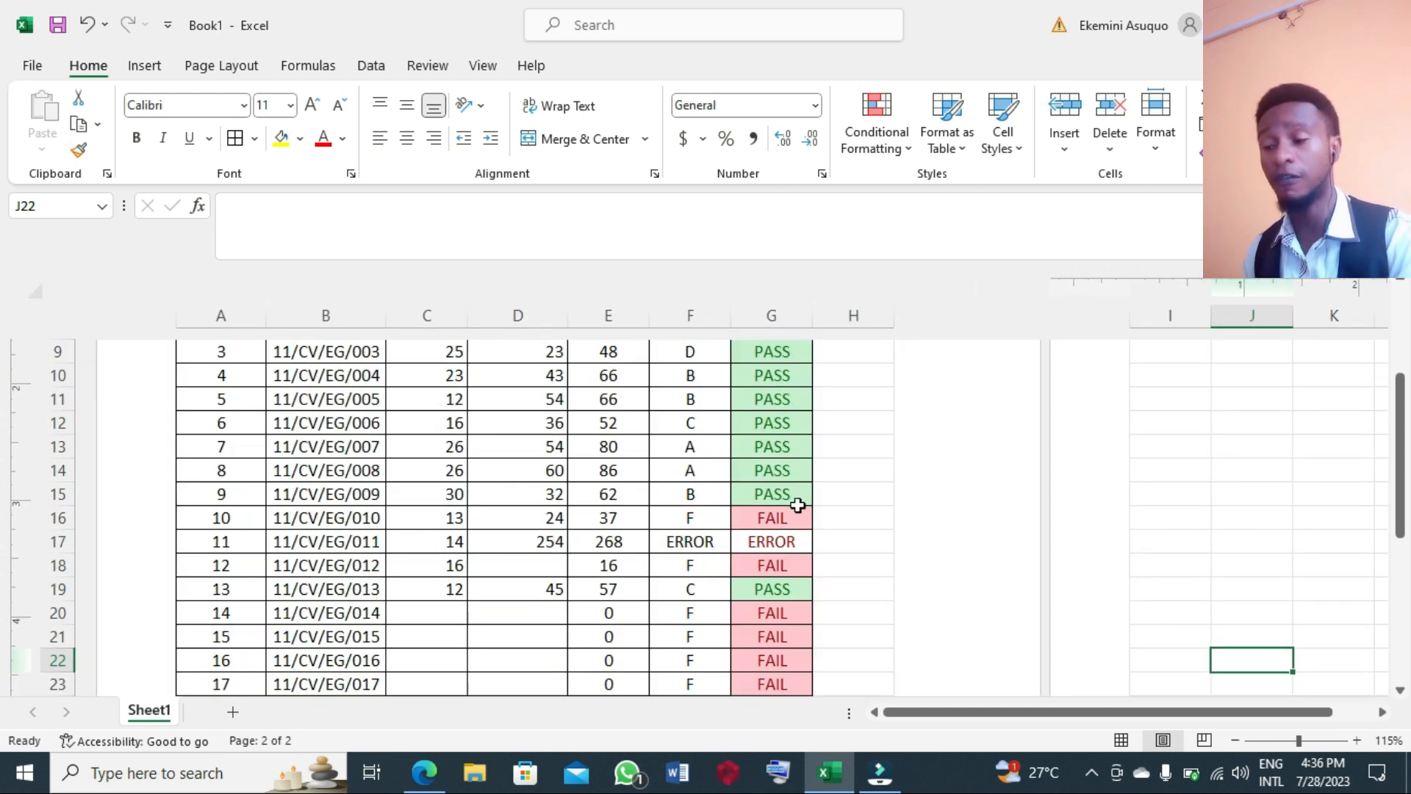
{"action": "scroll", "coordinate": [797, 504], "scroll_direction": "down", "scroll_amount": 1}
{"action": "scroll", "coordinate": [693, 545], "scroll_direction": "down", "scroll_amount": 2}
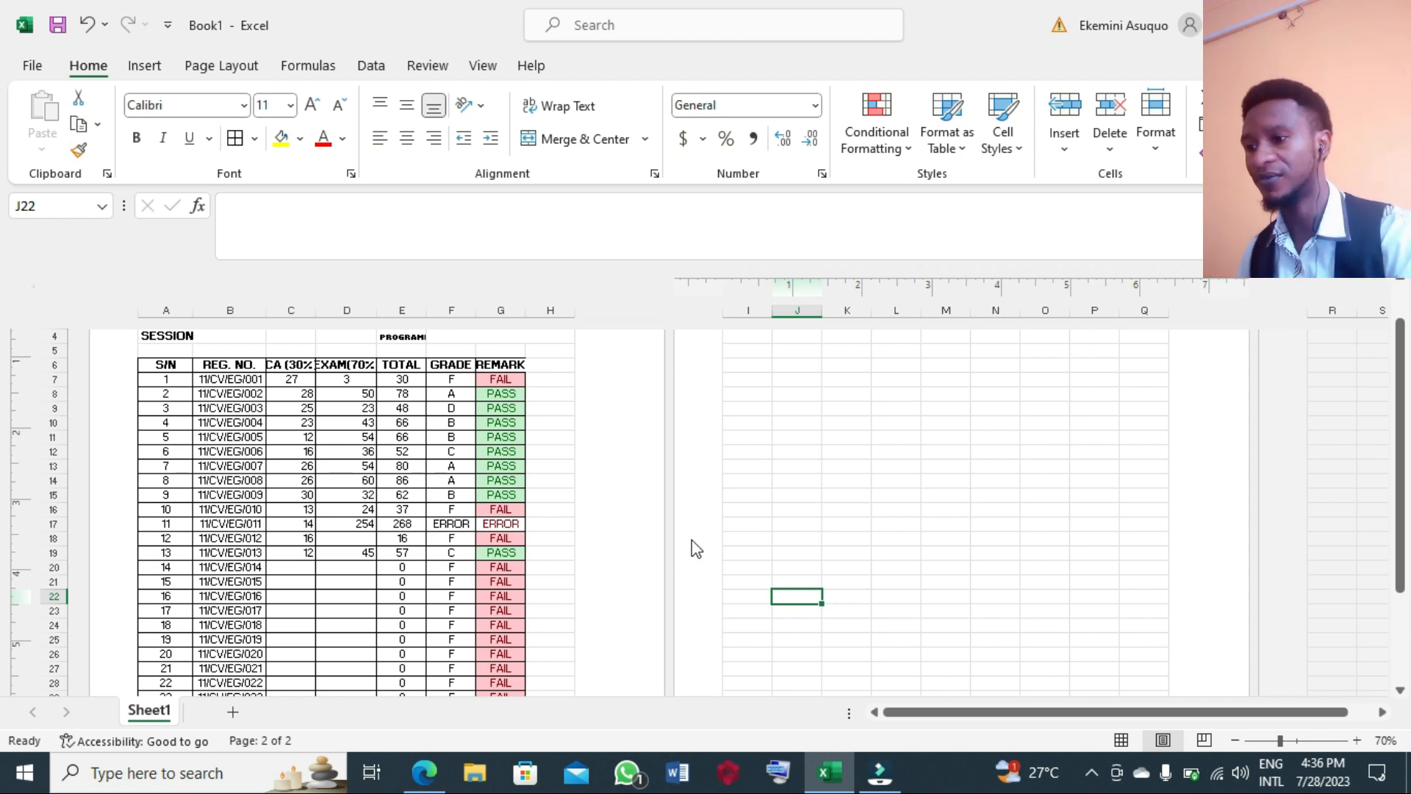
{"action": "scroll", "coordinate": [276, 494], "scroll_direction": "up", "scroll_amount": 2}
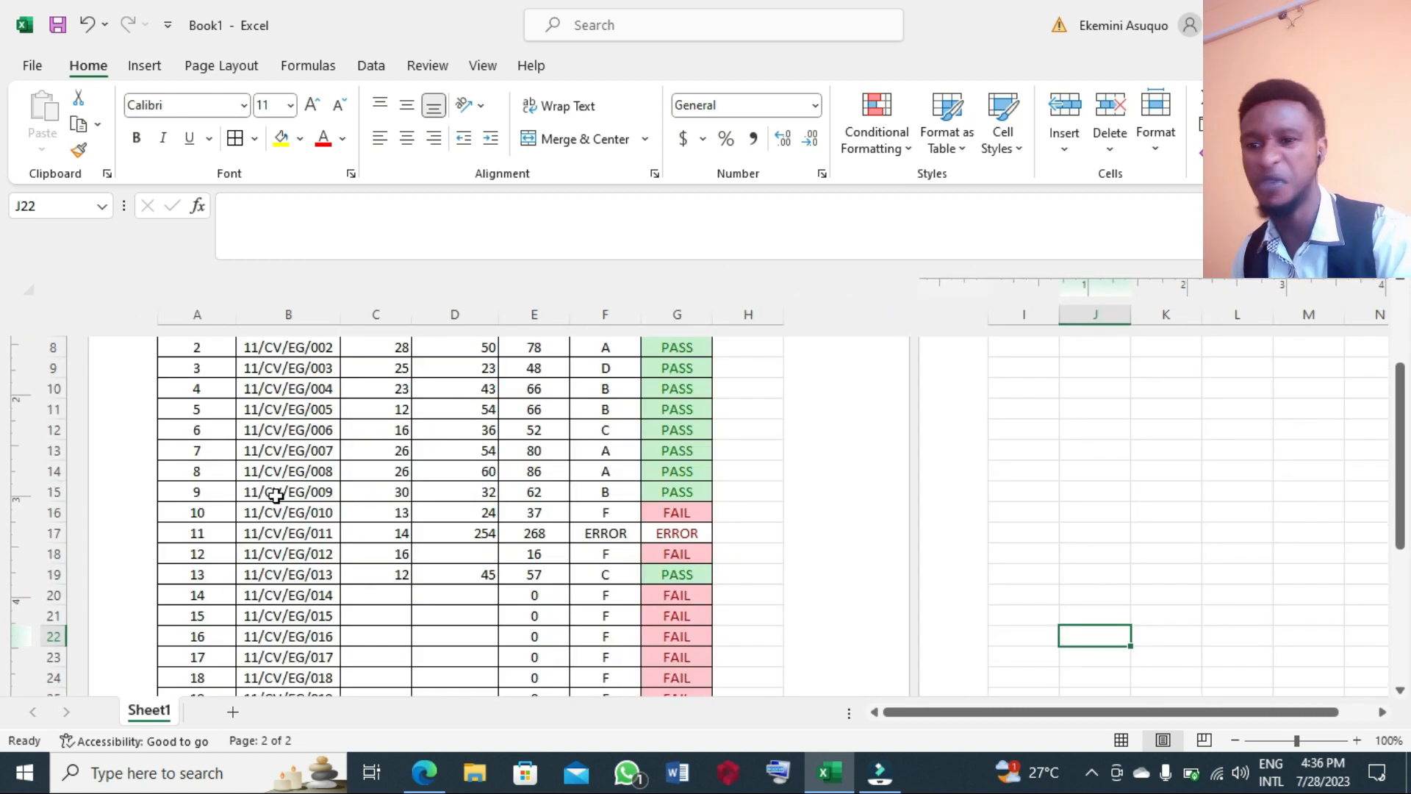
{"action": "left_click_drag", "start_coordinate": [1396, 422], "coordinate": [1399, 400]}
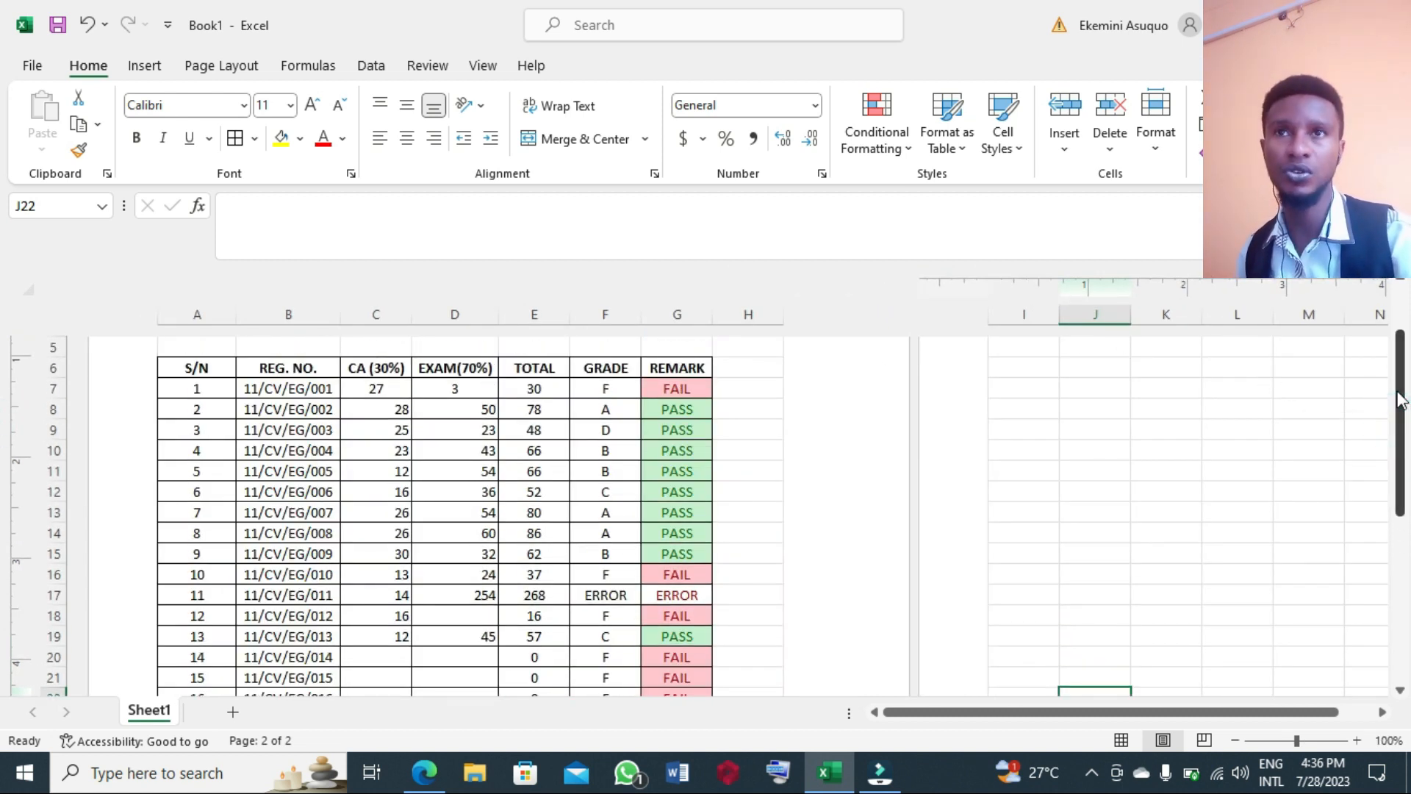